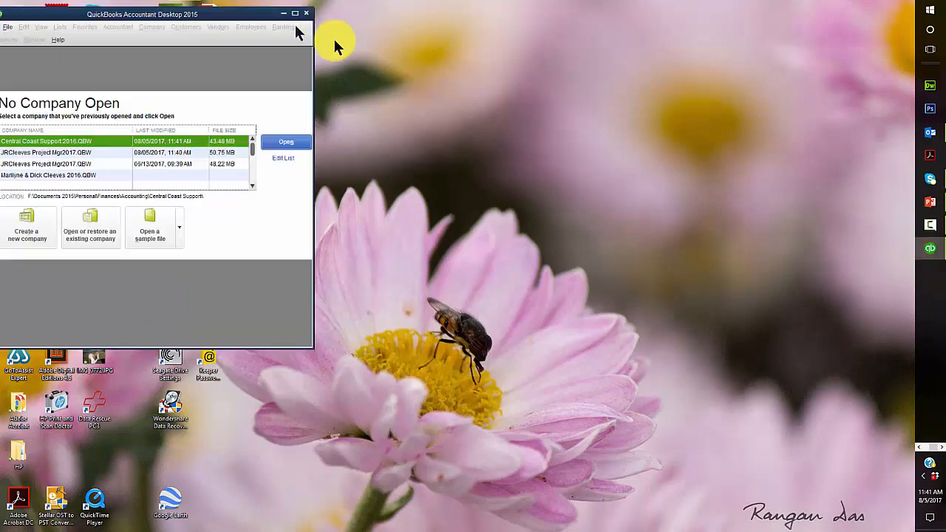
Maximize QuickBooks and choose to restore a local backup copy of a company
{"action": "left_click_drag", "start_coordinate": [225, 10], "coordinate": [543, 74]}
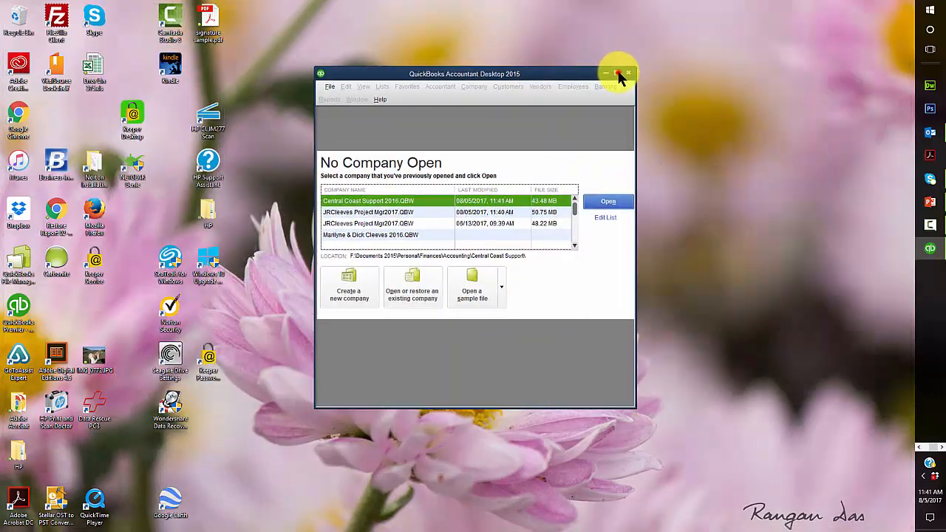
{"action": "left_click", "coordinate": [618, 75]}
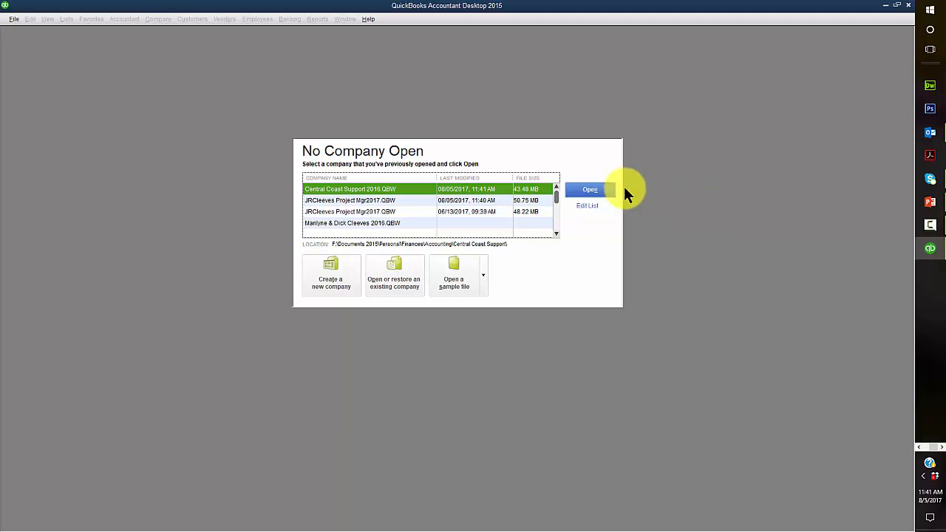
{"action": "left_click", "coordinate": [391, 278]}
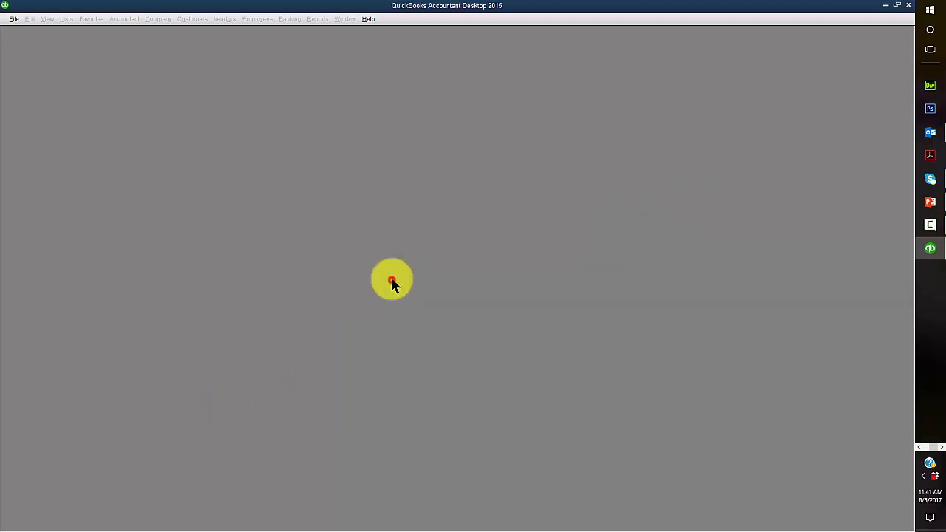
{"action": "left_click", "coordinate": [102, 140]}
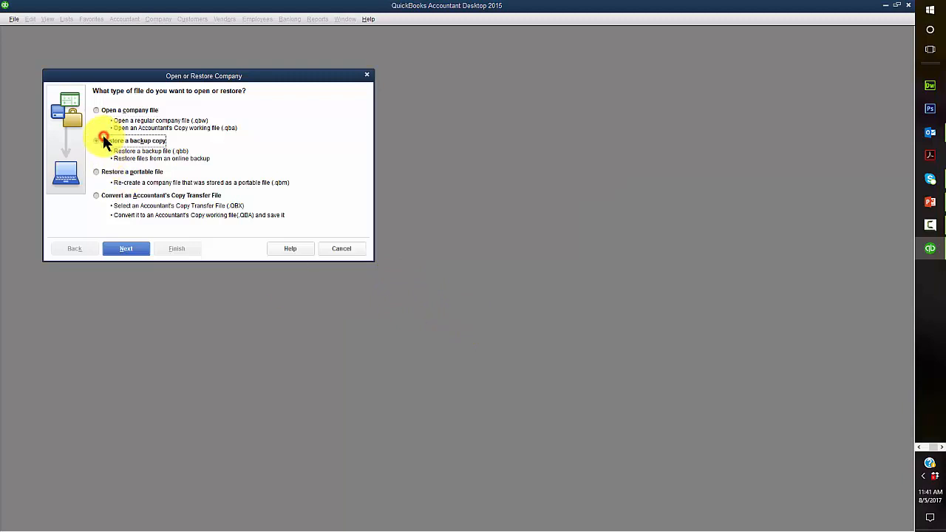
{"action": "left_click", "coordinate": [125, 250]}
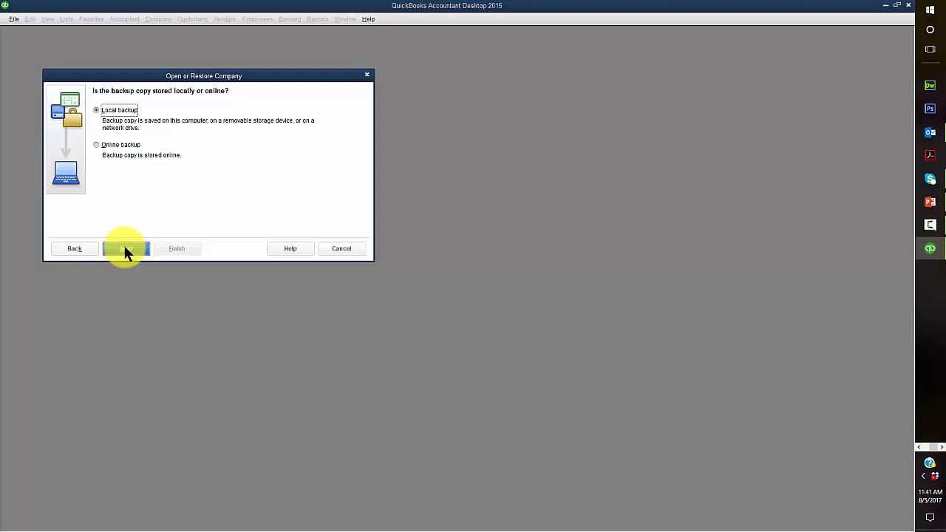
{"action": "left_click", "coordinate": [125, 248]}
Select Chapter 1 DATA STARTER.QBB from G:\BUS 252 Units\u01a1 as the backup to restore
{"action": "left_click", "coordinate": [202, 103]}
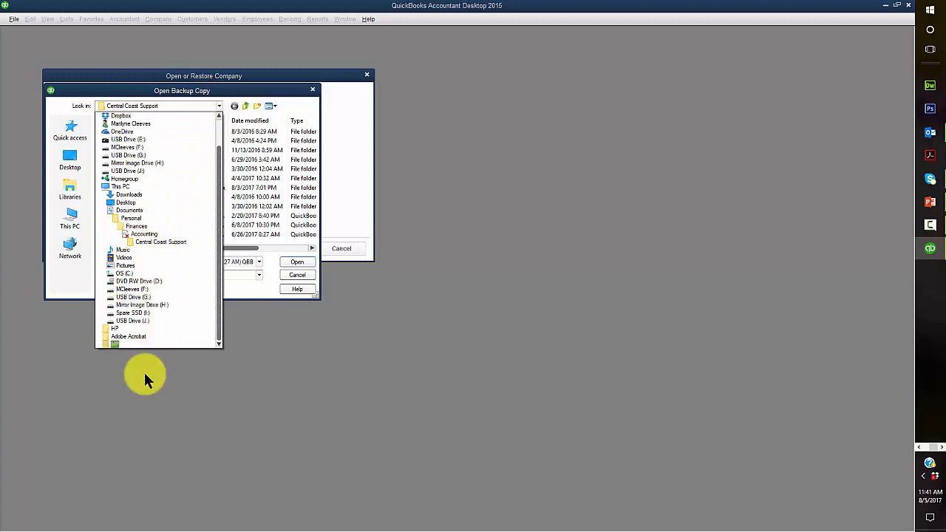
{"action": "left_click", "coordinate": [139, 299]}
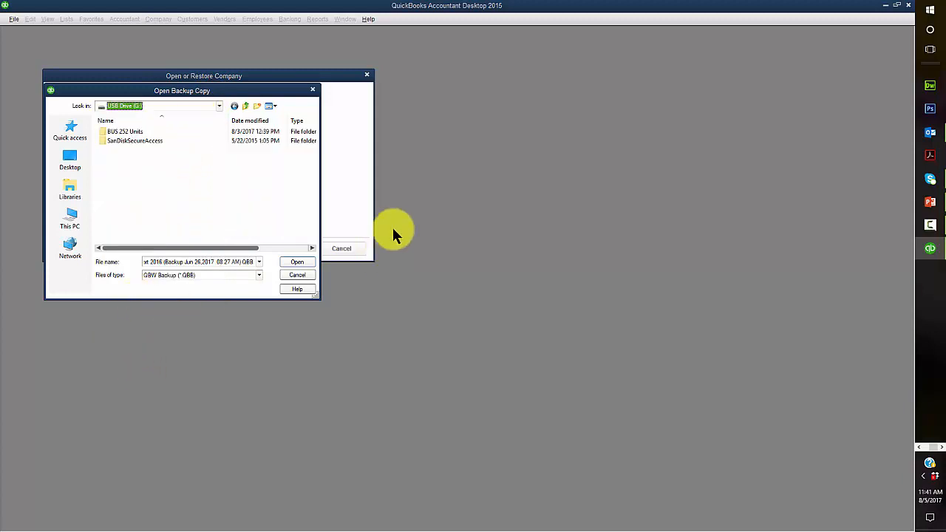
{"action": "left_click", "coordinate": [130, 133]}
{"action": "double_click", "coordinate": [130, 133]}
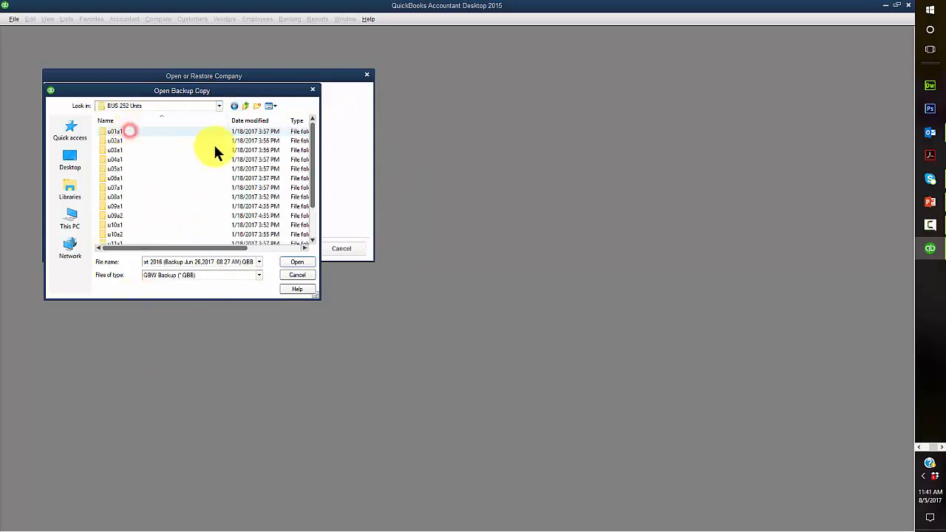
{"action": "double_click", "coordinate": [111, 133]}
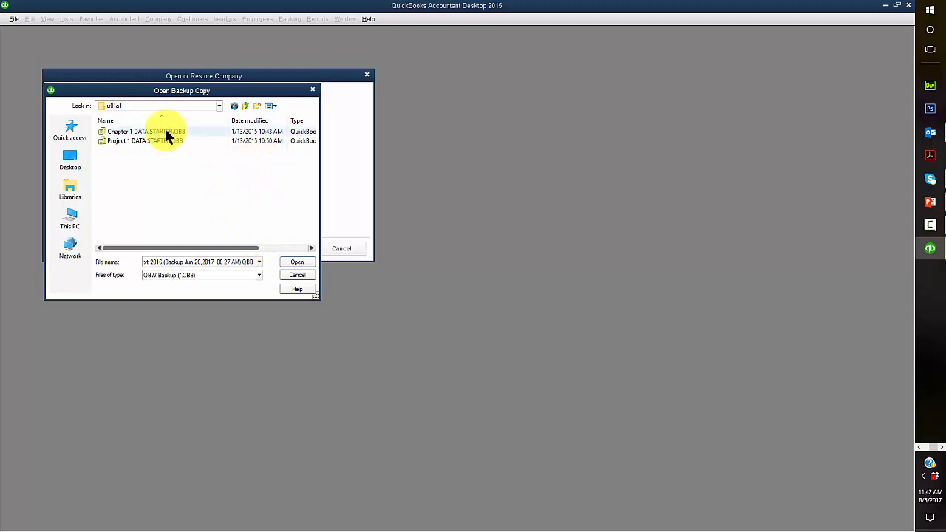
{"action": "left_click", "coordinate": [141, 134]}
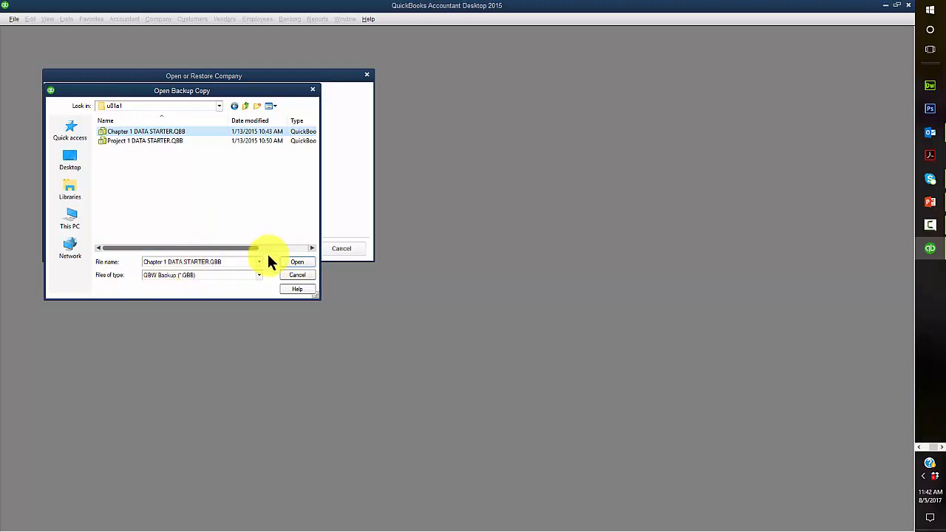
{"action": "left_click", "coordinate": [297, 262]}
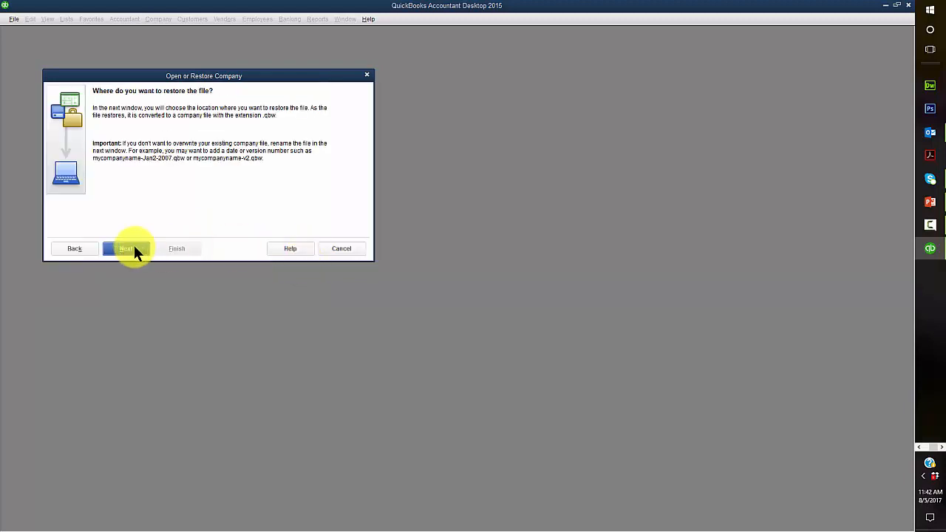
Save the restored company in G:\BUS 252 Units\u01a1, named with the student's name plus 'Chapter 1'
{"action": "left_click", "coordinate": [127, 248]}
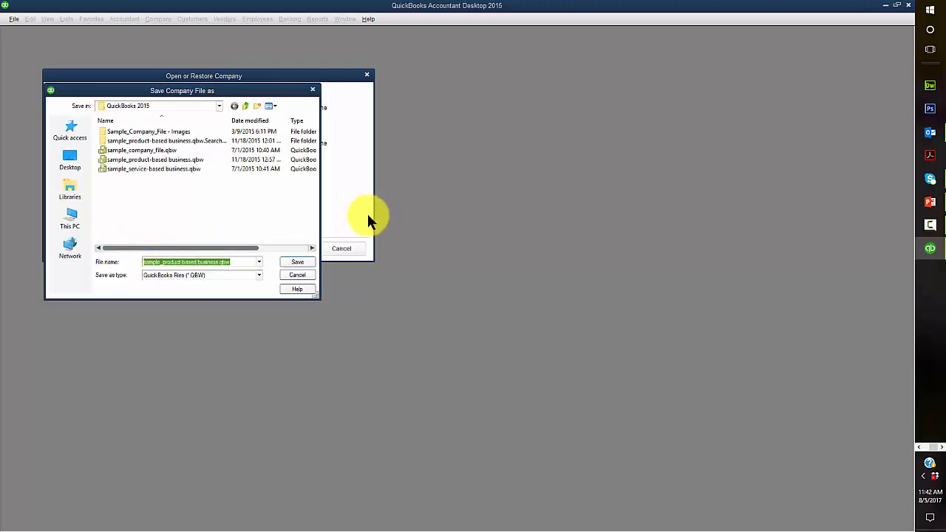
{"action": "left_click", "coordinate": [214, 109]}
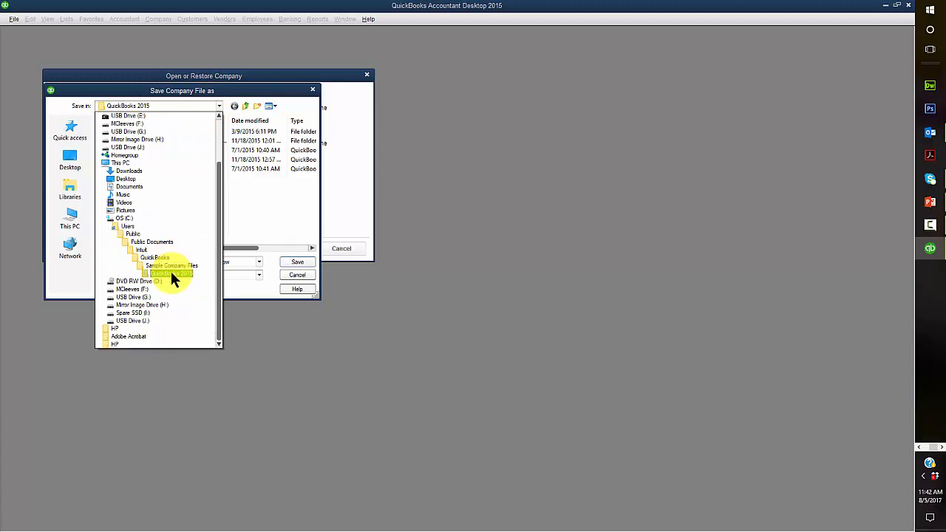
{"action": "left_click", "coordinate": [130, 295]}
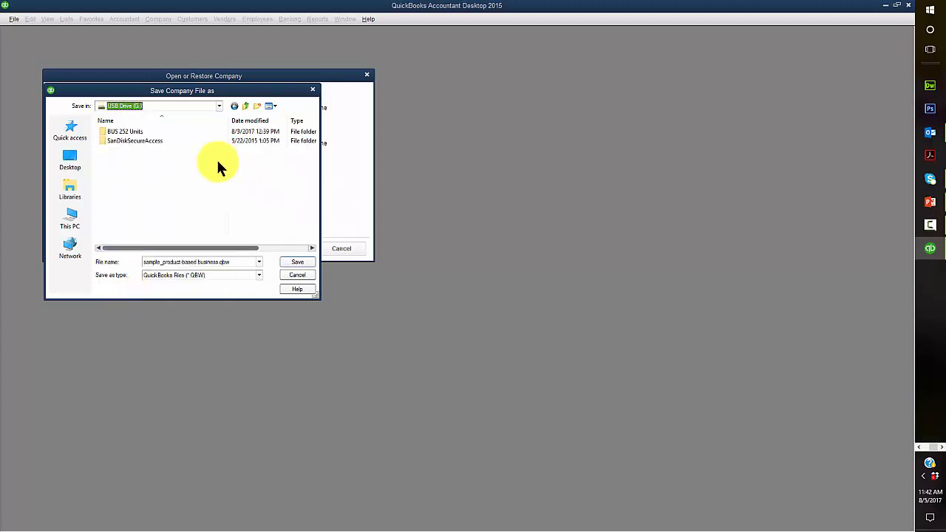
{"action": "double_click", "coordinate": [113, 136]}
{"action": "double_click", "coordinate": [112, 134]}
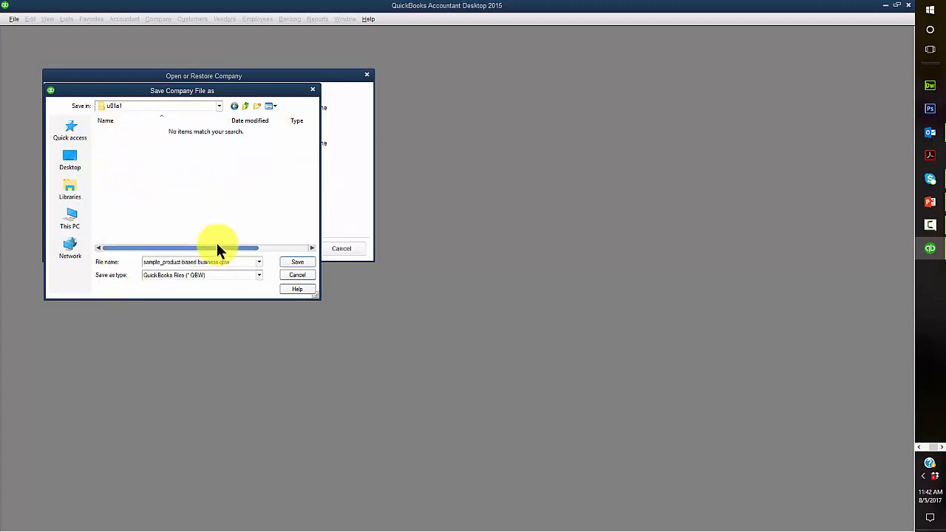
{"action": "left_click", "coordinate": [240, 261]}
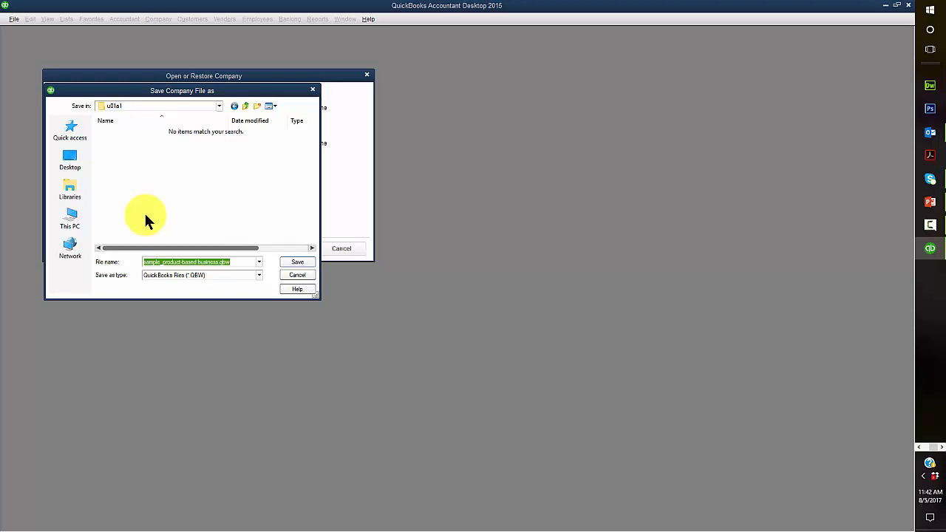
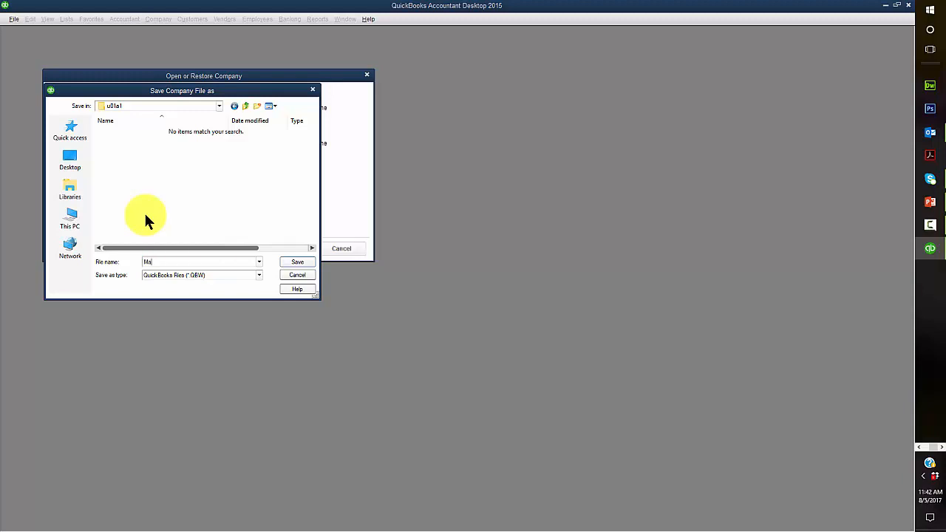
{"action": "left_click", "coordinate": [294, 262]}
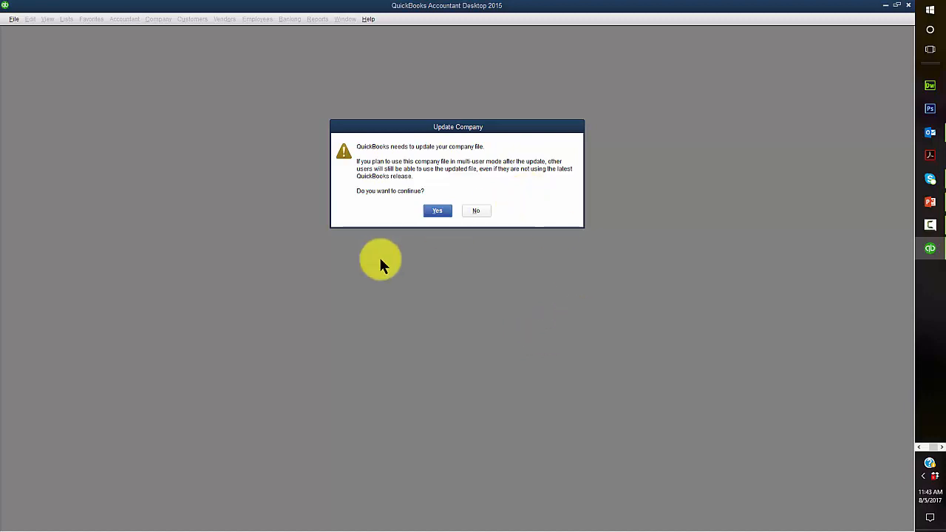
Approve the company file update and dismiss the sample notice and restore-success message
{"action": "left_click", "coordinate": [433, 211]}
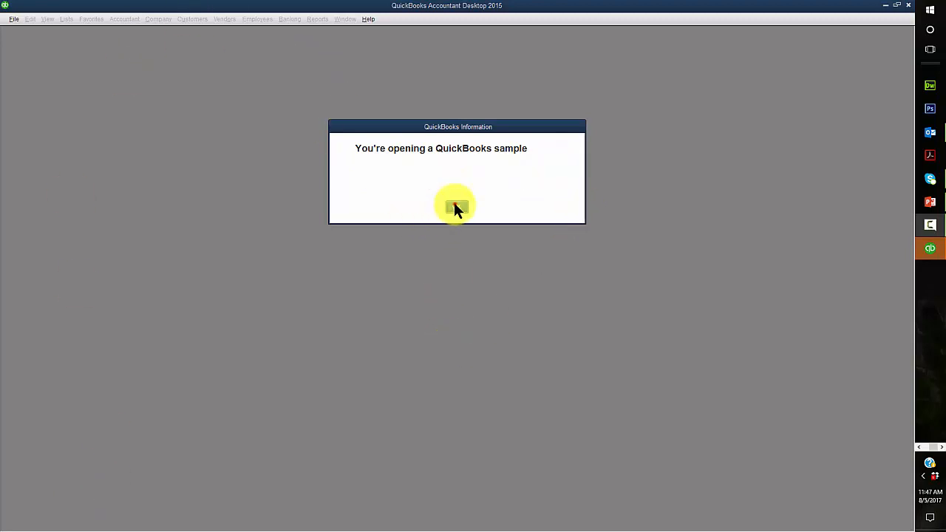
{"action": "left_click", "coordinate": [453, 207]}
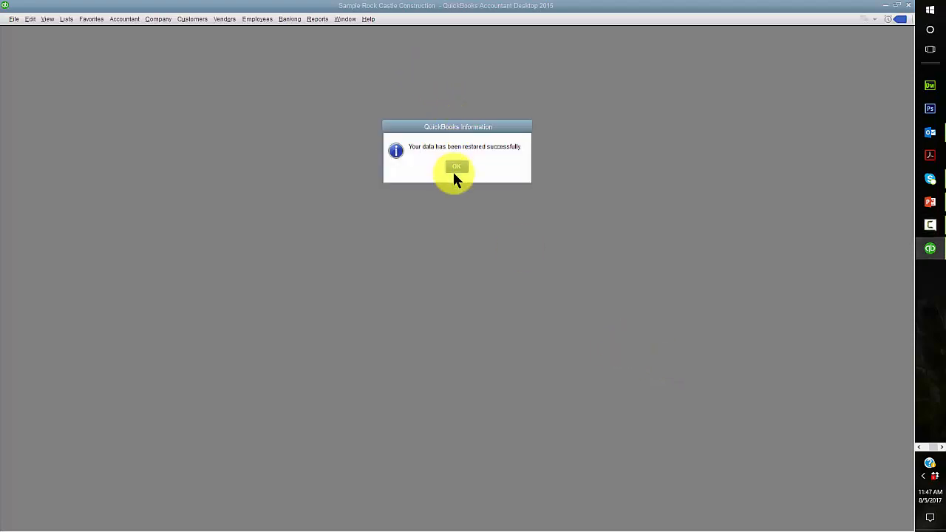
{"action": "left_click", "coordinate": [456, 168]}
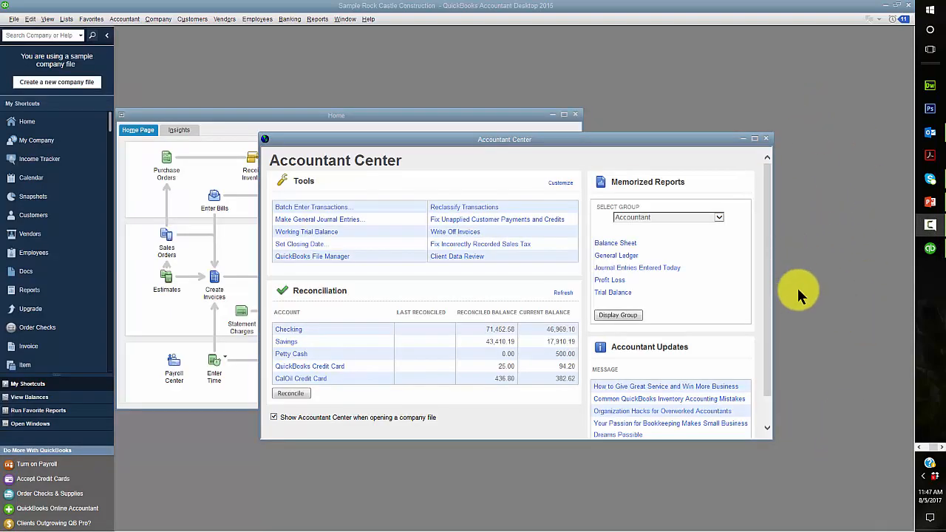
Close the Accountant Center, maximize the Home page, and check the Window menu's open windows
{"action": "left_click", "coordinate": [766, 138]}
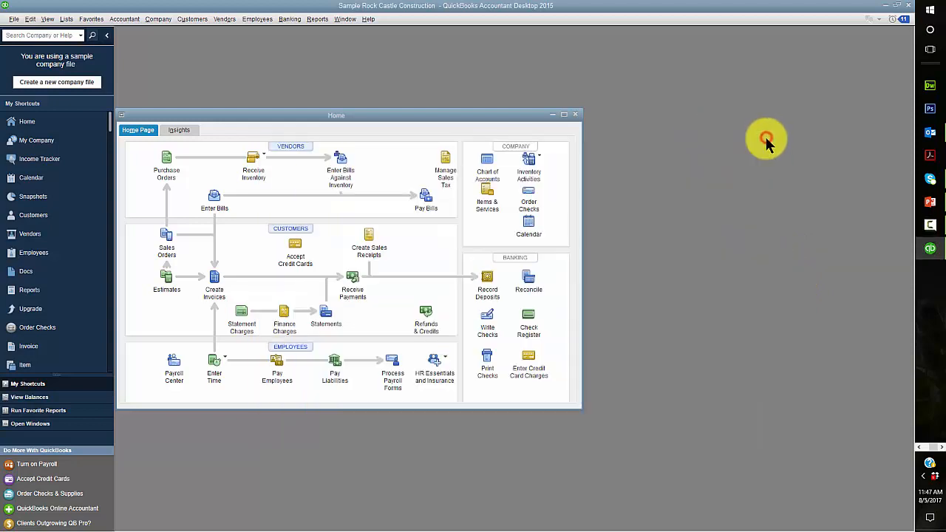
{"action": "left_click", "coordinate": [565, 115]}
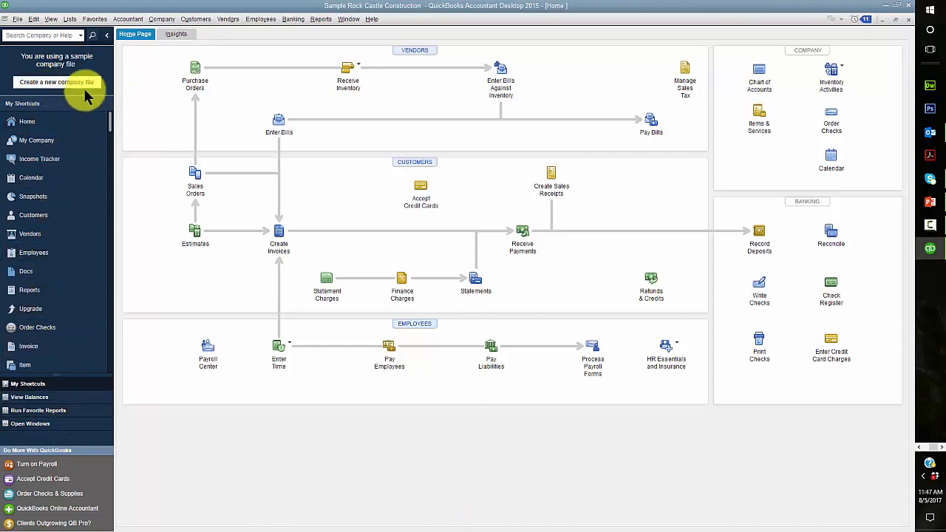
{"action": "left_click", "coordinate": [105, 36]}
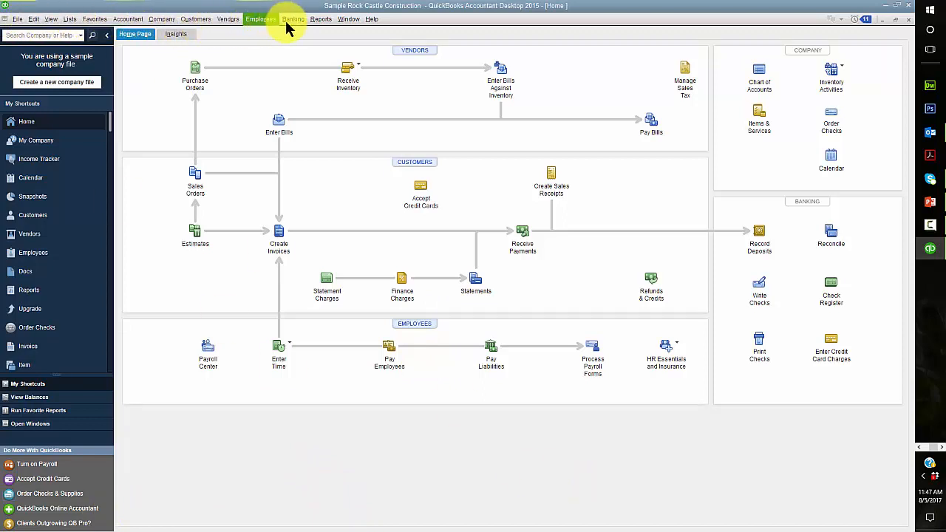
{"action": "left_click", "coordinate": [350, 20]}
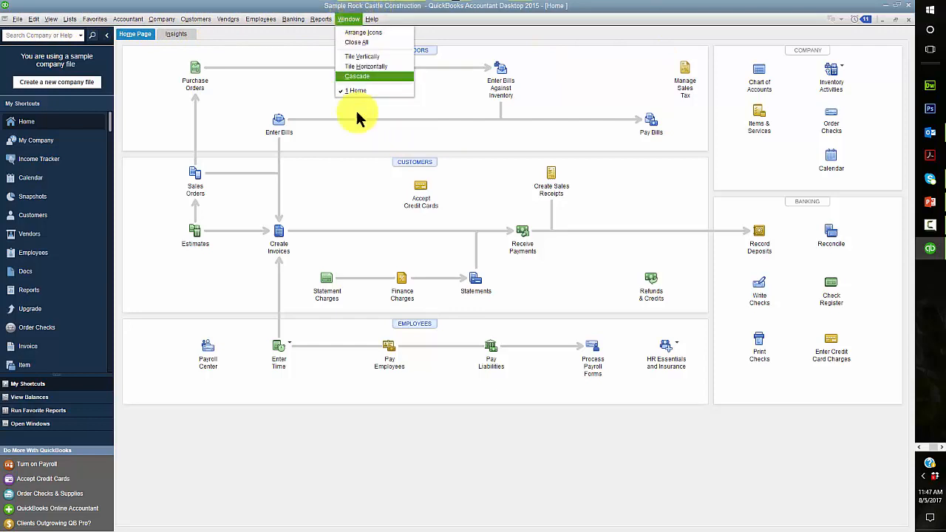
{"action": "left_click", "coordinate": [616, 37]}
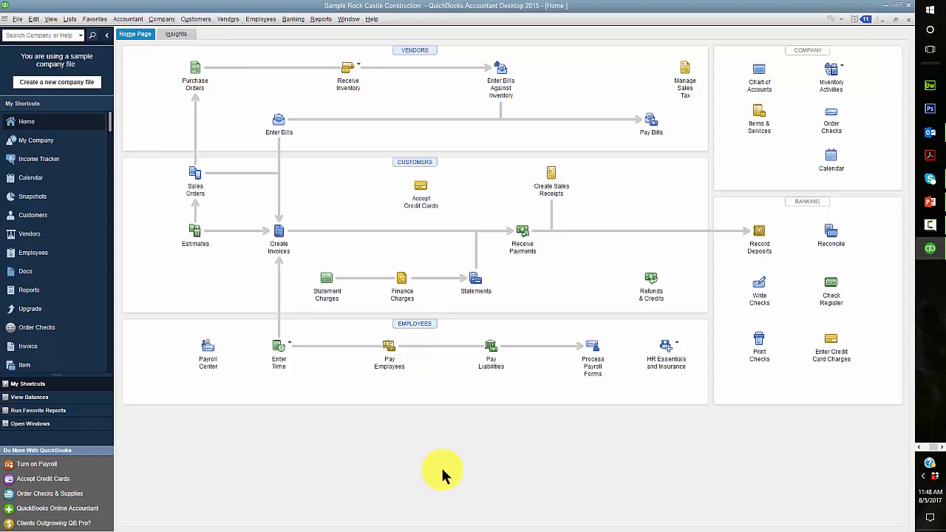
{"action": "left_click", "coordinate": [921, 447]}
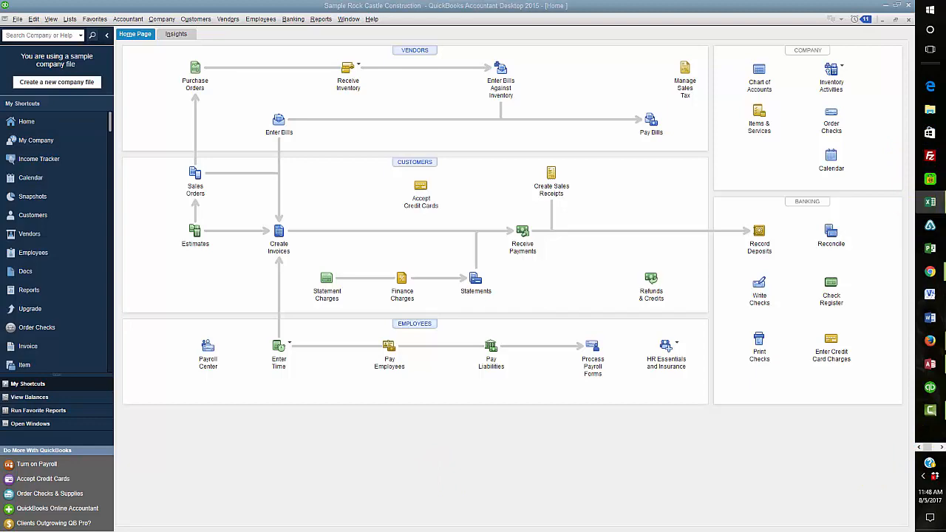
Maximize Excel and open the u01a1 Reports workbook from G:\BUS 252 Units\u01a1
{"action": "left_click_drag", "start_coordinate": [945, 41], "coordinate": [418, 68]}
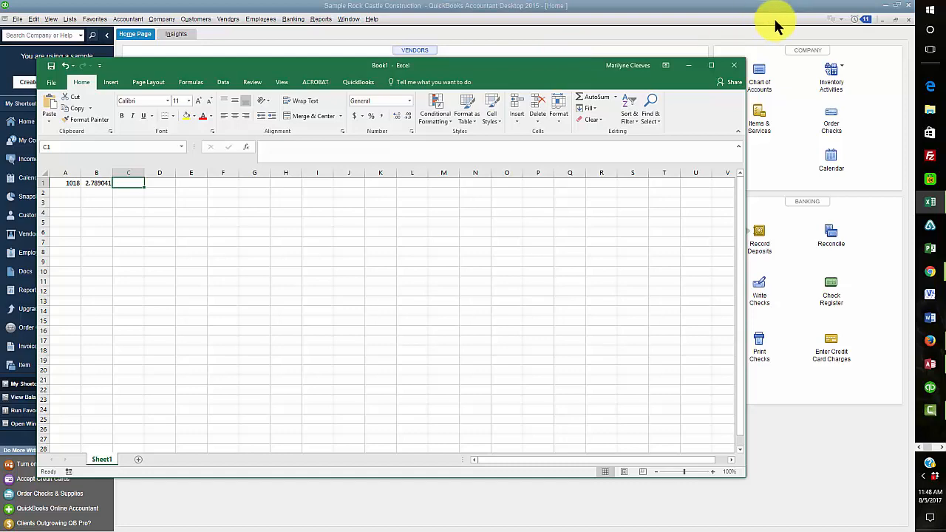
{"action": "left_click", "coordinate": [711, 65]}
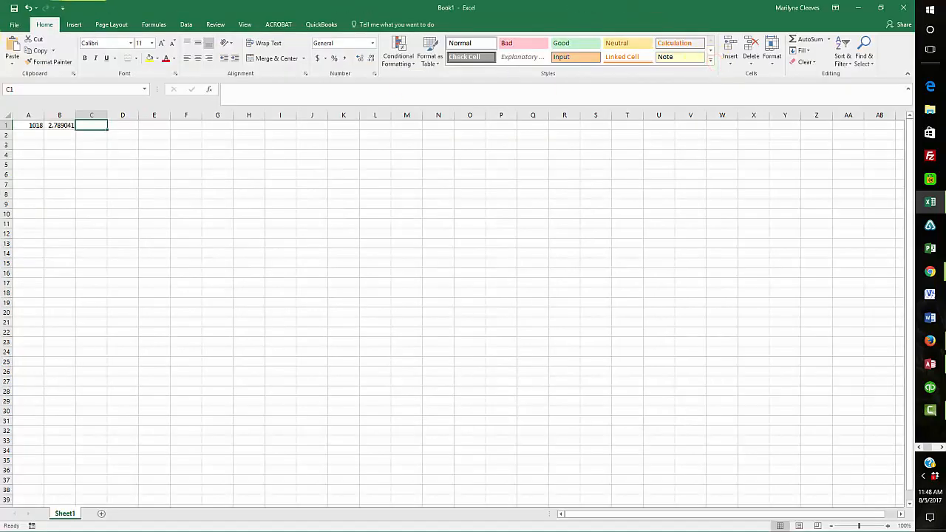
{"action": "left_click", "coordinate": [14, 26]}
{"action": "left_click", "coordinate": [19, 87]}
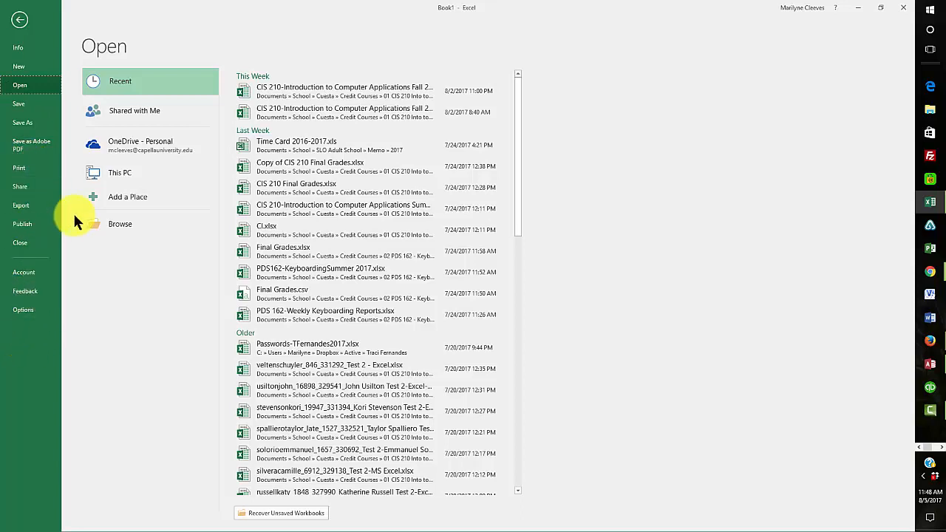
{"action": "left_click", "coordinate": [119, 224]}
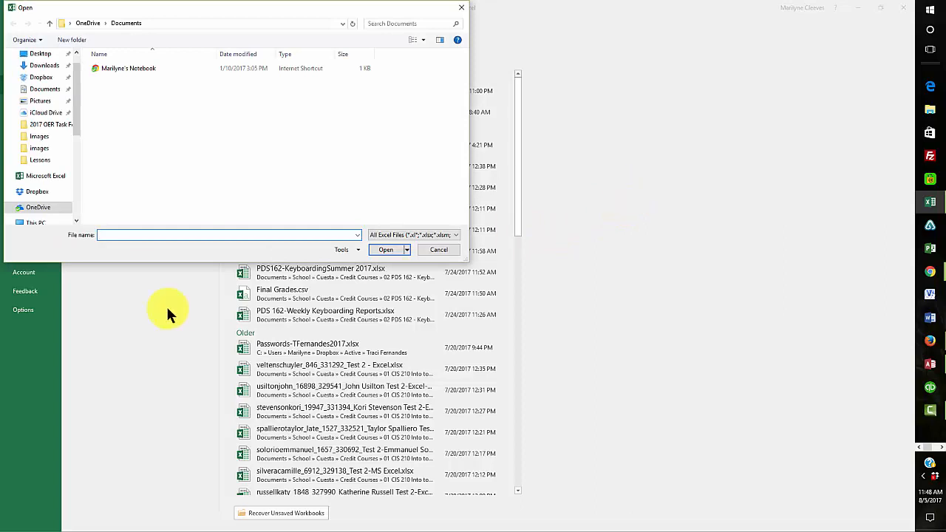
{"action": "scroll", "coordinate": [77, 119], "scroll_direction": "down", "scroll_amount": 5}
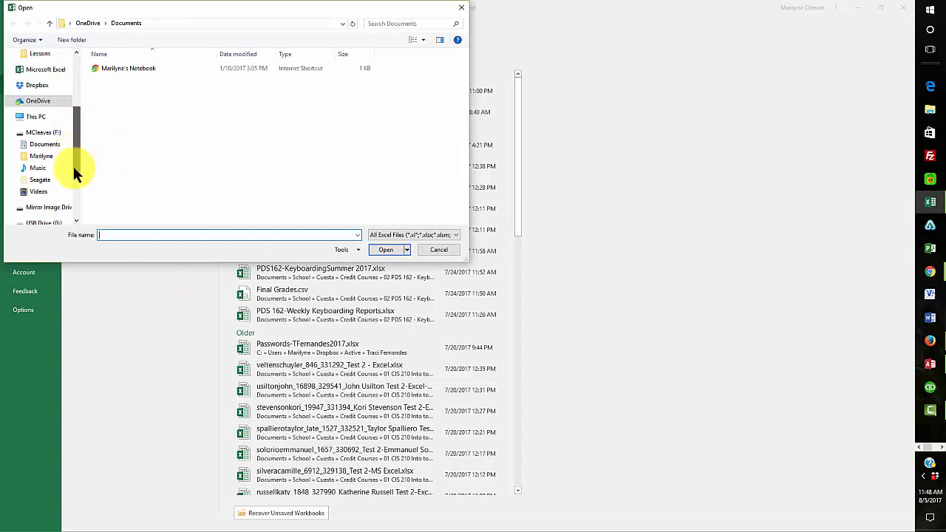
{"action": "left_click", "coordinate": [33, 192]}
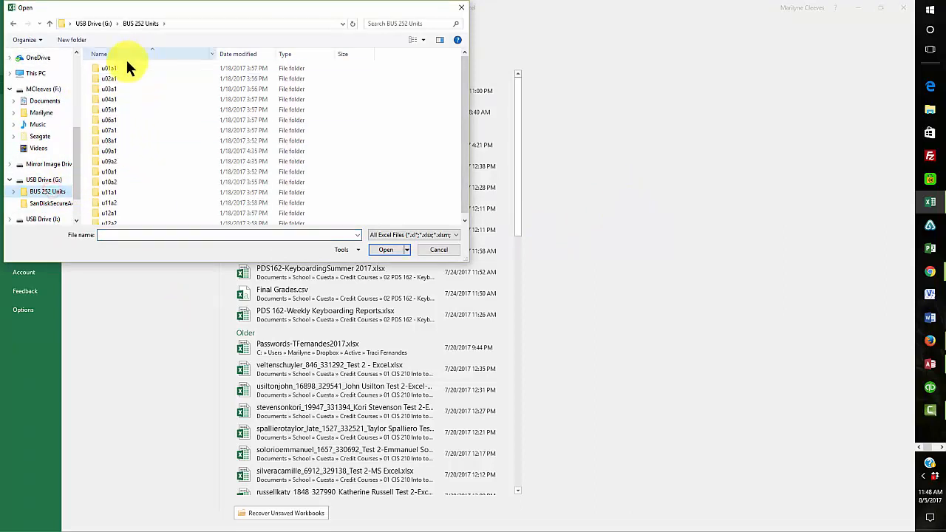
{"action": "double_click", "coordinate": [111, 68]}
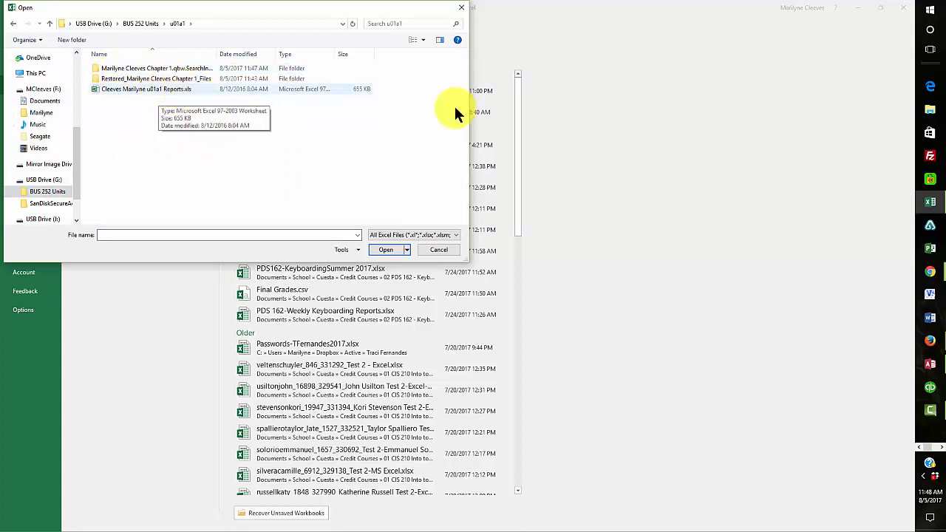
{"action": "left_click", "coordinate": [114, 88]}
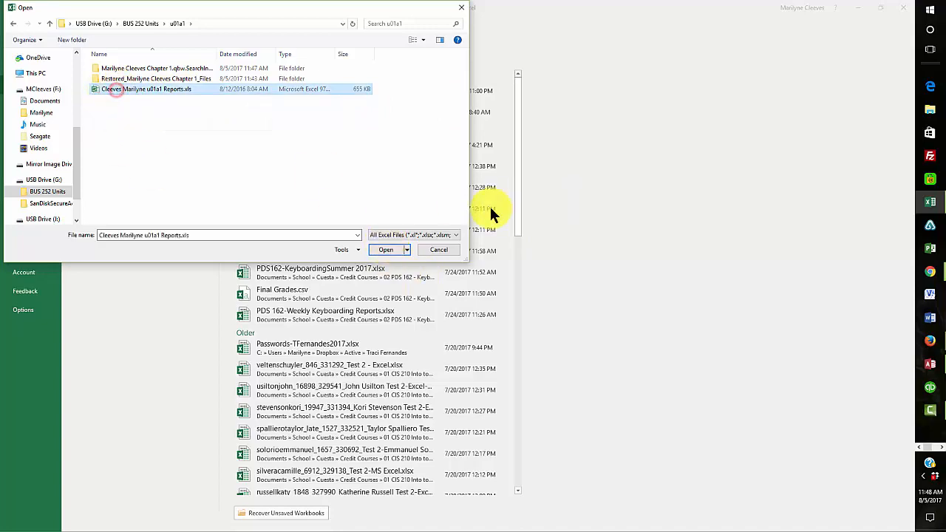
{"action": "left_click", "coordinate": [381, 251]}
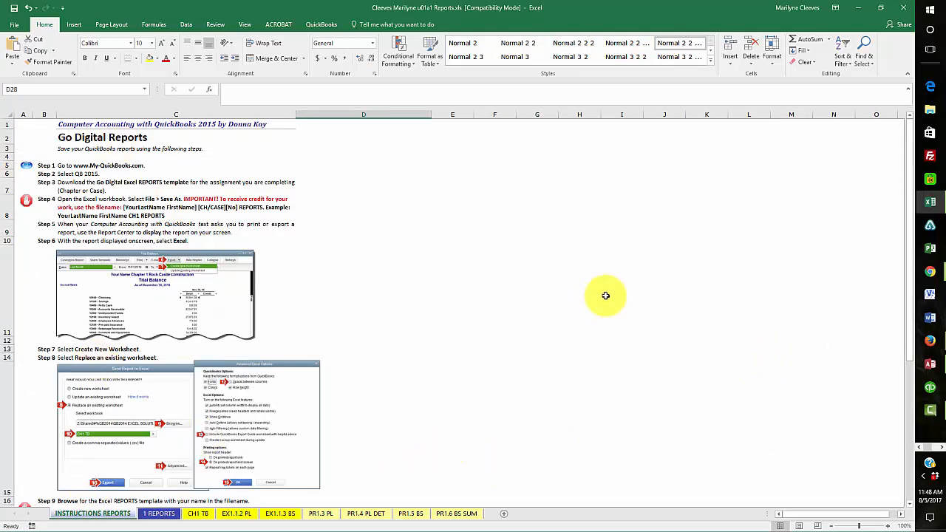
Look through each report sheet from CH1 TB to PR1.6 BS SUM, returning to 1 REPORTS
{"action": "left_click", "coordinate": [157, 513]}
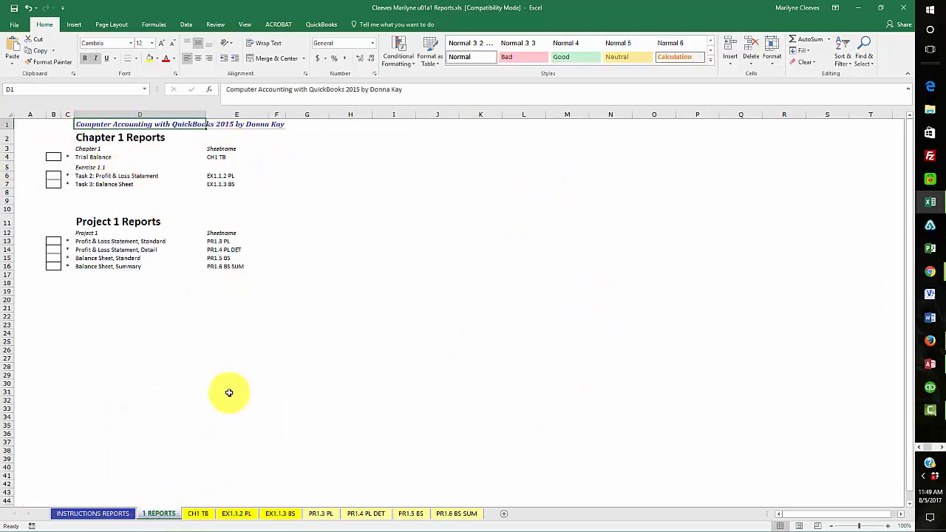
{"action": "left_click", "coordinate": [198, 515]}
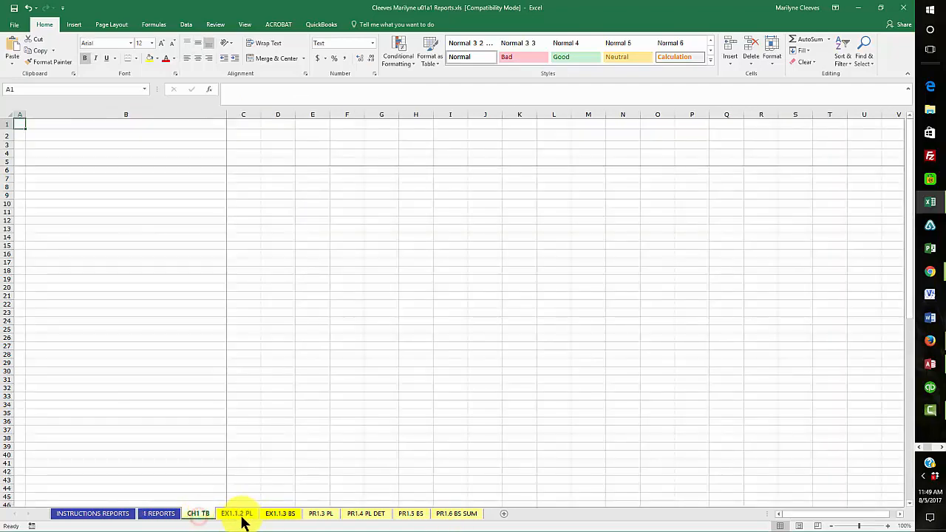
{"action": "left_click", "coordinate": [238, 516]}
{"action": "left_click", "coordinate": [283, 516]}
{"action": "left_click", "coordinate": [324, 517]}
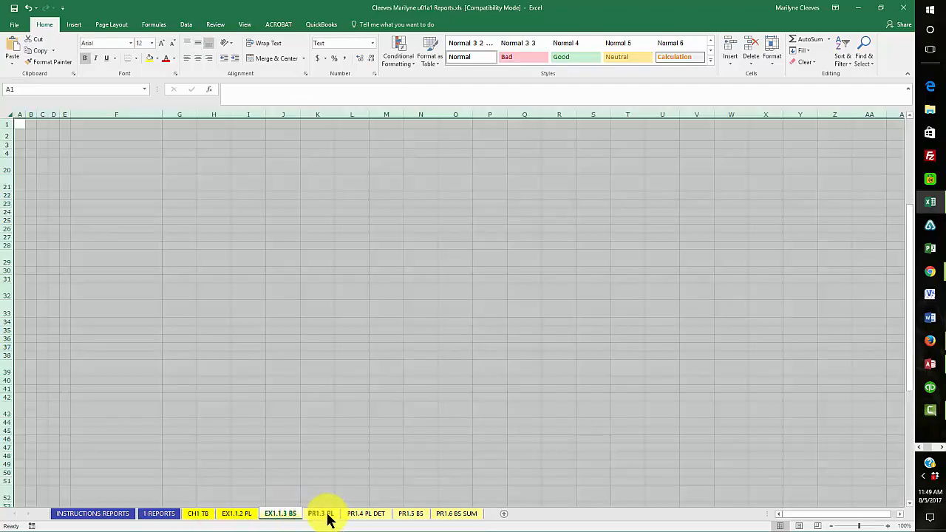
{"action": "left_click", "coordinate": [382, 516]}
{"action": "left_click", "coordinate": [419, 516]}
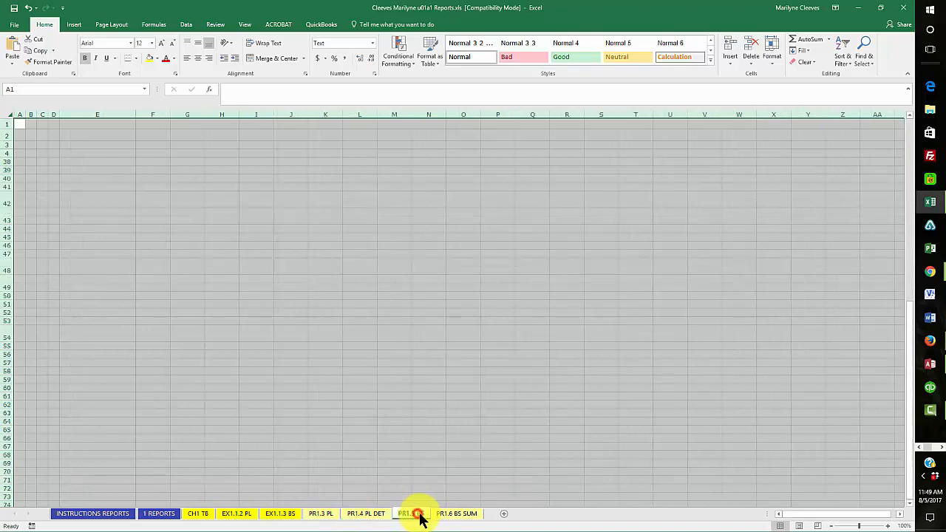
{"action": "left_click", "coordinate": [456, 514]}
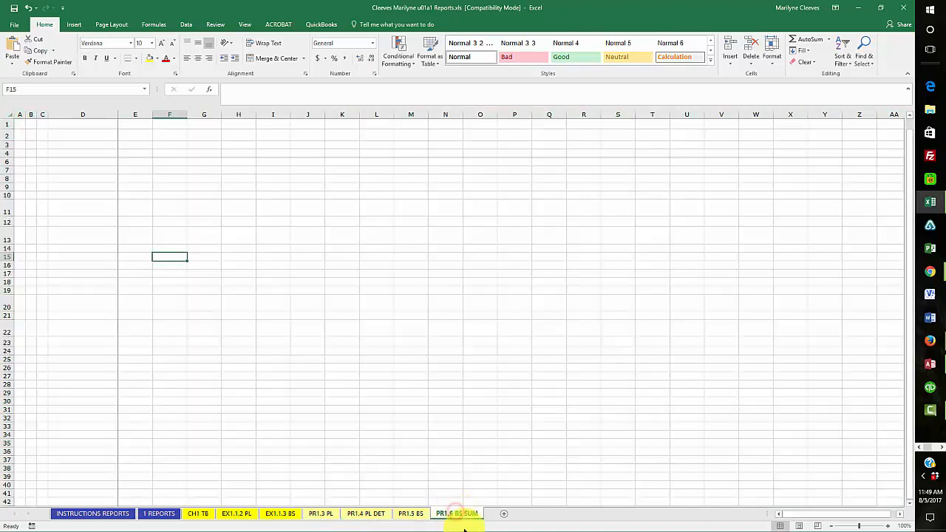
{"action": "left_click", "coordinate": [152, 516]}
Preview the 1 REPORTS checklist's print layout, then close the u01a1 Reports workbook
{"action": "left_click", "coordinate": [310, 317]}
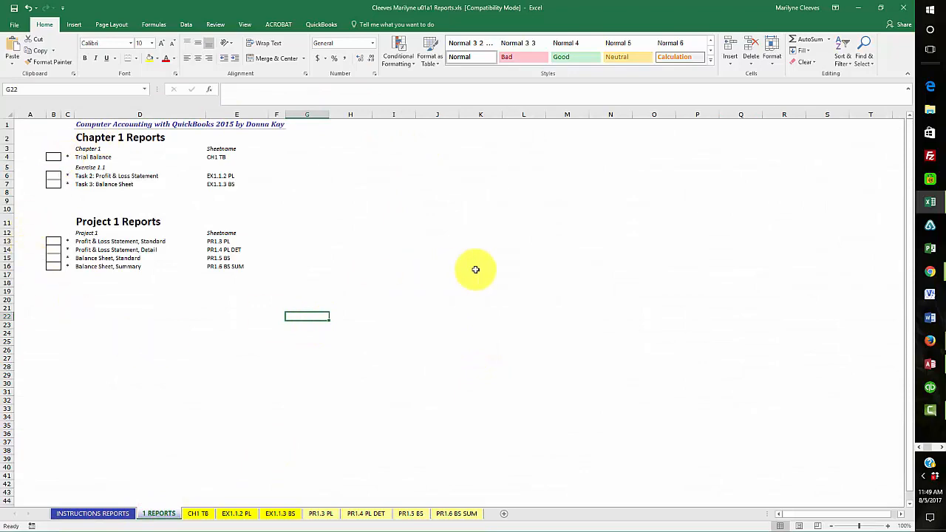
{"action": "left_click", "coordinate": [15, 24]}
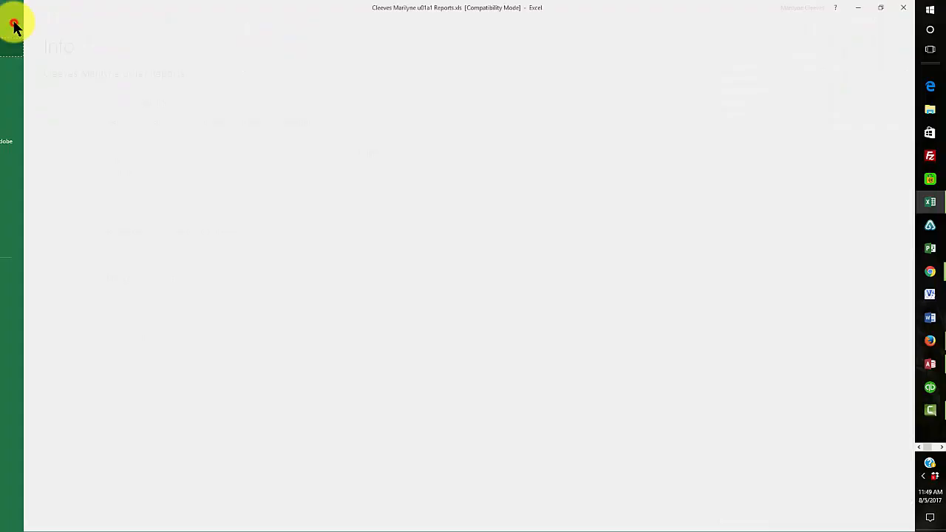
{"action": "left_click", "coordinate": [25, 167]}
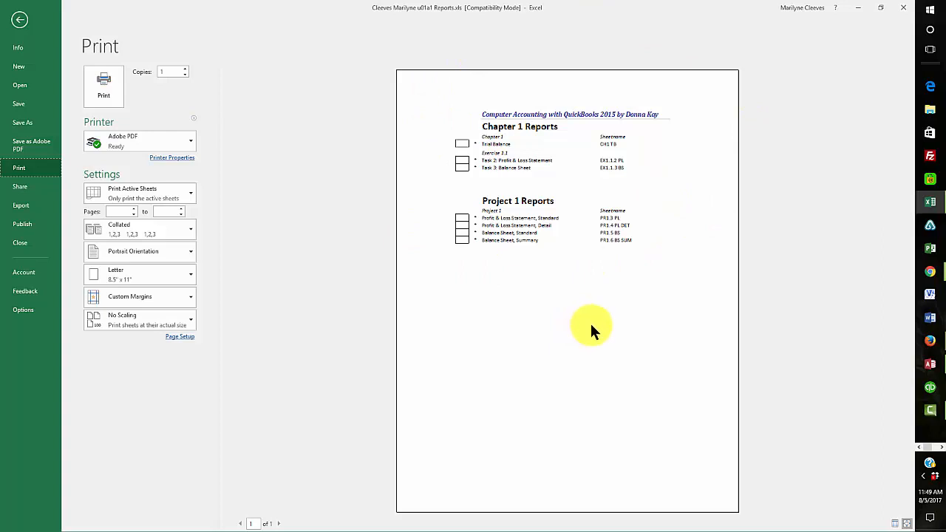
{"action": "left_click", "coordinate": [19, 22]}
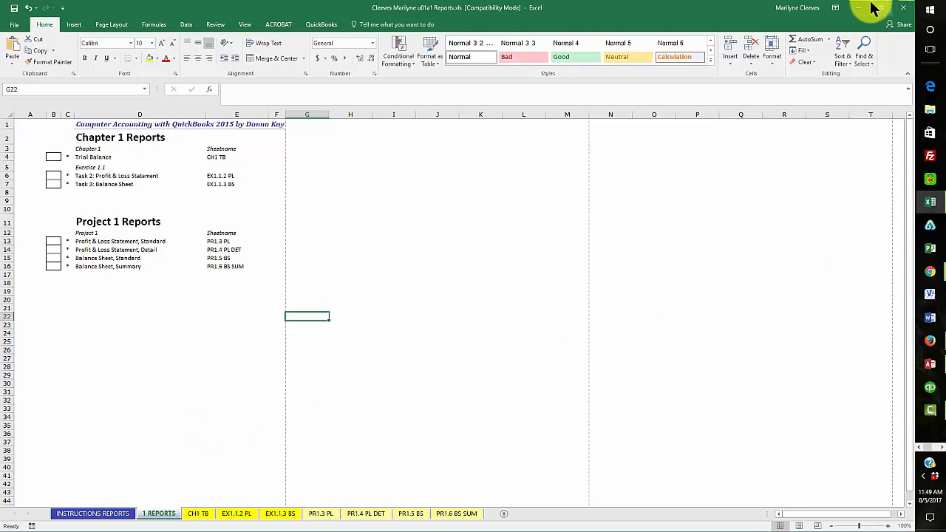
{"action": "left_click", "coordinate": [907, 8]}
Close Book1 without saving to quit Excel, then open QuickBooks' Company menu
{"action": "left_click", "coordinate": [907, 8]}
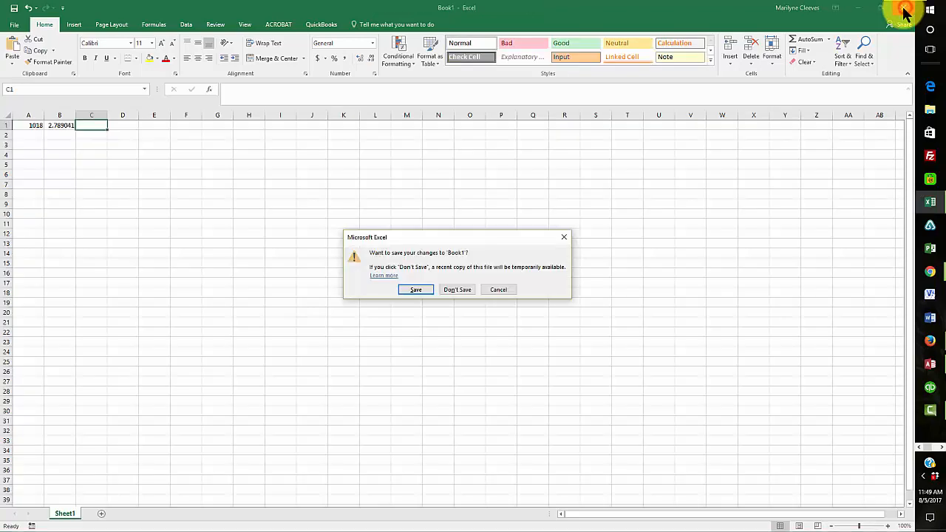
{"action": "left_click", "coordinate": [459, 289]}
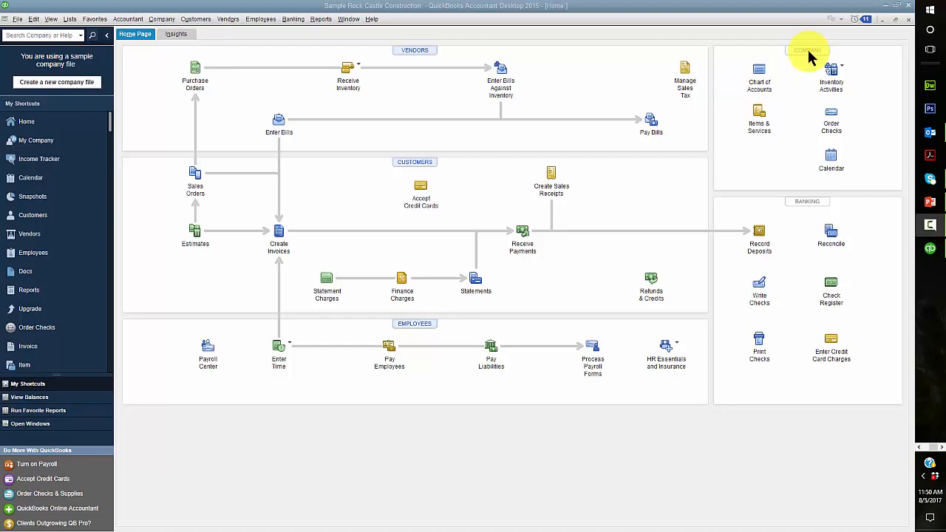
{"action": "left_click", "coordinate": [162, 20]}
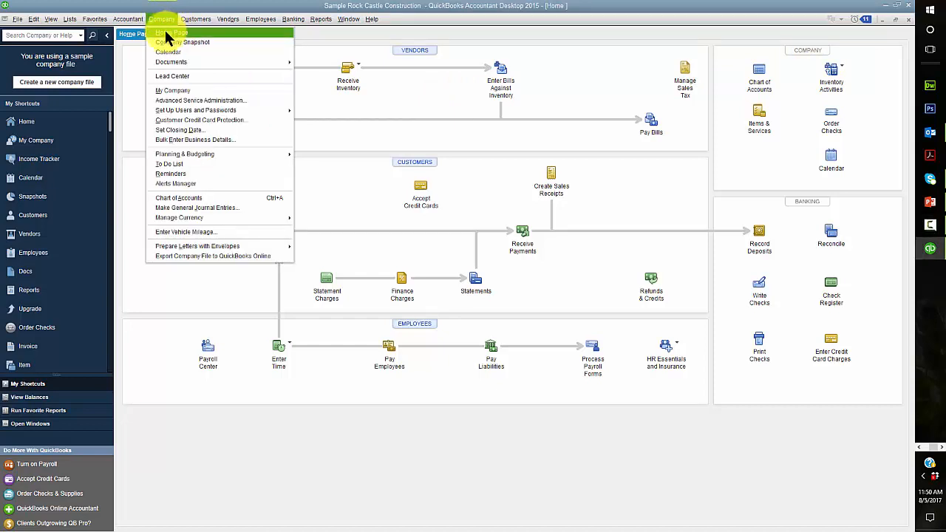
On My Company, put the student's name before Rock Castle Construction, fixing the typo
{"action": "left_click", "coordinate": [175, 86]}
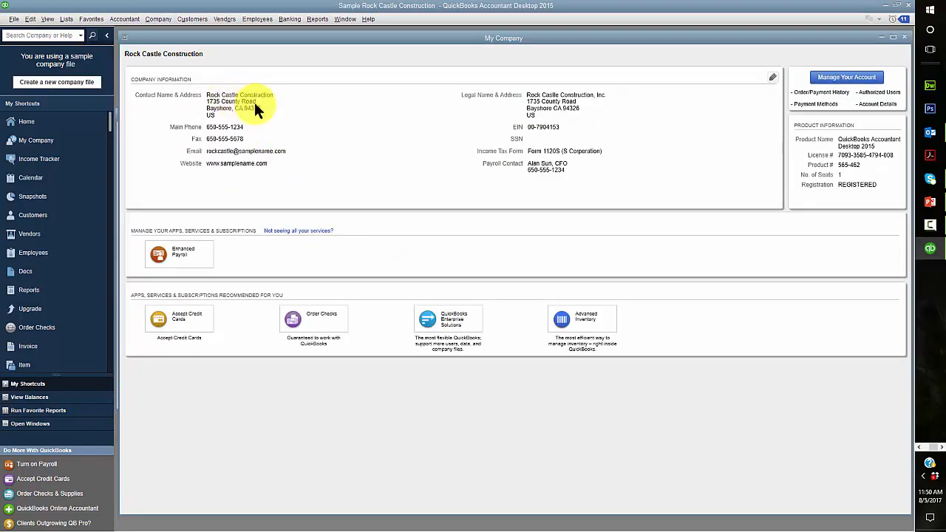
{"action": "left_click", "coordinate": [772, 77]}
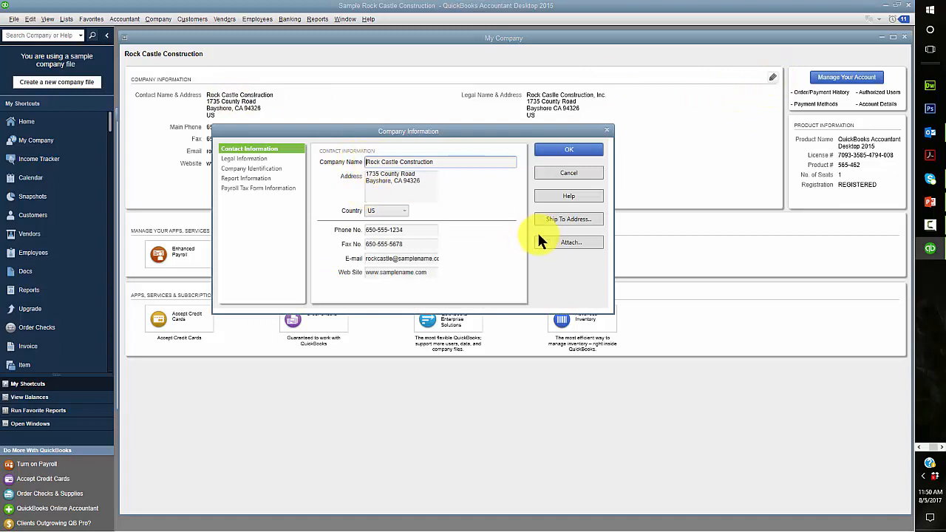
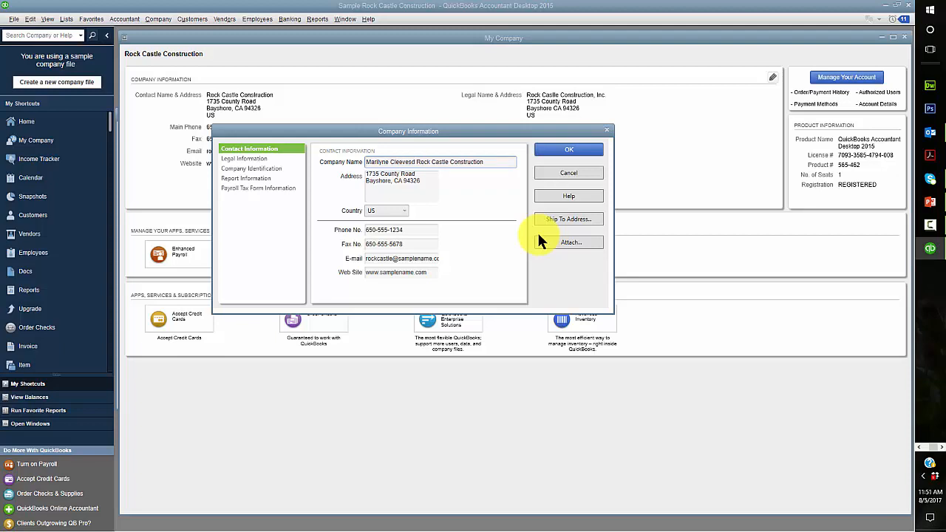
{"action": "left_click", "coordinate": [574, 150]}
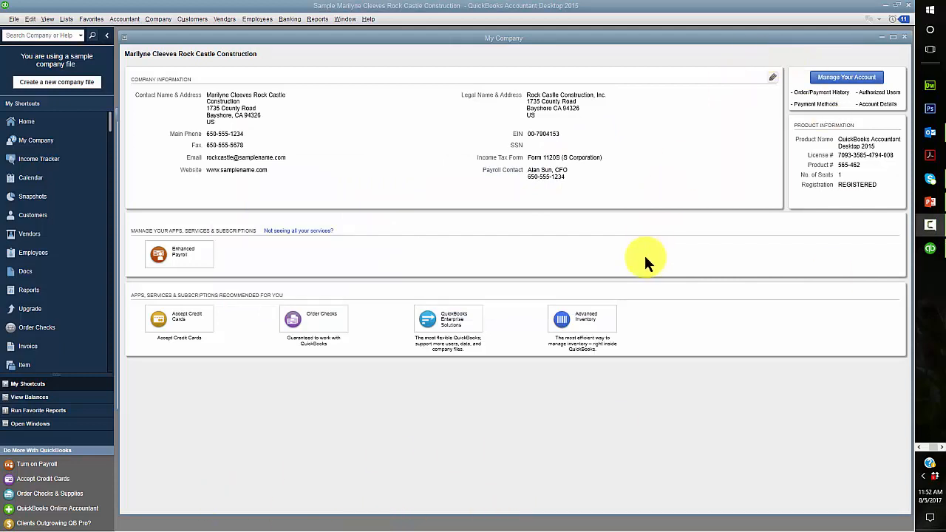
Open the Item List, enlarge its window, narrow Description, and widen the Name and Account columns
{"action": "left_click", "coordinate": [64, 19]}
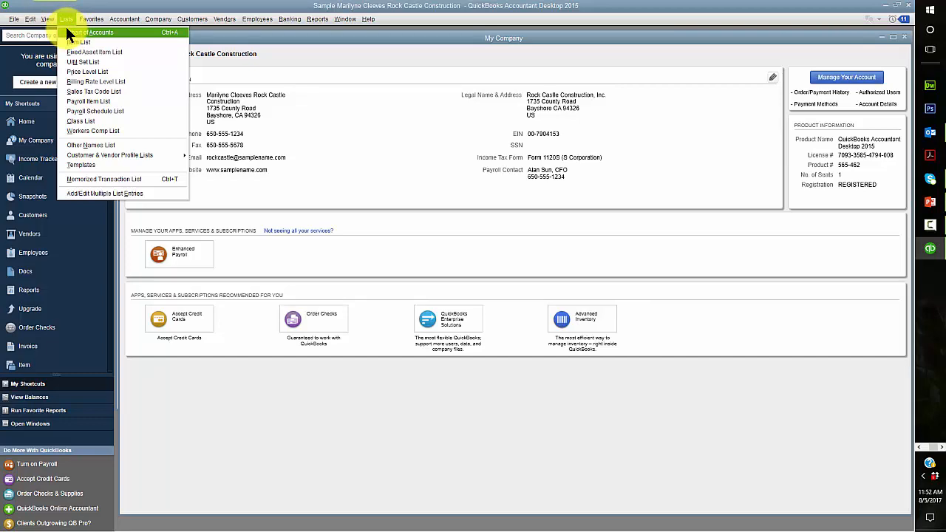
{"action": "left_click", "coordinate": [67, 42]}
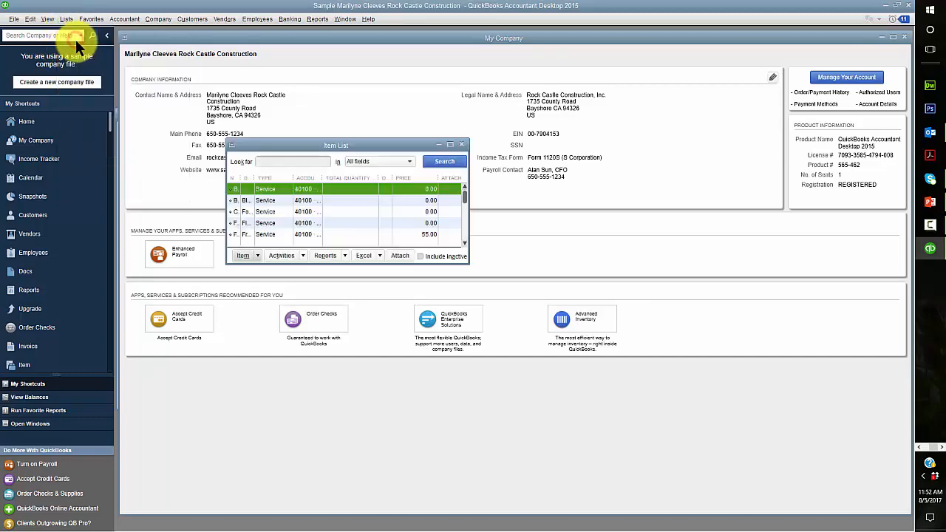
{"action": "left_click_drag", "start_coordinate": [468, 260], "coordinate": [875, 483]}
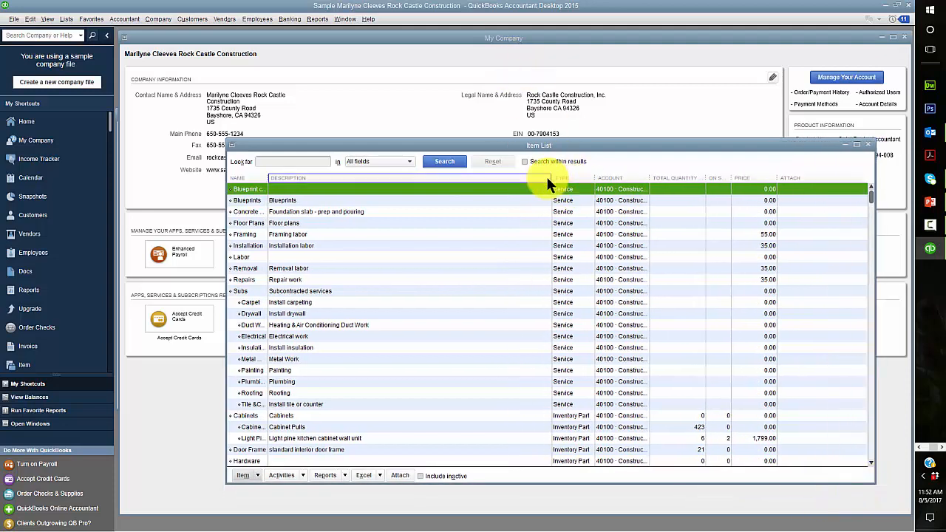
{"action": "left_click_drag", "start_coordinate": [554, 177], "coordinate": [430, 189]}
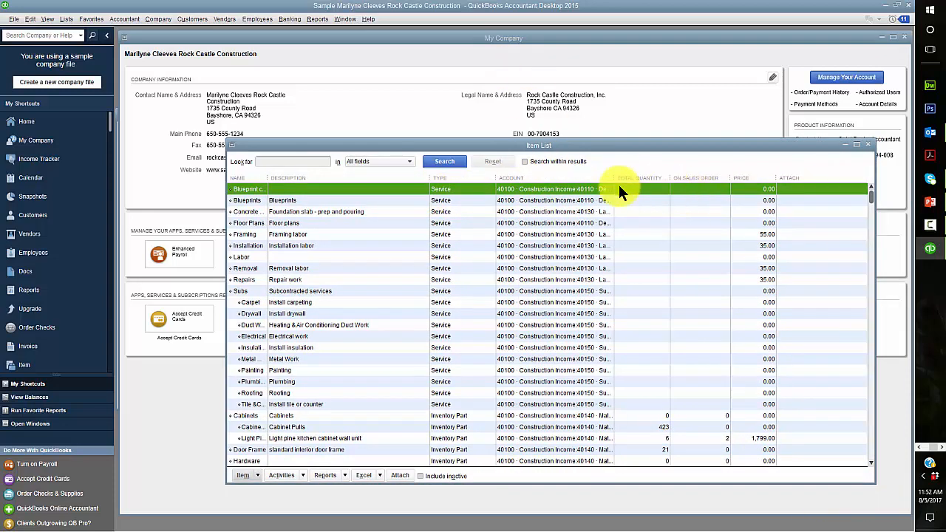
{"action": "left_click_drag", "start_coordinate": [612, 178], "coordinate": [721, 179]}
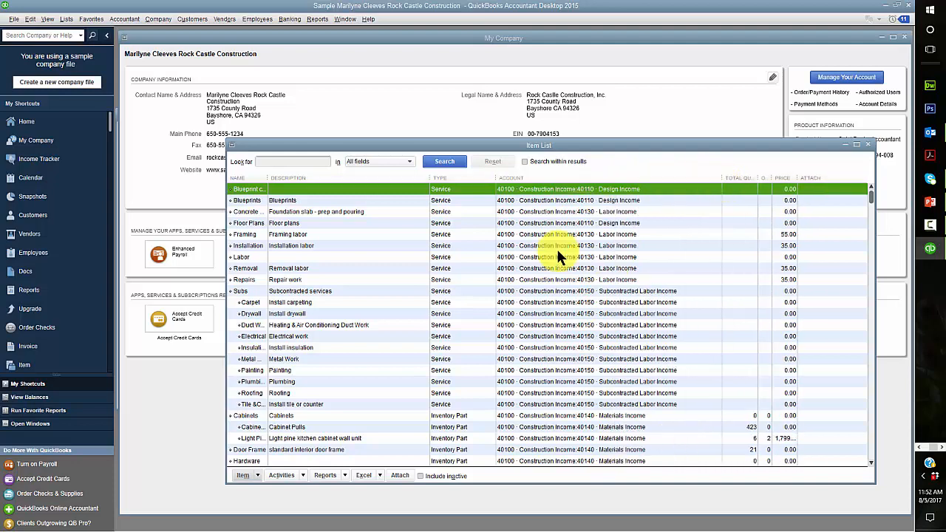
{"action": "scroll", "coordinate": [534, 345], "scroll_direction": "down", "scroll_amount": 15}
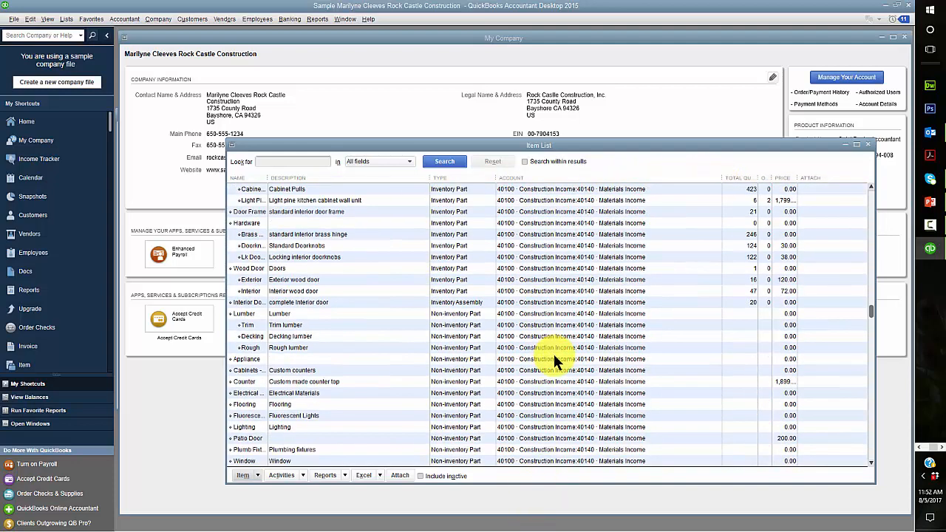
{"action": "scroll", "coordinate": [598, 415], "scroll_direction": "down", "scroll_amount": 5}
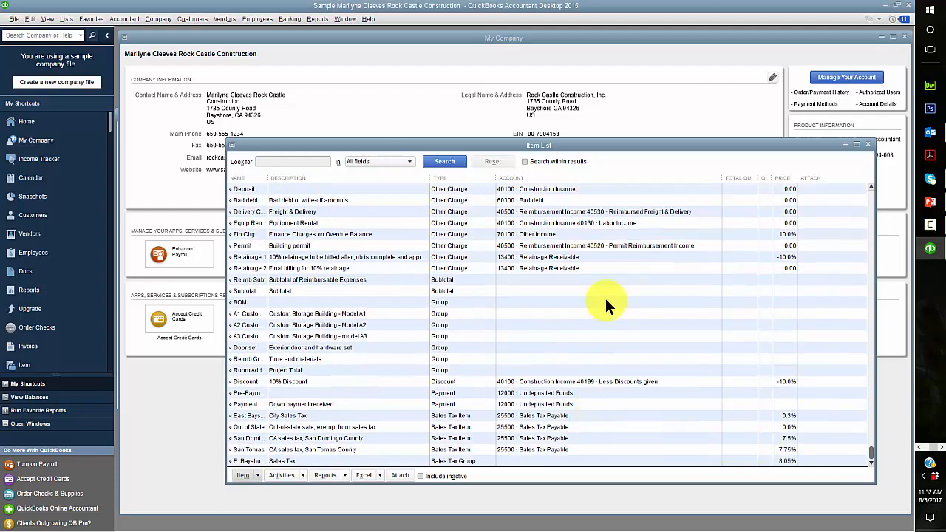
{"action": "left_click_drag", "start_coordinate": [268, 179], "coordinate": [331, 178]}
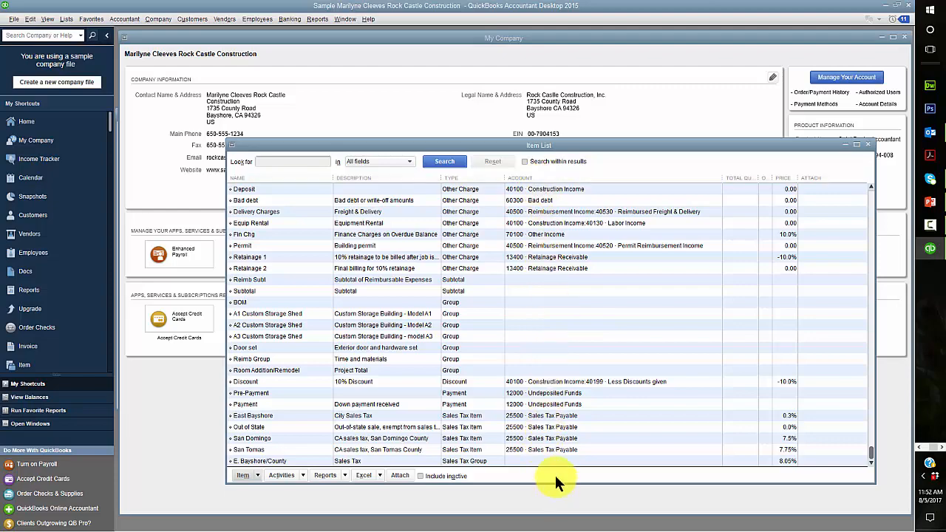
{"action": "scroll", "coordinate": [586, 325], "scroll_direction": "up", "scroll_amount": 20}
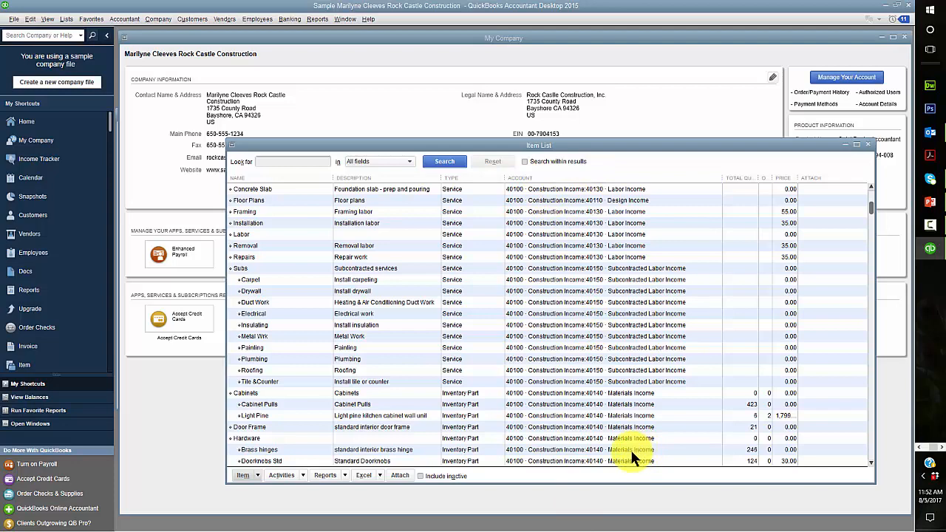
{"action": "scroll", "coordinate": [637, 429], "scroll_direction": "up", "scroll_amount": 1}
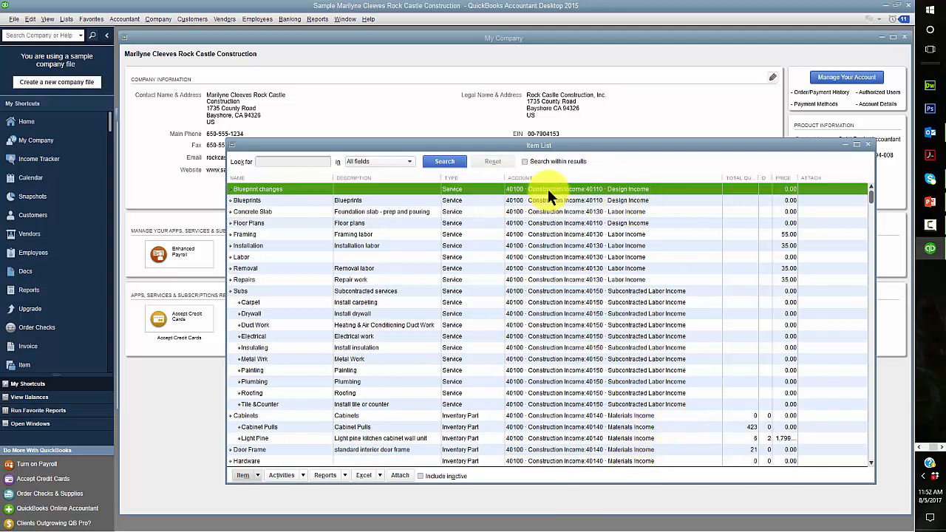
Open the Chart of Accounts, enlarge and reposition its window, and scroll through the accounts
{"action": "left_click", "coordinate": [65, 19]}
{"action": "left_click", "coordinate": [72, 33]}
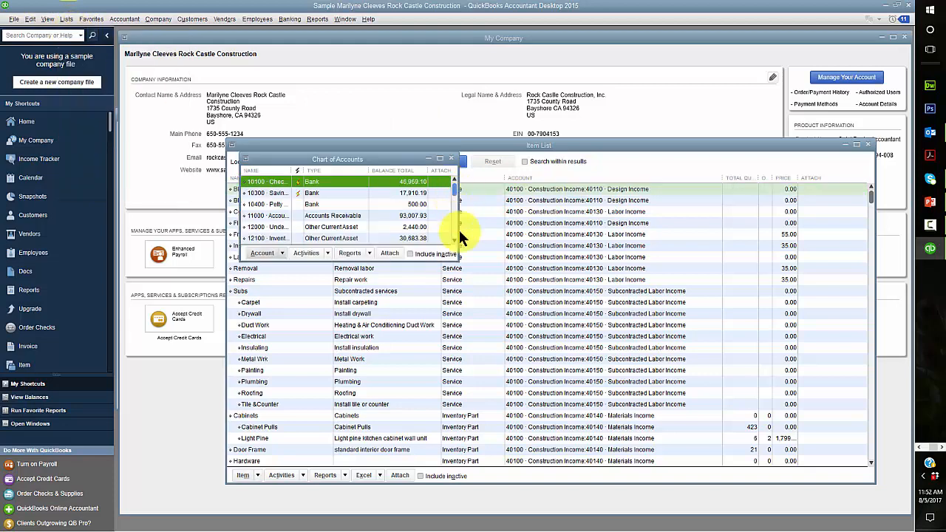
{"action": "left_click_drag", "start_coordinate": [427, 261], "coordinate": [386, 517]}
{"action": "left_click_drag", "start_coordinate": [239, 175], "coordinate": [119, 178]}
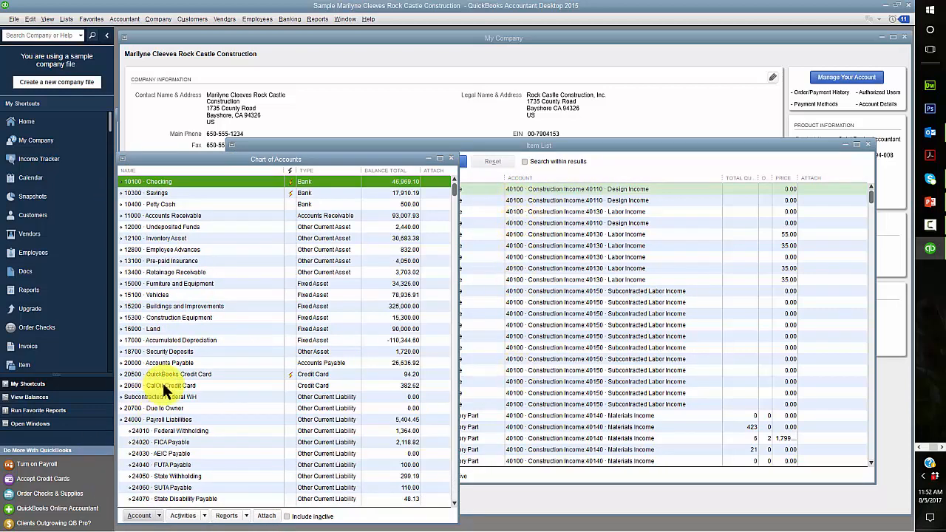
{"action": "scroll", "coordinate": [163, 383], "scroll_direction": "down", "scroll_amount": 10}
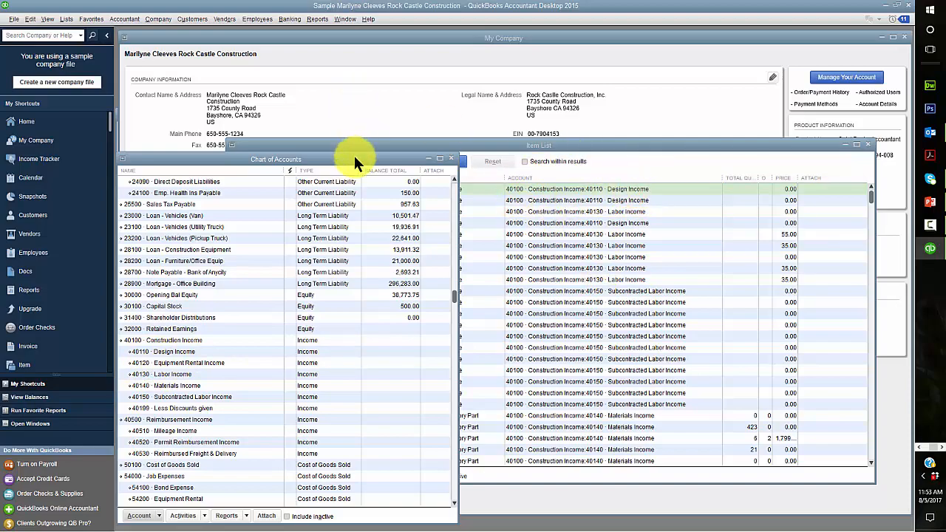
{"action": "left_click_drag", "start_coordinate": [354, 156], "coordinate": [377, 109]}
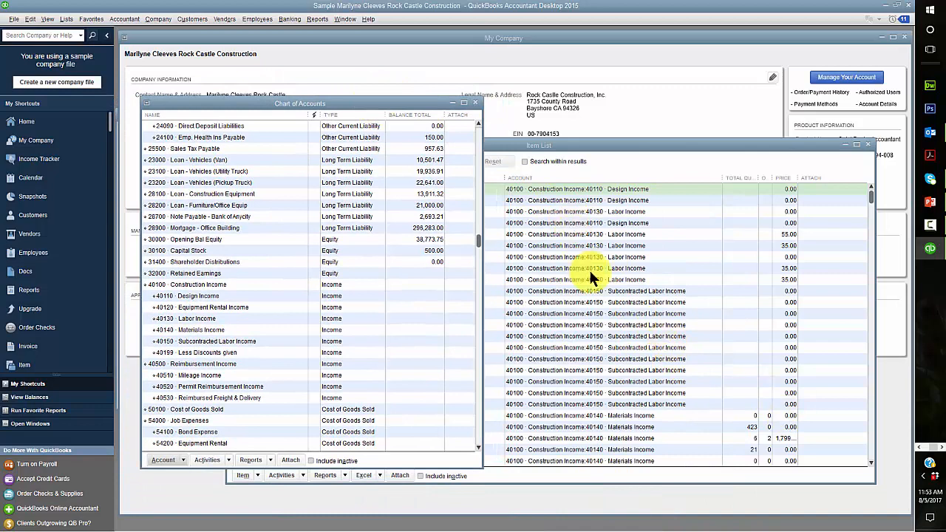
{"action": "scroll", "coordinate": [593, 409], "scroll_direction": "down", "scroll_amount": 7}
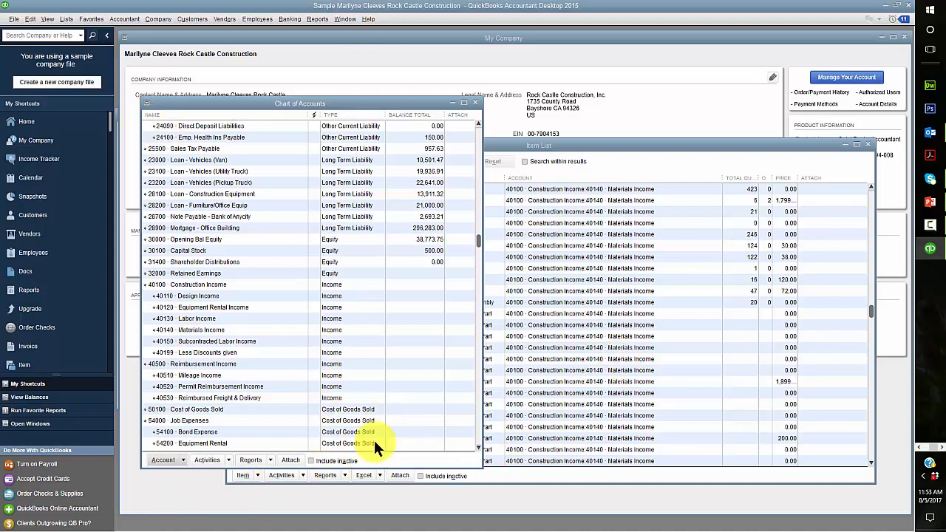
Close the Item List and Chart of Accounts windows
{"action": "left_click", "coordinate": [618, 143]}
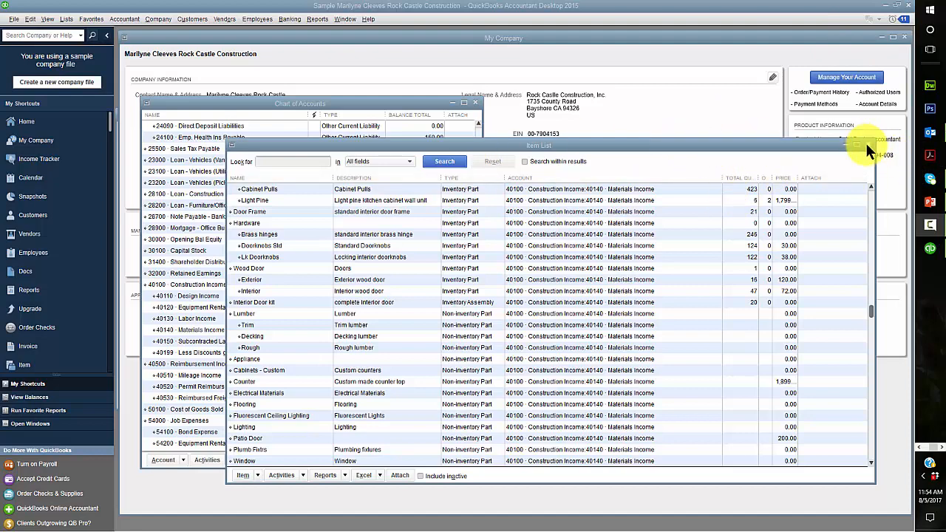
{"action": "left_click", "coordinate": [866, 142]}
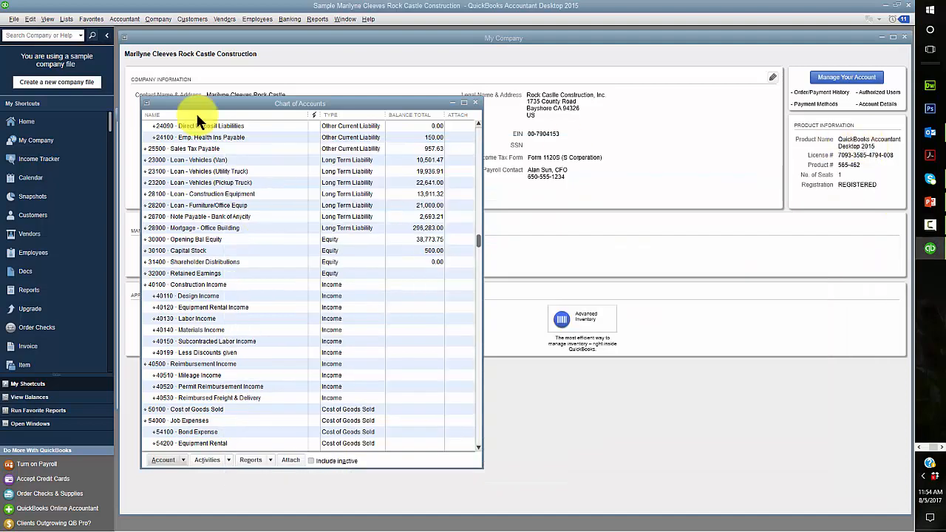
{"action": "left_click", "coordinate": [476, 102]}
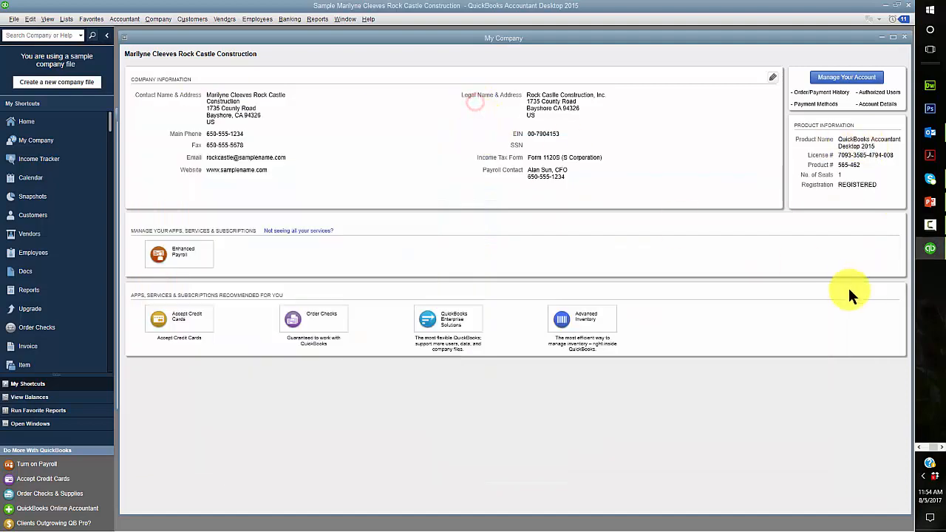
Run the Trial Balance report as of November 30, 2019 from the Report Center's Accountant & Taxes group
{"action": "left_click", "coordinate": [30, 290]}
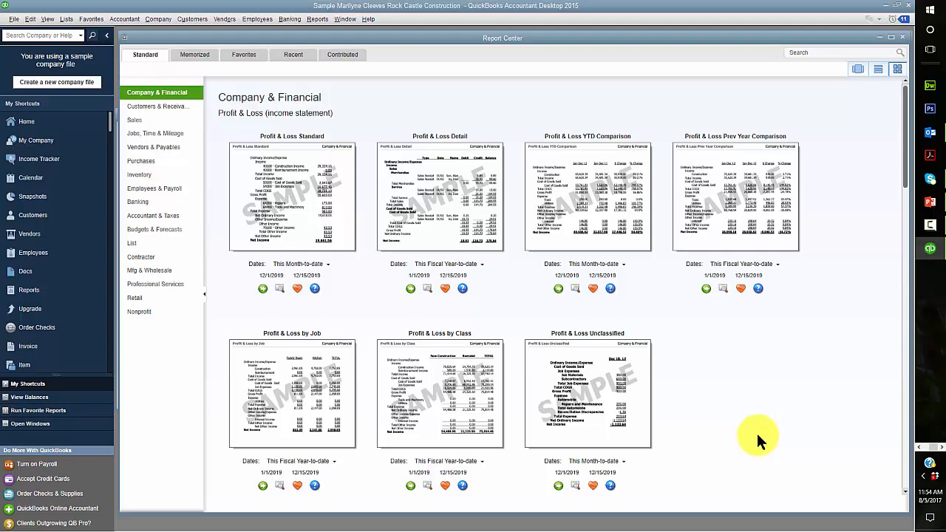
{"action": "left_click", "coordinate": [139, 221]}
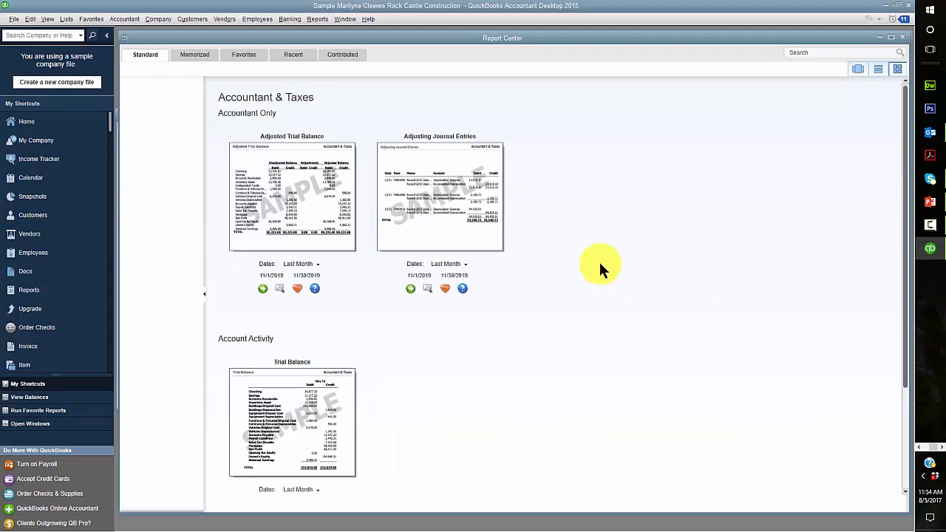
{"action": "scroll", "coordinate": [598, 266], "scroll_direction": "down", "scroll_amount": 1}
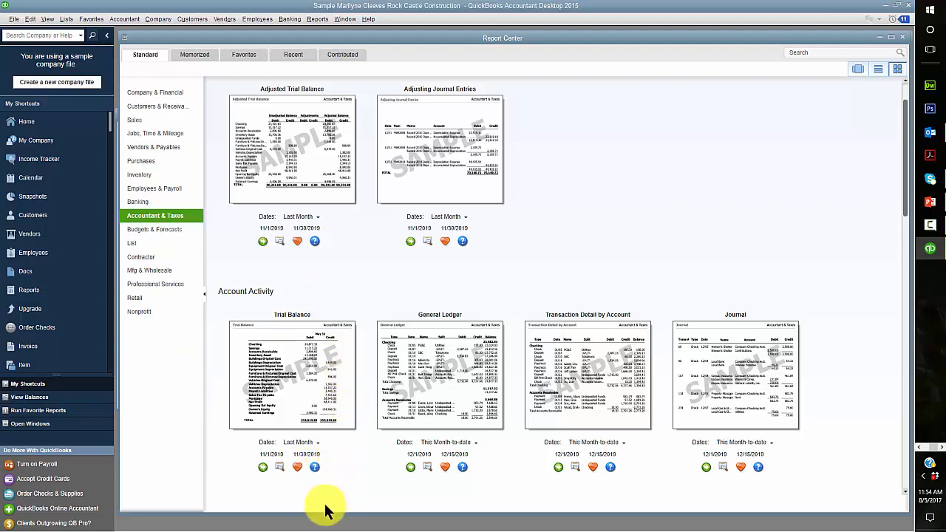
{"action": "left_click", "coordinate": [262, 468]}
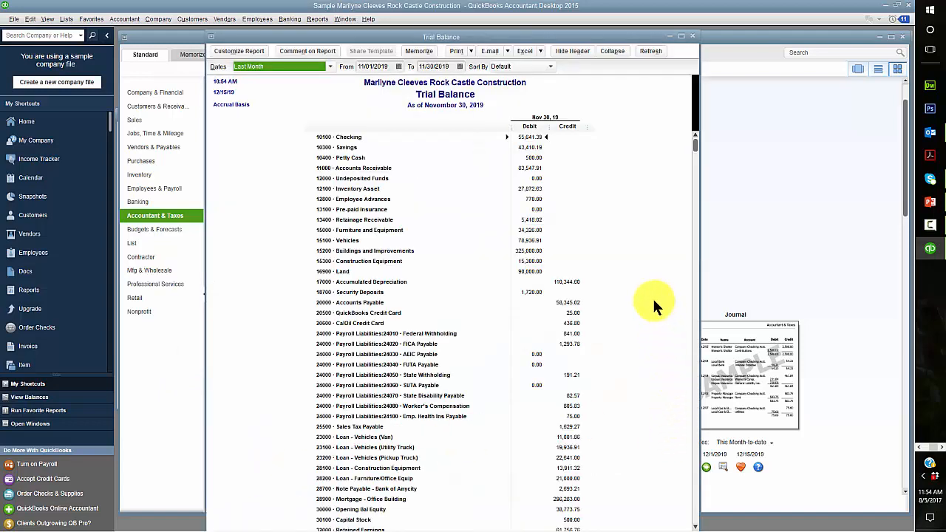
Switch to Chrome, place it over QuickBooks and scroll to the BUS 252 syllabus Course Summary
{"action": "scroll", "coordinate": [653, 297], "scroll_direction": "down", "scroll_amount": 8}
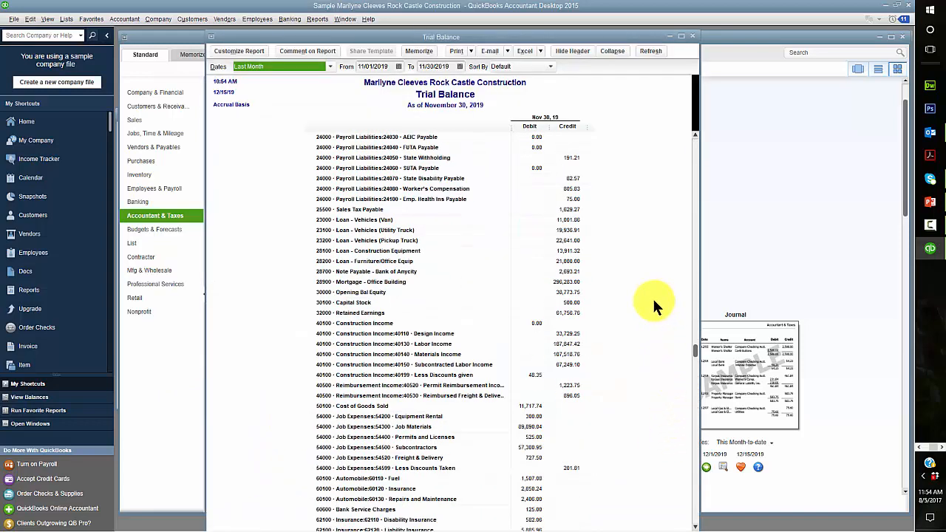
{"action": "scroll", "coordinate": [651, 299], "scroll_direction": "up", "scroll_amount": 8}
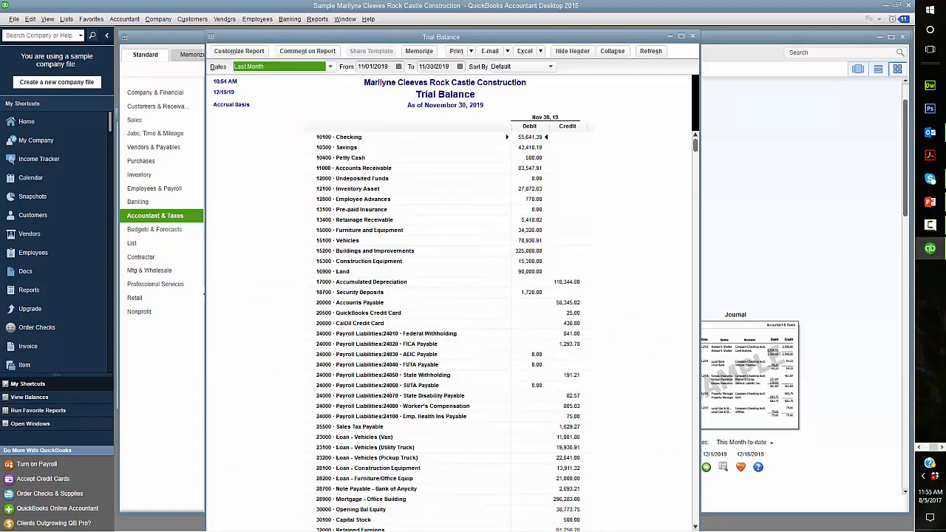
{"action": "key", "text": "alt+Tab"}
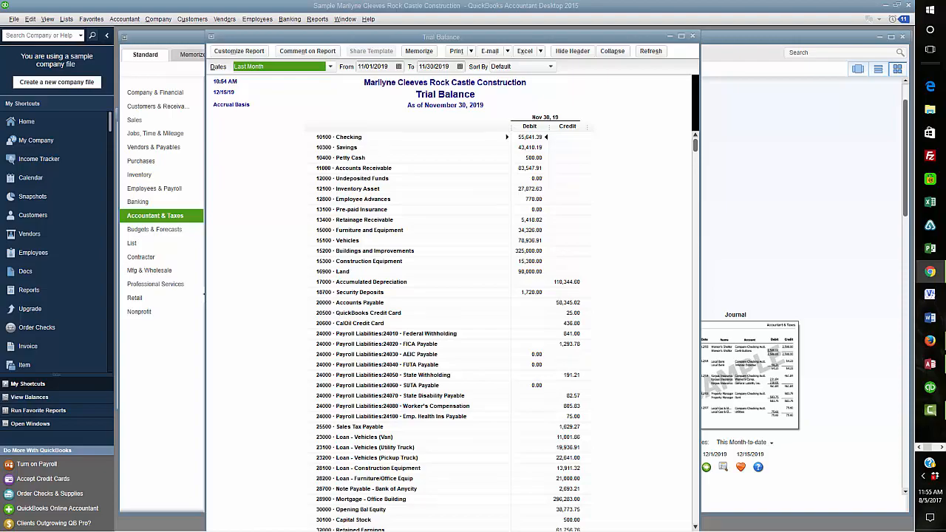
{"action": "left_click_drag", "start_coordinate": [0, 15], "coordinate": [750, 19]}
{"action": "scroll", "coordinate": [573, 311], "scroll_direction": "down", "scroll_amount": 3}
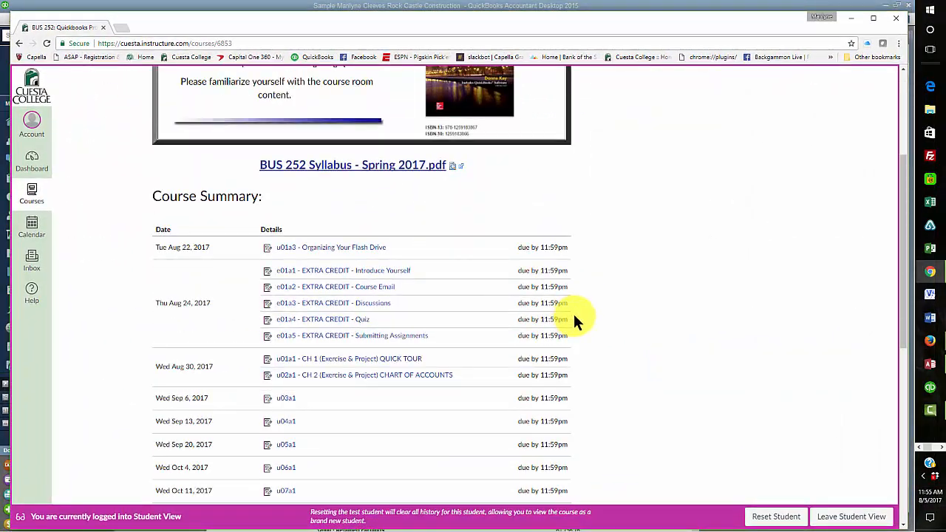
Download the u01a1 QUICK TOUR detailed instructions PDF from Tips and Notes and open it
{"action": "left_click", "coordinate": [309, 359]}
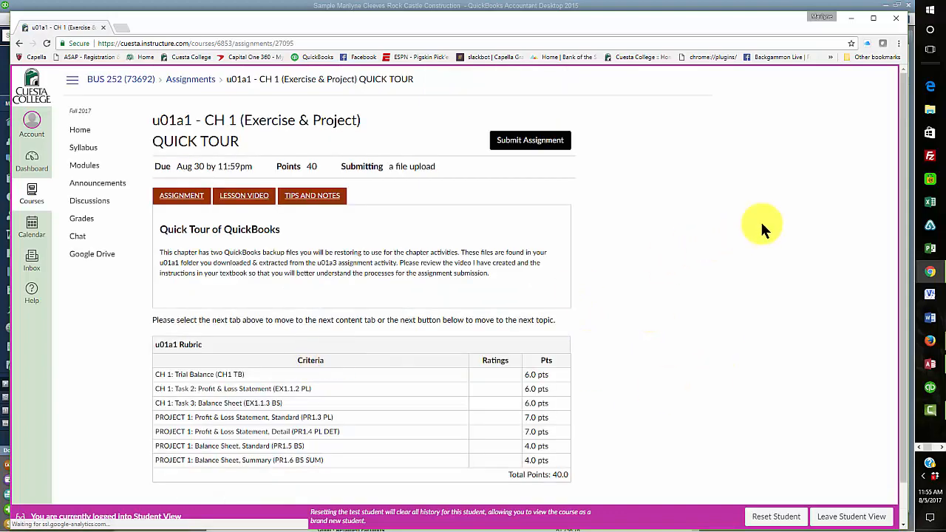
{"action": "left_click", "coordinate": [309, 201]}
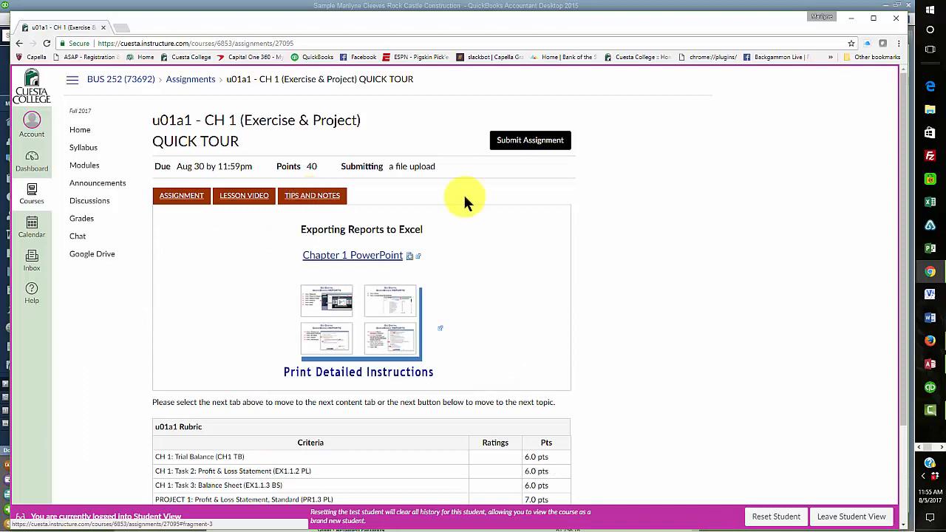
{"action": "left_click", "coordinate": [368, 339]}
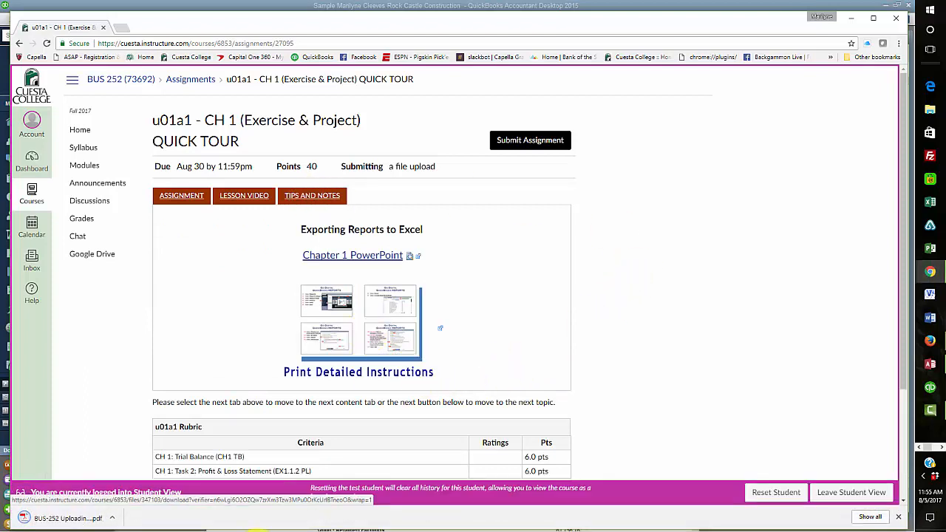
{"action": "left_click", "coordinate": [45, 520]}
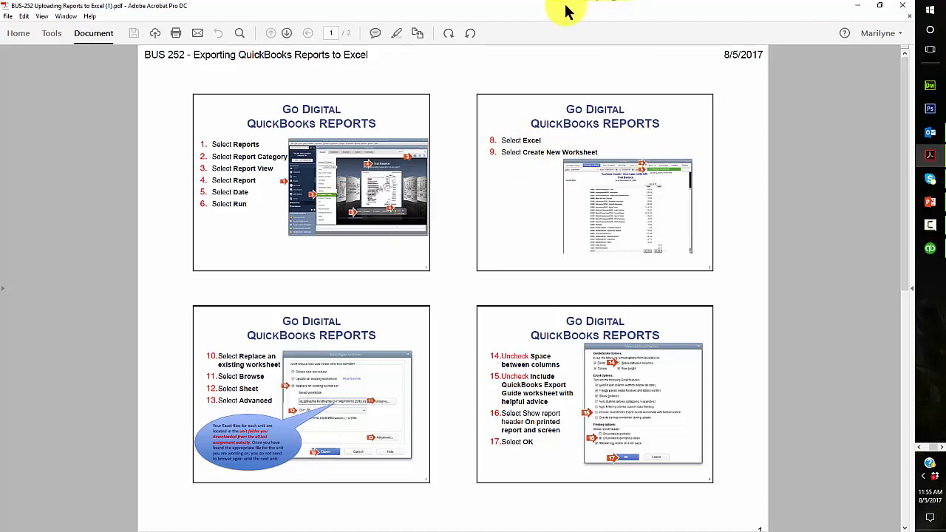
Restore down the Acrobat window and move it off to the left
{"action": "left_click", "coordinate": [879, 6]}
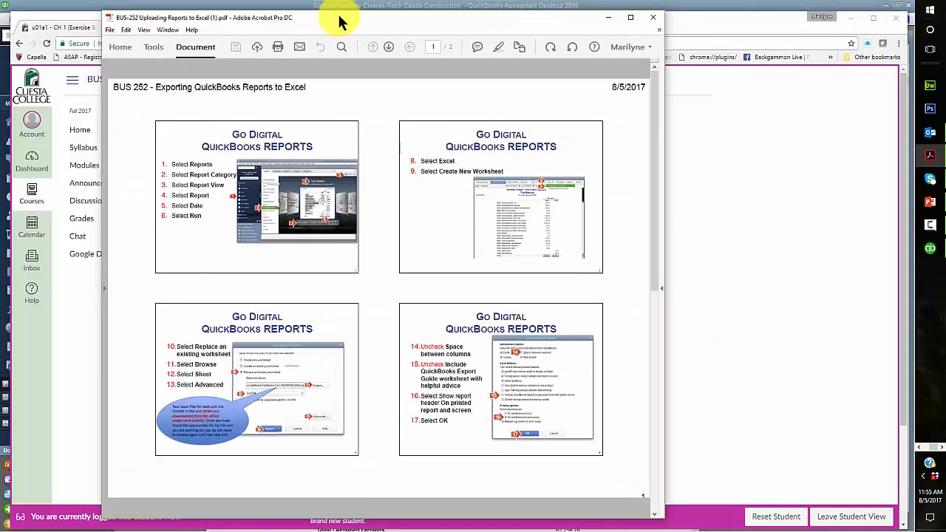
{"action": "left_click_drag", "start_coordinate": [407, 25], "coordinate": [0, 44]}
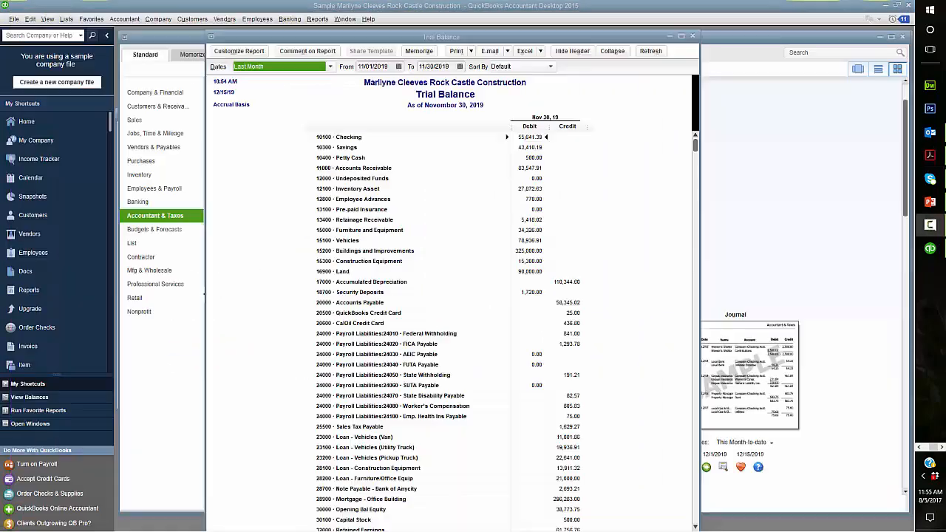
Start sending the Trial Balance report to a new Excel worksheet
{"action": "left_click", "coordinate": [540, 49]}
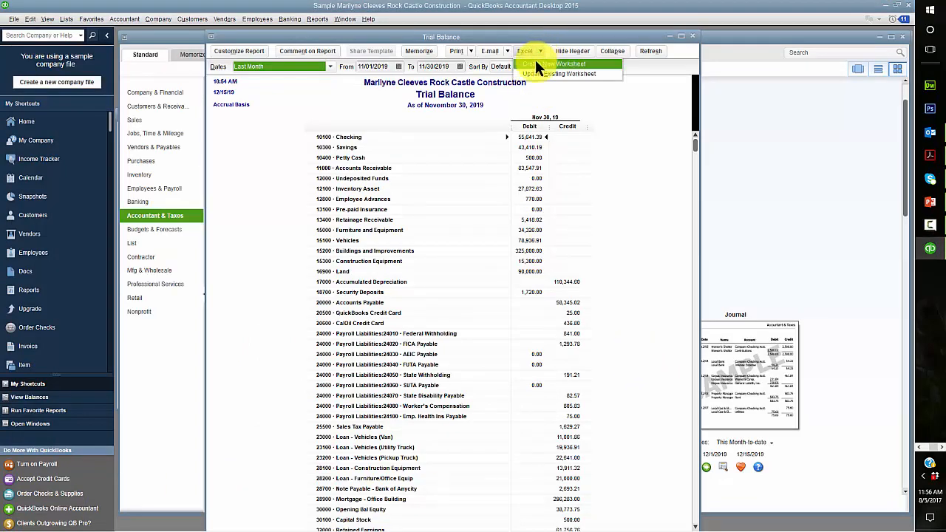
{"action": "left_click", "coordinate": [538, 64]}
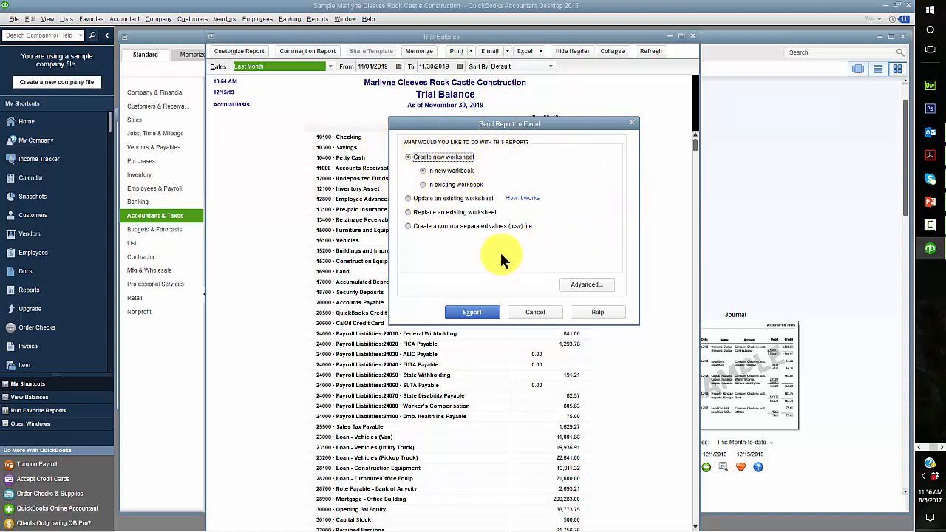
Set the export to replace a worksheet in the u01a1 Reports workbook, with the instructions PDF back in front
{"action": "left_click", "coordinate": [408, 213]}
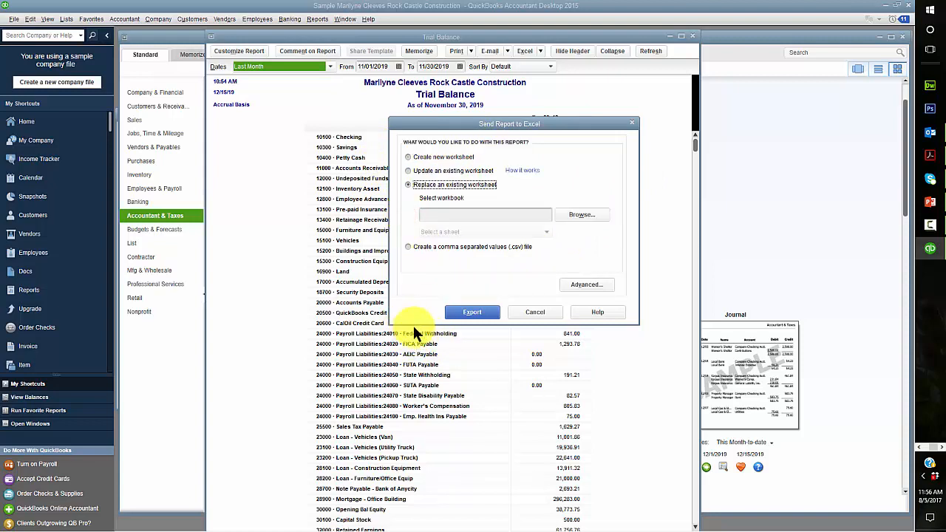
{"action": "left_click", "coordinate": [592, 215]}
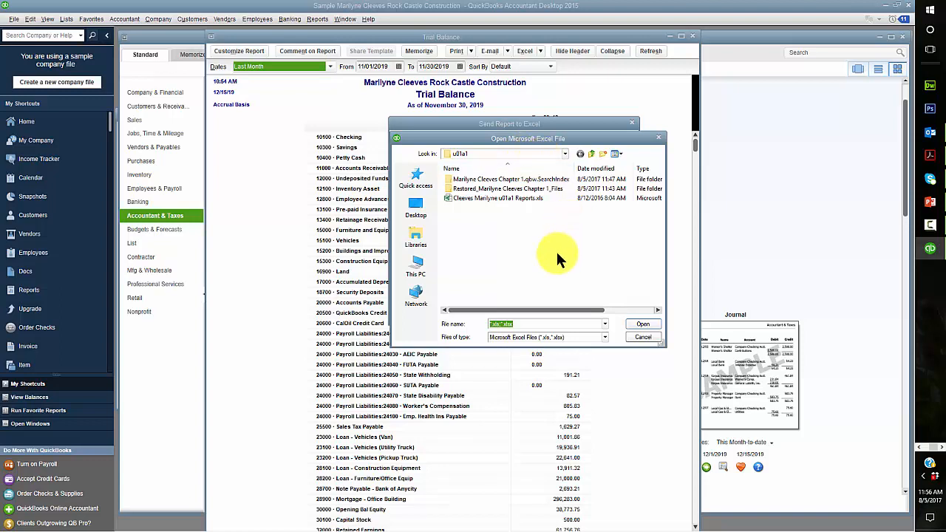
{"action": "left_click", "coordinate": [501, 152]}
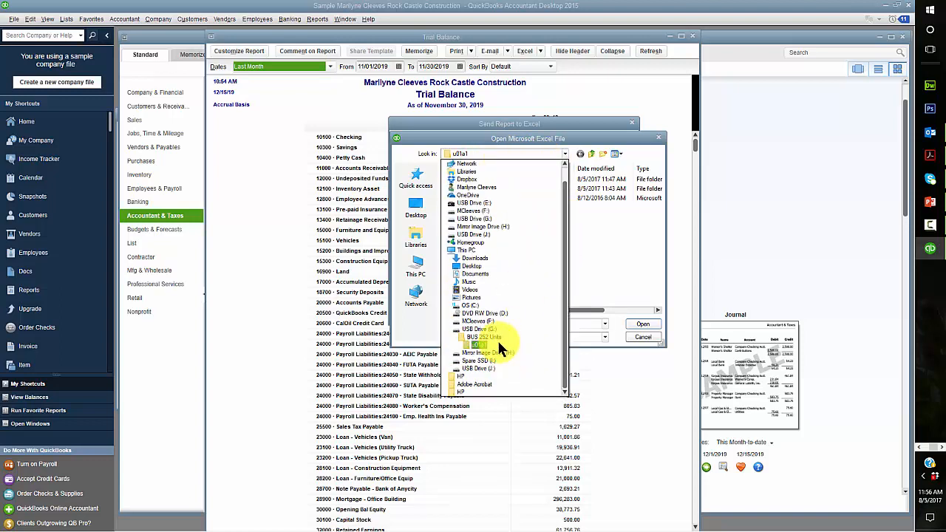
{"action": "left_click", "coordinate": [499, 344]}
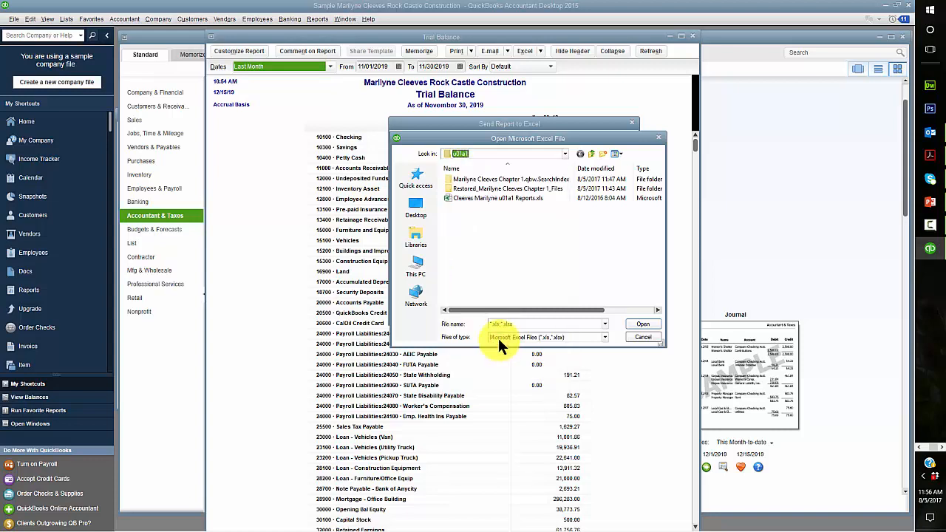
{"action": "left_click", "coordinate": [502, 196]}
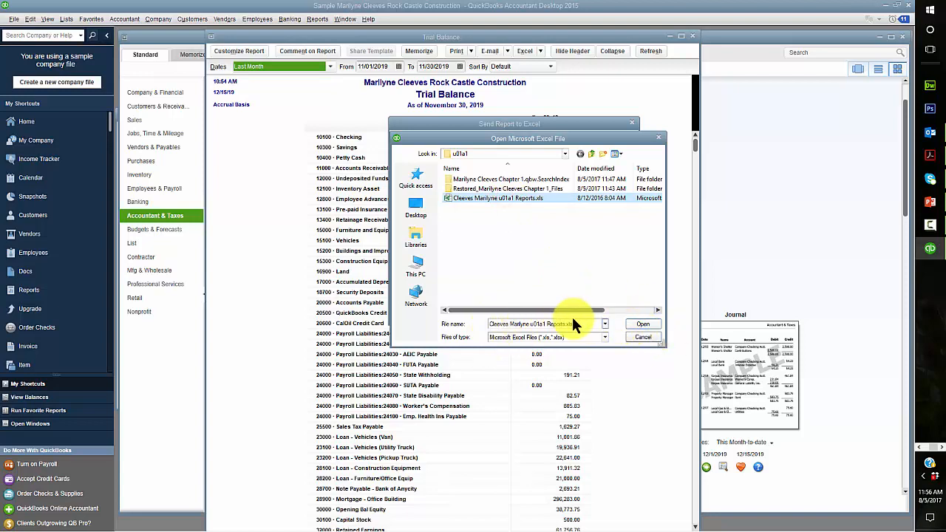
{"action": "left_click", "coordinate": [642, 323]}
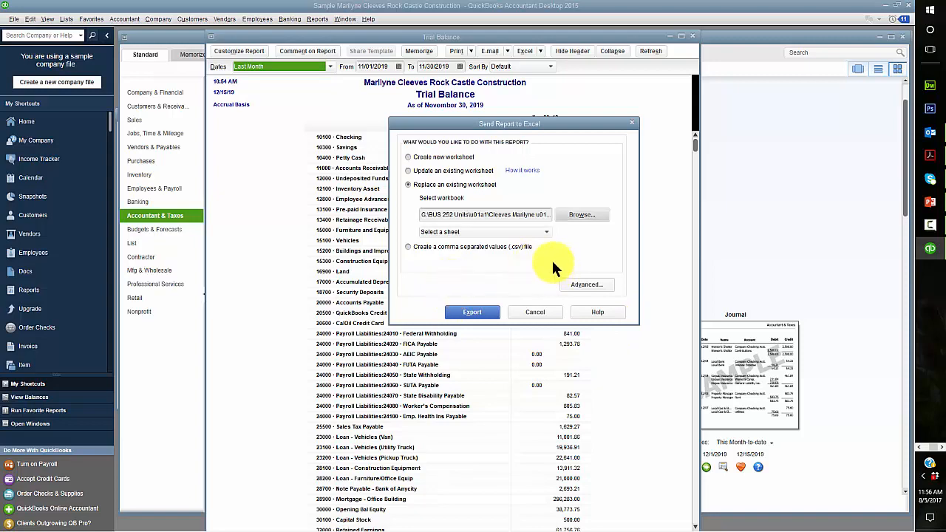
{"action": "left_click_drag", "start_coordinate": [945, 2], "coordinate": [620, 28]}
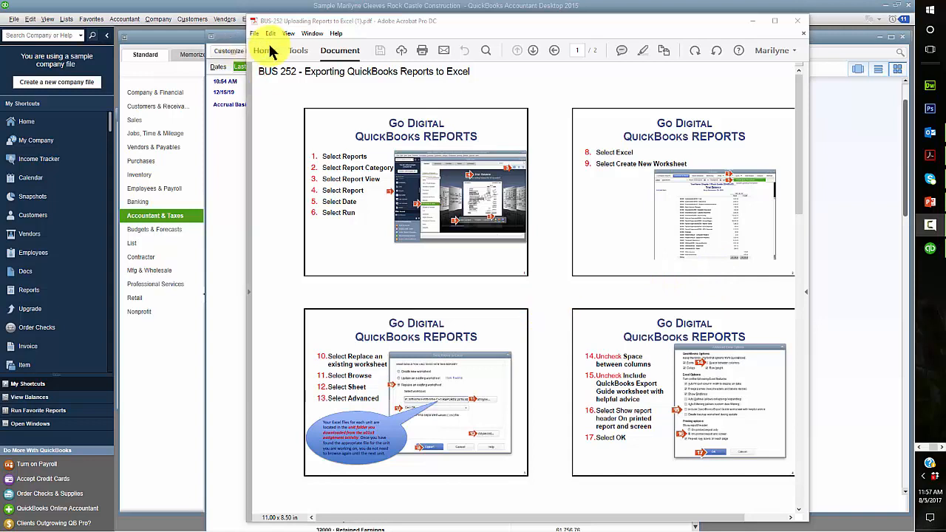
Fit the whole instructions PDF page in the Acrobat window
{"action": "left_click", "coordinate": [289, 33]}
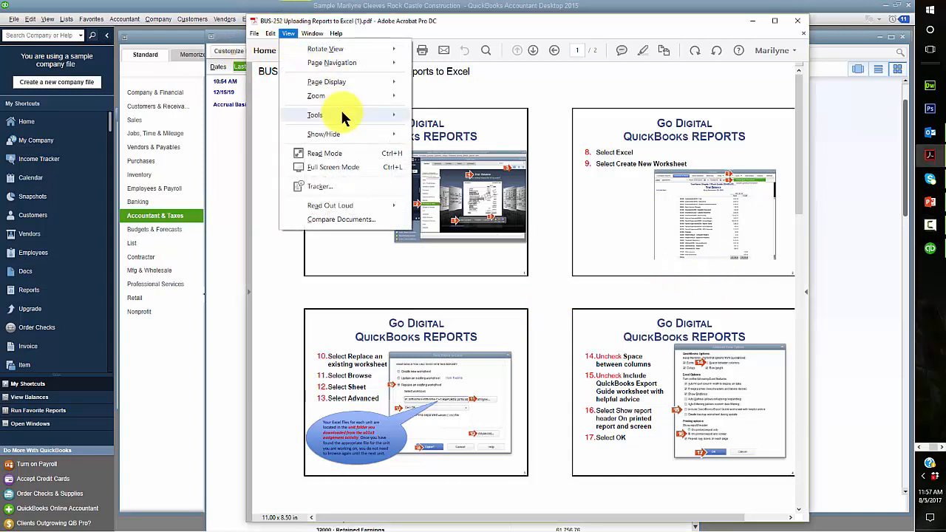
{"action": "mouse_move", "coordinate": [342, 111]}
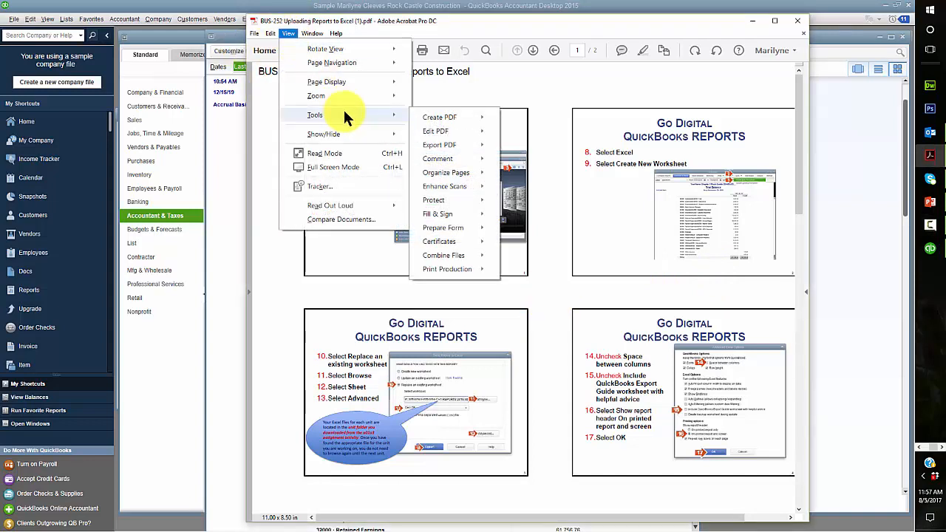
{"action": "mouse_move", "coordinate": [350, 95]}
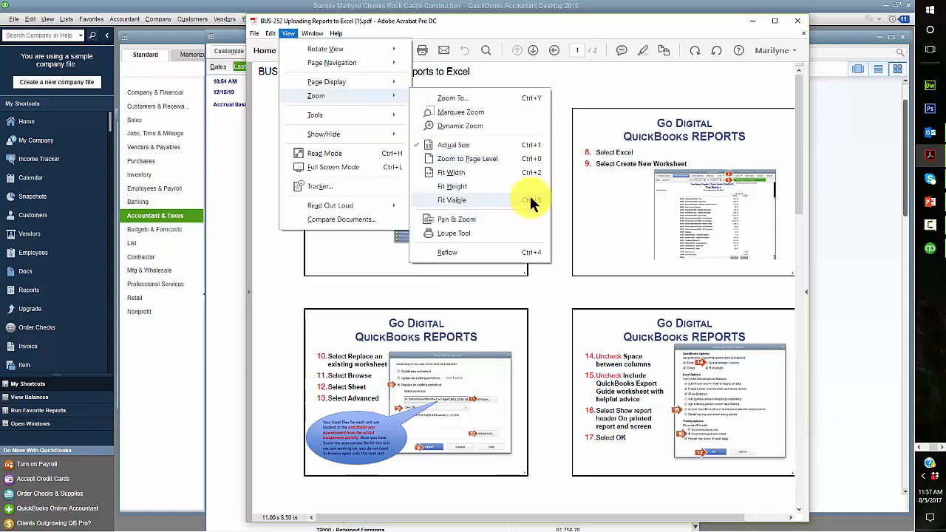
{"action": "left_click", "coordinate": [528, 158]}
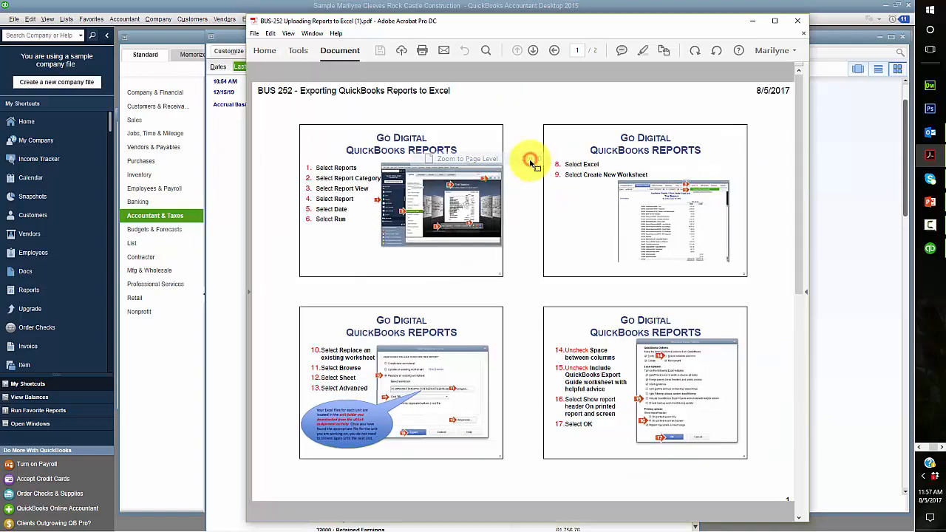
{"action": "left_click", "coordinate": [299, 53]}
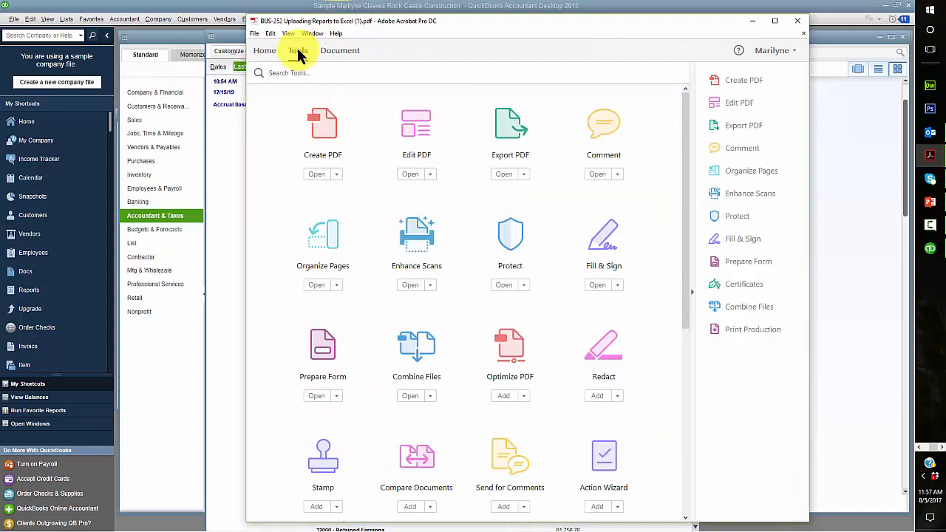
Zoom the instructions PDF to 200% magnification via View > Zoom > Zoom To
{"action": "left_click", "coordinate": [288, 34]}
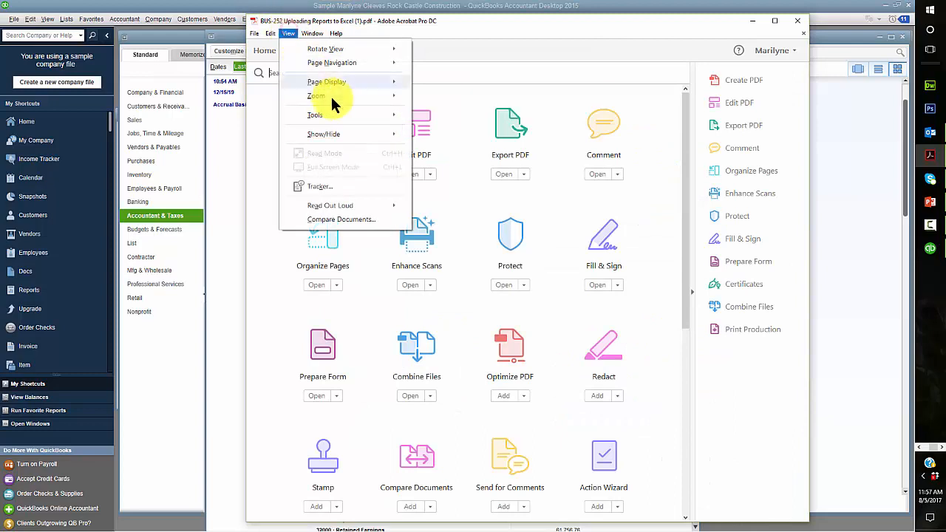
{"action": "mouse_move", "coordinate": [336, 97]}
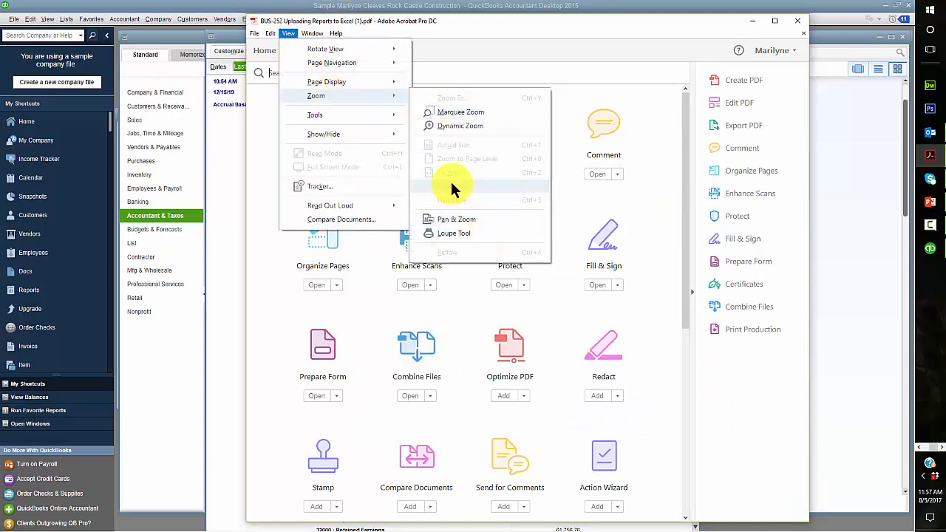
{"action": "left_click", "coordinate": [254, 34]}
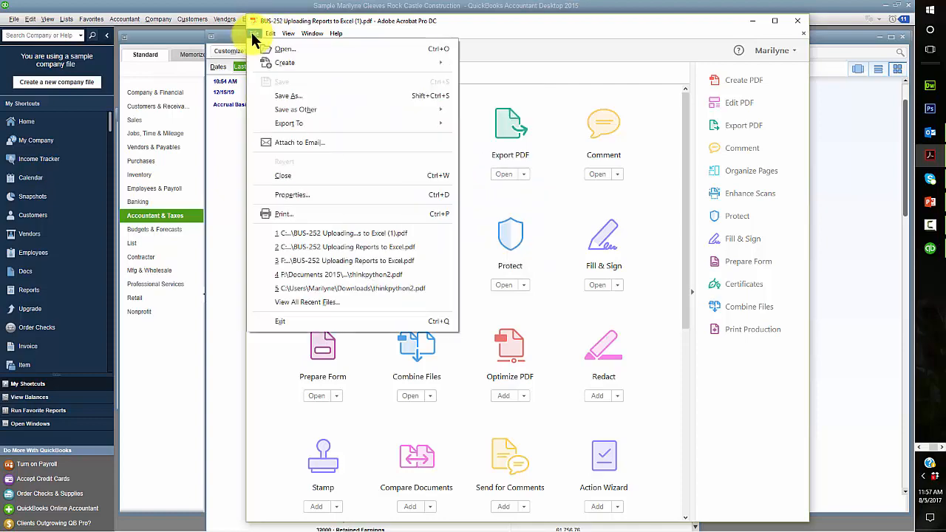
{"action": "mouse_move", "coordinate": [289, 33]}
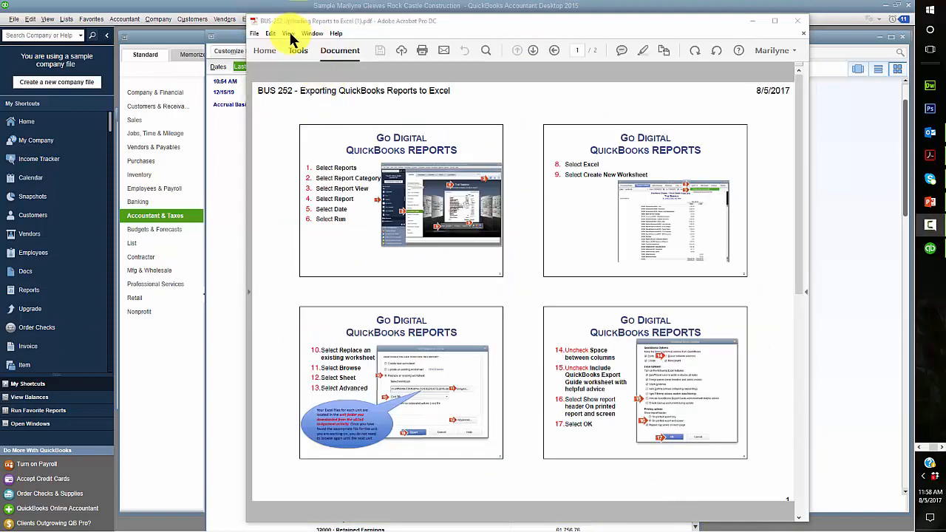
{"action": "left_click", "coordinate": [290, 34]}
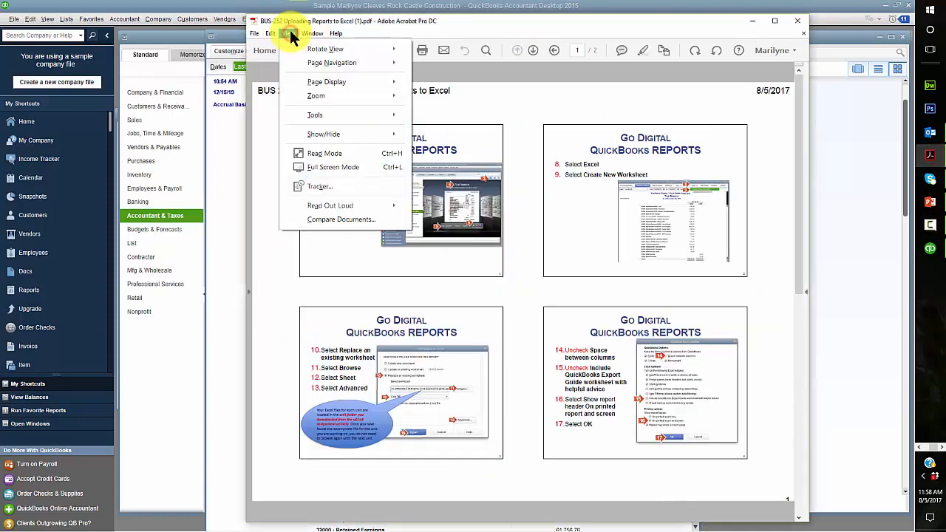
{"action": "mouse_move", "coordinate": [334, 94]}
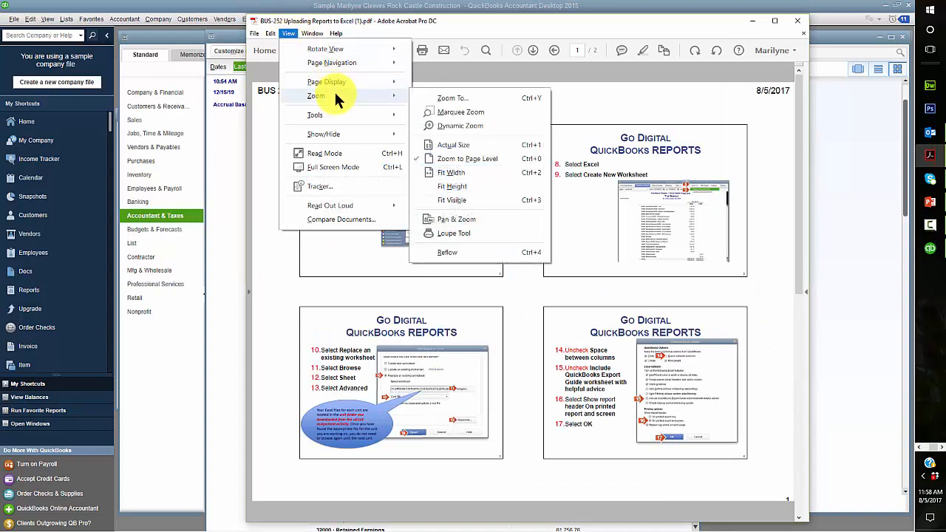
{"action": "left_click", "coordinate": [461, 98]}
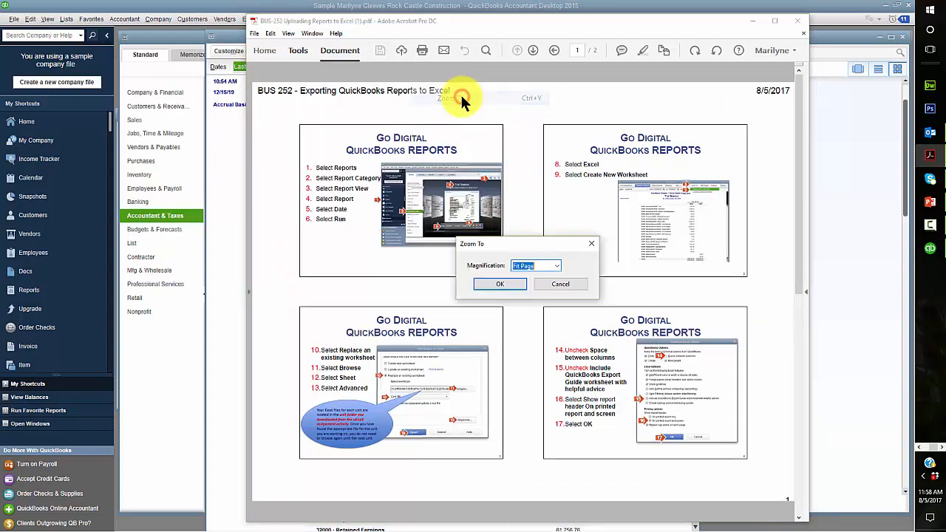
{"action": "left_click", "coordinate": [557, 266]}
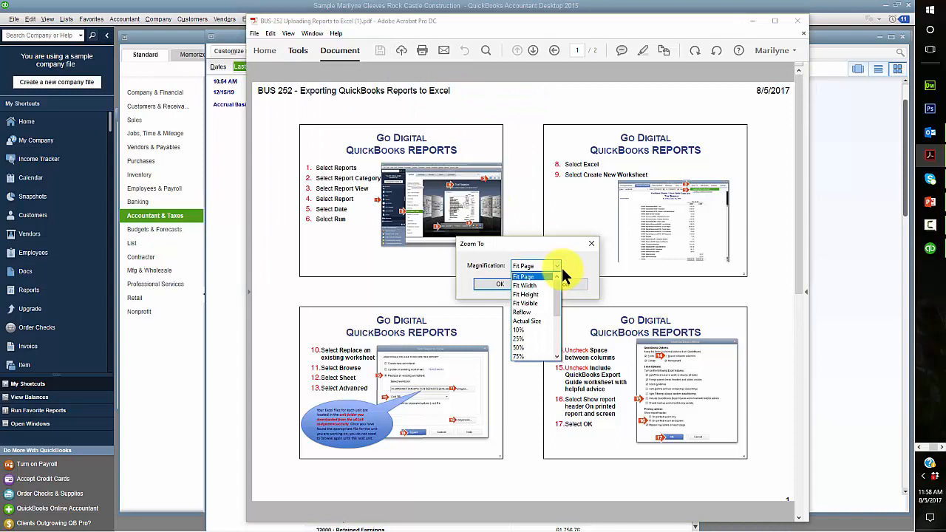
{"action": "left_click_drag", "start_coordinate": [558, 309], "coordinate": [553, 327]}
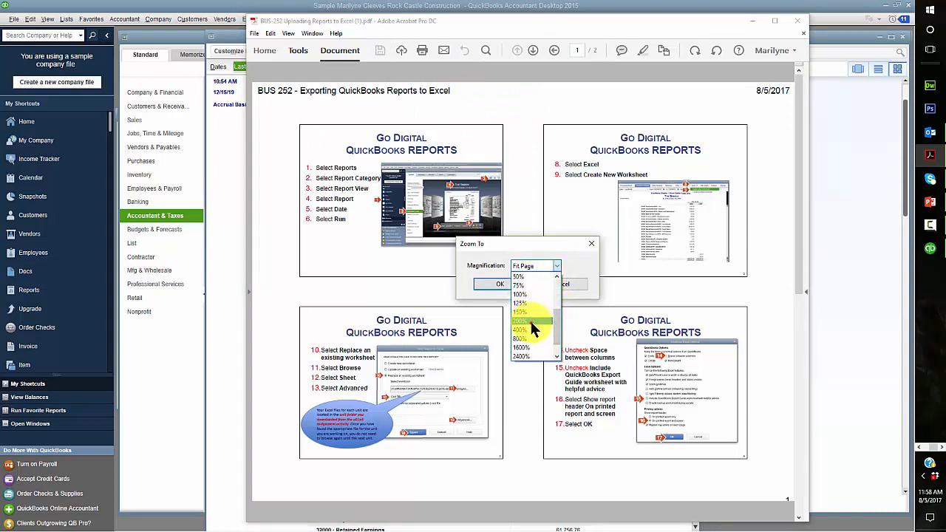
{"action": "left_click", "coordinate": [532, 320]}
{"action": "left_click", "coordinate": [509, 282]}
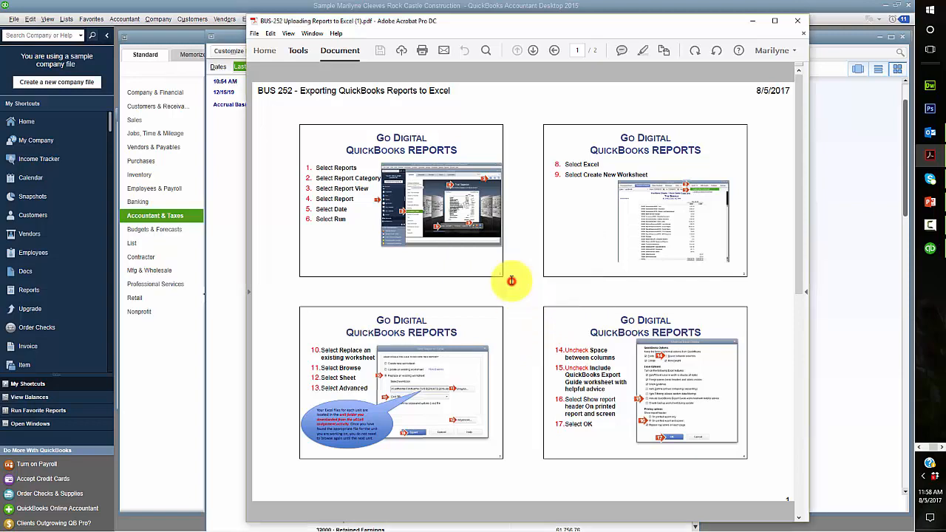
Read the steps 10–13 slide in the PDF, then return to QuickBooks' Send Report to Excel dialog
{"action": "scroll", "coordinate": [414, 255], "scroll_direction": "down", "scroll_amount": 5}
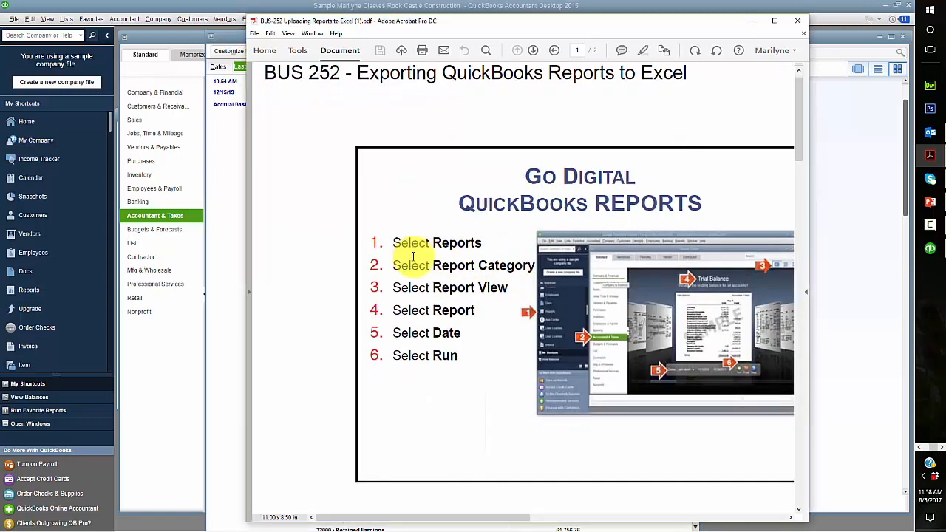
{"action": "scroll", "coordinate": [441, 283], "scroll_direction": "down", "scroll_amount": 10}
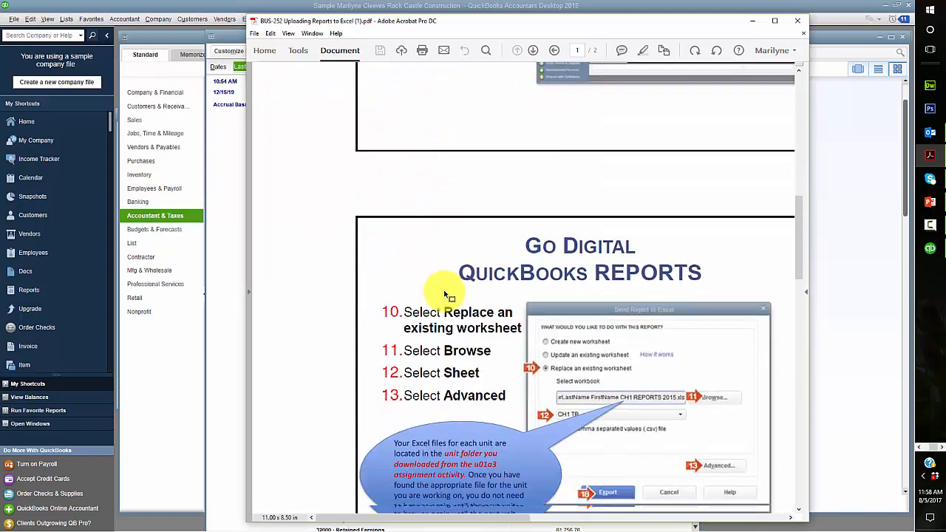
{"action": "scroll", "coordinate": [452, 281], "scroll_direction": "up", "scroll_amount": 10}
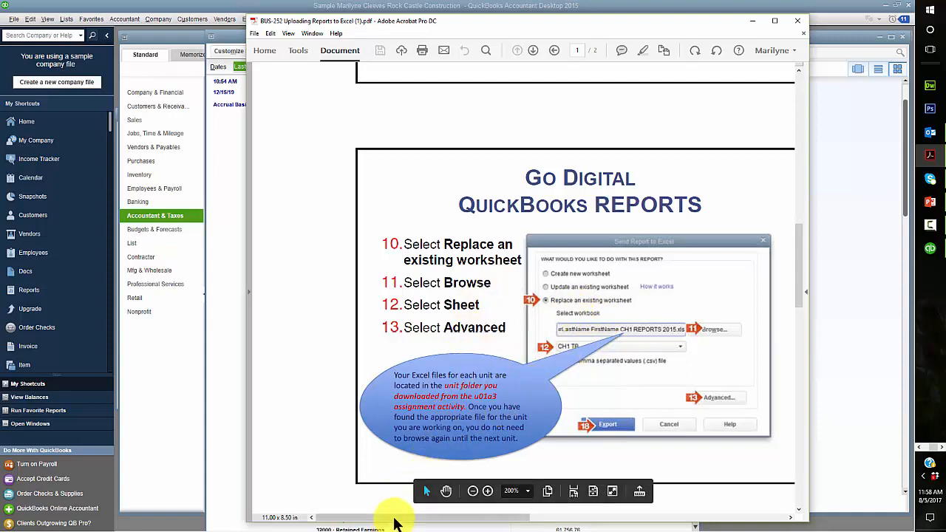
{"action": "left_click_drag", "start_coordinate": [394, 519], "coordinate": [644, 520]}
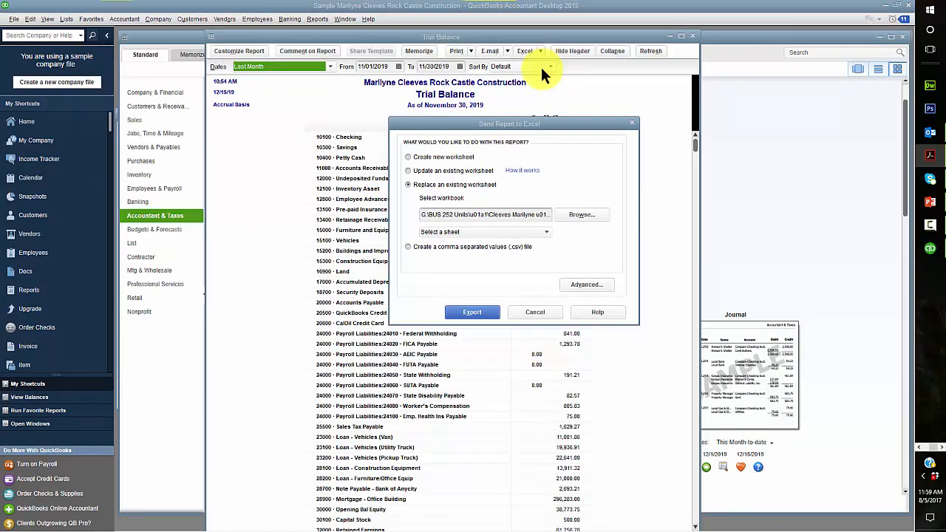
In Advanced options, omit the Export Guide worksheet and show the header on printed report and screen
{"action": "left_click", "coordinate": [584, 285]}
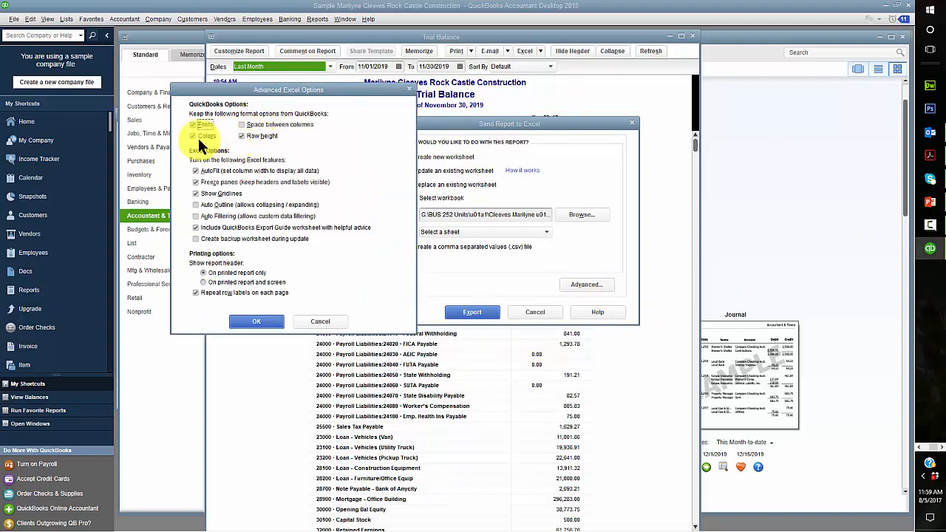
{"action": "left_click", "coordinate": [195, 227]}
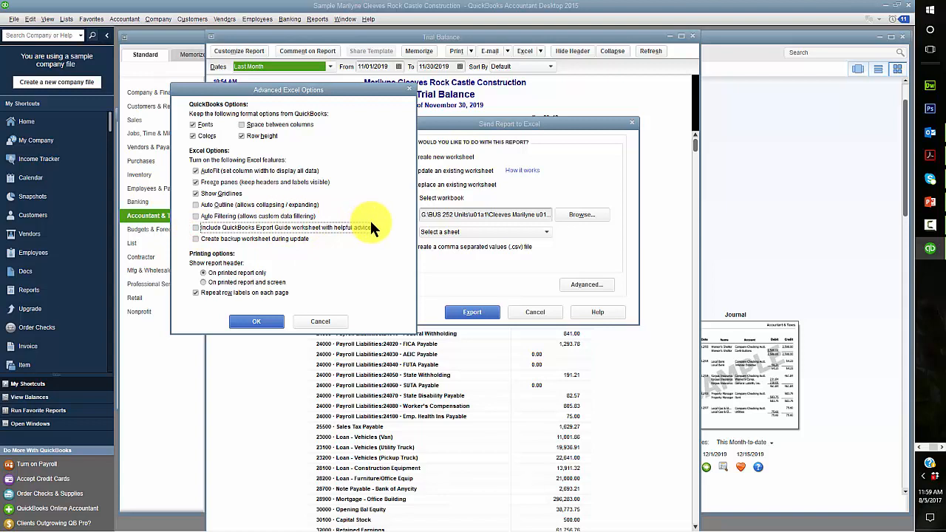
{"action": "left_click", "coordinate": [202, 280]}
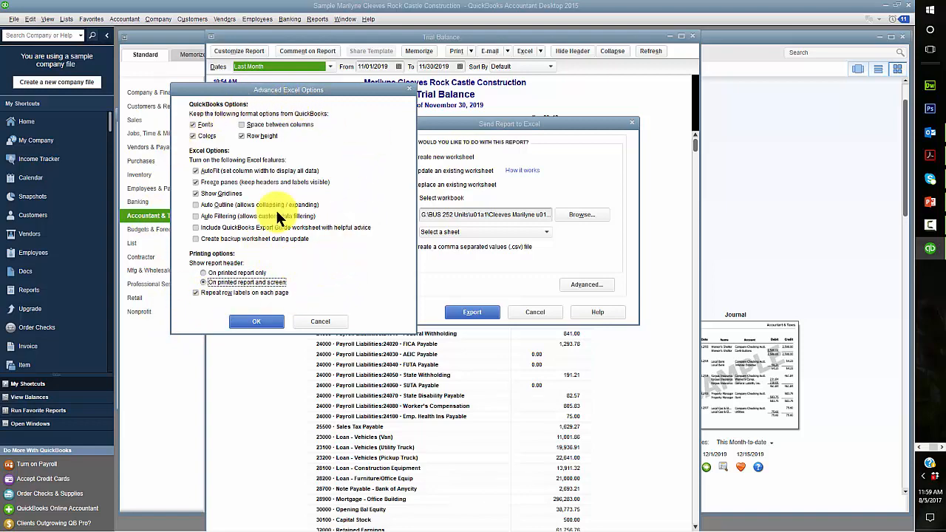
{"action": "left_click", "coordinate": [929, 155]}
{"action": "left_click_drag", "start_coordinate": [792, 10], "coordinate": [0, 18]}
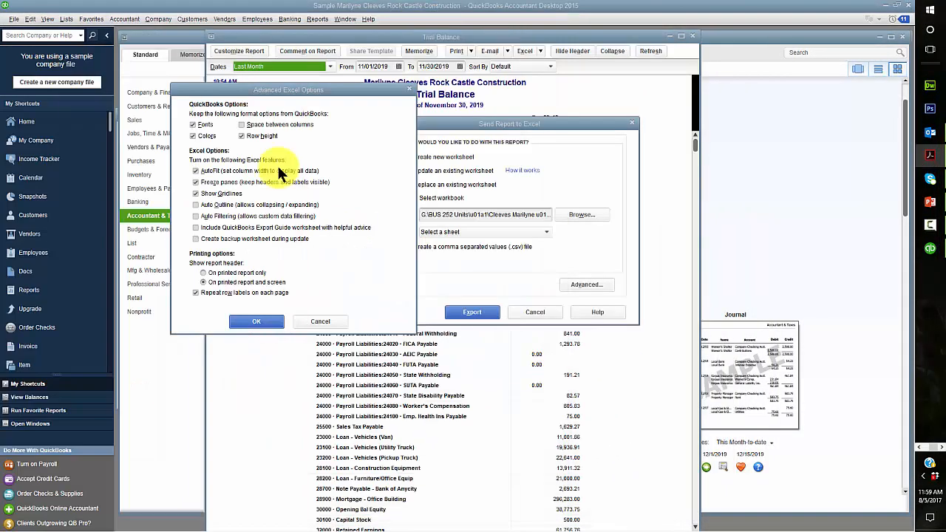
{"action": "left_click", "coordinate": [243, 319]}
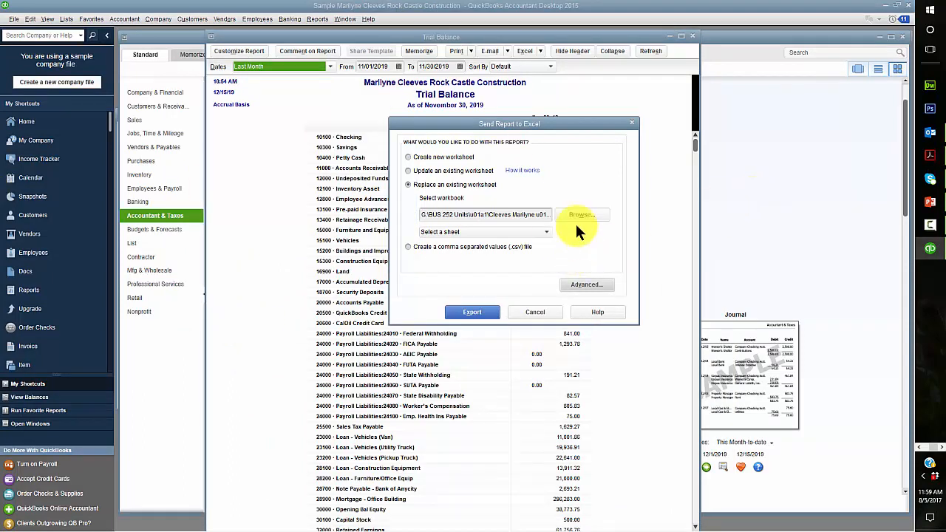
Export the Trial Balance to the CH1 TB sheet, confirming replacement of its existing data
{"action": "left_click", "coordinate": [545, 232]}
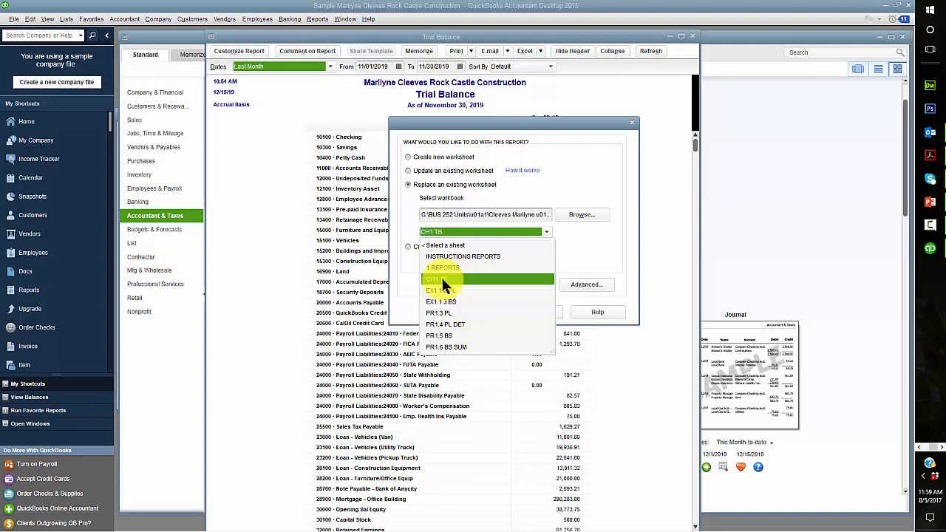
{"action": "left_click", "coordinate": [441, 279]}
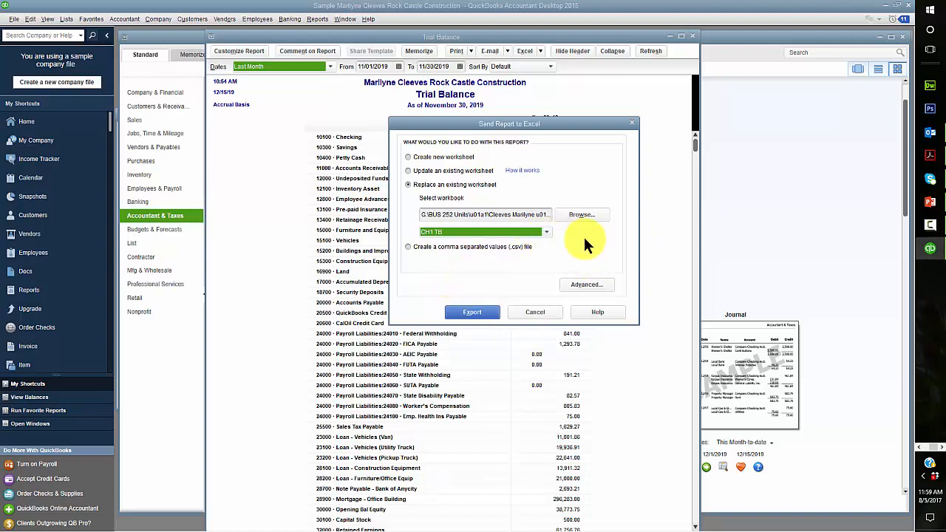
{"action": "key", "text": "alt+Tab"}
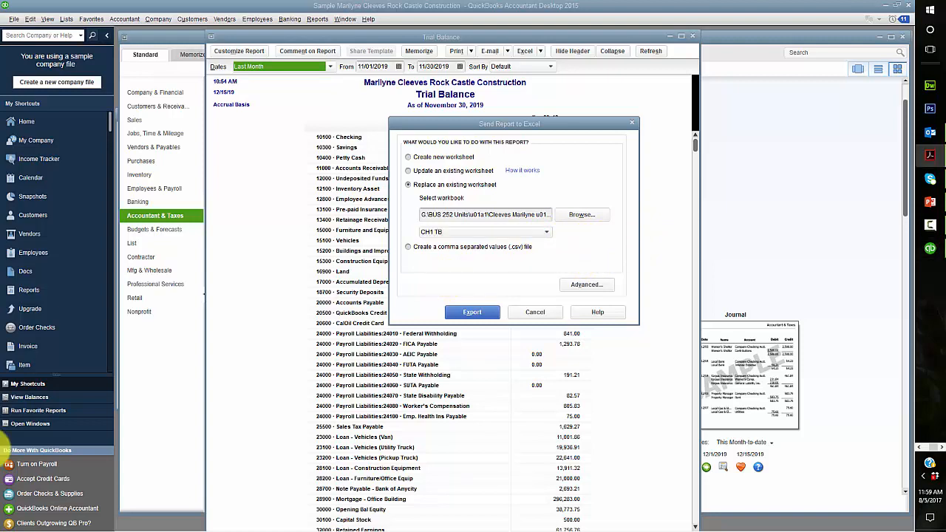
{"action": "left_click", "coordinate": [469, 312]}
{"action": "left_click", "coordinate": [472, 311]}
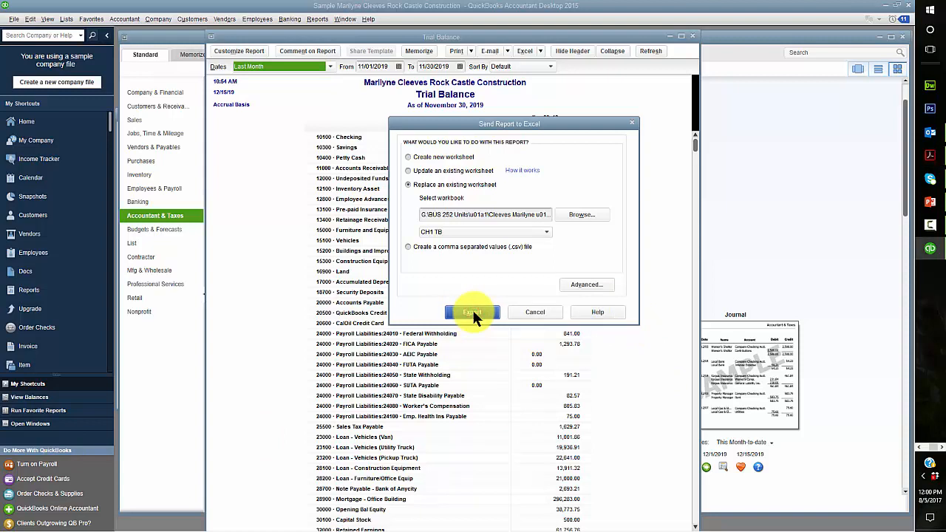
{"action": "left_click", "coordinate": [485, 226]}
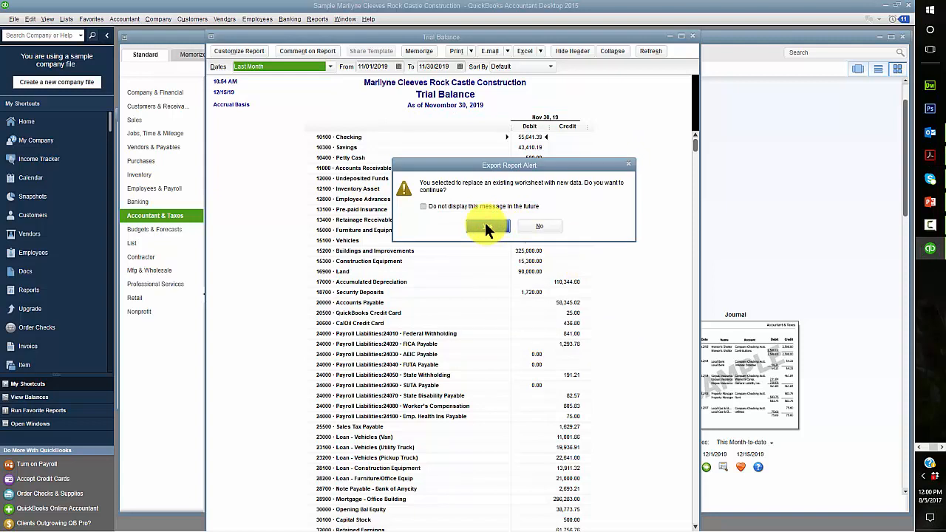
{"action": "left_click", "coordinate": [487, 227]}
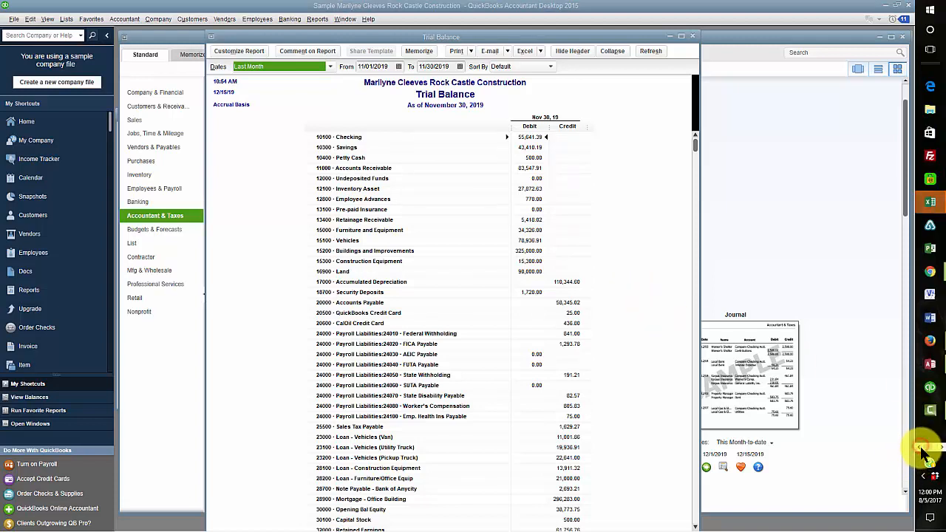
Maximize the reports workbook, scroll through the CH1 TB trial balance sheet, then close Excel
{"action": "mouse_move", "coordinate": [932, 207]}
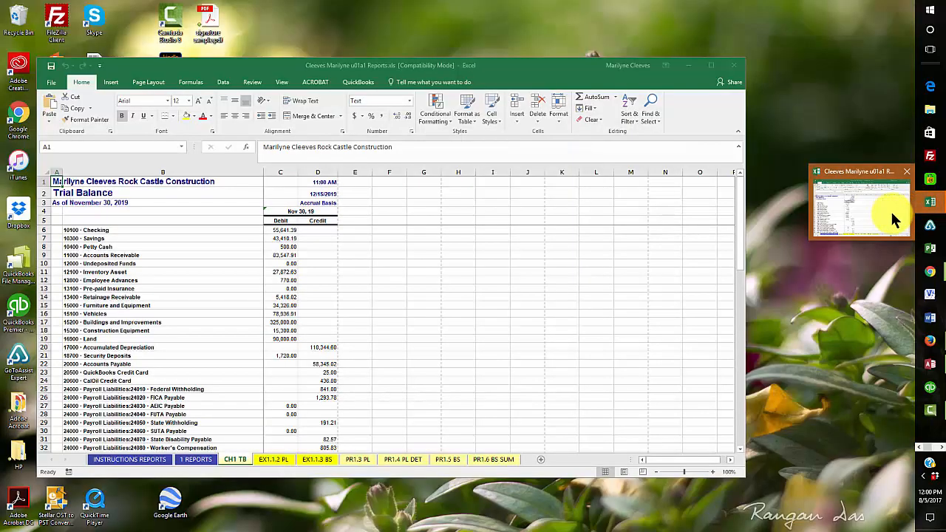
{"action": "left_click", "coordinate": [891, 216]}
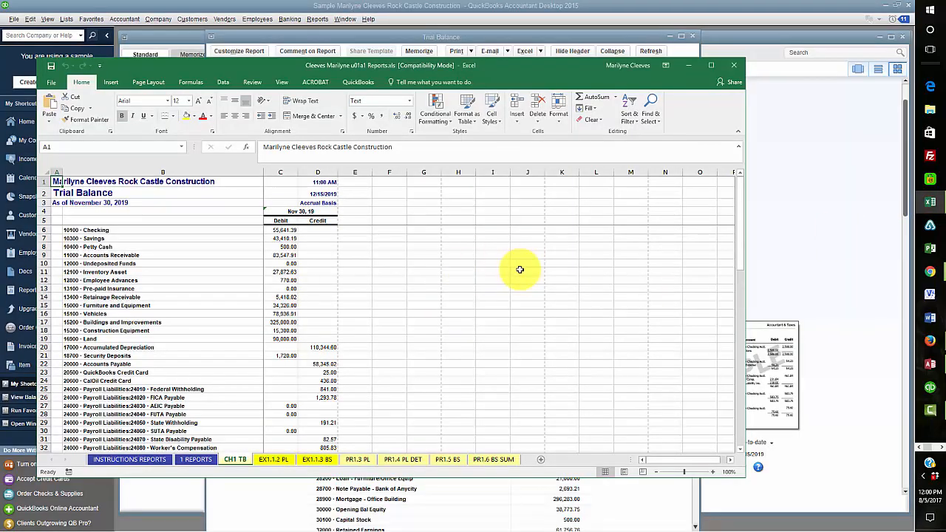
{"action": "left_click", "coordinate": [710, 65]}
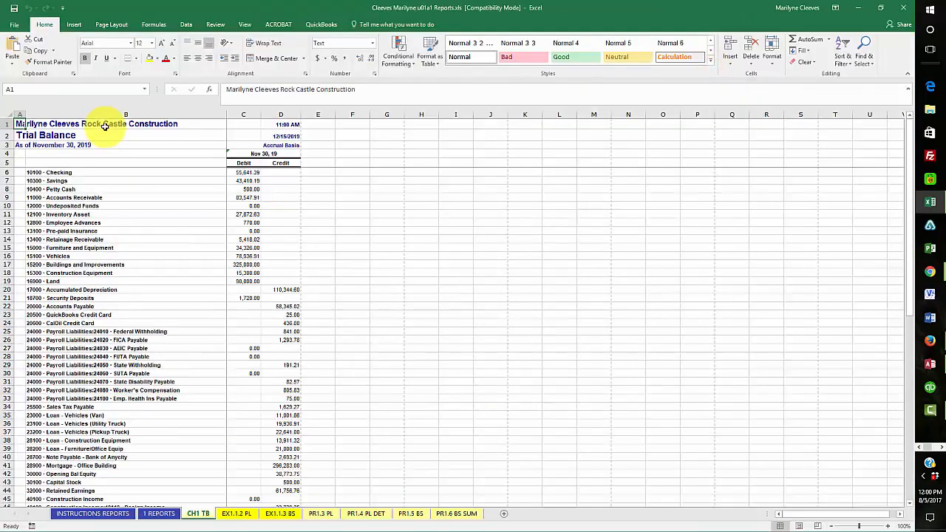
{"action": "left_click", "coordinate": [47, 124]}
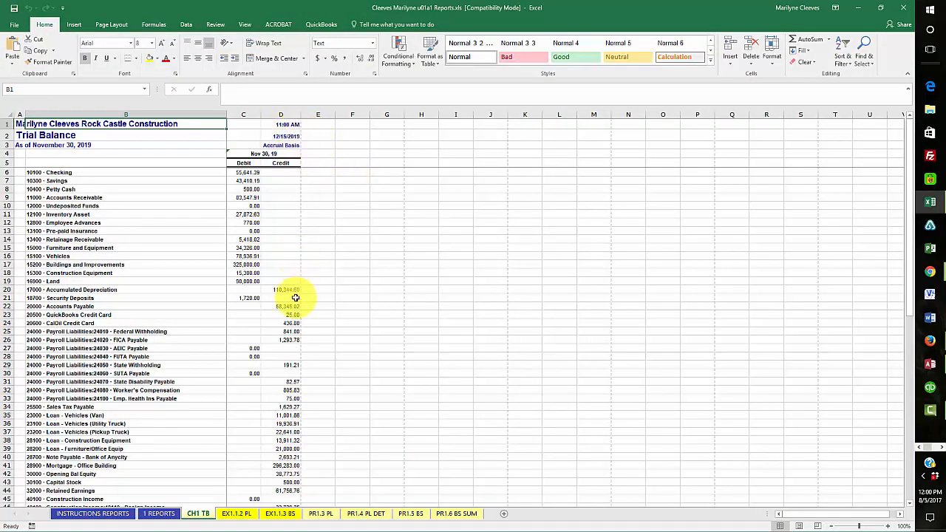
{"action": "scroll", "coordinate": [345, 456], "scroll_direction": "down", "scroll_amount": 18}
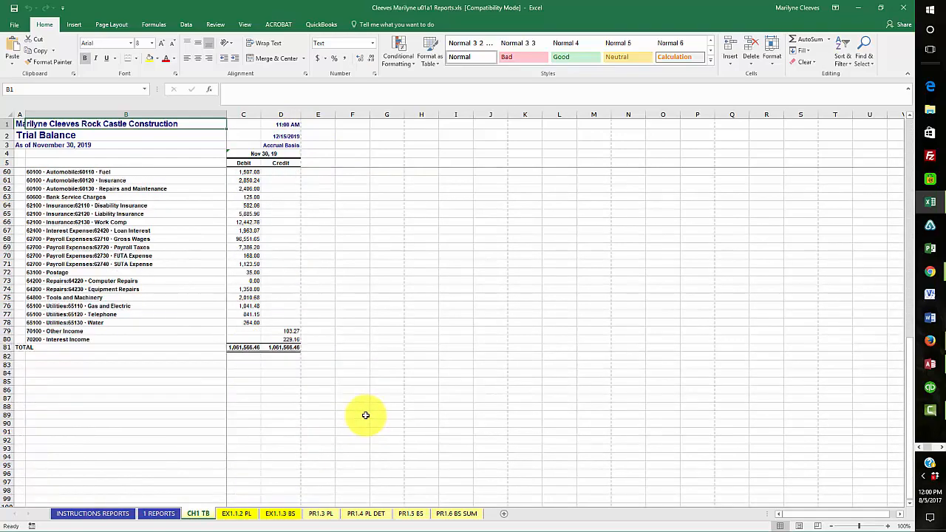
{"action": "scroll", "coordinate": [366, 415], "scroll_direction": "up", "scroll_amount": 18}
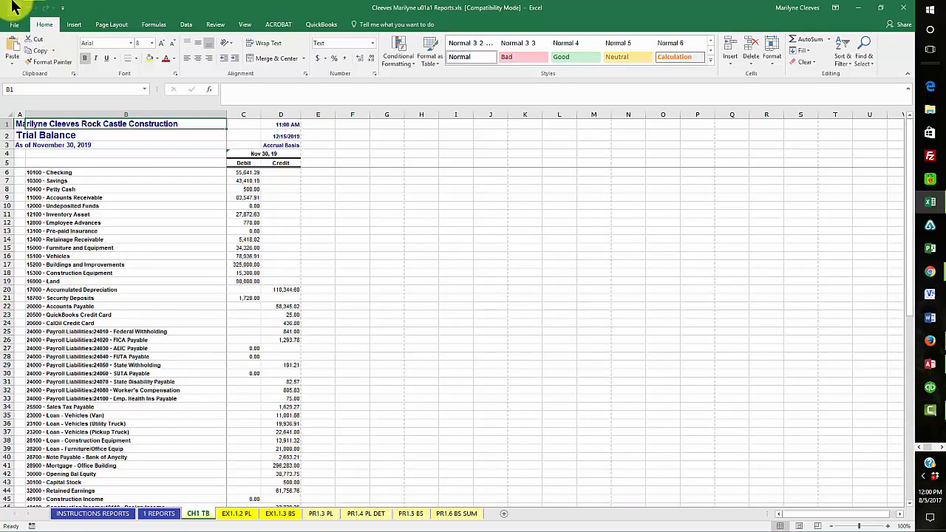
{"action": "left_click", "coordinate": [906, 9]}
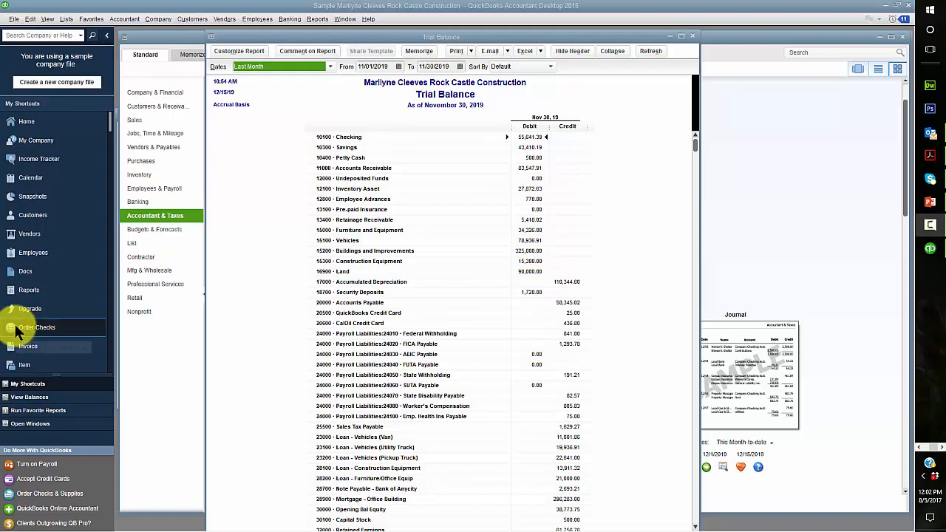
Close the Trial Balance and run Profit & Loss Standard for 11/1/2019–11/30/2019, then start sending it to Excel
{"action": "left_click", "coordinate": [693, 37]}
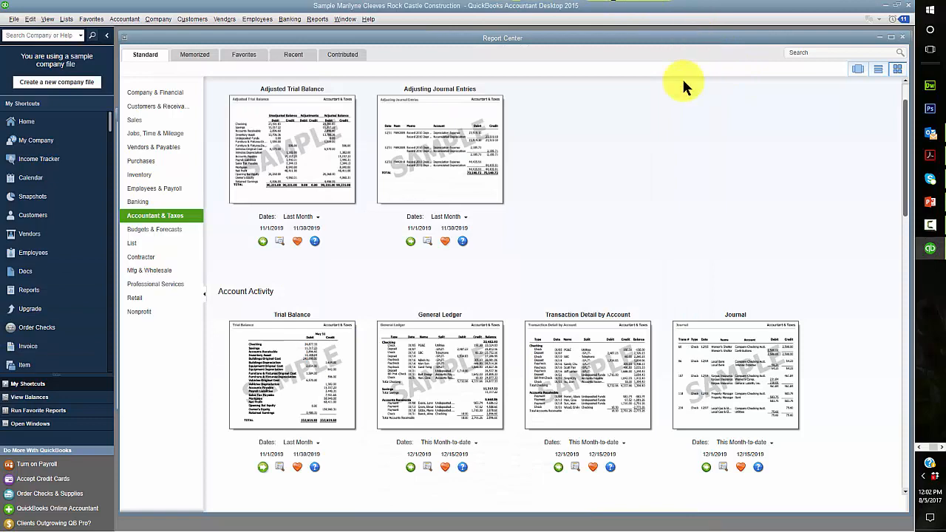
{"action": "left_click", "coordinate": [141, 97]}
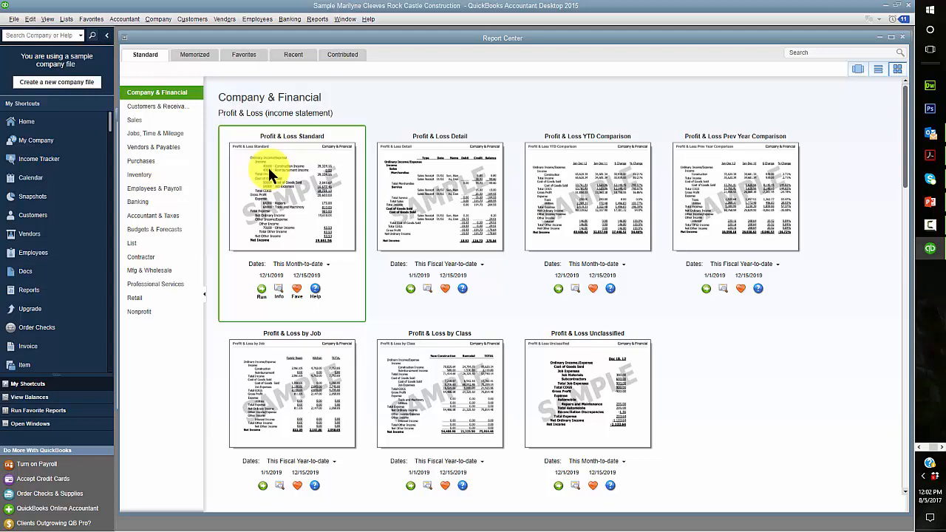
{"action": "left_click", "coordinate": [272, 275]}
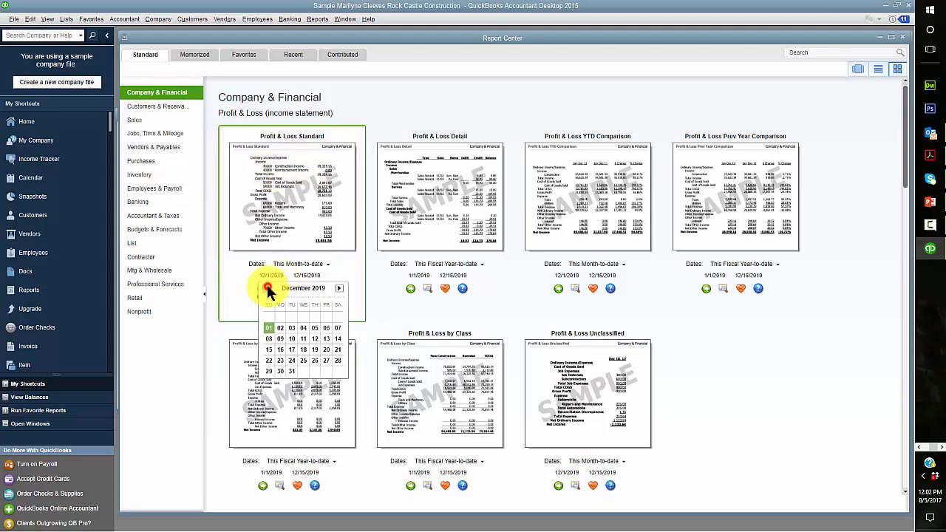
{"action": "left_click", "coordinate": [266, 287]}
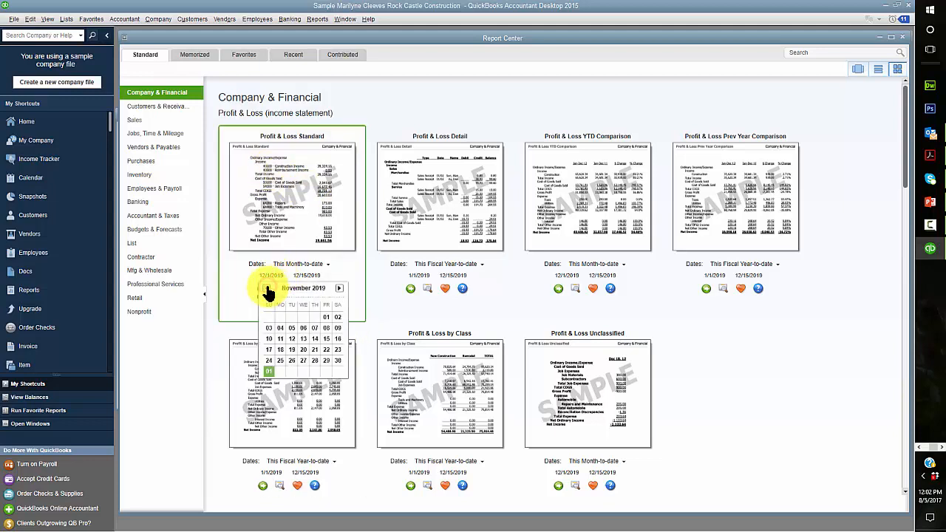
{"action": "left_click", "coordinate": [327, 318]}
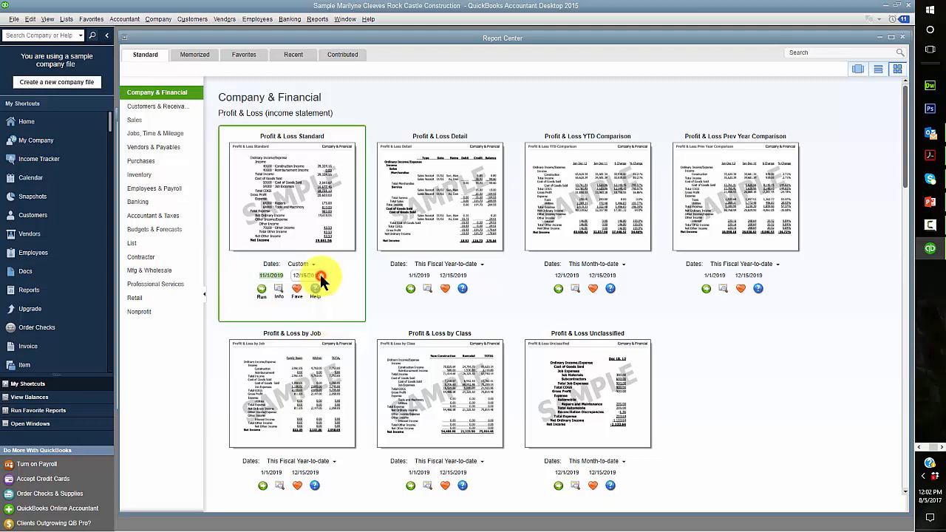
{"action": "left_click", "coordinate": [321, 276]}
{"action": "left_click", "coordinate": [300, 288]}
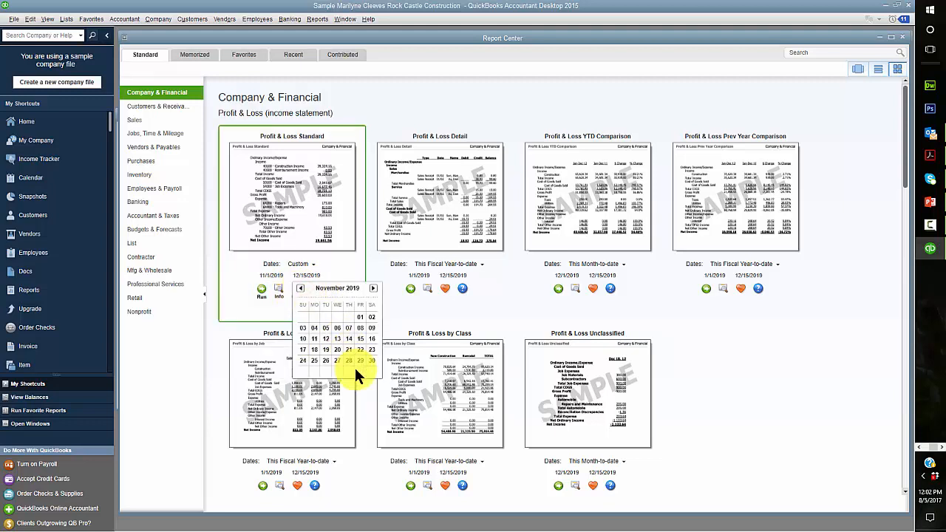
{"action": "left_click", "coordinate": [372, 358]}
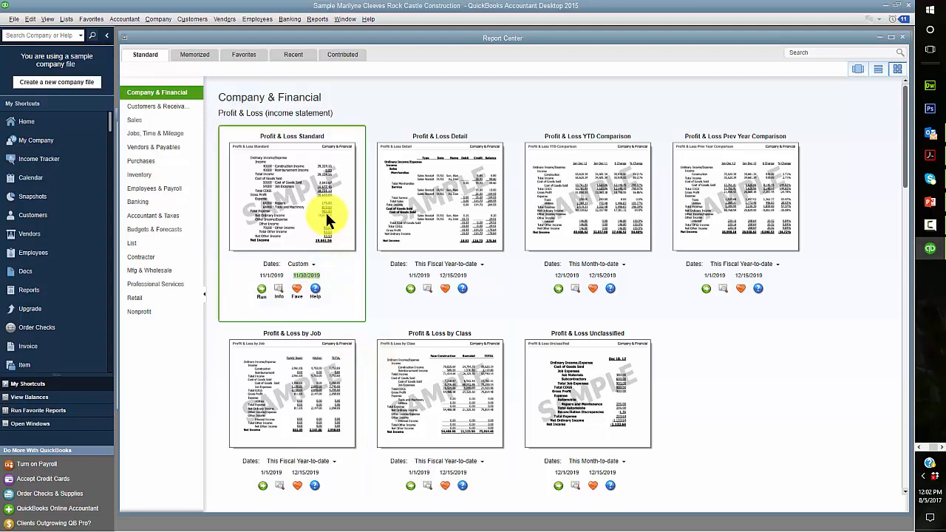
{"action": "left_click", "coordinate": [262, 291]}
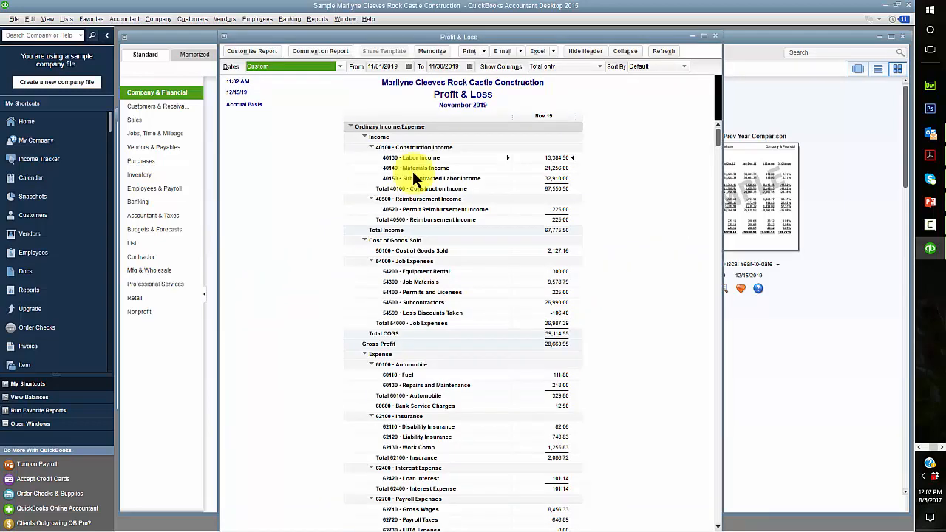
{"action": "left_click", "coordinate": [553, 52]}
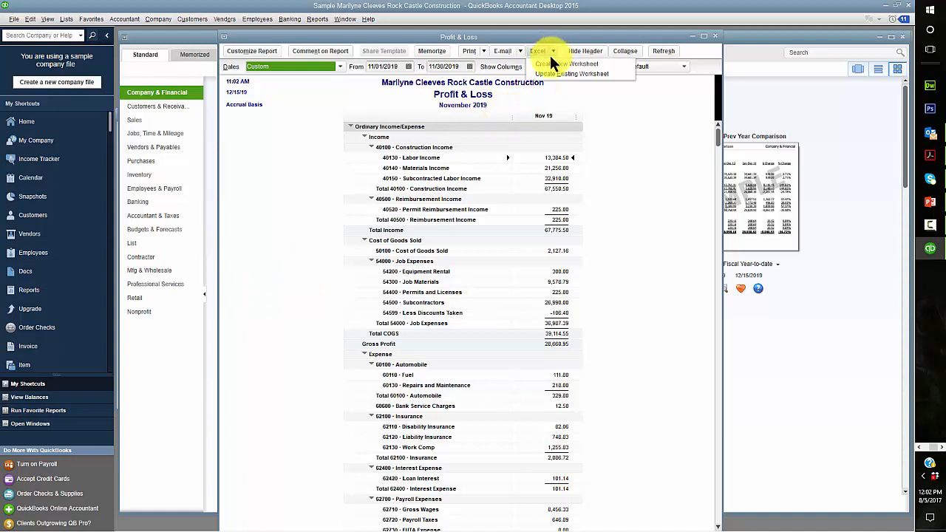
{"action": "left_click", "coordinate": [548, 59]}
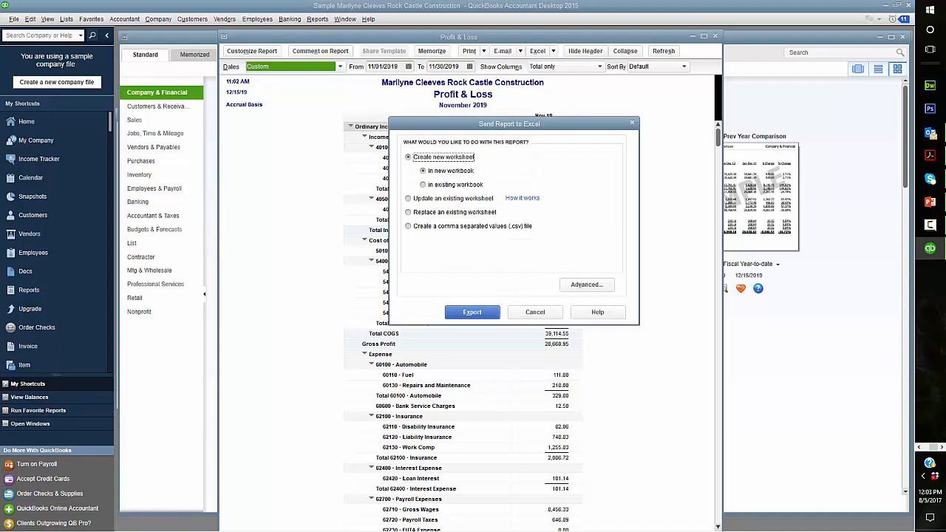
Export the Profit & Loss report with Advanced options, replacing the EX1.1.2 PL worksheet
{"action": "key", "text": "alt+Tab"}
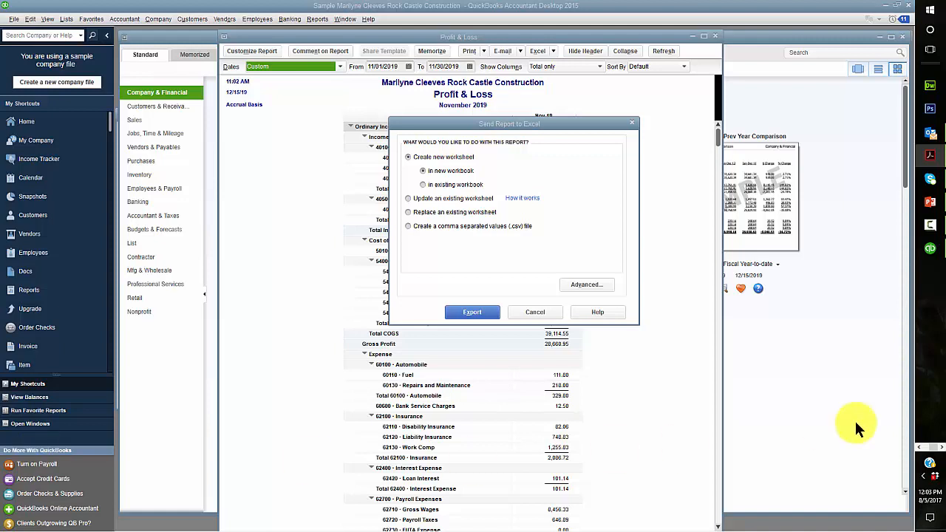
{"action": "left_click", "coordinate": [409, 211]}
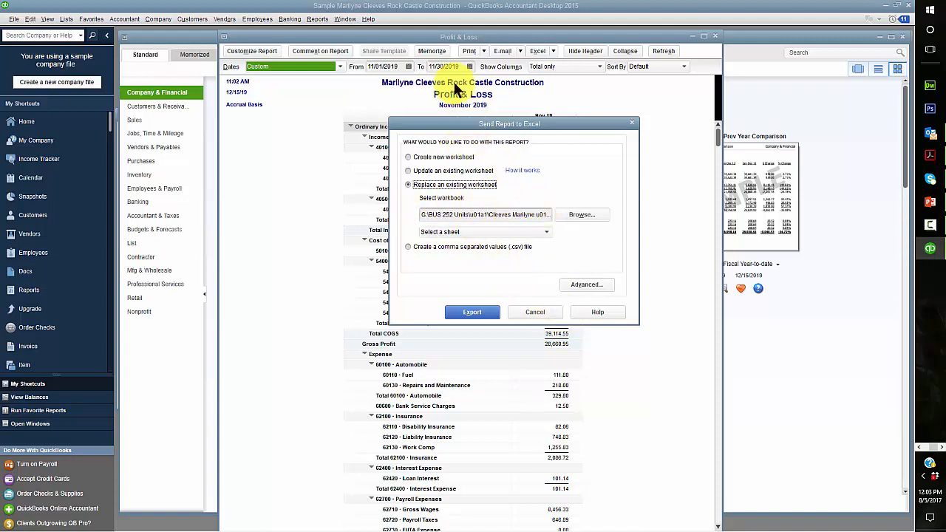
{"action": "left_click", "coordinate": [536, 232]}
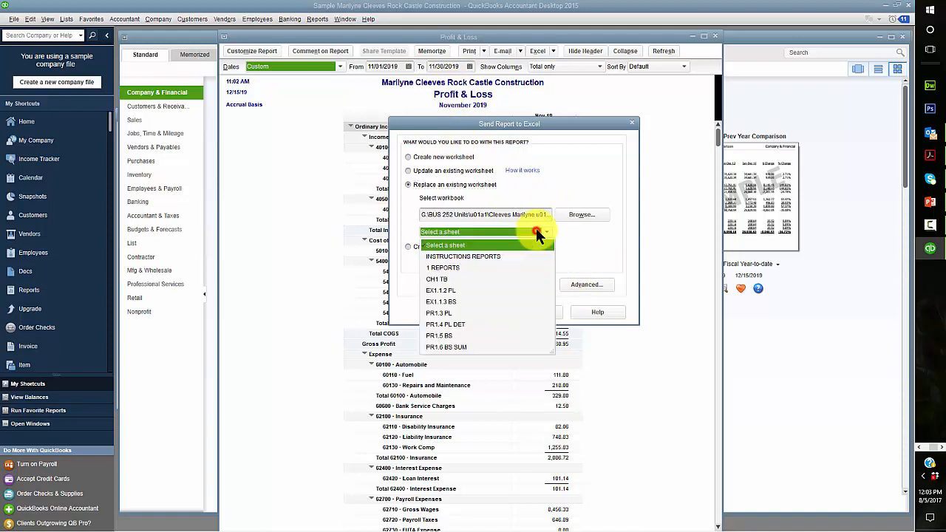
{"action": "left_click", "coordinate": [443, 290]}
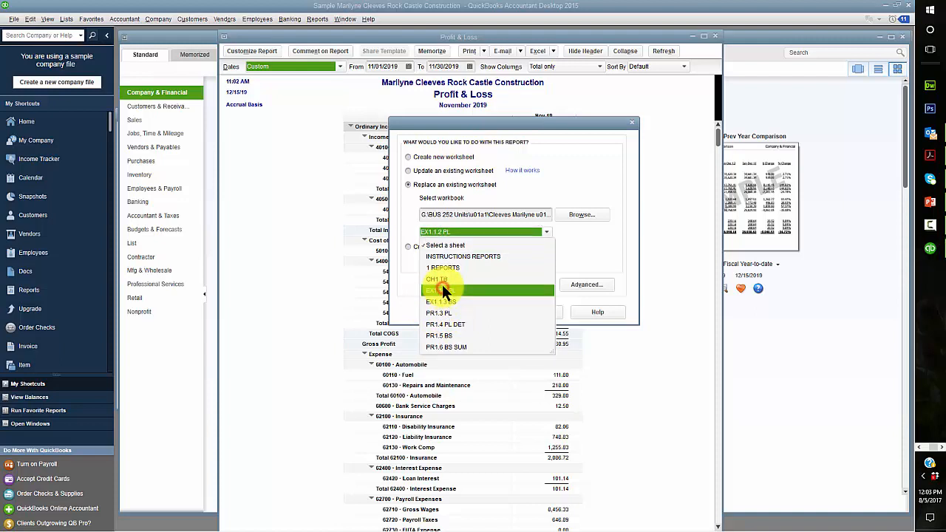
{"action": "left_click", "coordinate": [443, 289]}
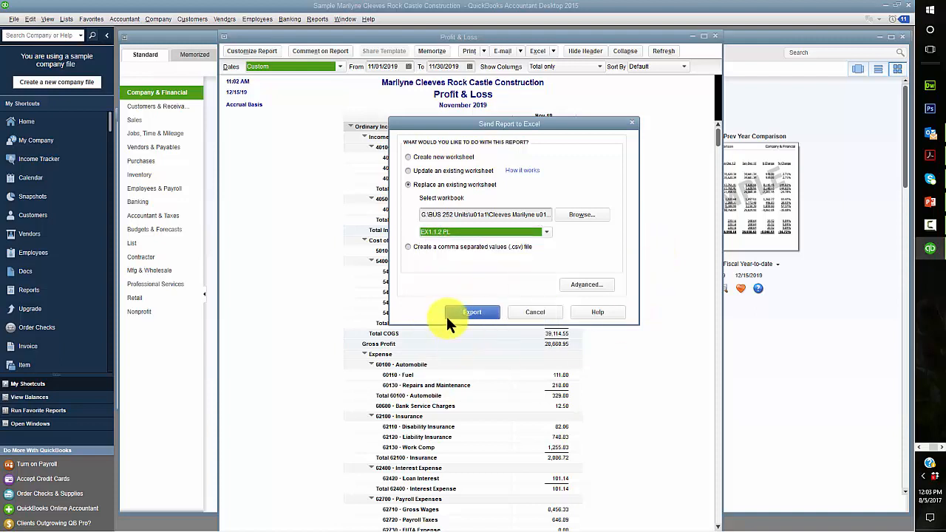
{"action": "left_click", "coordinate": [591, 284]}
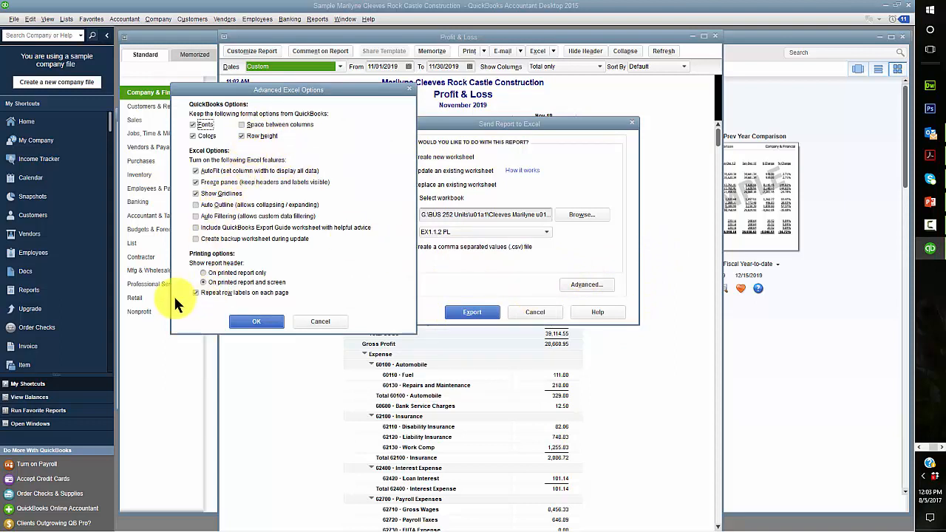
{"action": "left_click", "coordinate": [257, 320]}
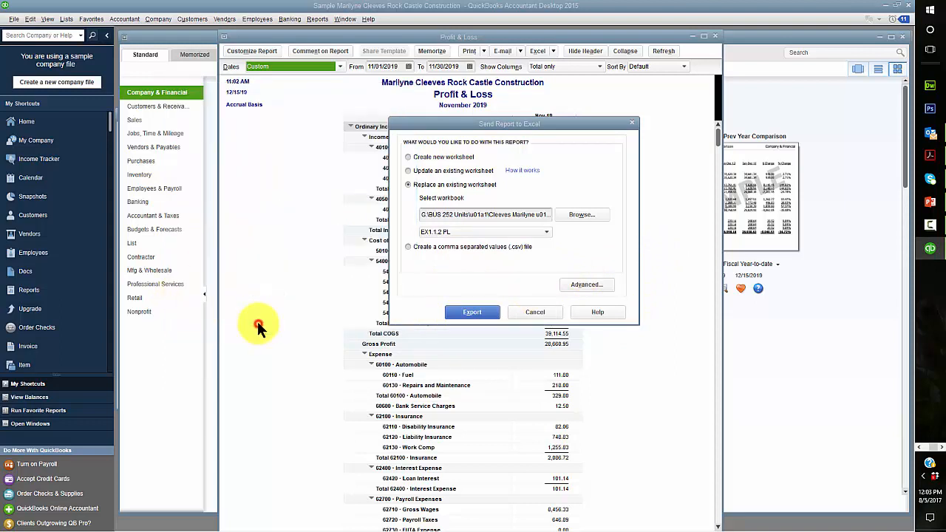
{"action": "left_click", "coordinate": [470, 312]}
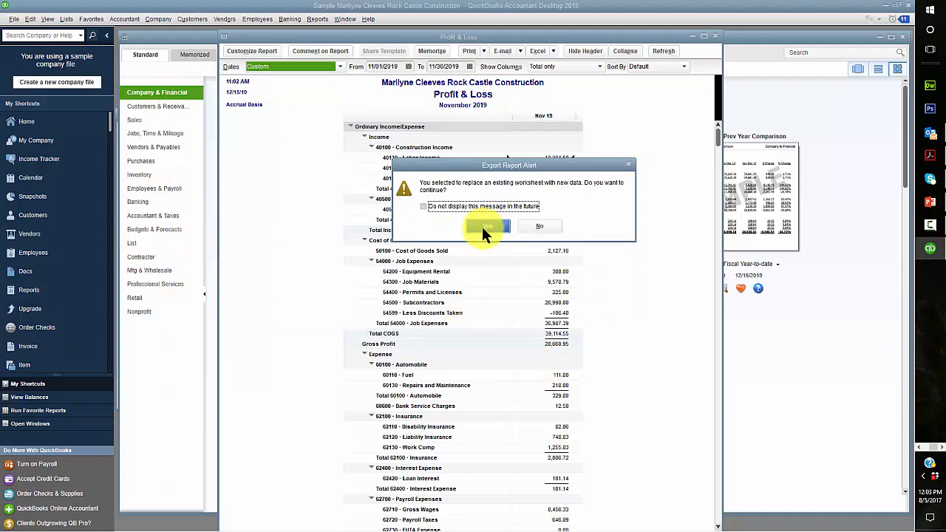
{"action": "left_click", "coordinate": [484, 226]}
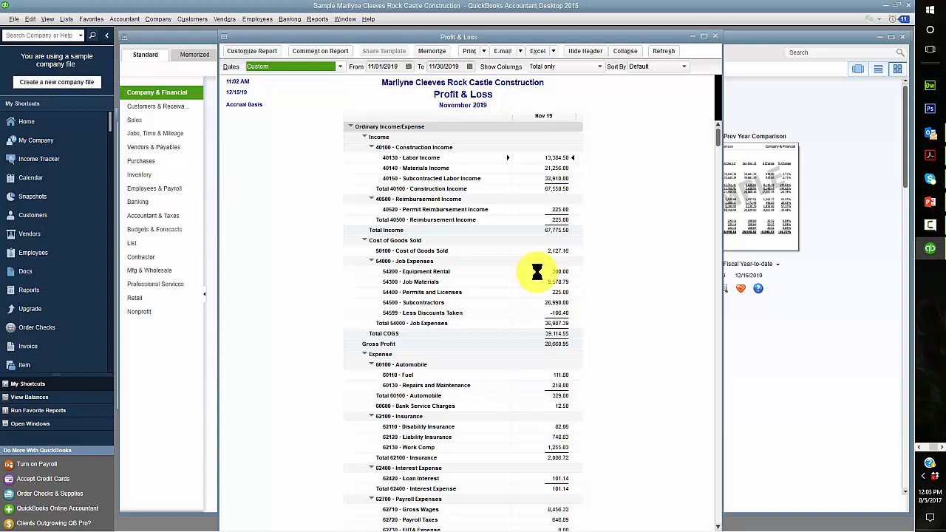
{"action": "left_click", "coordinate": [920, 448]}
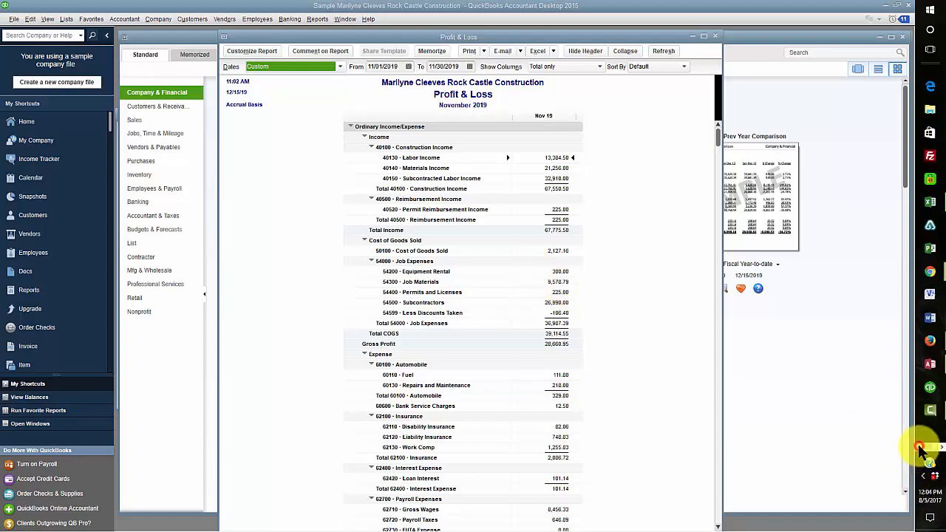
Bring up the reports workbook, check the CH1 TB and EX1.1.2 PL sheets, and save it
{"action": "left_click", "coordinate": [930, 201]}
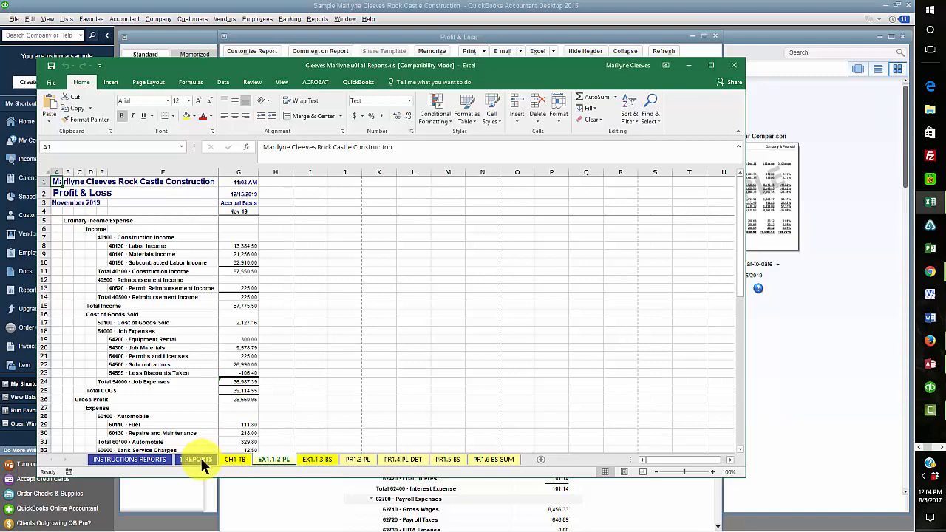
{"action": "left_click", "coordinate": [236, 459]}
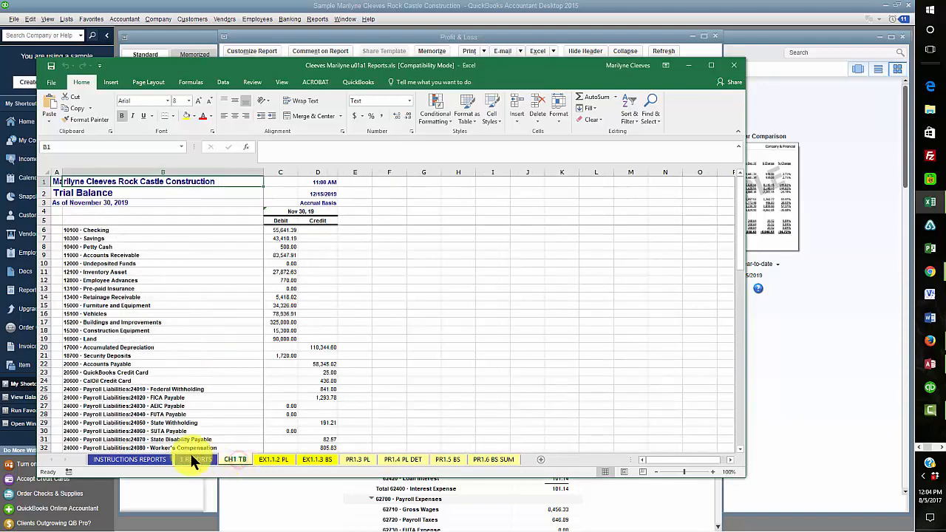
{"action": "left_click", "coordinate": [274, 460]}
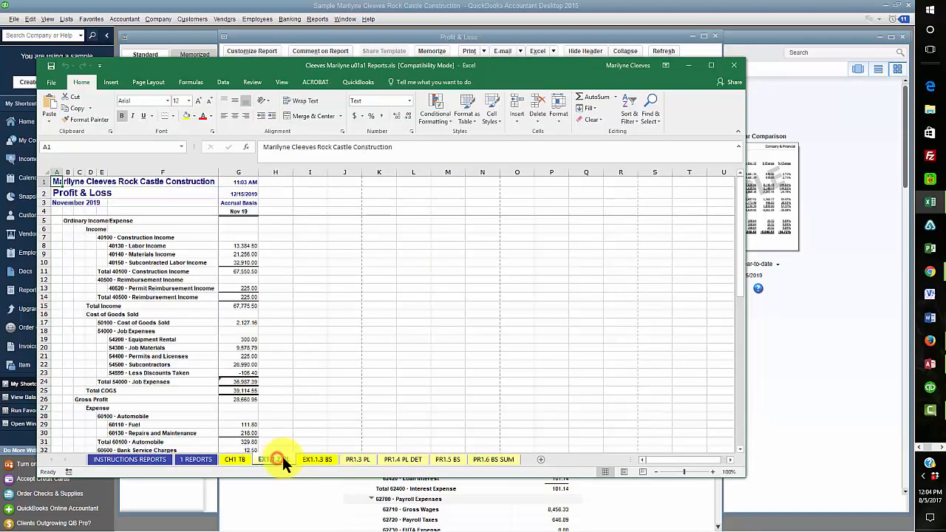
{"action": "left_click", "coordinate": [51, 65]}
On the 1 REPORTS sheet, put an x in cells B4 and B6, then close Excel
{"action": "left_click", "coordinate": [194, 459]}
{"action": "left_click", "coordinate": [89, 213]}
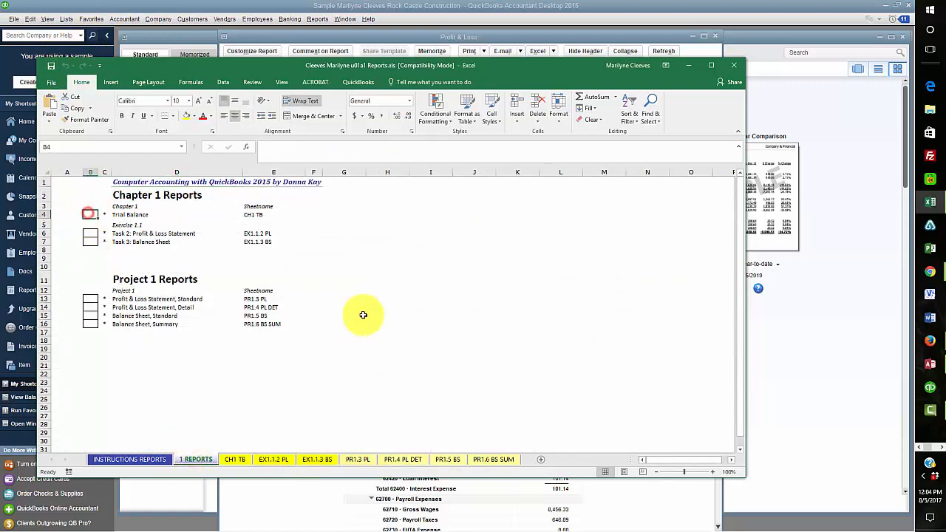
{"action": "type", "text": "x"}
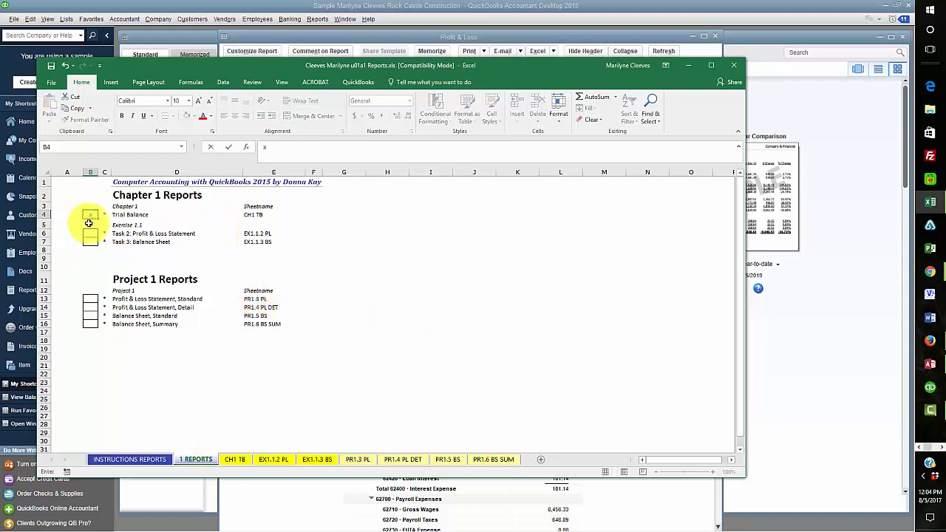
{"action": "left_click", "coordinate": [88, 233]}
{"action": "type", "text": "x"}
{"action": "left_click", "coordinate": [354, 325]}
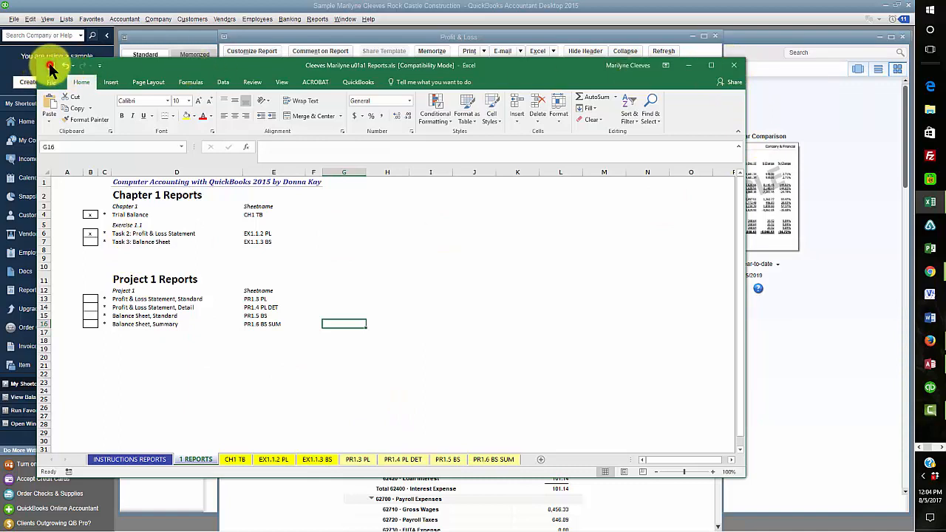
{"action": "left_click", "coordinate": [732, 67]}
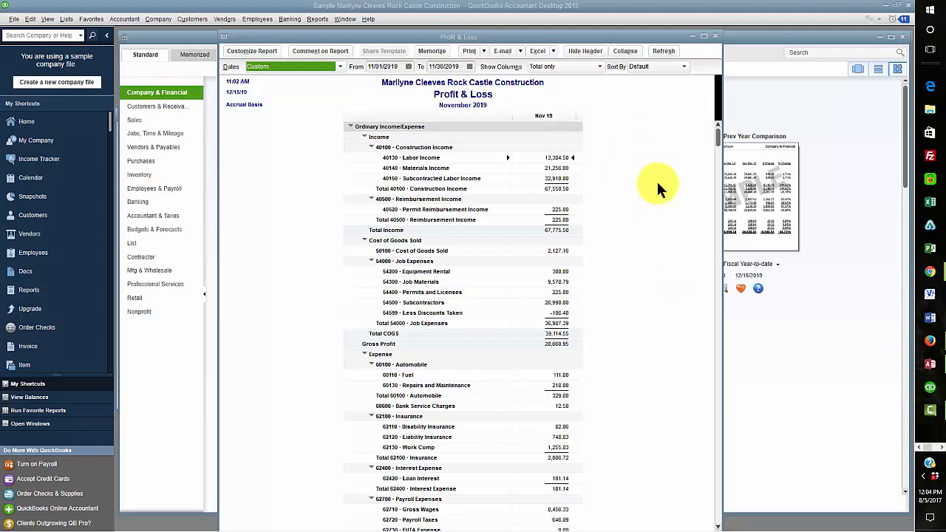
Close the Profit & Loss report and scroll the Report Center to Balance Sheet & Net Worth
{"action": "left_click", "coordinate": [716, 35]}
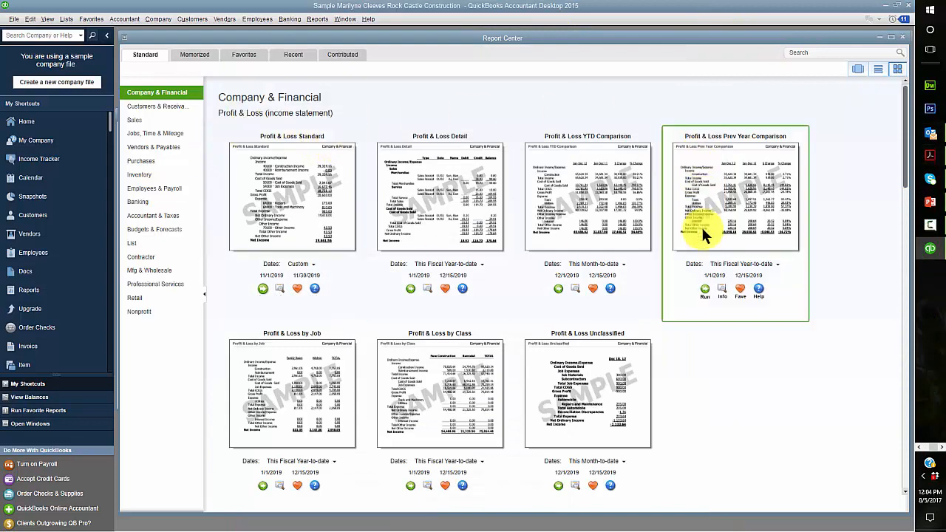
{"action": "scroll", "coordinate": [738, 343], "scroll_direction": "down", "scroll_amount": 5}
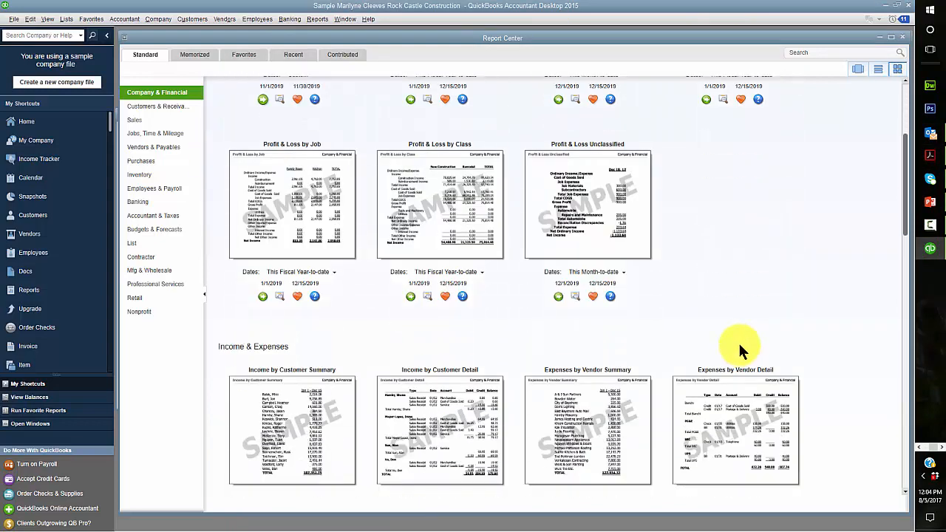
{"action": "scroll", "coordinate": [809, 272], "scroll_direction": "down", "scroll_amount": 5}
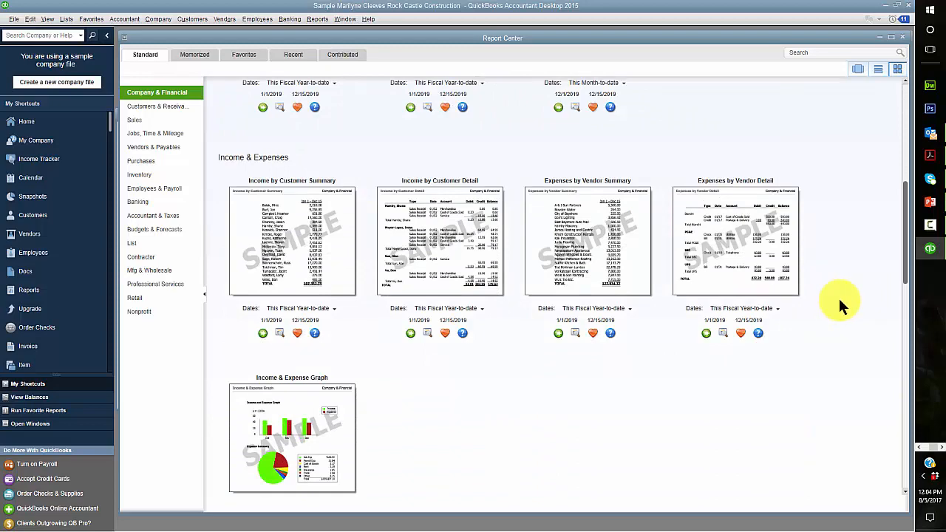
{"action": "scroll", "coordinate": [831, 289], "scroll_direction": "up", "scroll_amount": 5}
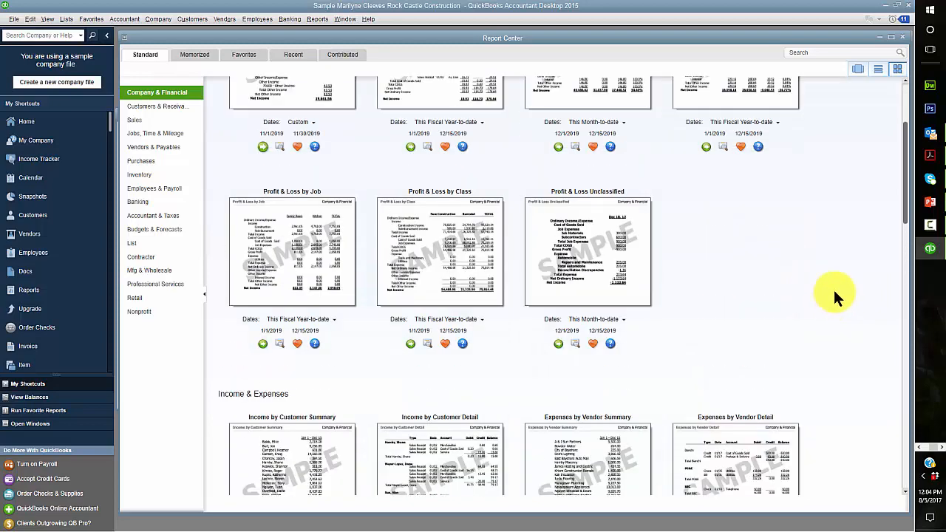
{"action": "scroll", "coordinate": [834, 294], "scroll_direction": "up", "scroll_amount": 3}
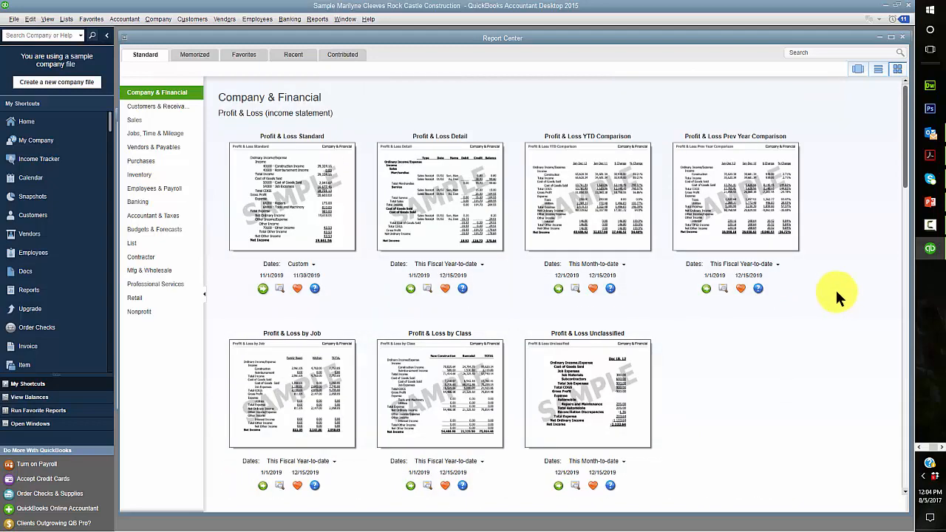
{"action": "scroll", "coordinate": [836, 290], "scroll_direction": "down", "scroll_amount": 7}
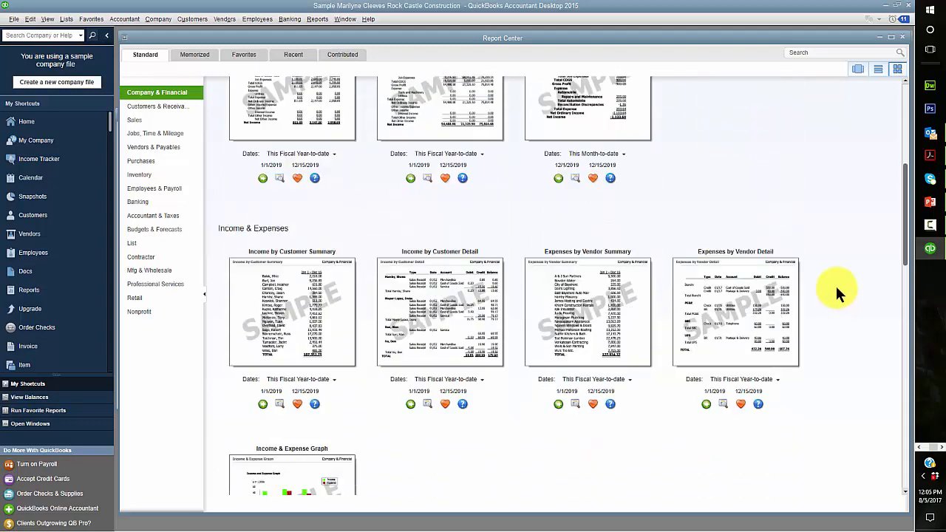
{"action": "scroll", "coordinate": [836, 293], "scroll_direction": "down", "scroll_amount": 8}
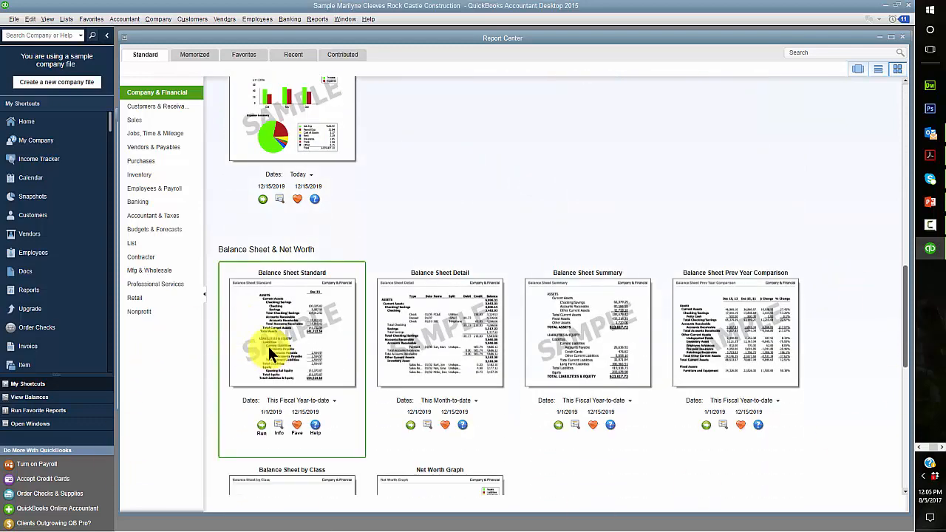
Set the Balance Sheet Standard start date to 11/1/2019 using the calendar
{"action": "left_click", "coordinate": [277, 413]}
{"action": "left_click", "coordinate": [268, 425]}
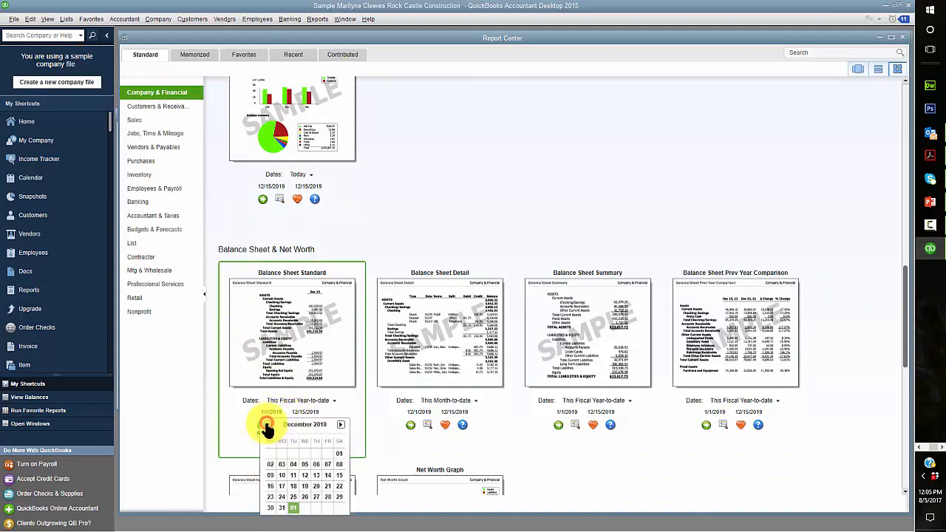
{"action": "left_click", "coordinate": [267, 425]}
{"action": "left_click", "coordinate": [317, 453]}
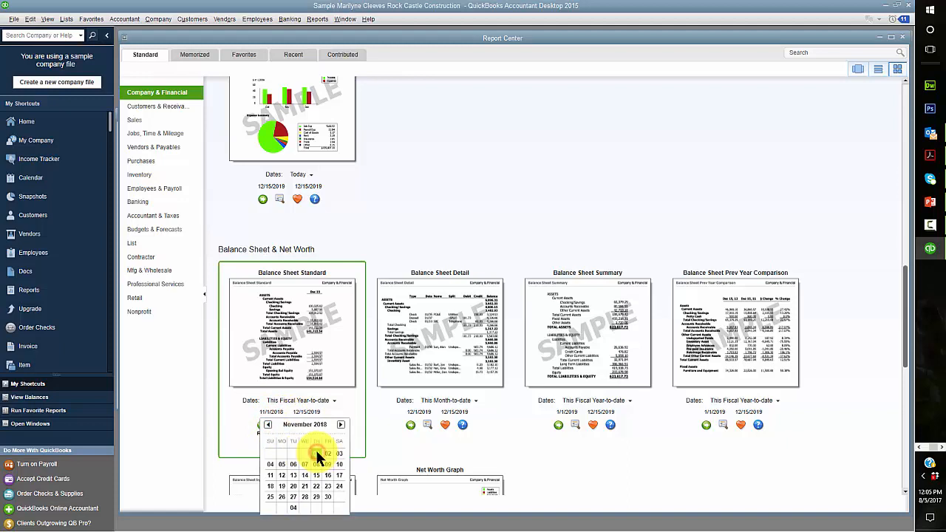
{"action": "left_click", "coordinate": [293, 452]}
{"action": "left_click", "coordinate": [341, 425]}
{"action": "left_click", "coordinate": [341, 425]}
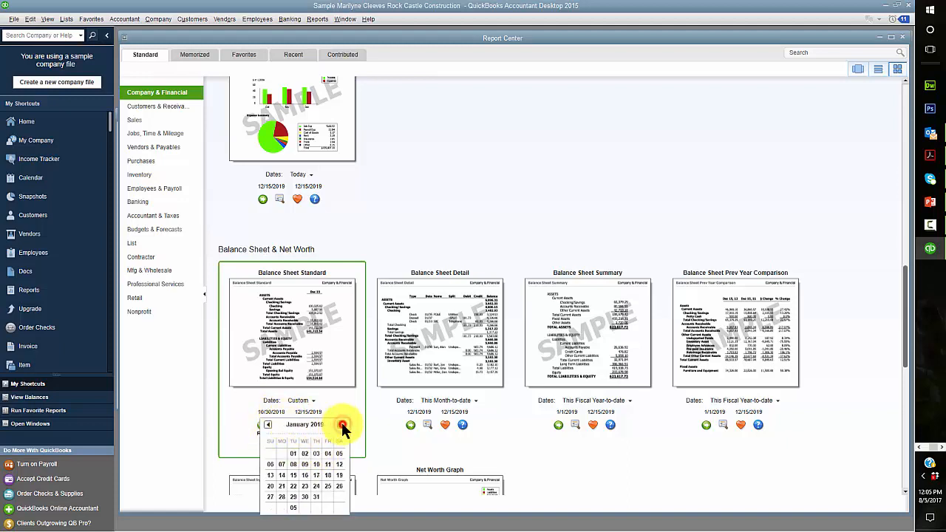
{"action": "left_click", "coordinate": [342, 425]}
{"action": "left_click", "coordinate": [342, 425]}
{"action": "left_click", "coordinate": [341, 425]}
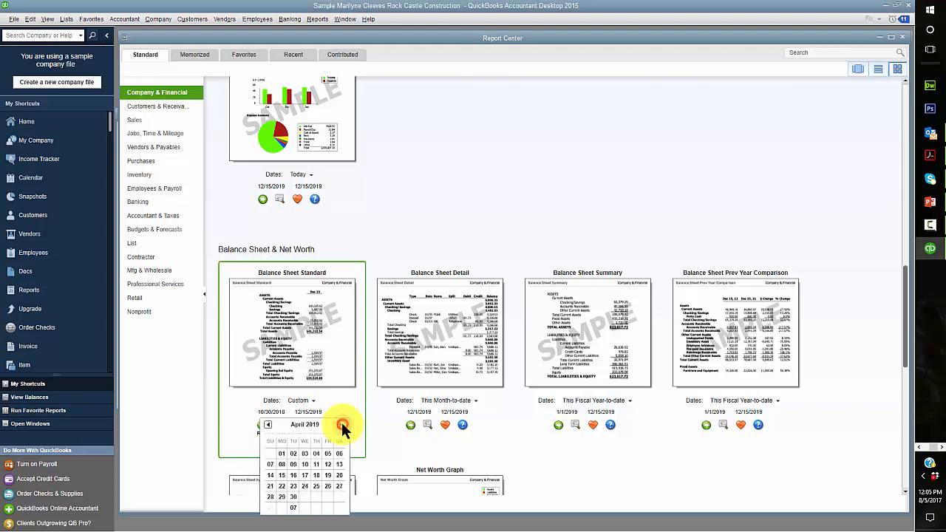
{"action": "left_click", "coordinate": [341, 424]}
{"action": "left_click", "coordinate": [341, 425]}
{"action": "left_click", "coordinate": [341, 424]}
{"action": "left_click", "coordinate": [342, 425]}
{"action": "left_click", "coordinate": [342, 425]}
{"action": "left_click", "coordinate": [341, 425]}
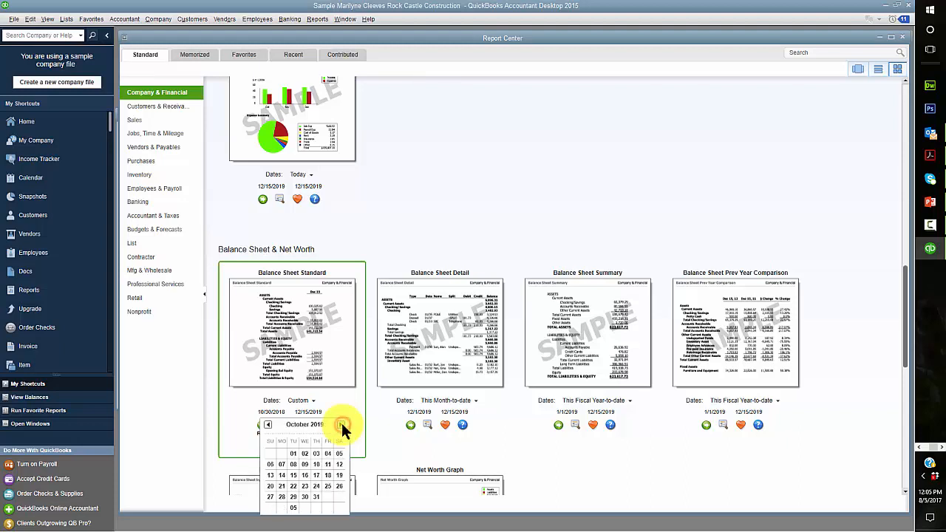
{"action": "left_click", "coordinate": [342, 425]}
{"action": "left_click", "coordinate": [328, 453]}
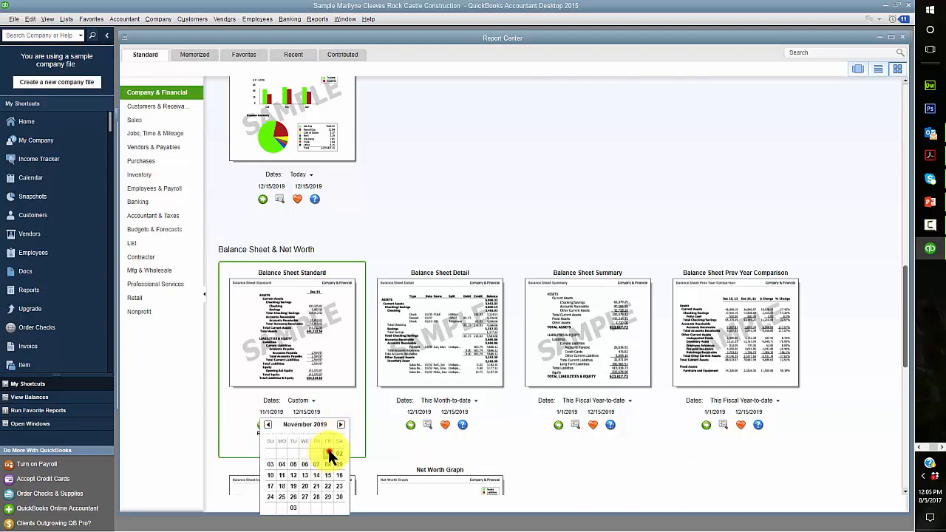
Set the end date to 11/30/2019 and run the Balance Sheet Standard report
{"action": "left_click", "coordinate": [323, 412]}
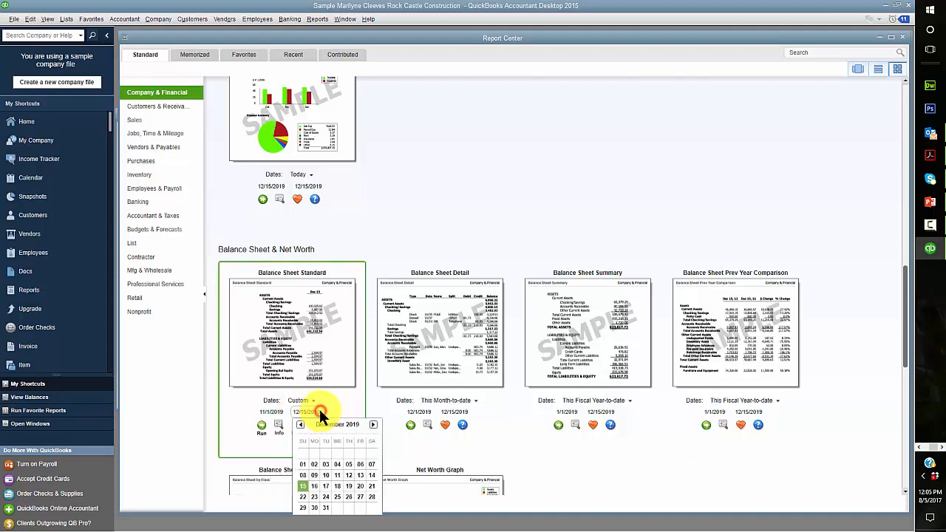
{"action": "left_click", "coordinate": [300, 425]}
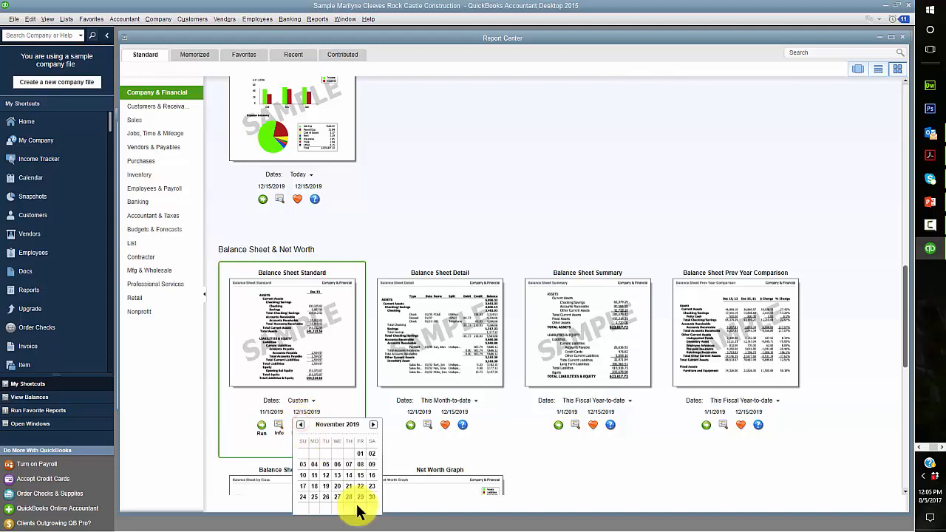
{"action": "left_click", "coordinate": [371, 497]}
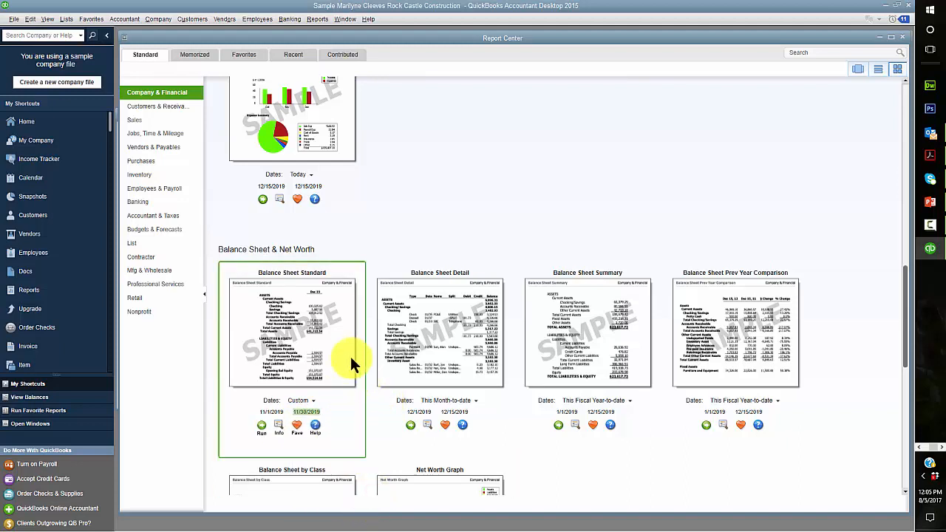
{"action": "left_click", "coordinate": [262, 424]}
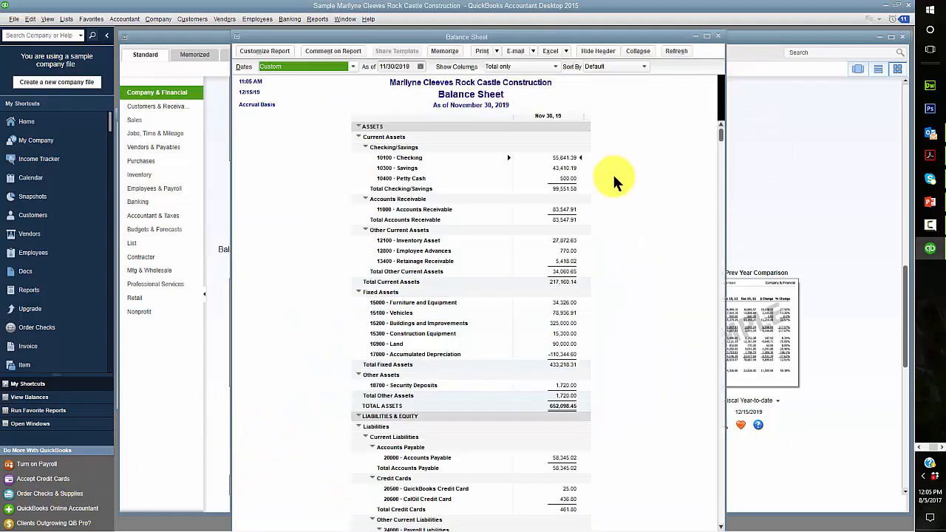
Send the Balance Sheet to Excel, replacing the existing EX1.1.3 BS worksheet
{"action": "left_click", "coordinate": [563, 50]}
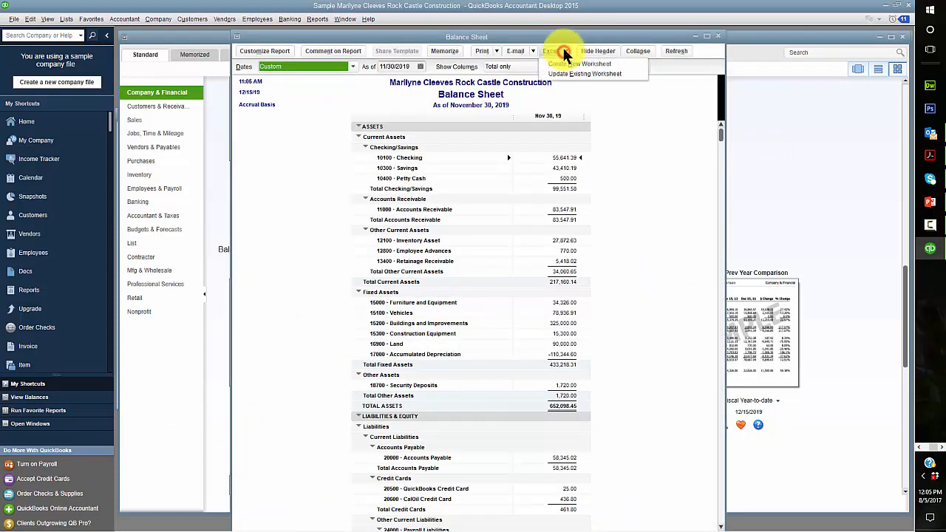
{"action": "left_click", "coordinate": [571, 64]}
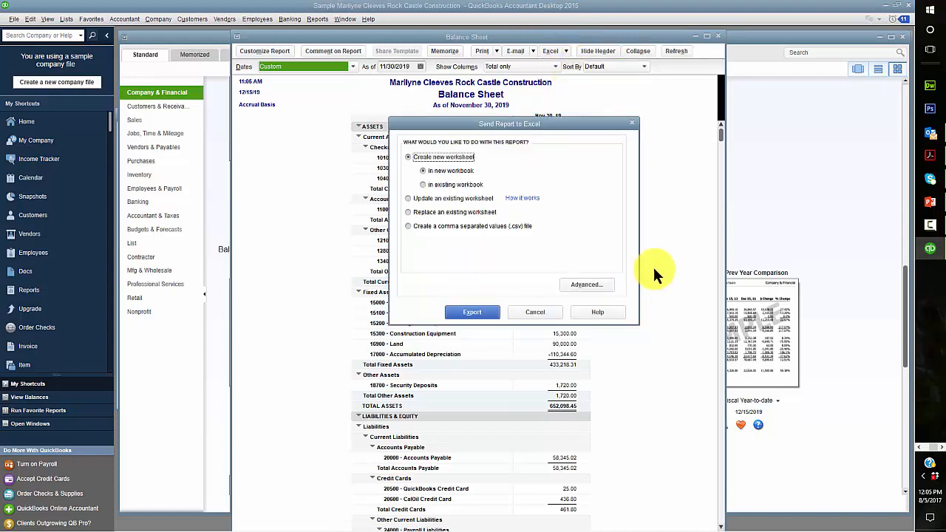
{"action": "left_click", "coordinate": [409, 212]}
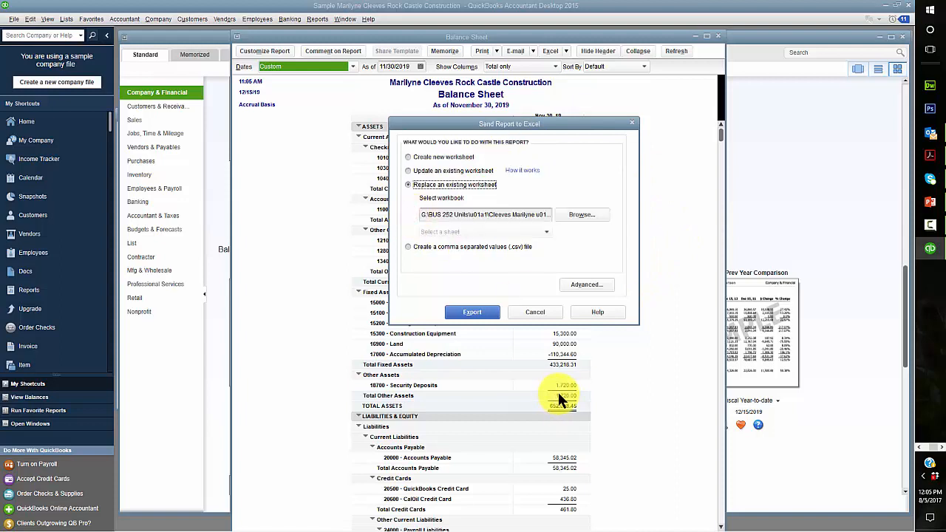
{"action": "left_click", "coordinate": [548, 232]}
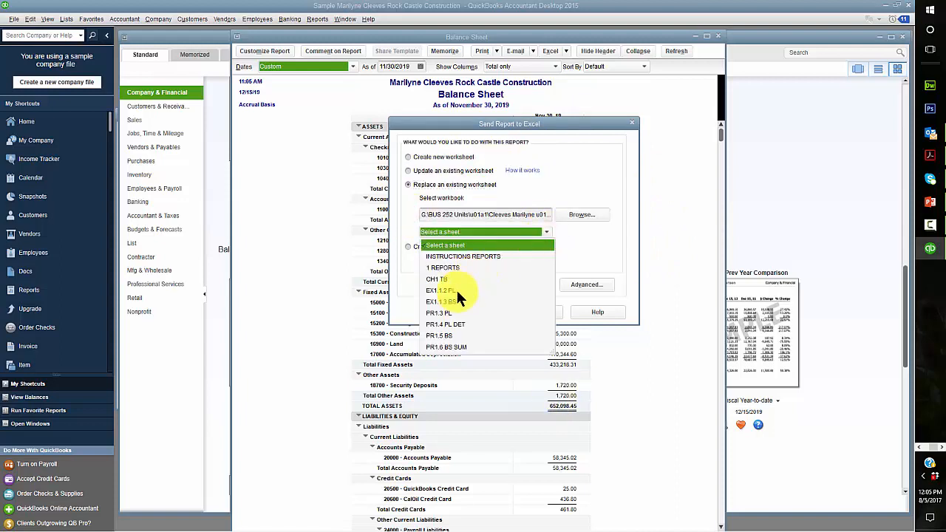
{"action": "left_click", "coordinate": [441, 301]}
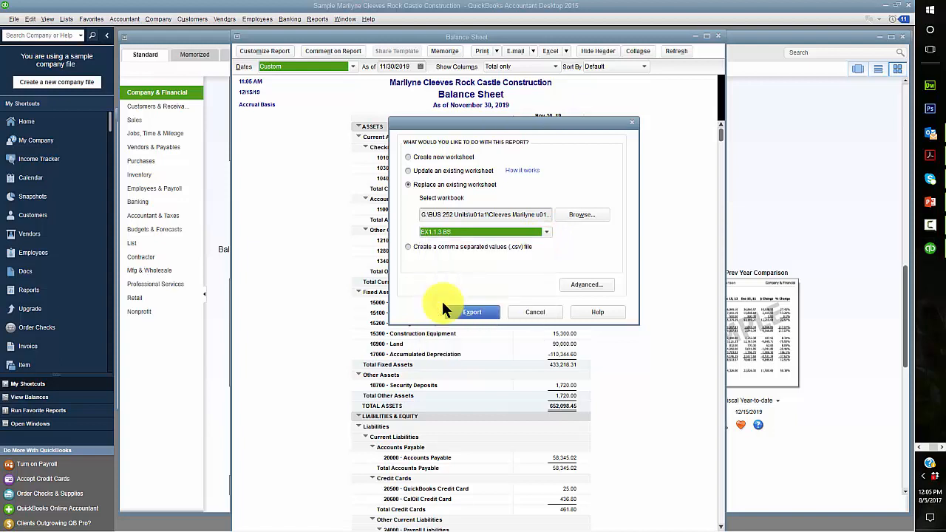
{"action": "left_click", "coordinate": [473, 312]}
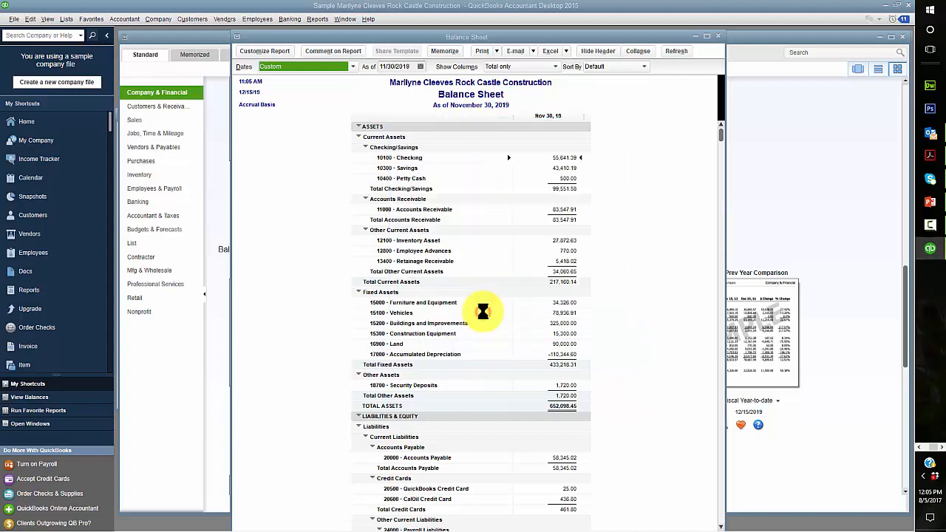
{"action": "left_click", "coordinate": [488, 226]}
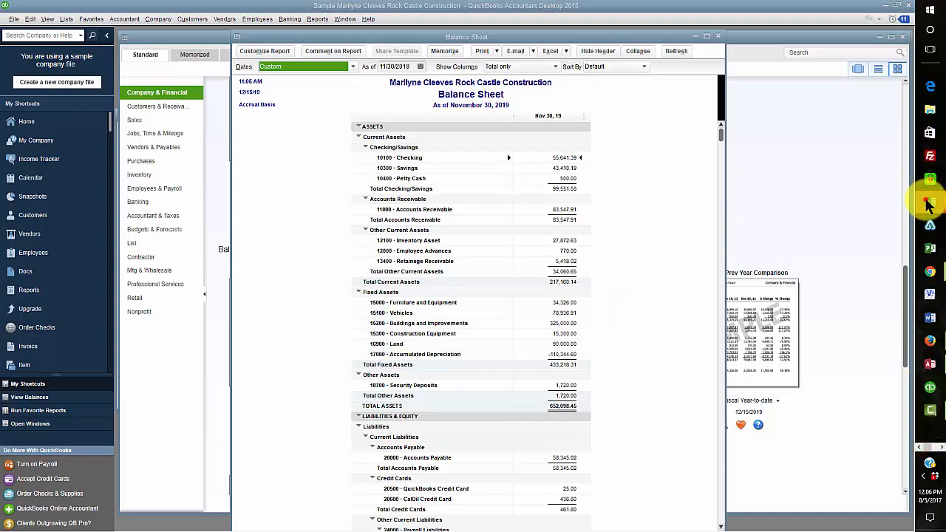
Bring up the reports workbook and check the EX1.1.2 PL and CH1 TB sheets
{"action": "left_click", "coordinate": [925, 201]}
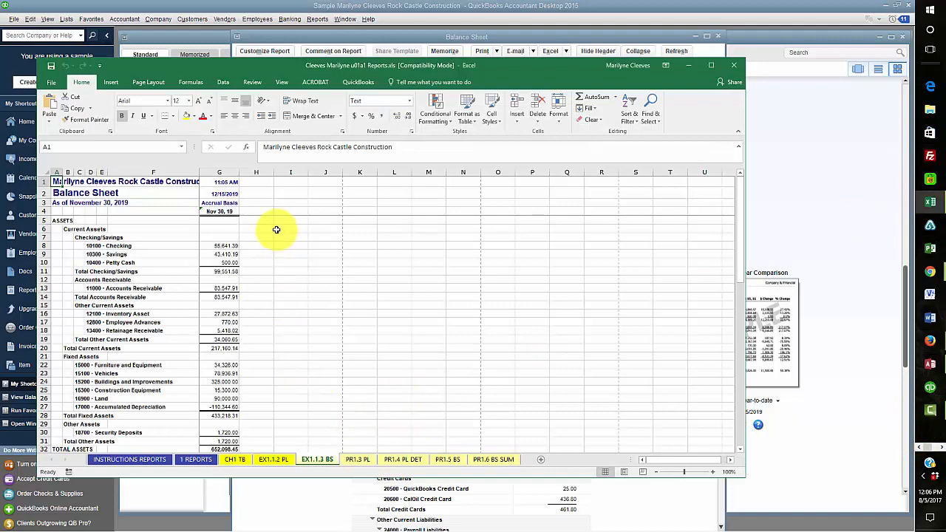
{"action": "left_click", "coordinate": [270, 458]}
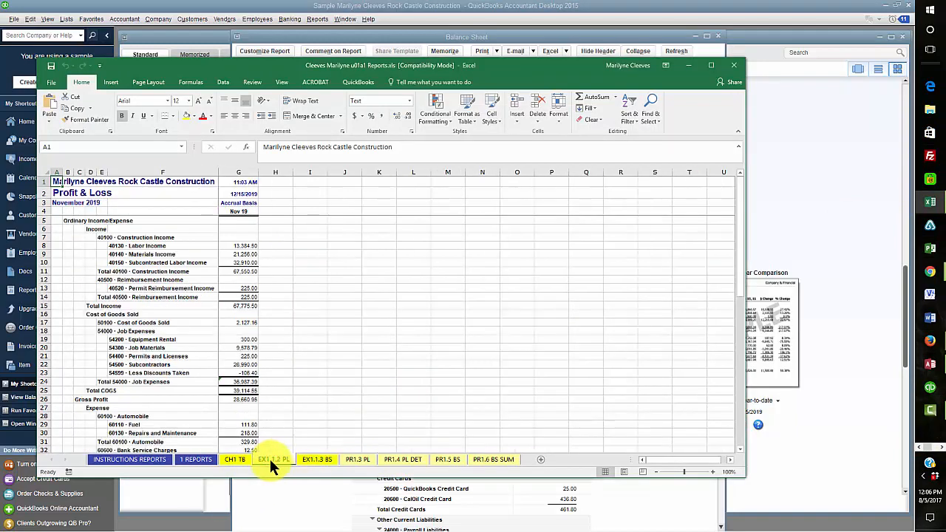
{"action": "left_click", "coordinate": [238, 459]}
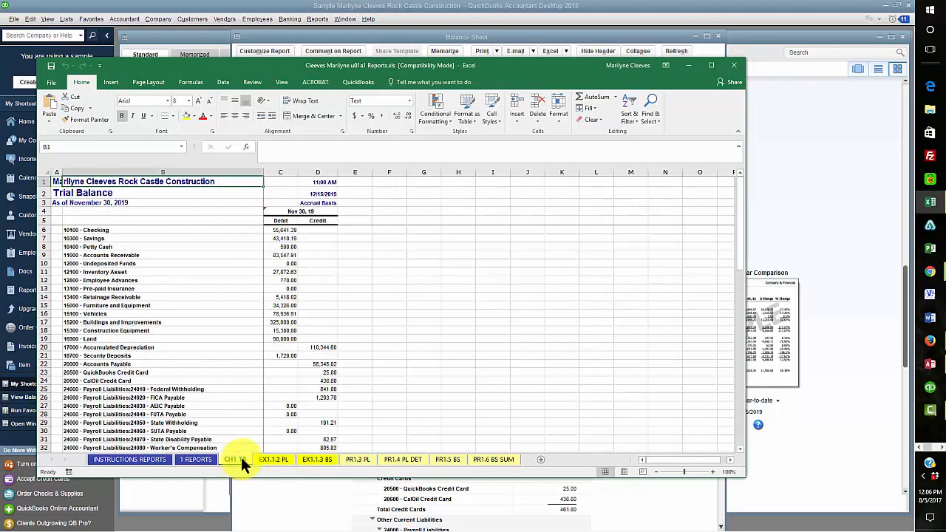
Put an x in cell B7 on 1 REPORTS, save the workbook, and close Excel
{"action": "left_click", "coordinate": [196, 459]}
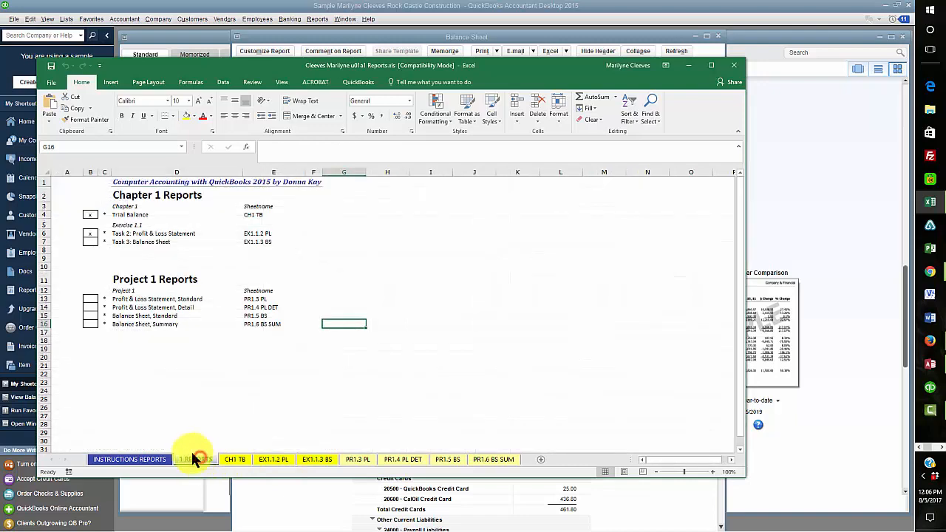
{"action": "left_click", "coordinate": [87, 242]}
{"action": "type", "text": "x"}
{"action": "left_click", "coordinate": [422, 348]}
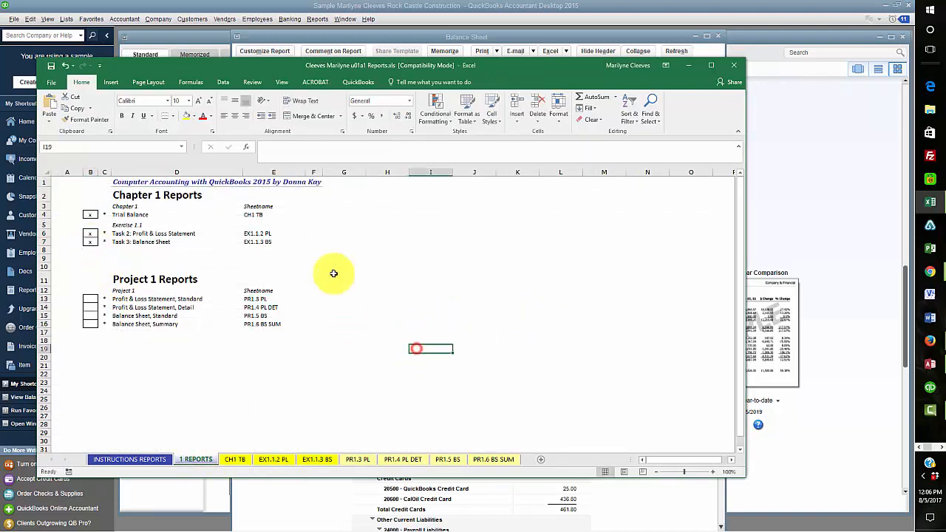
{"action": "left_click", "coordinate": [51, 65]}
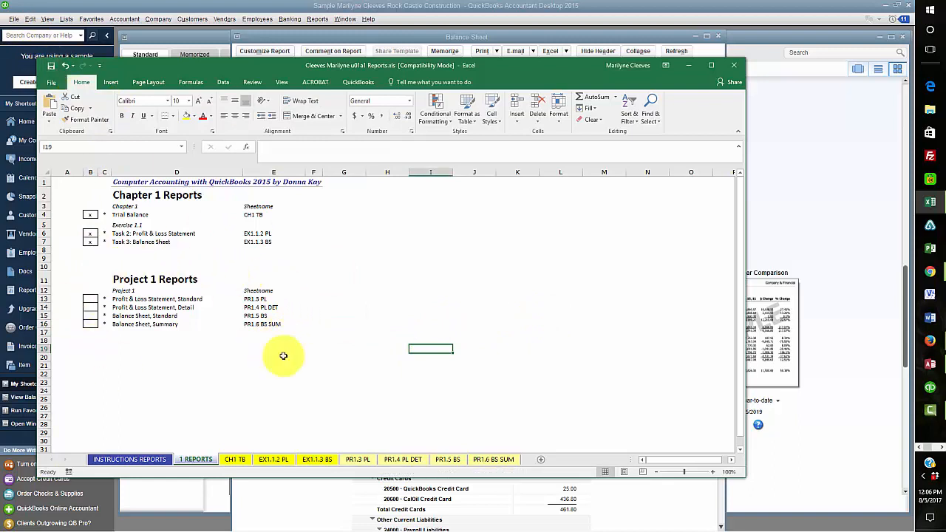
{"action": "left_click", "coordinate": [734, 66]}
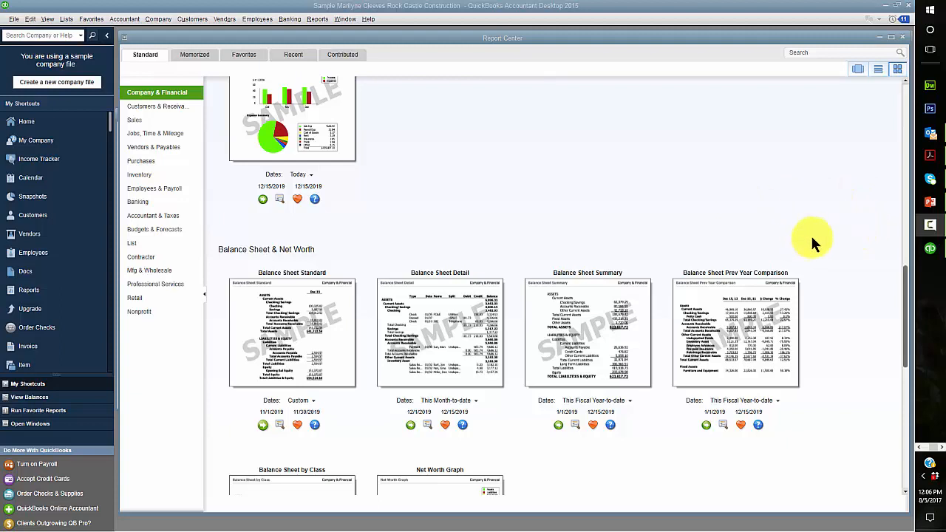
Start restoring a locally stored backup copy through Open or Restore Company
{"action": "left_click", "coordinate": [13, 19]}
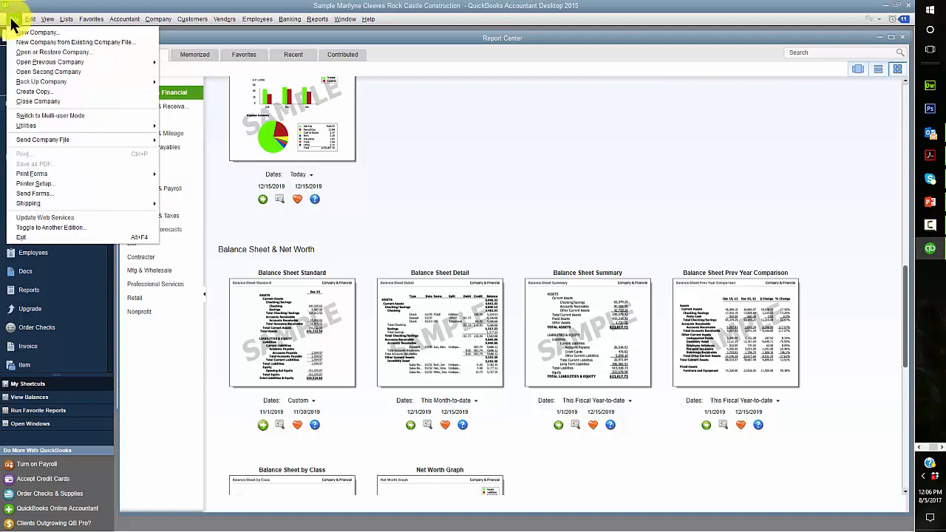
{"action": "left_click", "coordinate": [25, 53]}
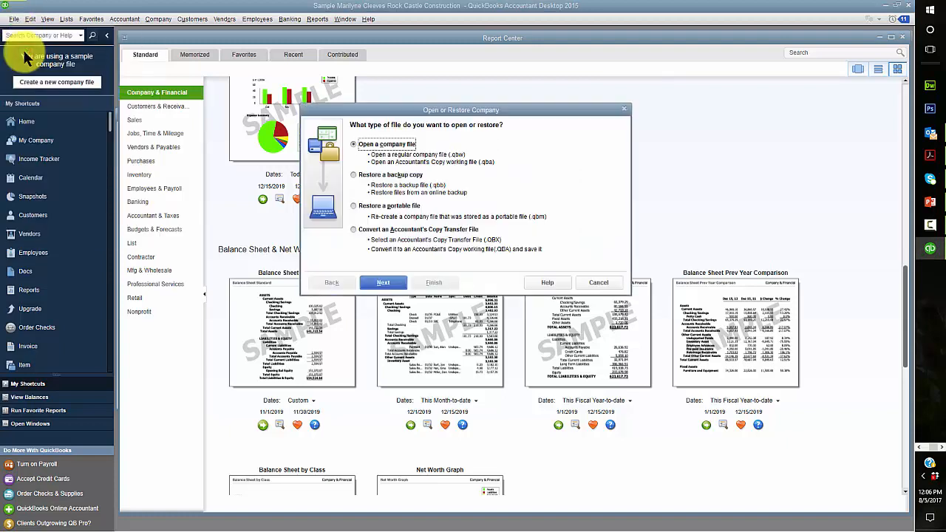
{"action": "left_click", "coordinate": [366, 177]}
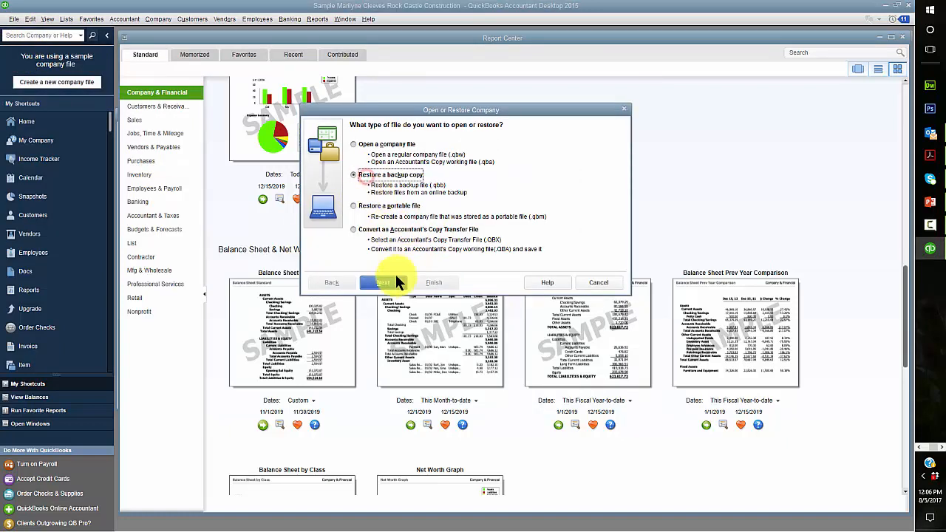
{"action": "left_click", "coordinate": [385, 283]}
{"action": "left_click", "coordinate": [388, 283]}
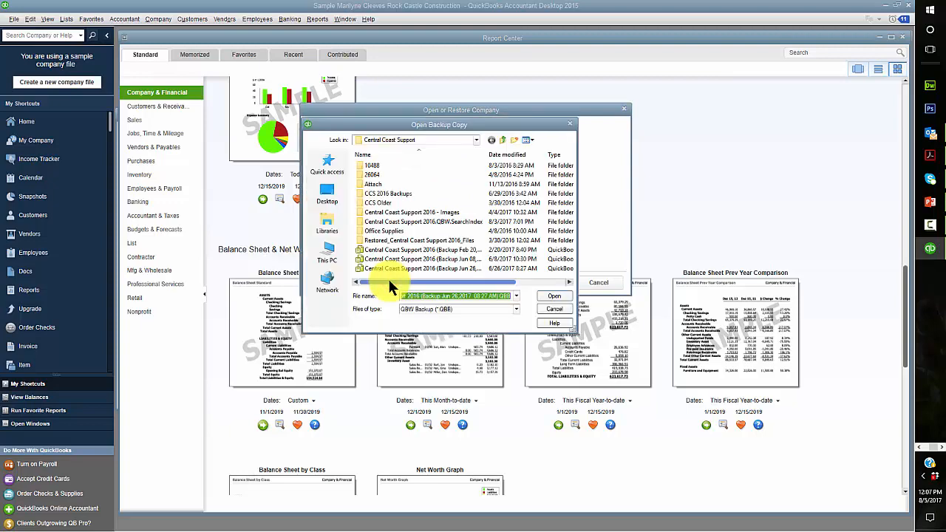
Select Project 1 DATA STARTER.QBB from USB Drive (G:) > BUS 252 Units > u01a1
{"action": "left_click", "coordinate": [422, 140]}
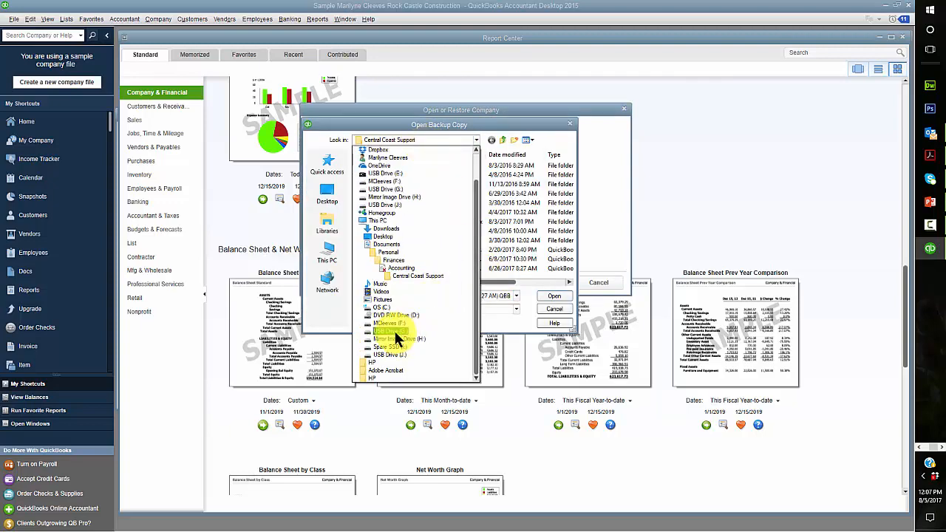
{"action": "left_click", "coordinate": [399, 331]}
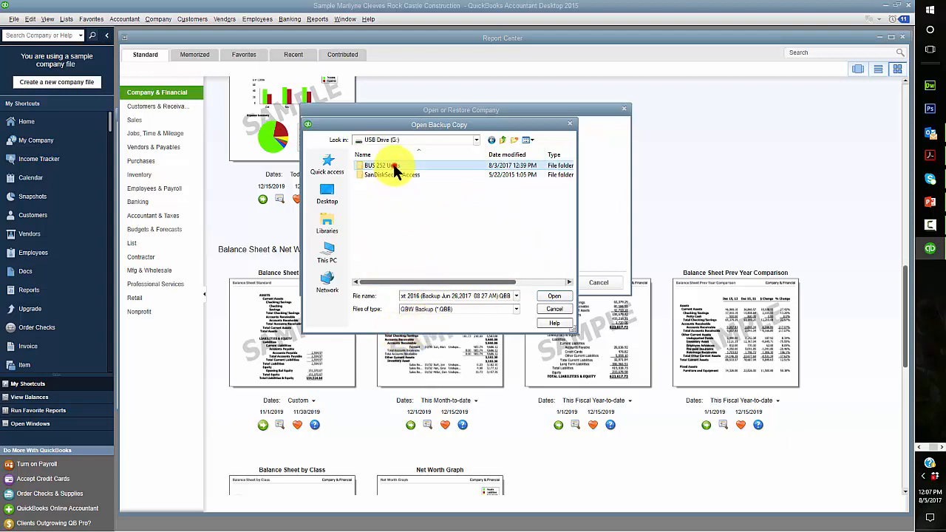
{"action": "double_click", "coordinate": [380, 166]}
{"action": "double_click", "coordinate": [381, 166]}
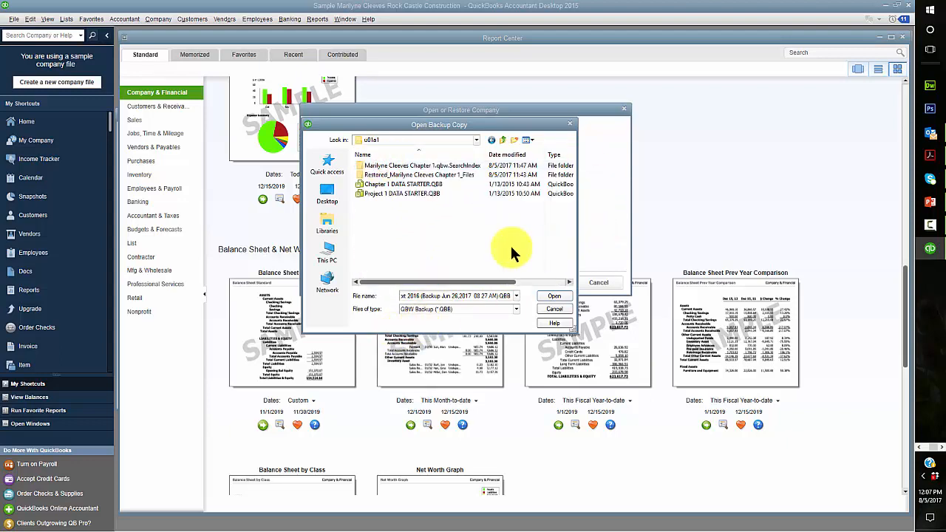
{"action": "left_click", "coordinate": [390, 191]}
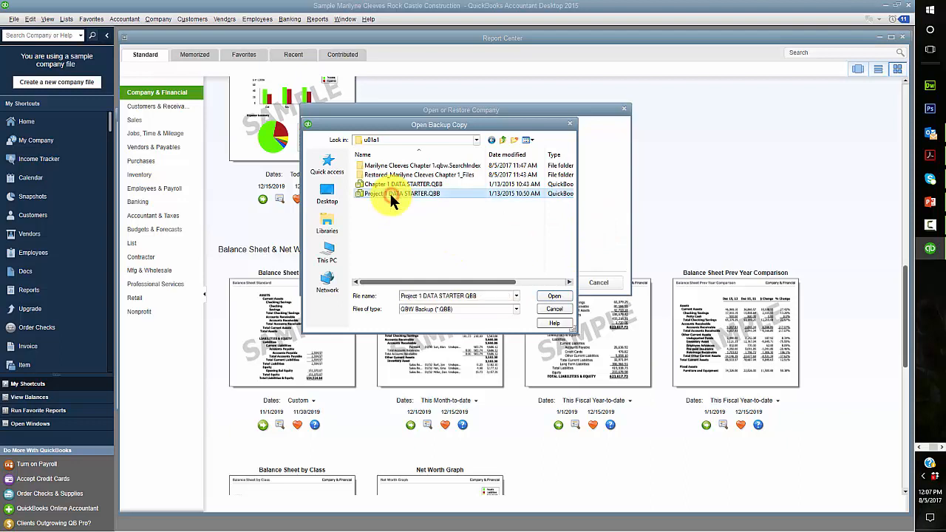
{"action": "left_click", "coordinate": [552, 295]}
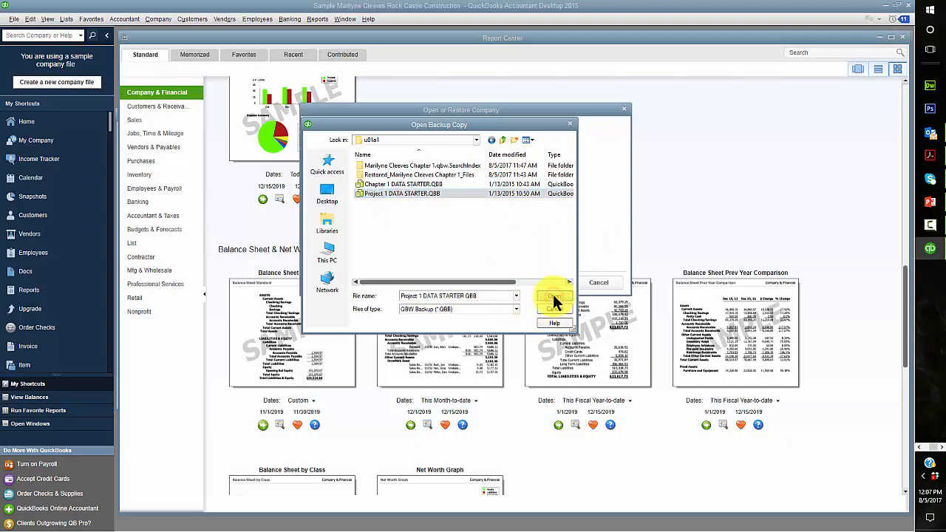
{"action": "left_click", "coordinate": [395, 281]}
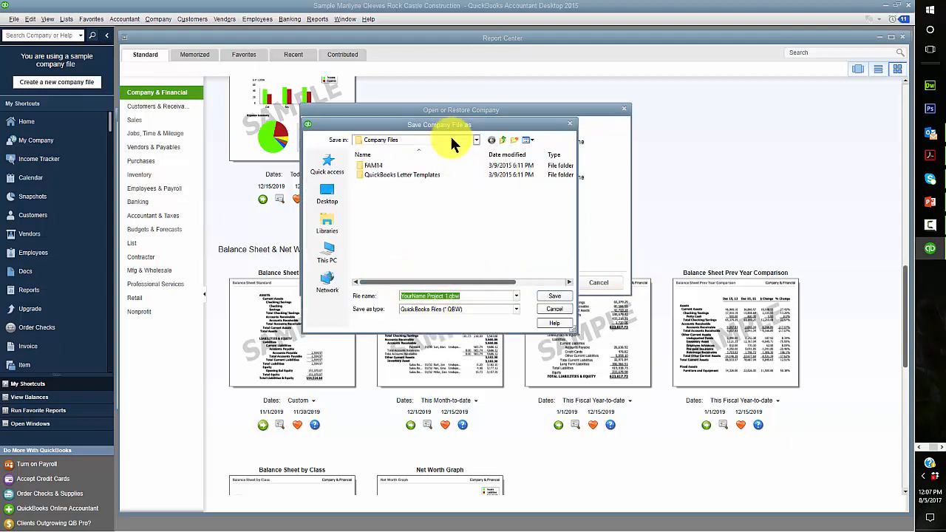
Set the save location to USB Drive (G:) > BUS 252 Units > u01a1
{"action": "left_click", "coordinate": [452, 141]}
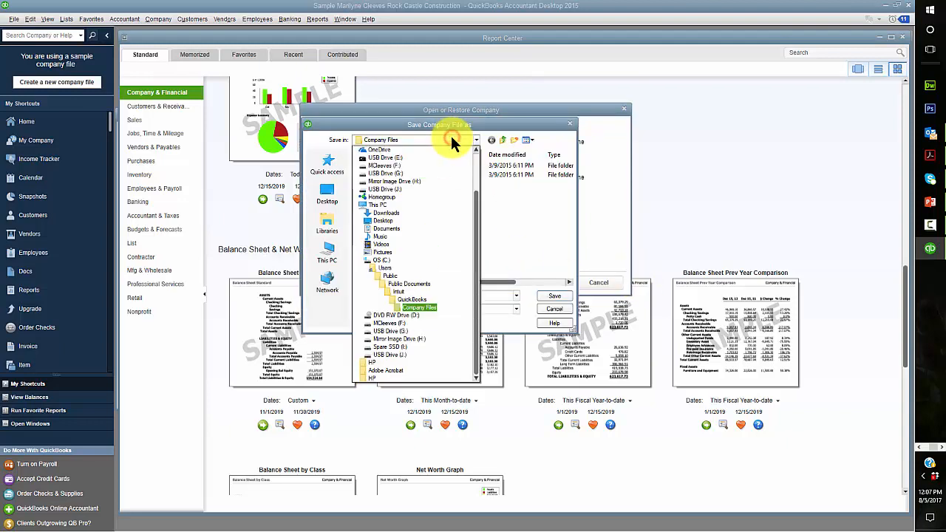
{"action": "left_click", "coordinate": [390, 331]}
{"action": "double_click", "coordinate": [380, 166]}
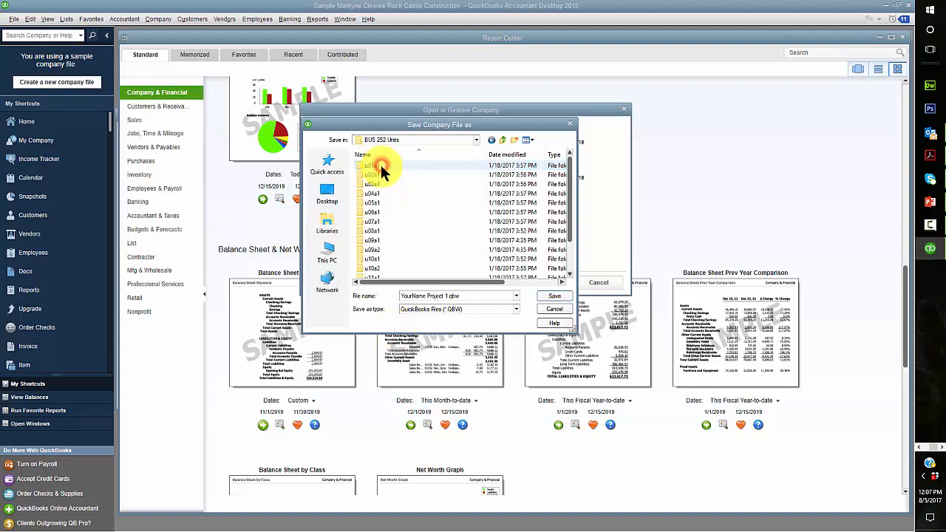
{"action": "left_click", "coordinate": [380, 166]}
{"action": "double_click", "coordinate": [381, 167]}
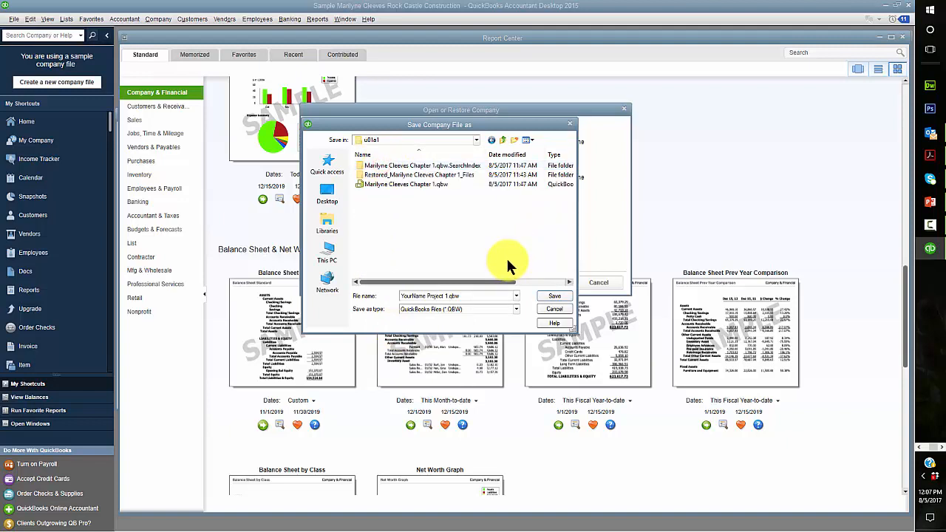
Replace YourName in the file name with the student's name and save the restored file
{"action": "left_click", "coordinate": [424, 295]}
{"action": "double_click", "coordinate": [414, 296]}
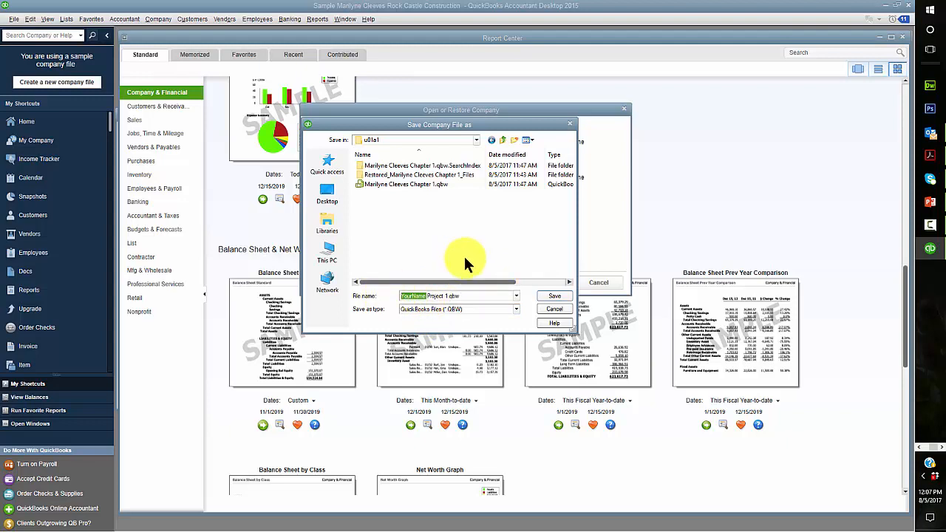
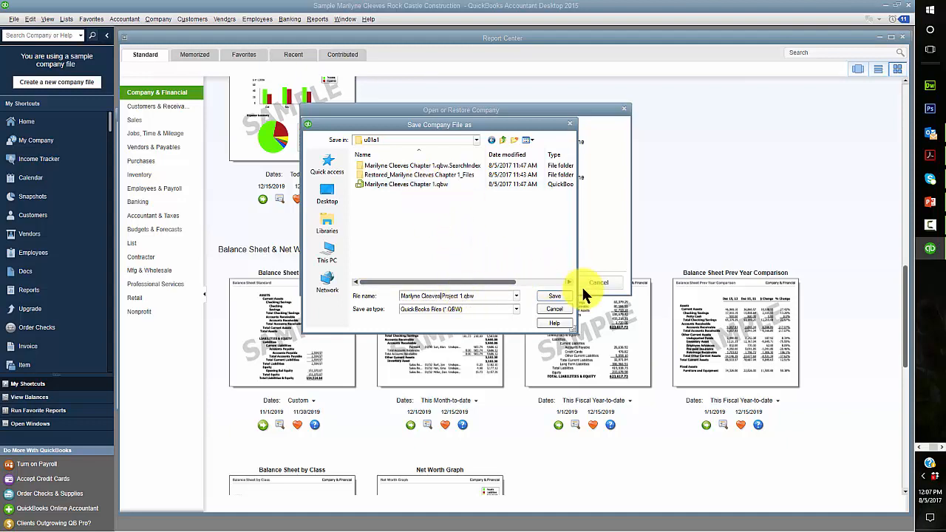
{"action": "left_click", "coordinate": [560, 296]}
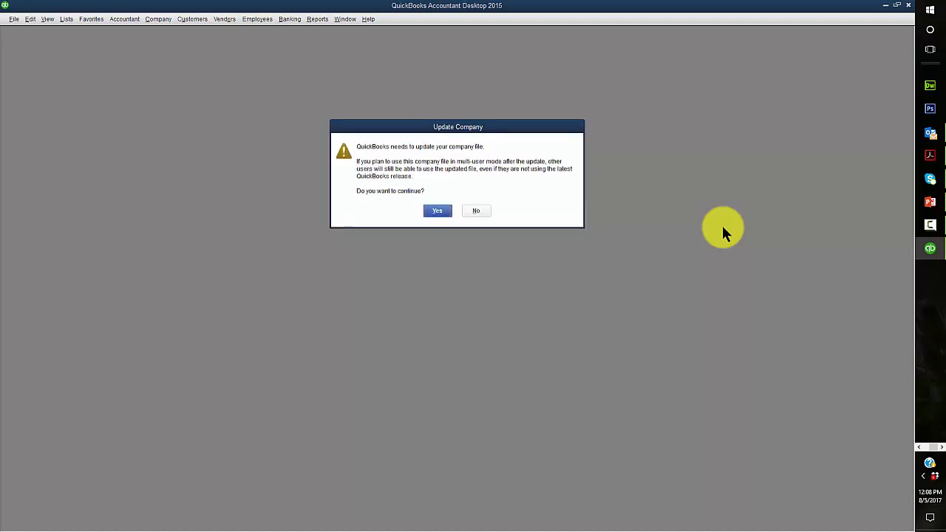
Update the Project 1 Larry's Landscaping company file and show its My Company information
{"action": "left_click", "coordinate": [435, 210]}
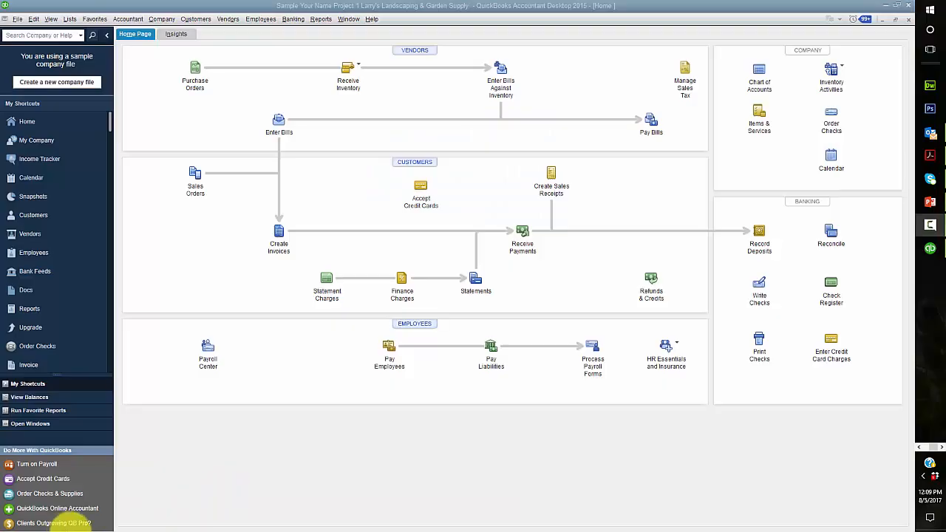
{"action": "left_click", "coordinate": [165, 19]}
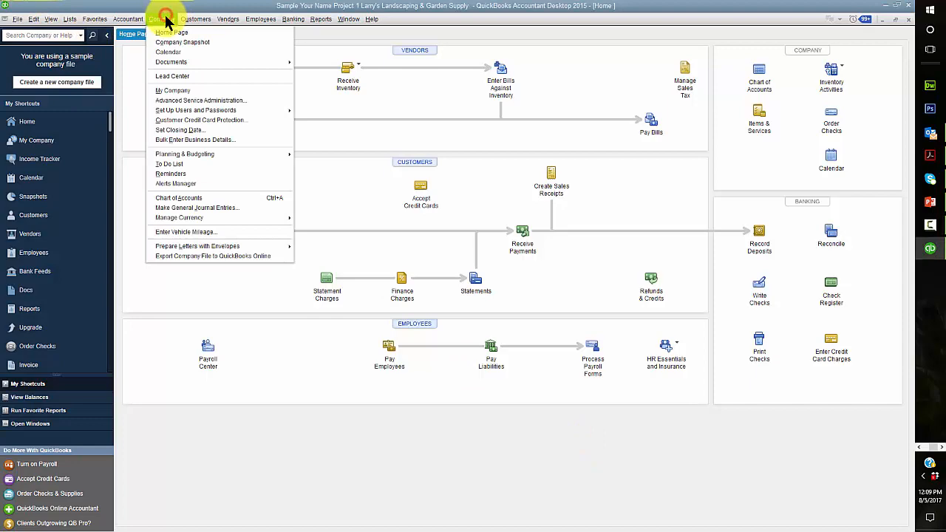
{"action": "left_click", "coordinate": [187, 95]}
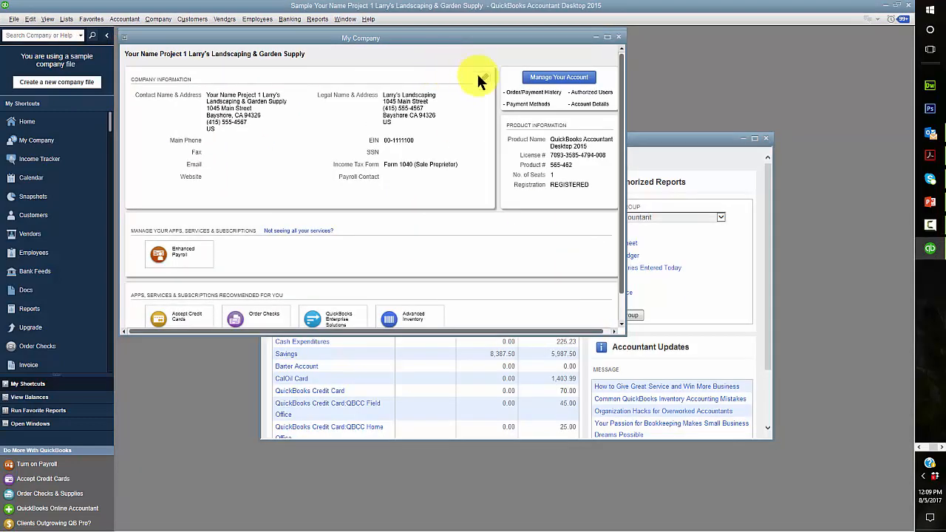
Replace 'Your Name Project 1' in the company name with the student's name, then maximize Home
{"action": "left_click", "coordinate": [484, 78]}
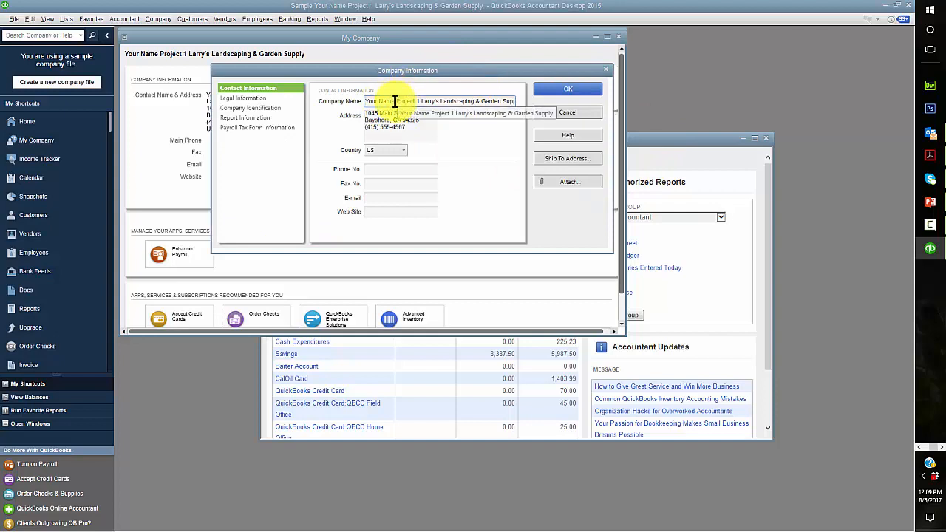
{"action": "left_click_drag", "start_coordinate": [395, 101], "coordinate": [367, 101]}
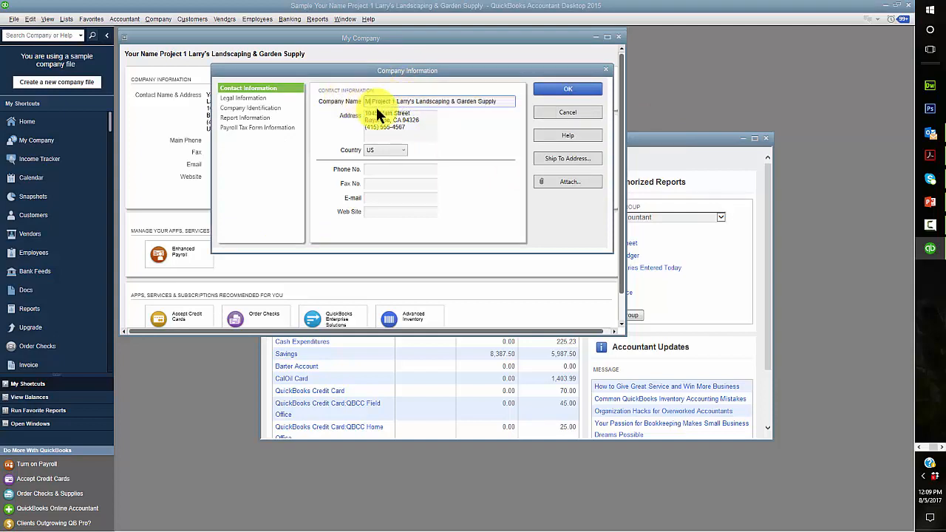
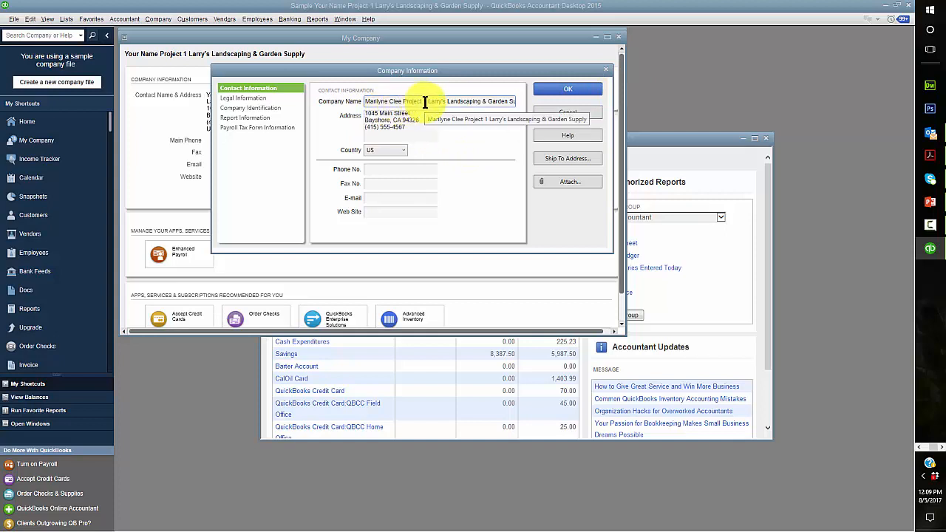
{"action": "left_click_drag", "start_coordinate": [424, 101], "coordinate": [402, 99]}
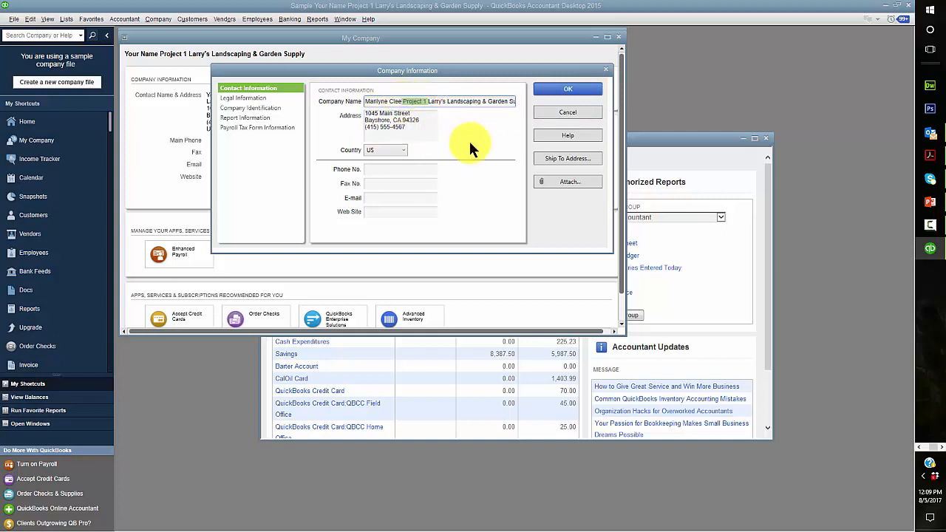
{"action": "key", "text": "BackSpace"}
{"action": "type", "text": "ve"}
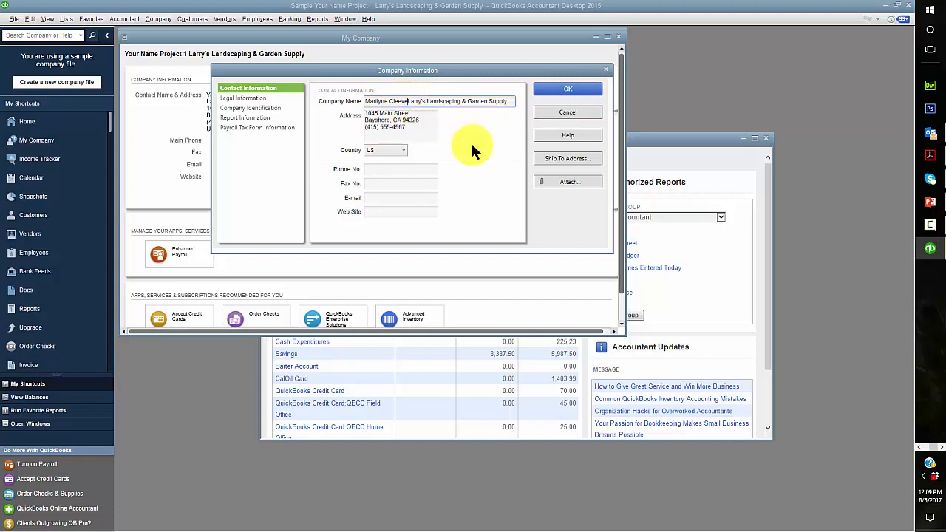
{"action": "type", "text": "s"}
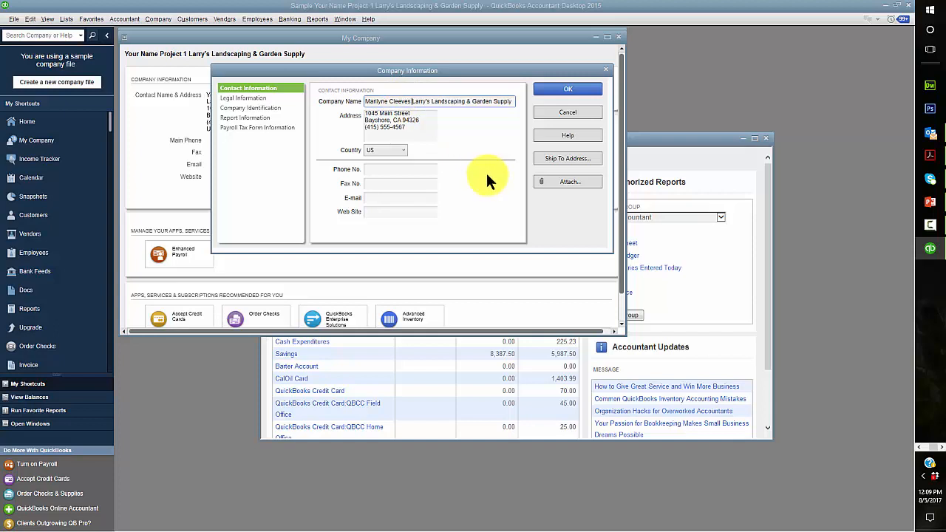
{"action": "left_click", "coordinate": [580, 89]}
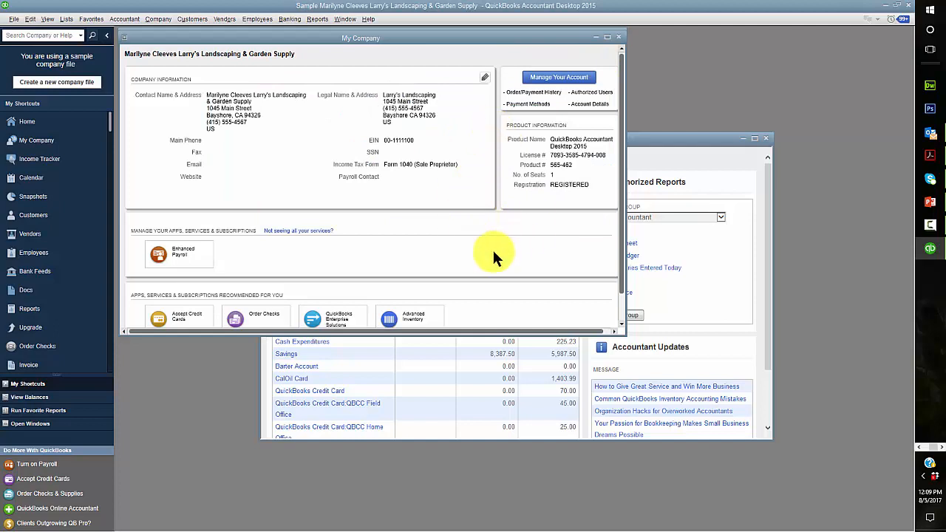
{"action": "left_click", "coordinate": [618, 37]}
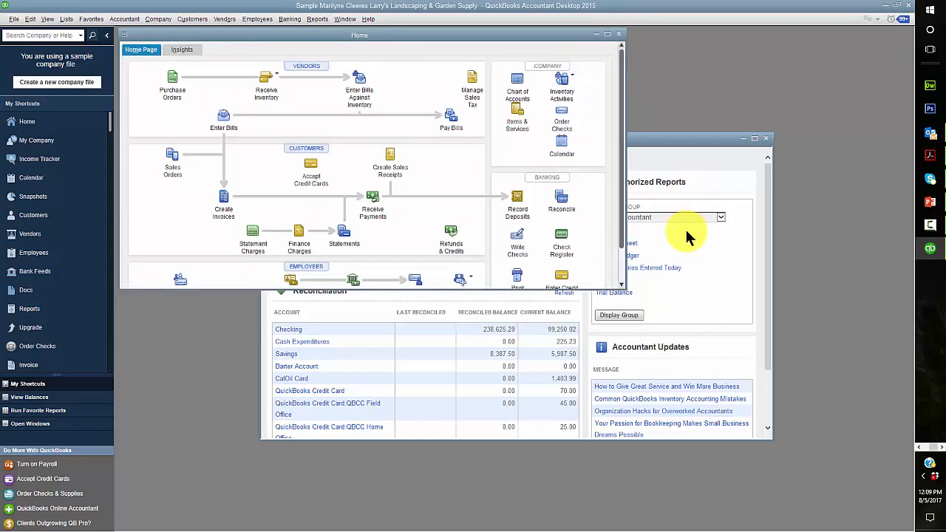
{"action": "left_click", "coordinate": [608, 34]}
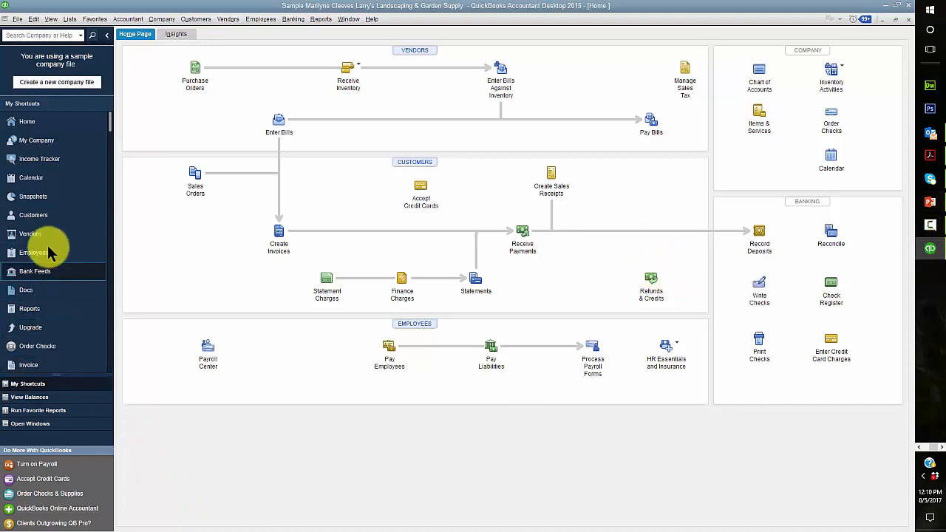
In the Report Center, set the Profit & Loss Standard start date to 10/1/2018
{"action": "left_click", "coordinate": [30, 310]}
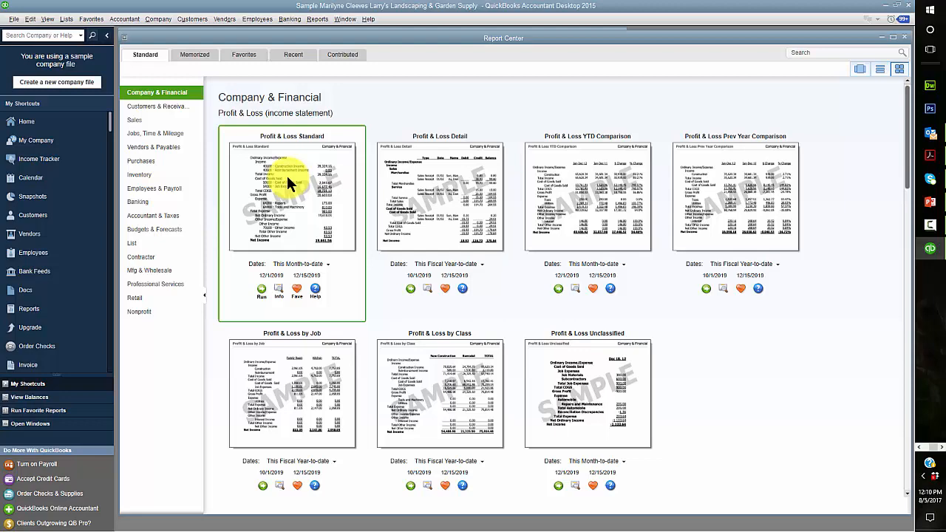
{"action": "left_click", "coordinate": [279, 277]}
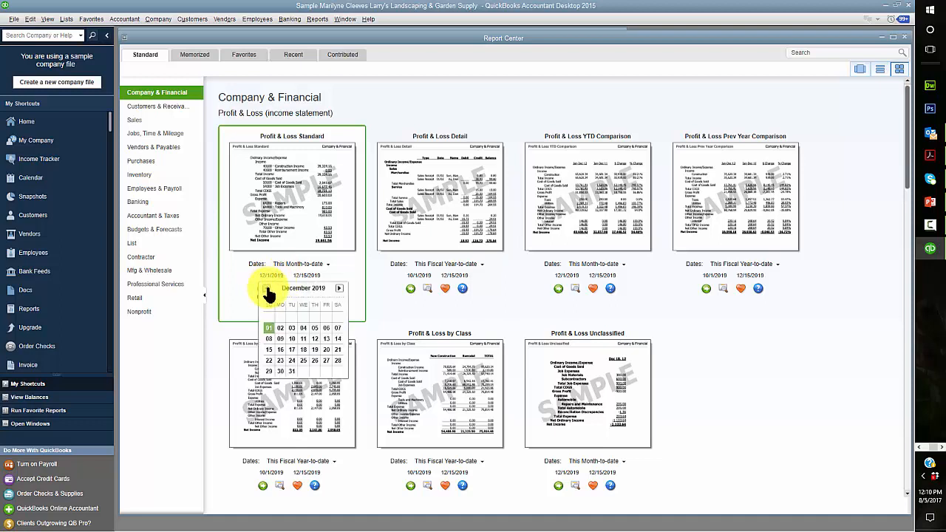
{"action": "left_click", "coordinate": [267, 288]}
{"action": "left_click", "coordinate": [266, 288]}
{"action": "left_click", "coordinate": [266, 288]}
{"action": "left_click", "coordinate": [267, 288]}
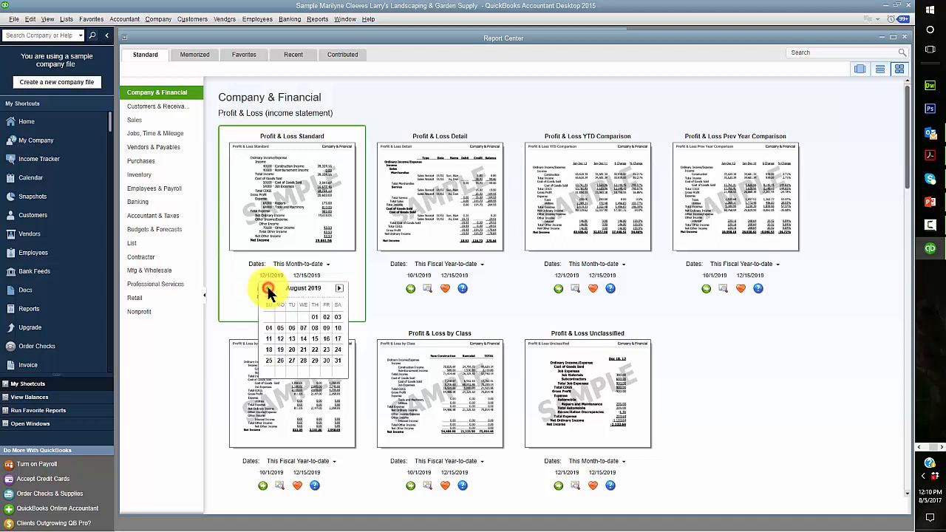
{"action": "left_click", "coordinate": [266, 288]}
{"action": "left_click", "coordinate": [267, 288]}
{"action": "left_click", "coordinate": [267, 289]}
{"action": "left_click", "coordinate": [267, 288]}
{"action": "left_click", "coordinate": [267, 288]}
{"action": "left_click", "coordinate": [267, 289]}
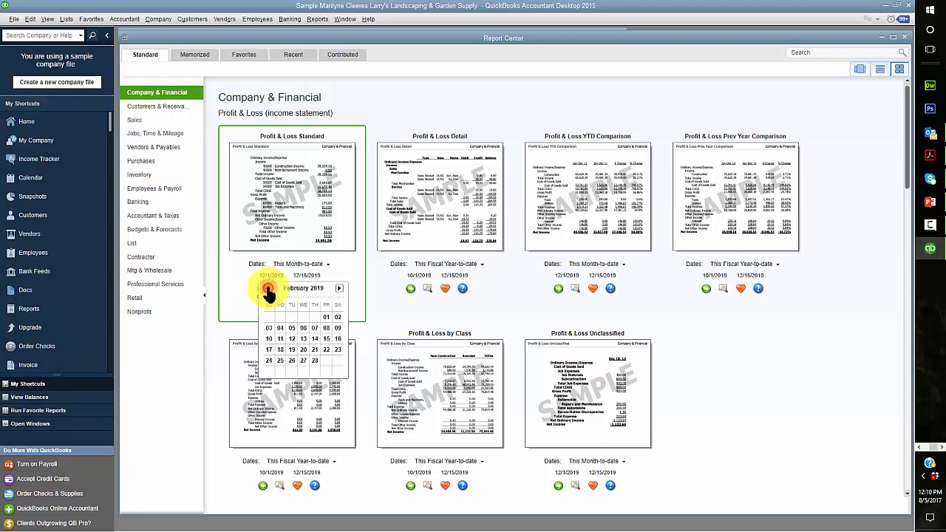
{"action": "left_click", "coordinate": [267, 288]}
{"action": "left_click", "coordinate": [267, 288]}
{"action": "left_click", "coordinate": [267, 288]}
{"action": "left_click", "coordinate": [267, 288]}
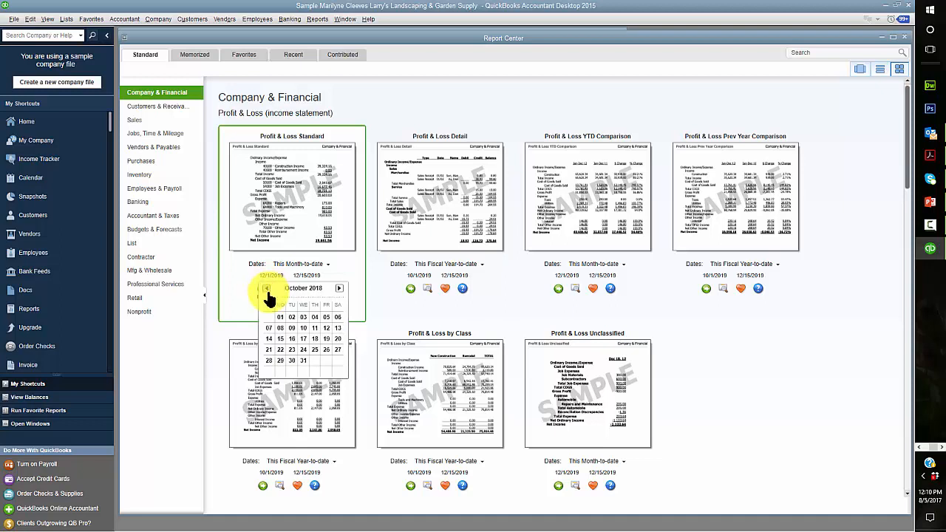
{"action": "left_click", "coordinate": [280, 317]}
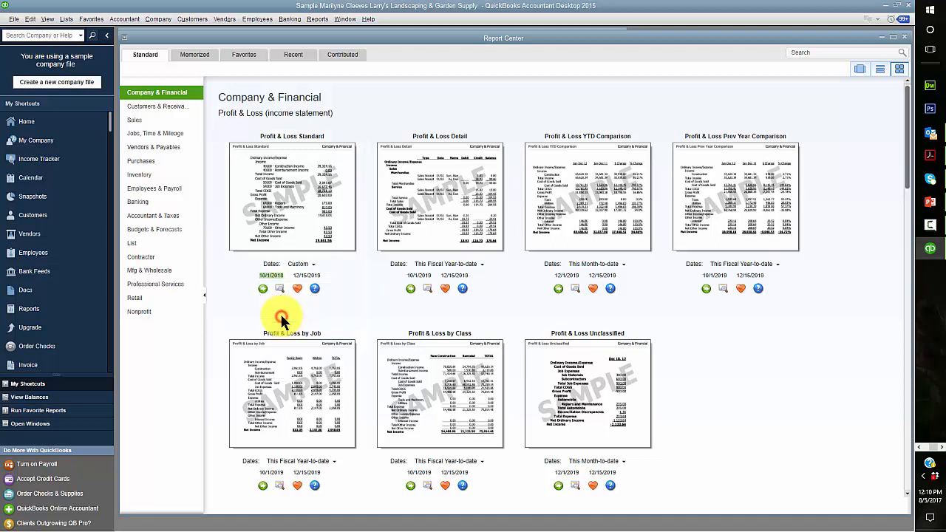
Set the end date to 9/30/2019 and run the Profit & Loss Standard report
{"action": "left_click", "coordinate": [317, 278]}
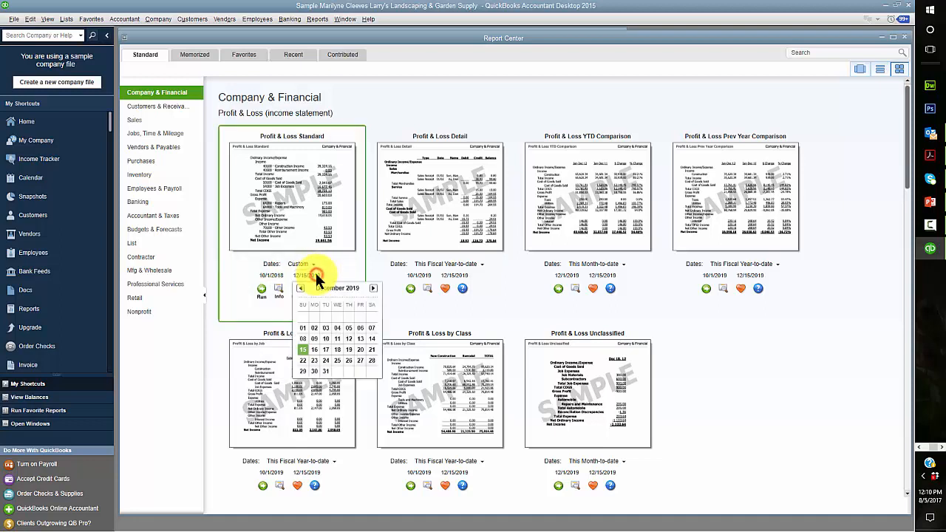
{"action": "left_click", "coordinate": [373, 289]}
{"action": "left_click", "coordinate": [373, 289]}
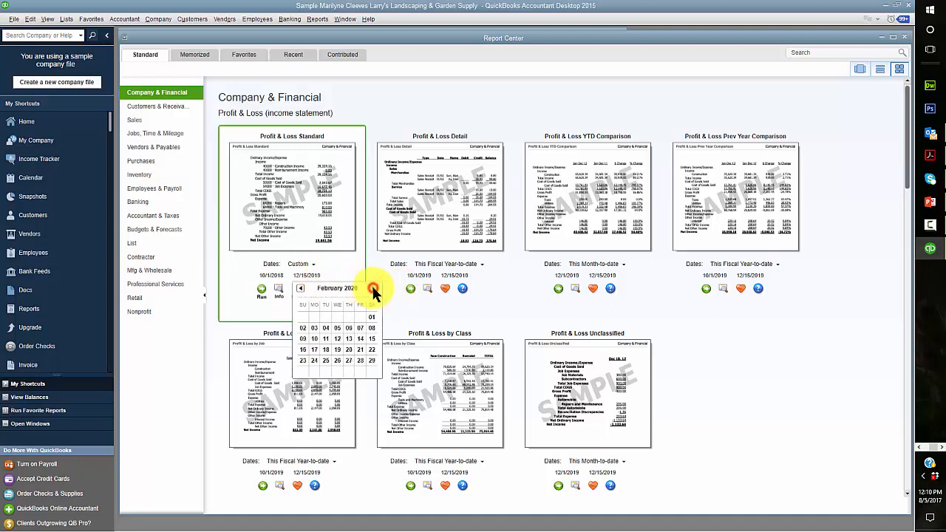
{"action": "left_click", "coordinate": [301, 288]}
{"action": "left_click", "coordinate": [302, 288]}
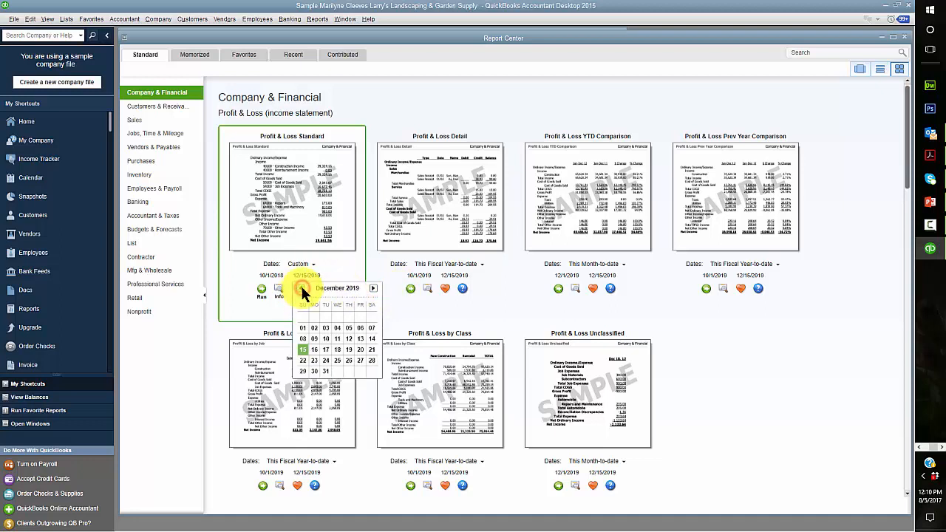
{"action": "left_click", "coordinate": [301, 288]}
{"action": "left_click", "coordinate": [301, 289]}
{"action": "left_click", "coordinate": [301, 288]}
{"action": "left_click", "coordinate": [314, 371]}
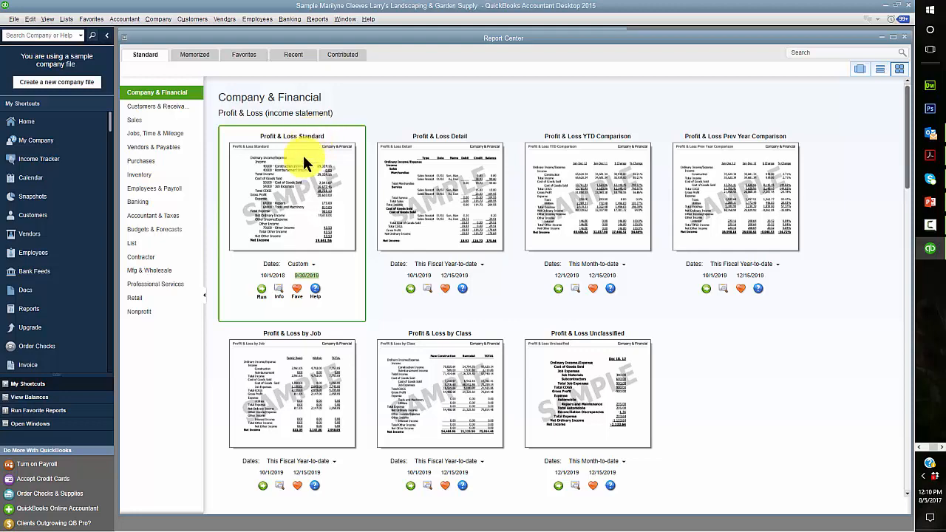
{"action": "left_click", "coordinate": [262, 288]}
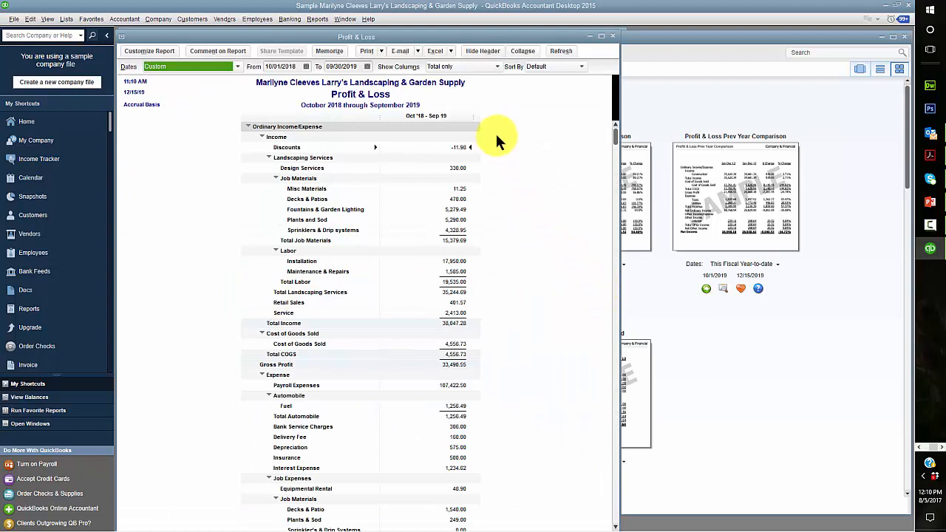
Export the report to Excel, replacing sheet PR1.3 PL in the u01a1 Reports workbook
{"action": "left_click", "coordinate": [451, 51]}
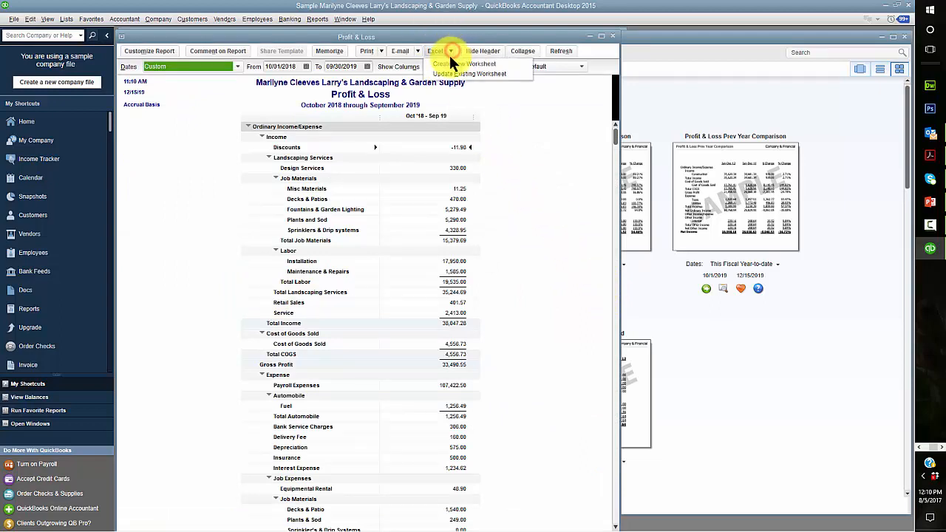
{"action": "left_click", "coordinate": [449, 63]}
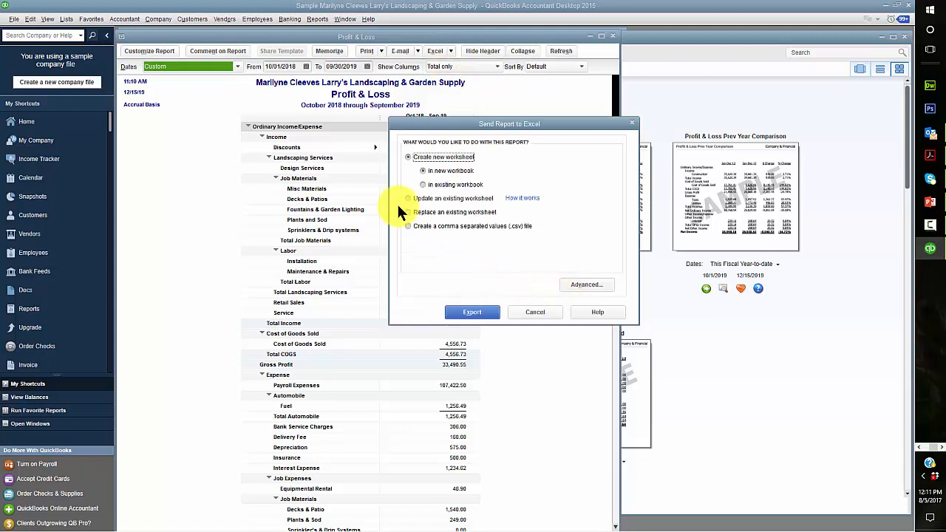
{"action": "left_click", "coordinate": [409, 212]}
{"action": "left_click", "coordinate": [586, 215]}
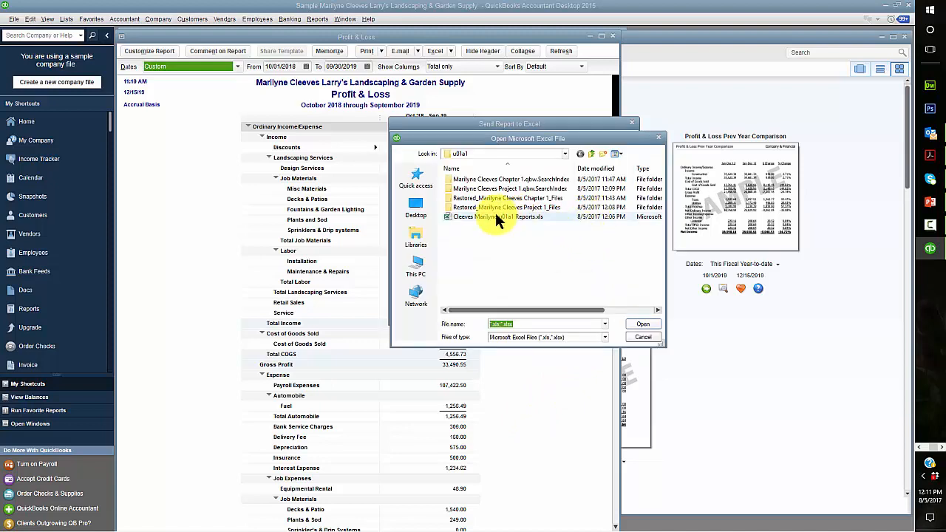
{"action": "left_click", "coordinate": [498, 217]}
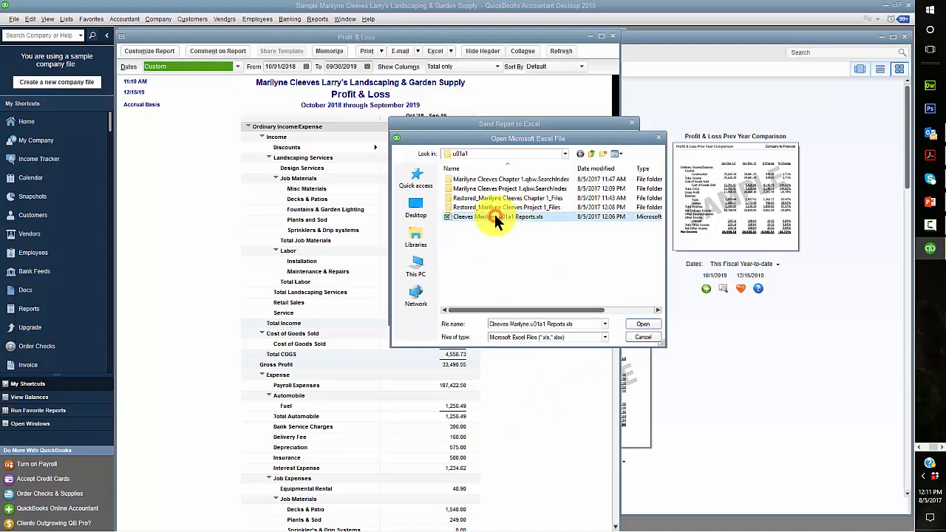
{"action": "left_click", "coordinate": [654, 324]}
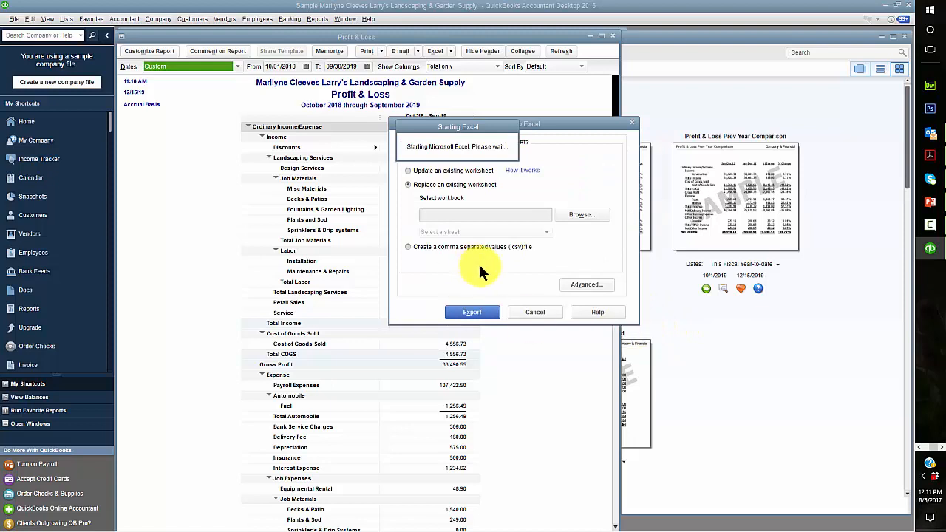
{"action": "left_click", "coordinate": [476, 231]}
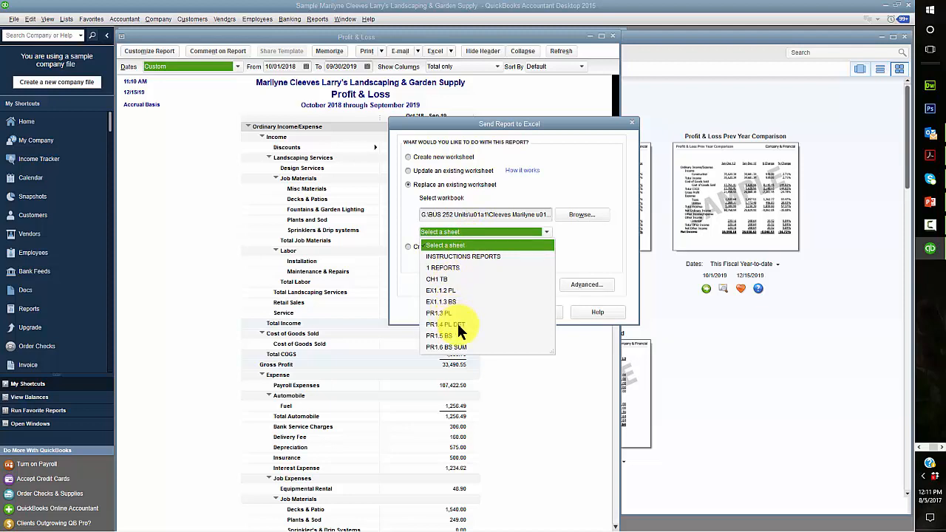
{"action": "left_click", "coordinate": [440, 311]}
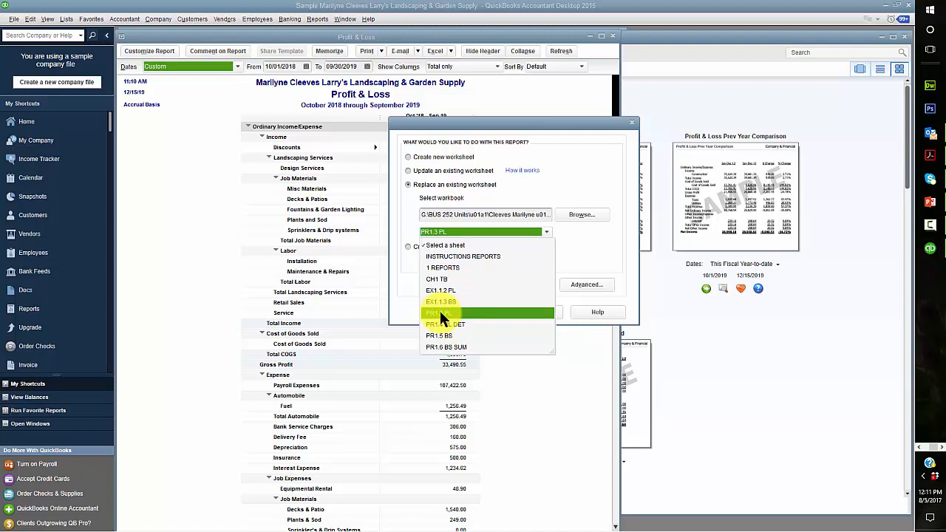
{"action": "left_click", "coordinate": [440, 313]}
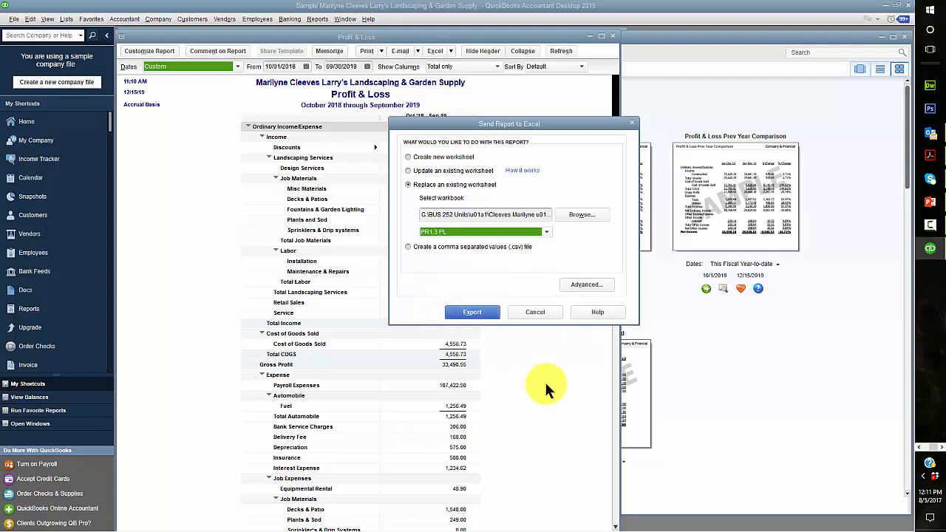
{"action": "left_click", "coordinate": [467, 312]}
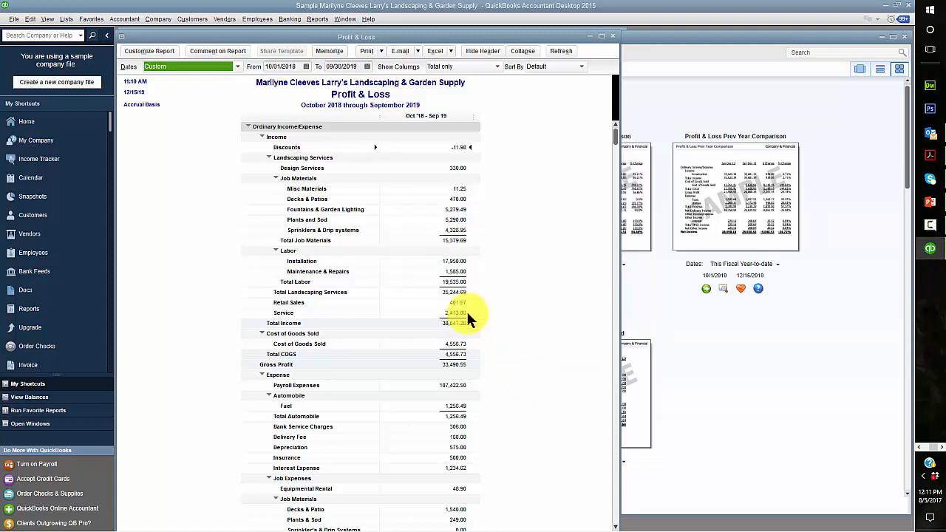
Confirm replacing PR1.3 PL, check the sheet in Excel, then close Excel answering the save prompt
{"action": "left_click", "coordinate": [501, 222]}
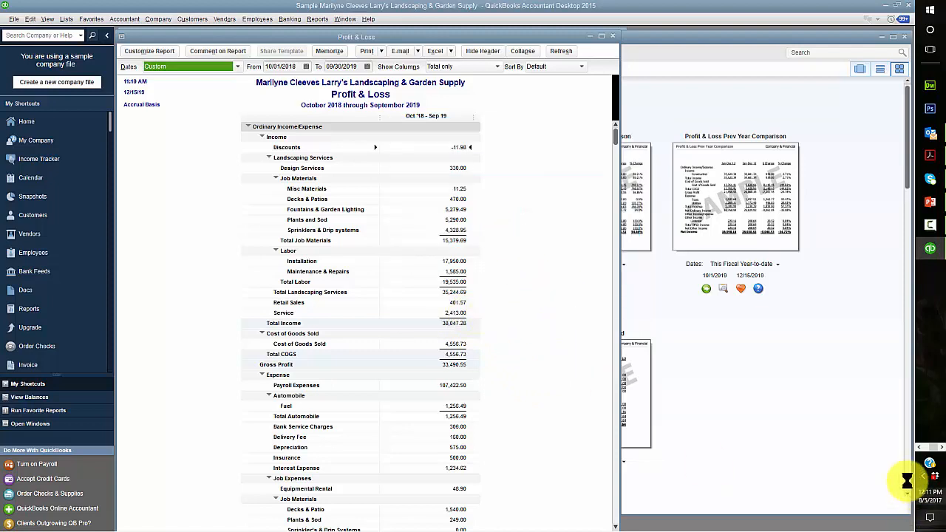
{"action": "left_click", "coordinate": [919, 448]}
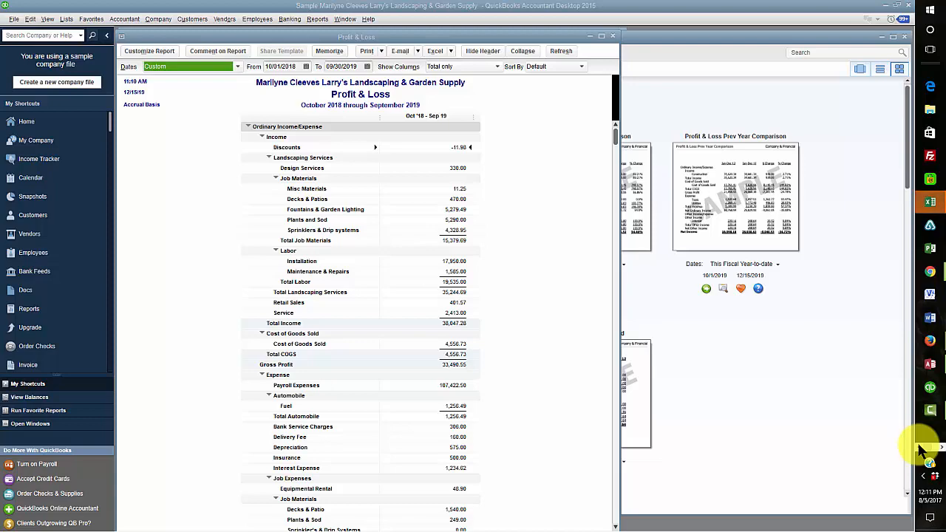
{"action": "left_click", "coordinate": [933, 203]}
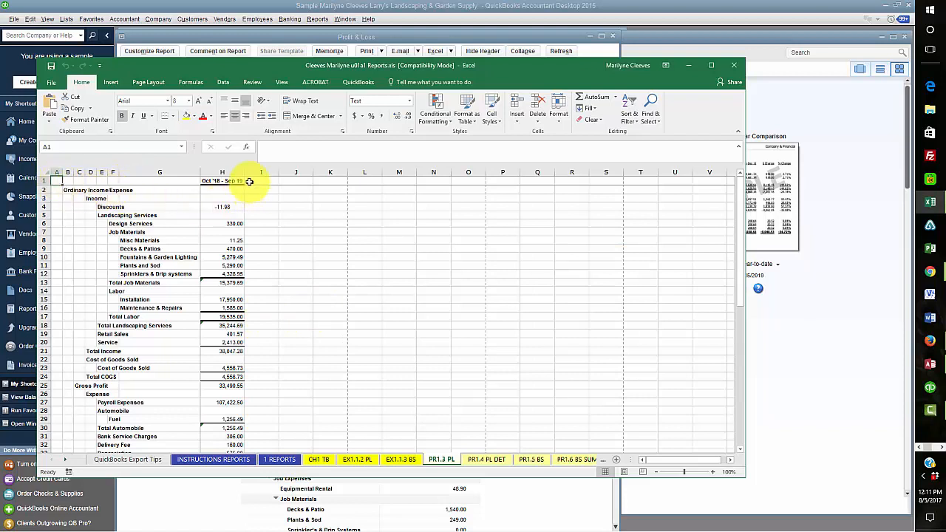
{"action": "left_click", "coordinate": [734, 68]}
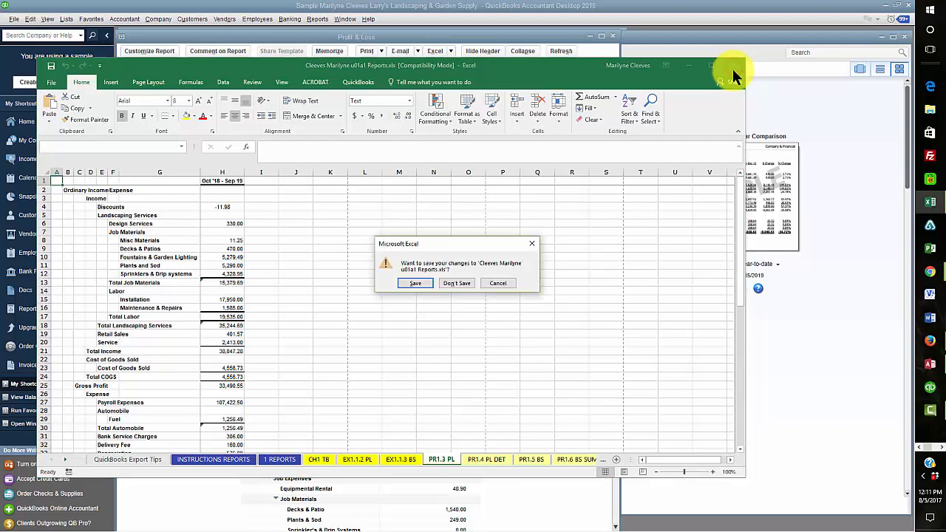
{"action": "left_click", "coordinate": [448, 284]}
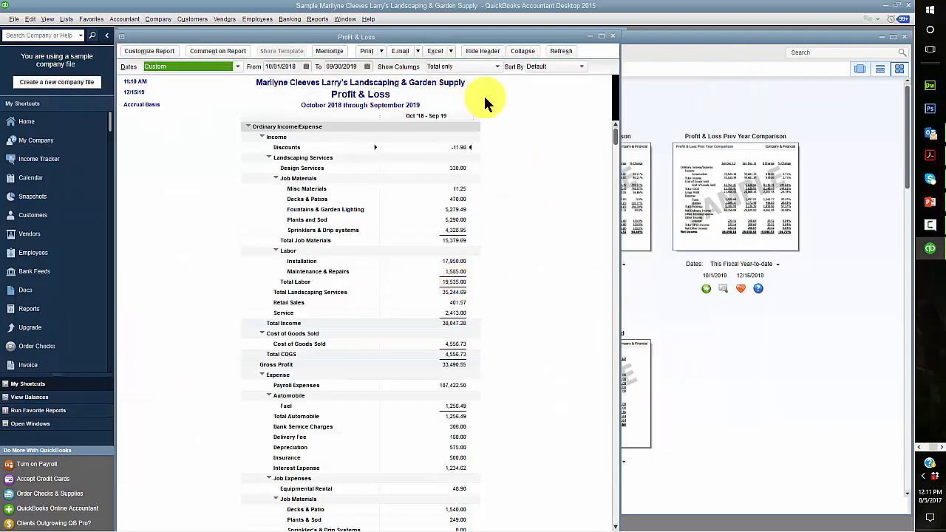
Start a new Excel export set to replace an existing worksheet, then bring the instructions PDF into view
{"action": "left_click", "coordinate": [448, 52]}
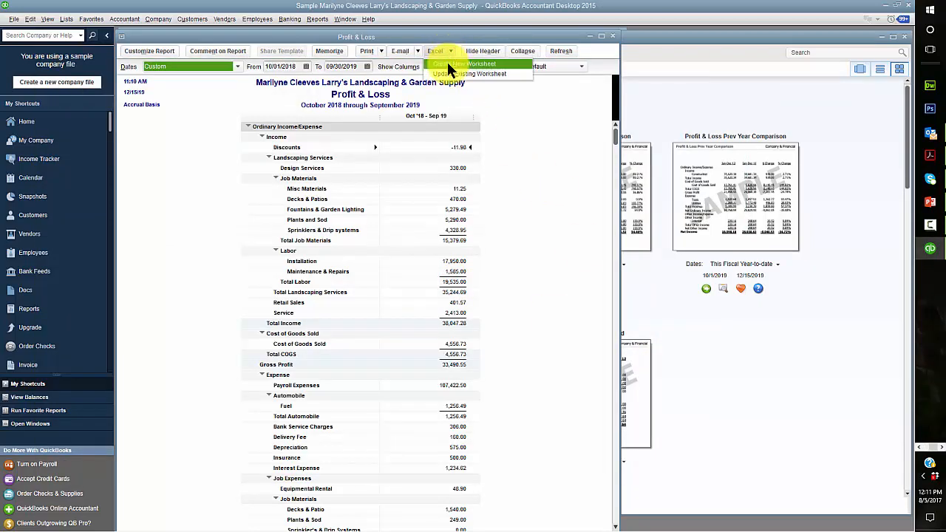
{"action": "left_click", "coordinate": [448, 65]}
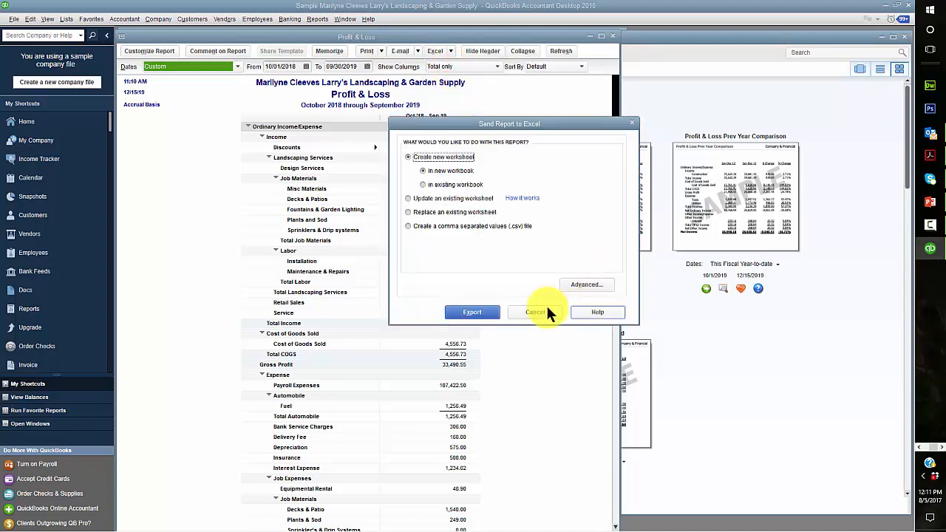
{"action": "left_click", "coordinate": [409, 212]}
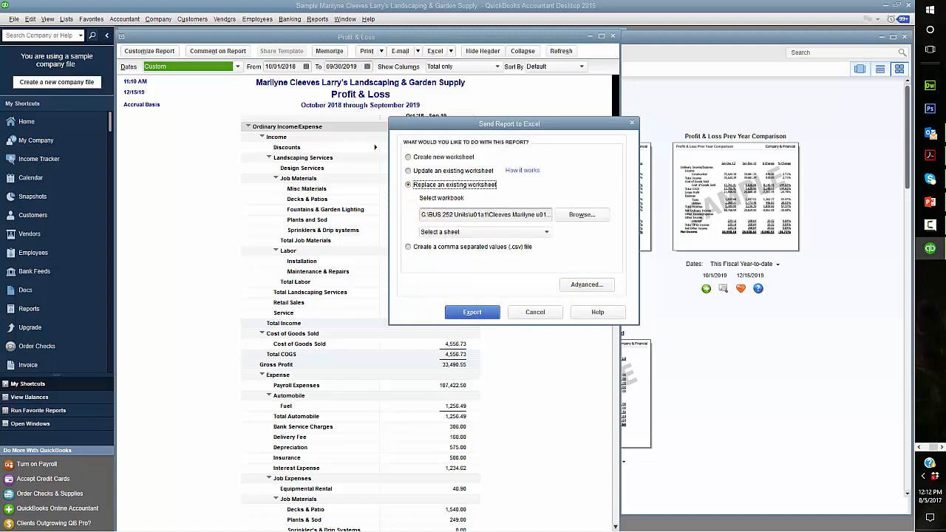
{"action": "key", "text": "alt+Tab"}
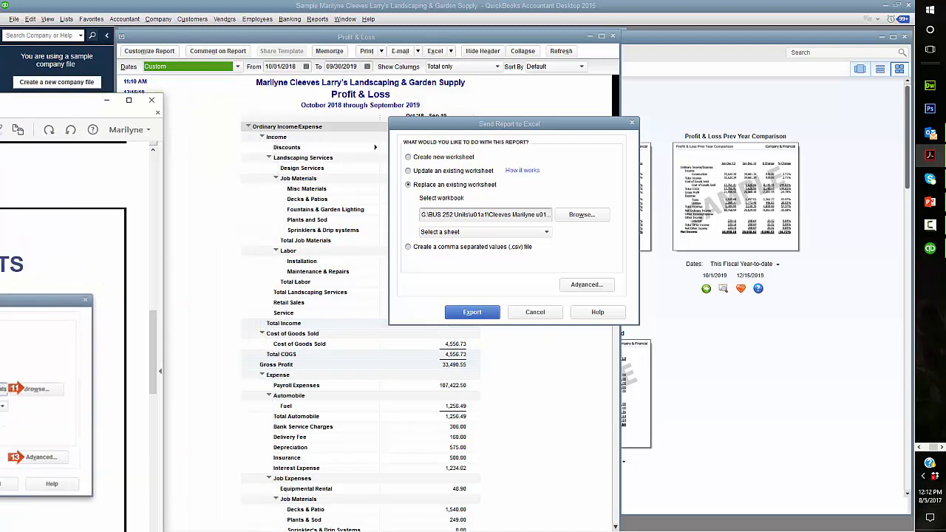
{"action": "left_click_drag", "start_coordinate": [34, 75], "coordinate": [464, 39]}
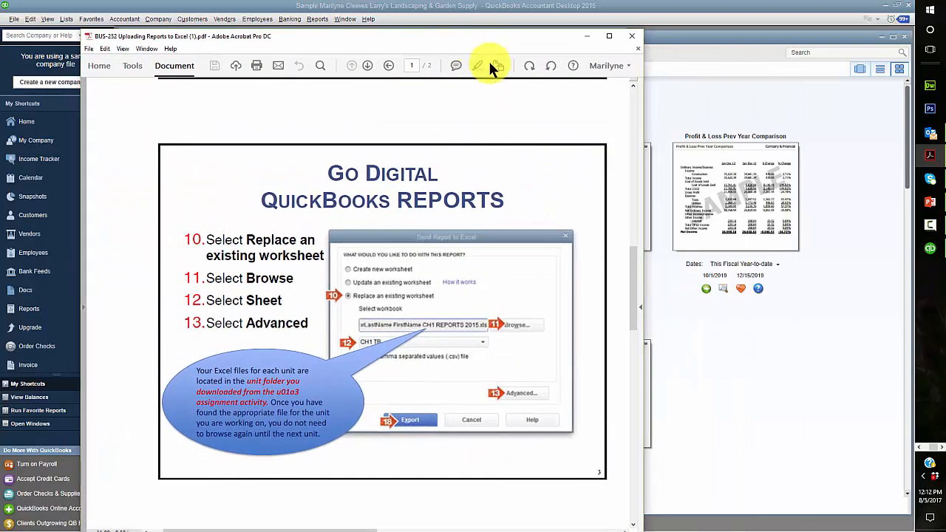
Scroll the instructions PDF to steps 14–17, then move it aside to reveal the export dialog
{"action": "left_click_drag", "start_coordinate": [629, 266], "coordinate": [0, 43]}
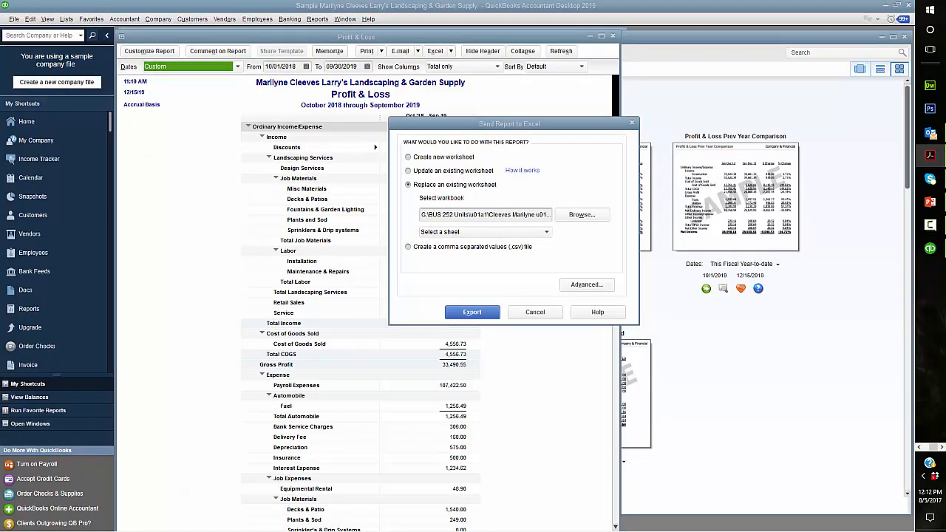
{"action": "left_click_drag", "start_coordinate": [0, 33], "coordinate": [479, 10]}
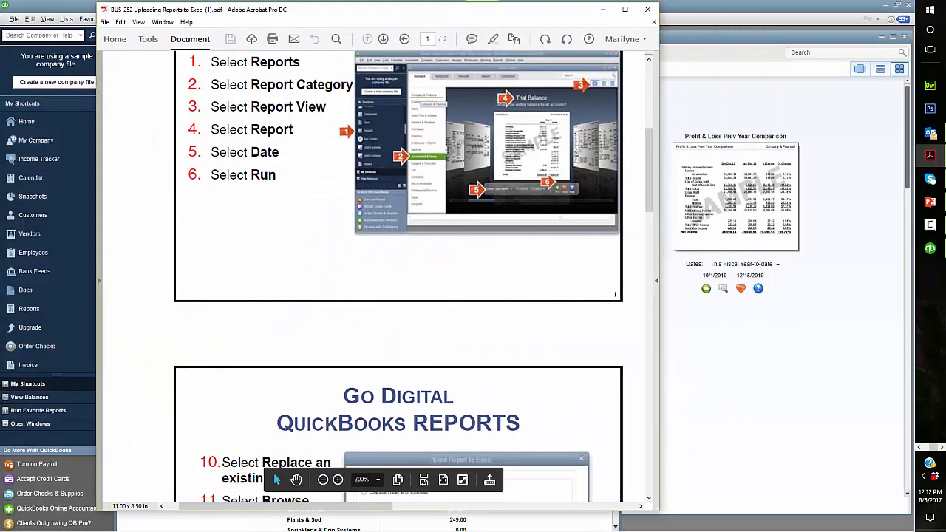
{"action": "left_click_drag", "start_coordinate": [379, 510], "coordinate": [602, 517]}
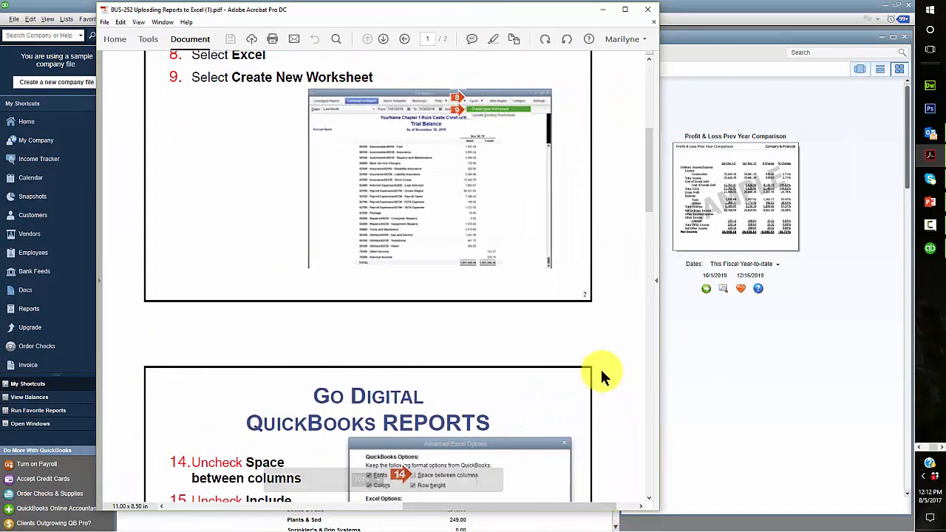
{"action": "scroll", "coordinate": [583, 367], "scroll_direction": "down", "scroll_amount": 2}
{"action": "scroll", "coordinate": [583, 362], "scroll_direction": "down", "scroll_amount": 5}
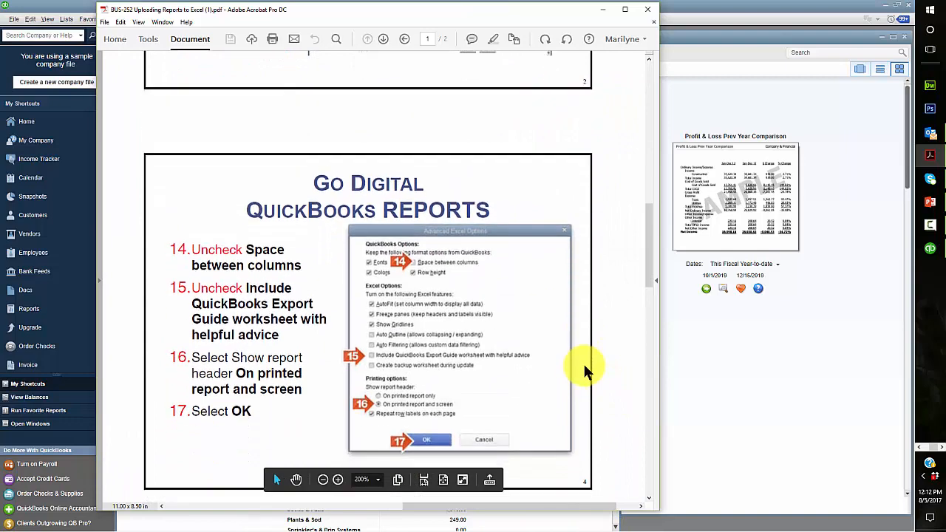
{"action": "scroll", "coordinate": [583, 296], "scroll_direction": "up", "scroll_amount": 5}
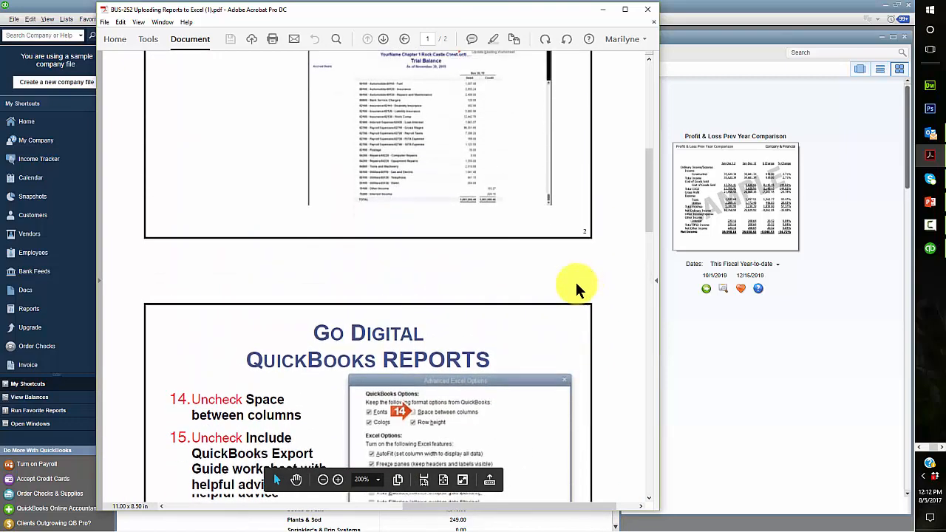
{"action": "scroll", "coordinate": [579, 285], "scroll_direction": "down", "scroll_amount": 2}
{"action": "scroll", "coordinate": [578, 285], "scroll_direction": "down", "scroll_amount": 2}
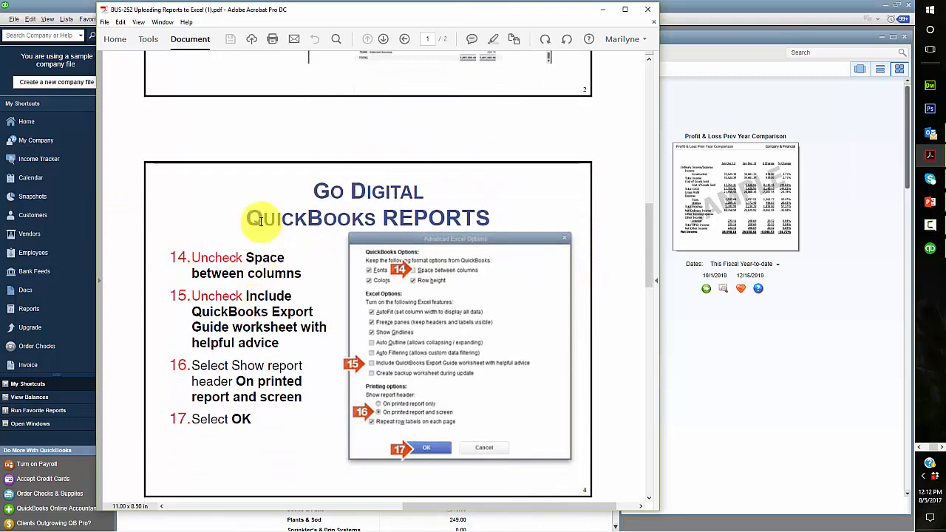
{"action": "left_click_drag", "start_coordinate": [308, 11], "coordinate": [0, 15]}
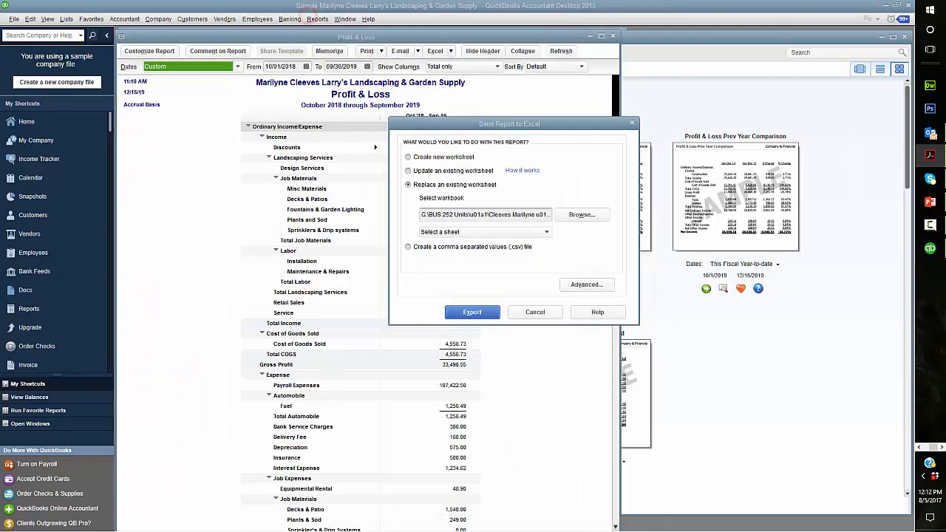
In Advanced options, turn off column spacing and the Export Guide, and show the header on printed report and screen
{"action": "left_click", "coordinate": [597, 282]}
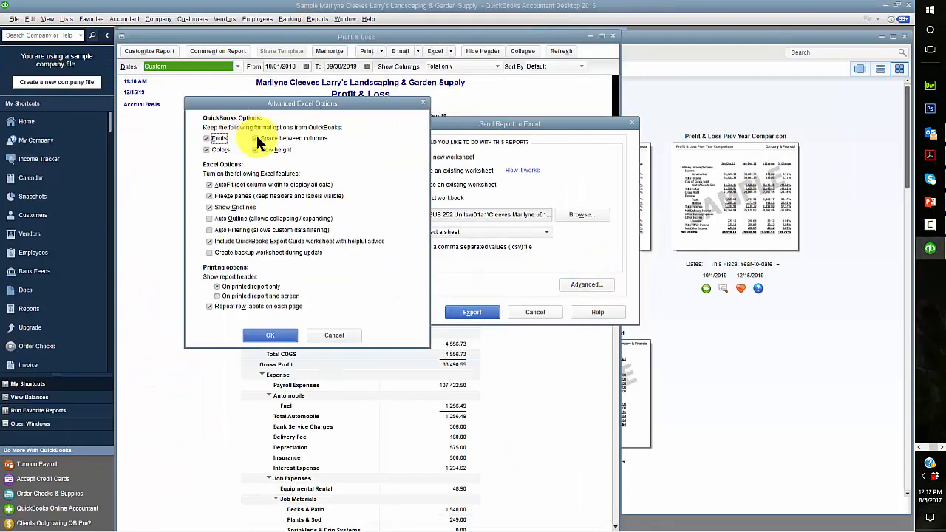
{"action": "left_click", "coordinate": [255, 138]}
{"action": "left_click", "coordinate": [210, 239]}
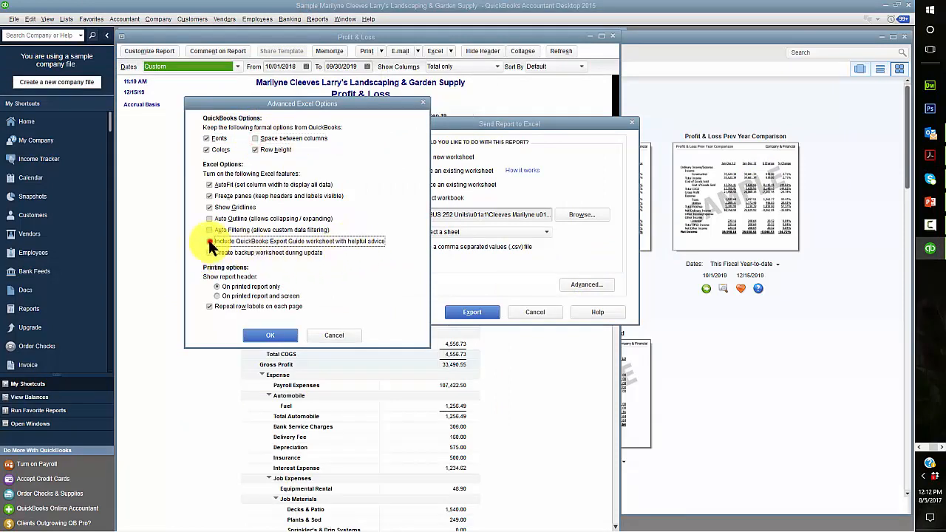
{"action": "left_click", "coordinate": [217, 295]}
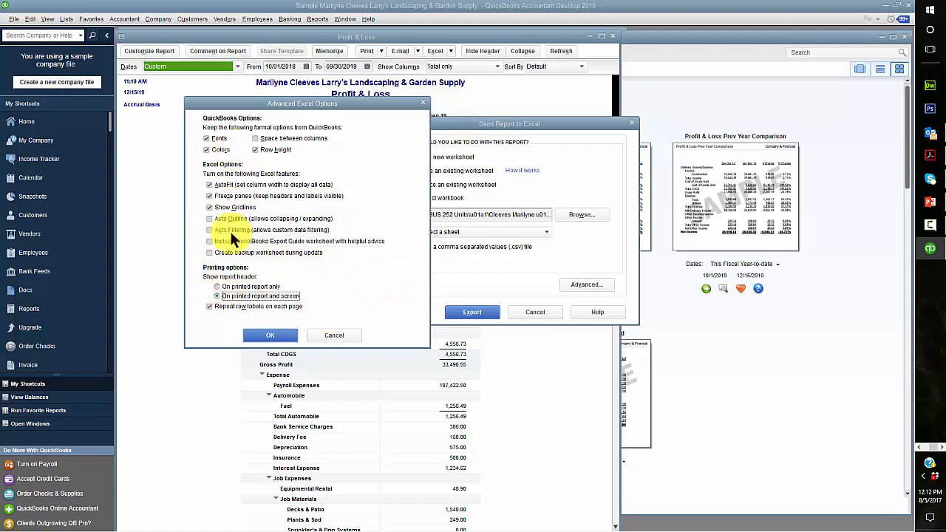
{"action": "left_click_drag", "start_coordinate": [0, 54], "coordinate": [0, 37]}
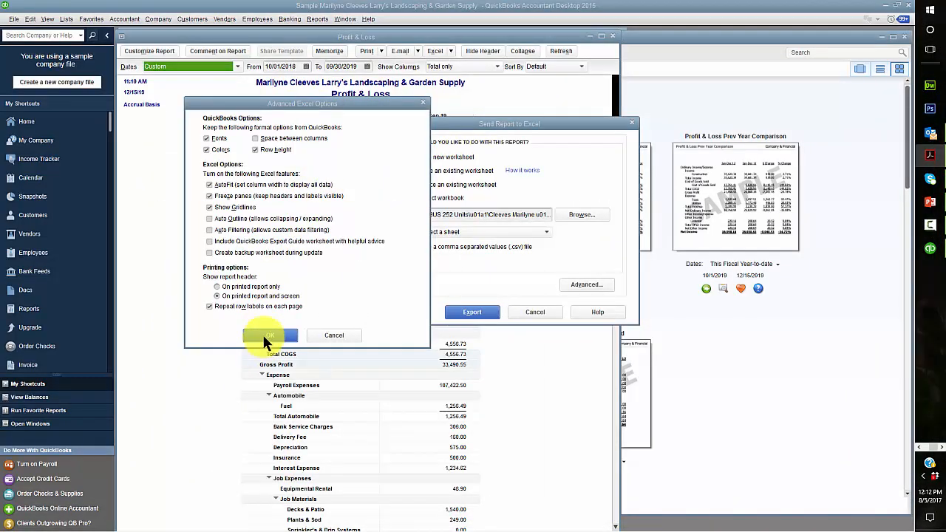
{"action": "left_click", "coordinate": [264, 334]}
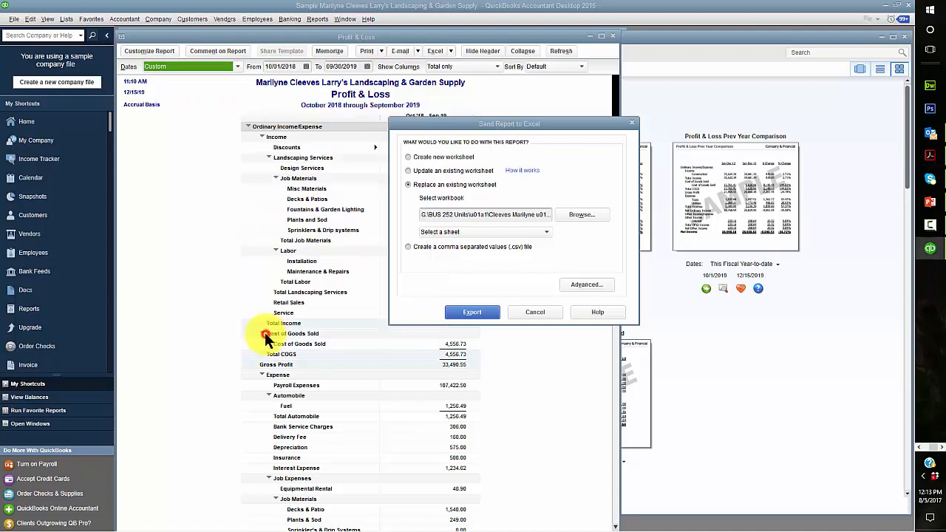
Export to sheet PR1.3 PL, confirm the replacement, and bring the Excel workbook forward
{"action": "left_click", "coordinate": [543, 233]}
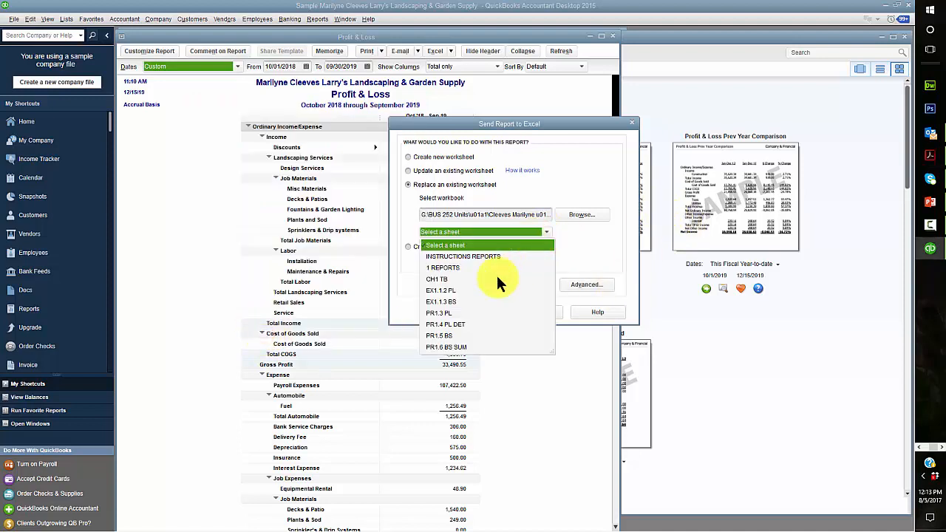
{"action": "left_click", "coordinate": [437, 312]}
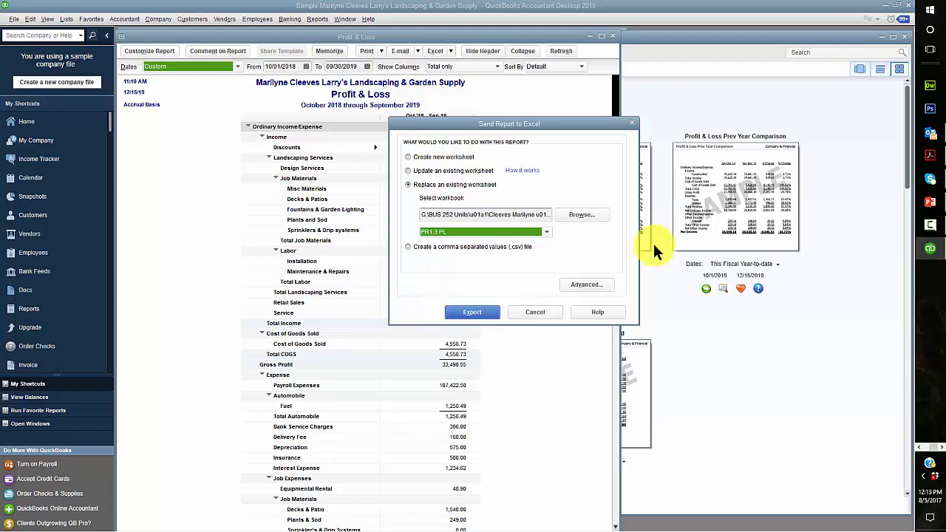
{"action": "left_click", "coordinate": [464, 310]}
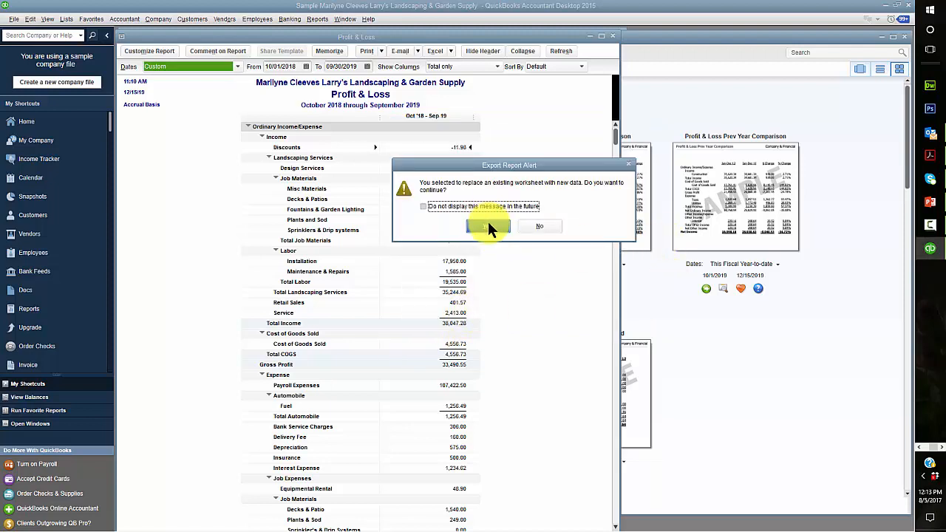
{"action": "left_click", "coordinate": [488, 227]}
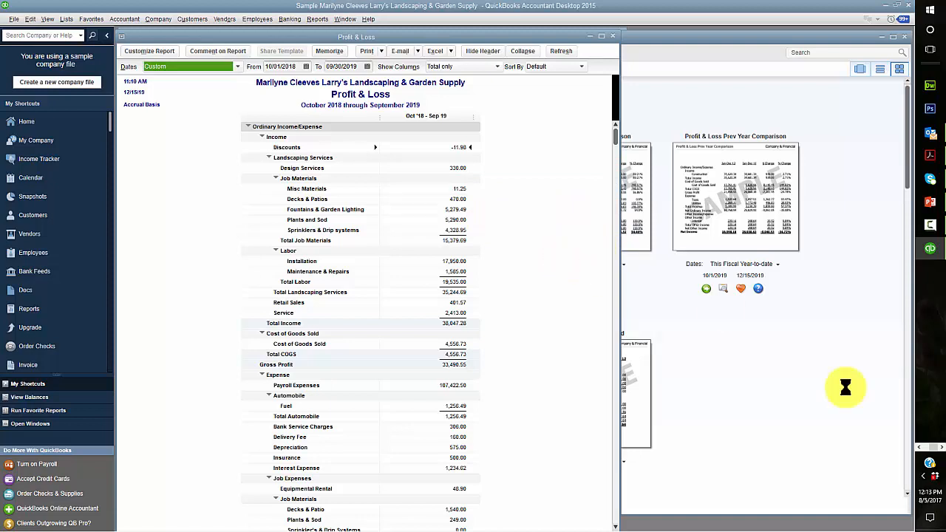
{"action": "left_click", "coordinate": [919, 448]}
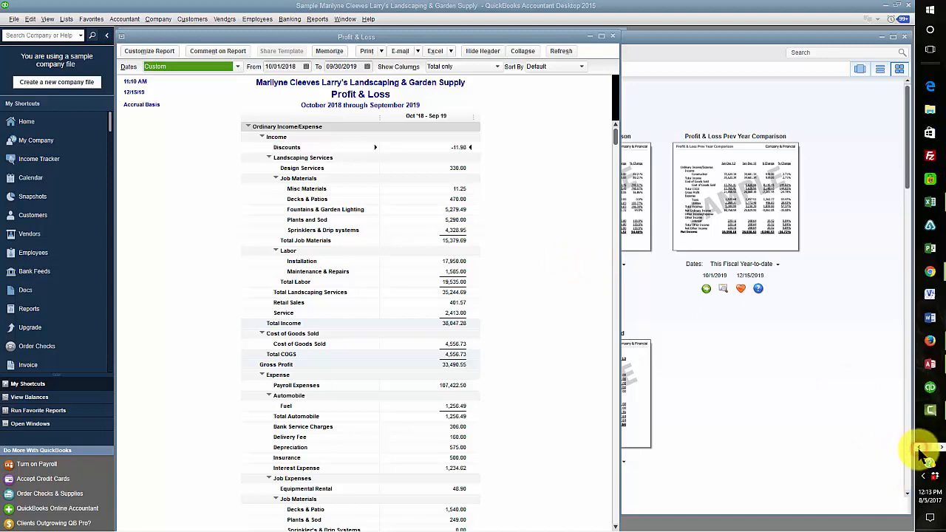
{"action": "left_click", "coordinate": [932, 205]}
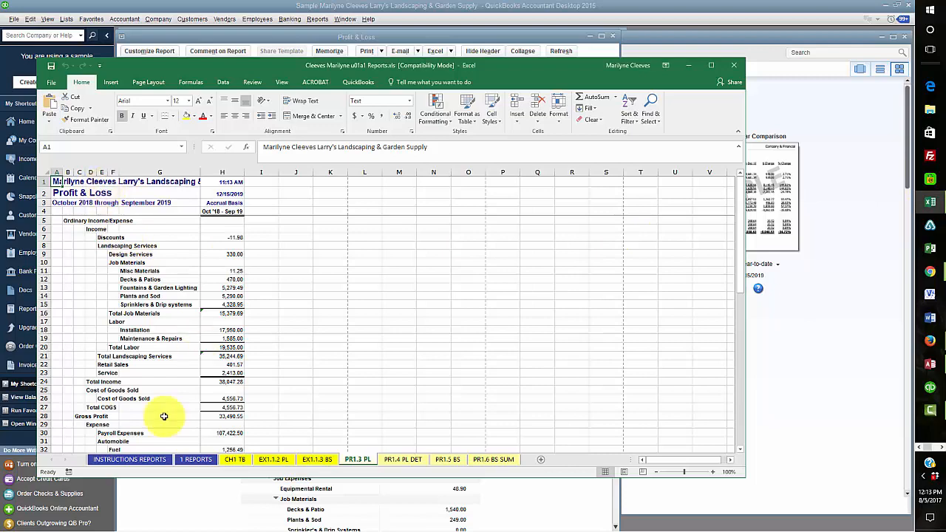
Review the exported PR1.3 PL sheet and save the reports workbook
{"action": "scroll", "coordinate": [288, 328], "scroll_direction": "down", "scroll_amount": 19}
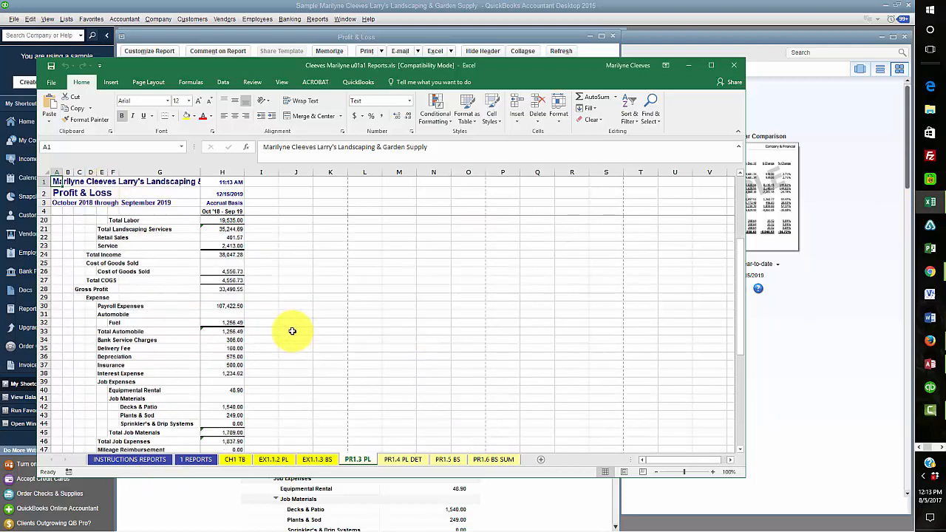
{"action": "scroll", "coordinate": [292, 340], "scroll_direction": "up", "scroll_amount": 10}
{"action": "scroll", "coordinate": [291, 339], "scroll_direction": "up", "scroll_amount": 9}
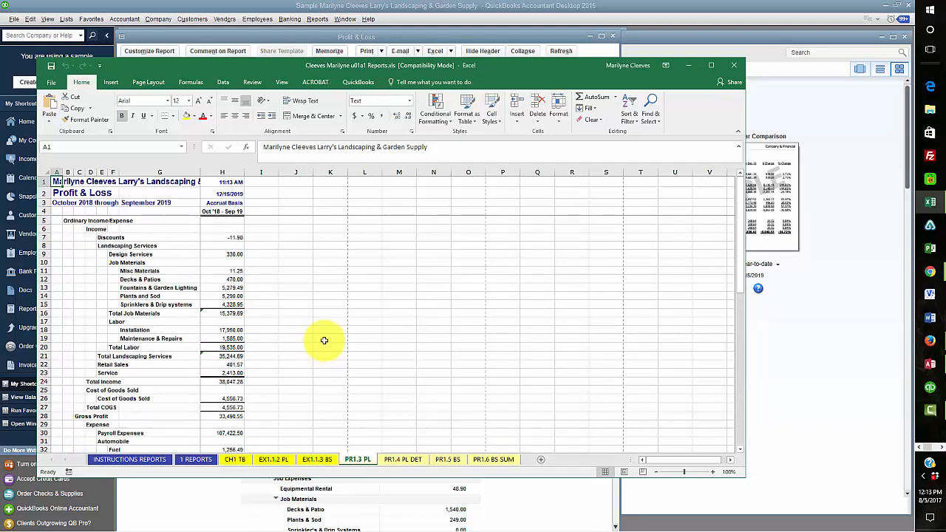
{"action": "left_click", "coordinate": [51, 65]}
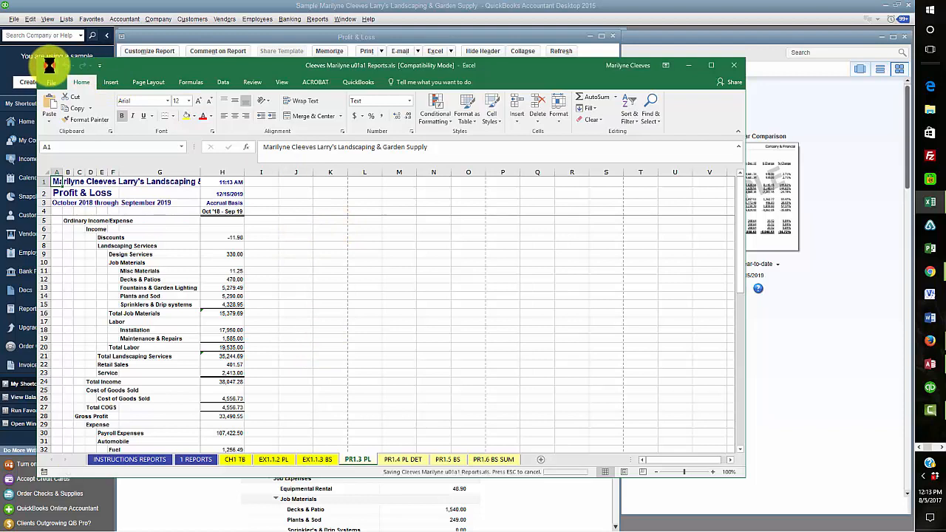
Mark 'x' in B13 for Profit & Loss Statement, Standard on 1 REPORTS, save and close Excel
{"action": "left_click", "coordinate": [318, 459]}
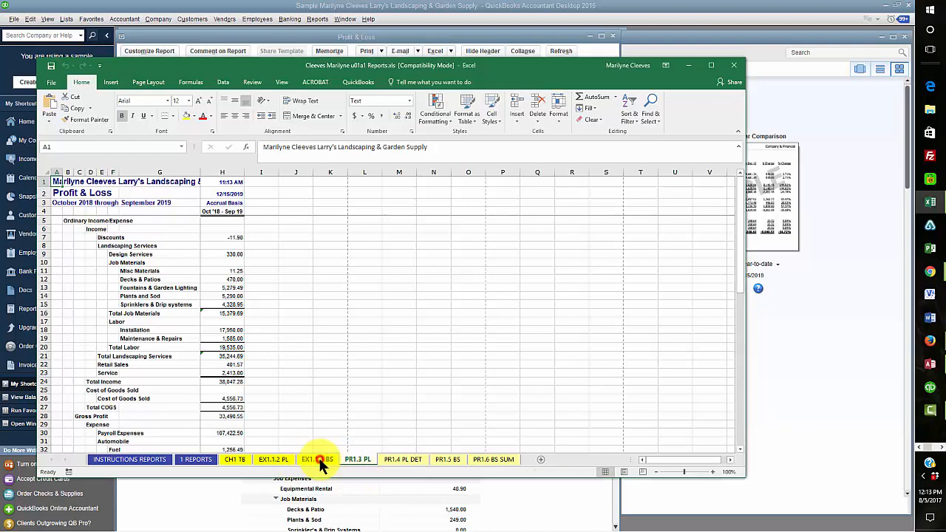
{"action": "left_click", "coordinate": [273, 459]}
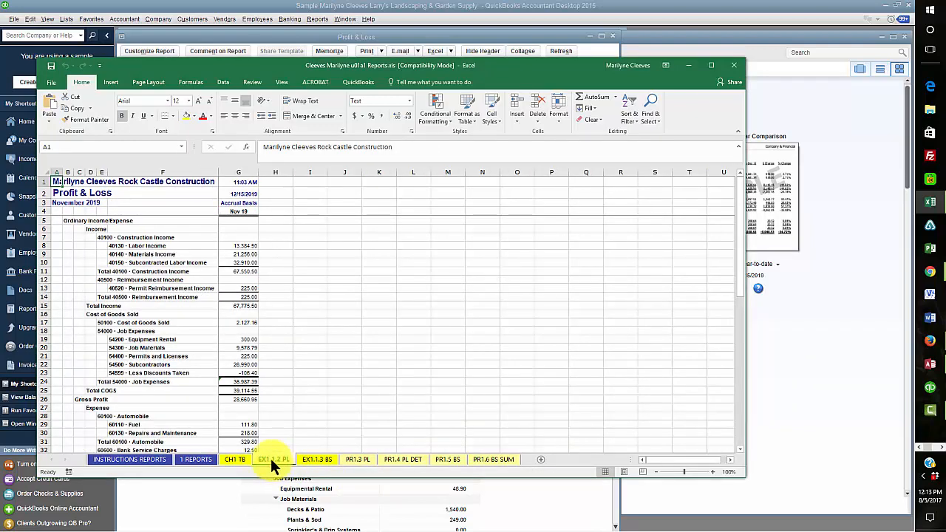
{"action": "left_click", "coordinate": [235, 459]}
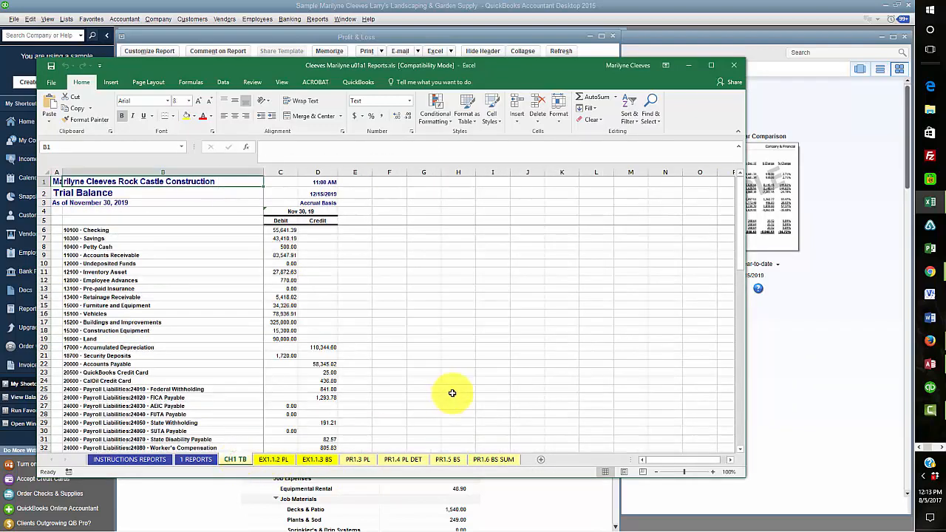
{"action": "left_click", "coordinate": [196, 459]}
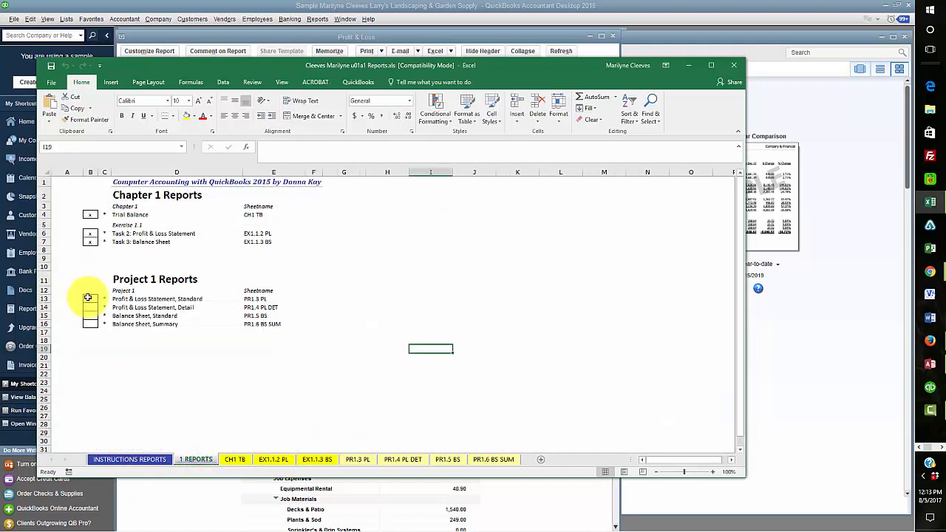
{"action": "left_click", "coordinate": [89, 299]}
{"action": "type", "text": "x"}
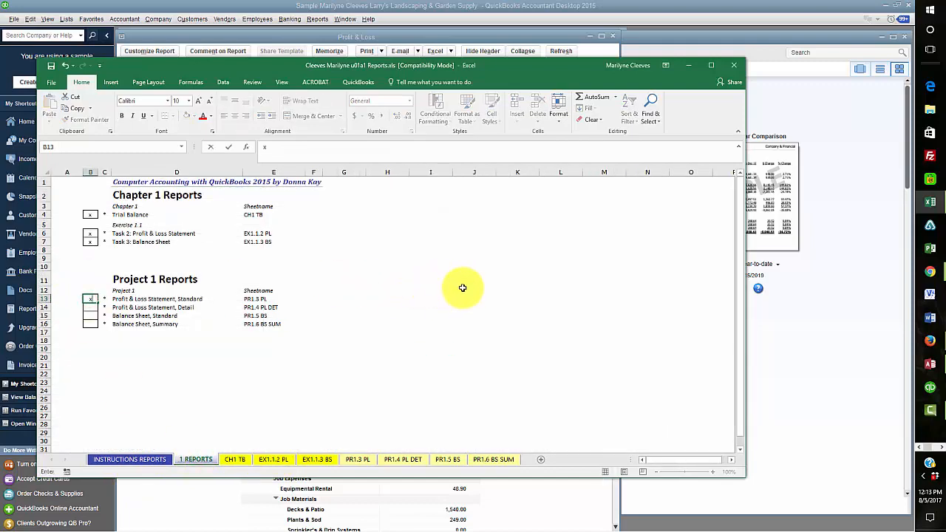
{"action": "left_click", "coordinate": [51, 66]}
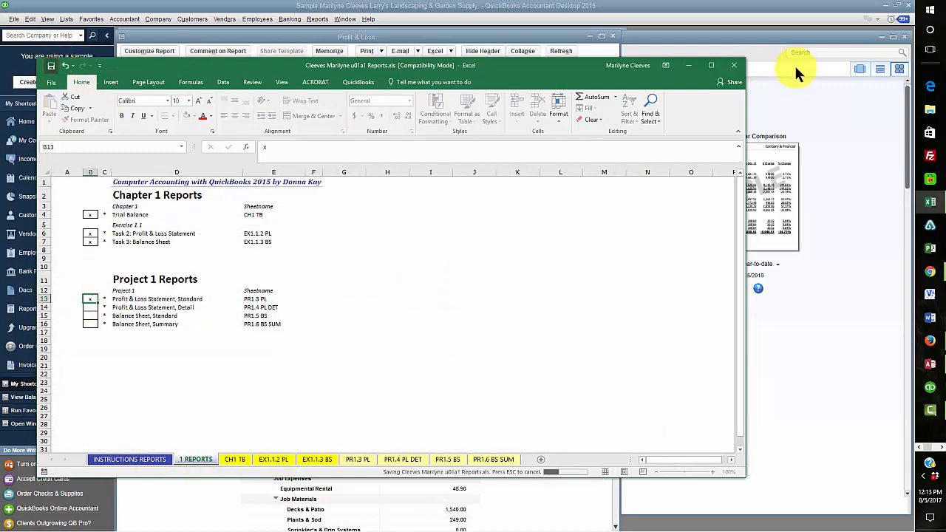
{"action": "left_click", "coordinate": [734, 68]}
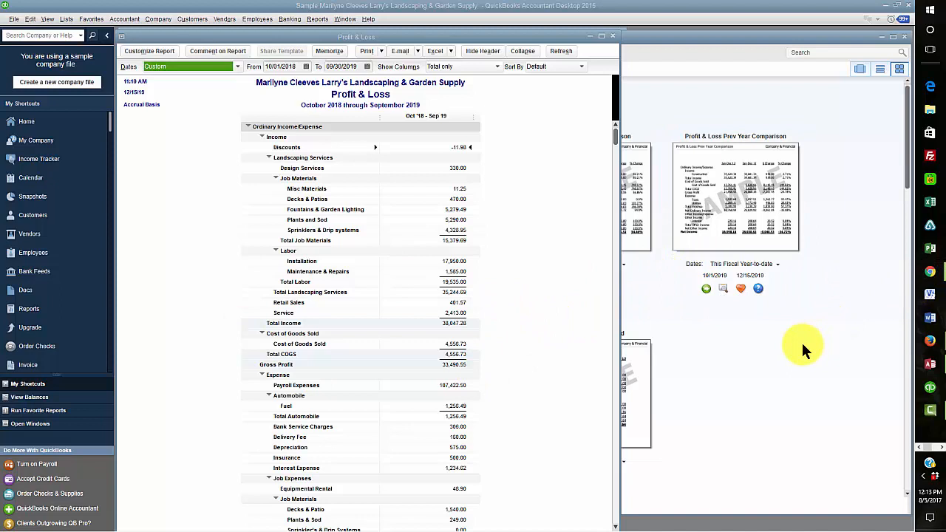
Reopen the reports workbook and check PR1.3 PL row 13: Fountains & Garden Lighting, 5279.49
{"action": "left_click", "coordinate": [932, 202]}
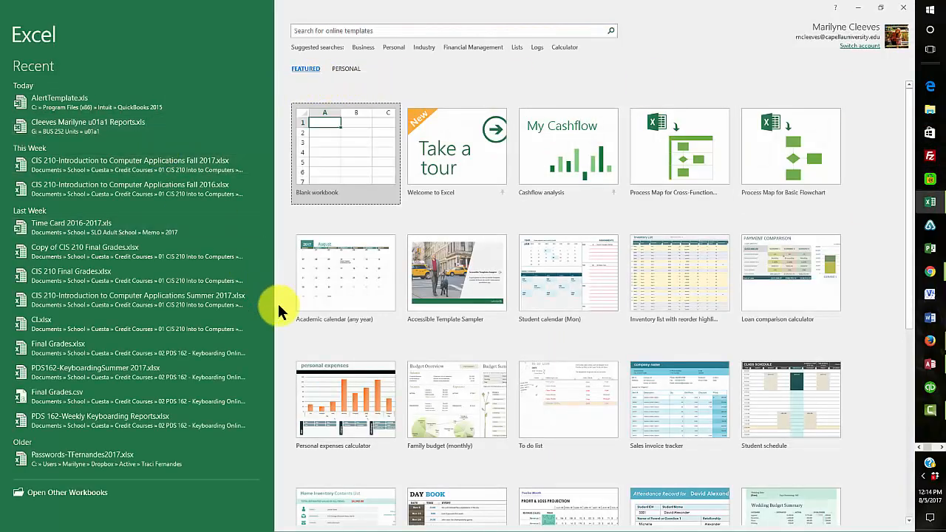
{"action": "left_click", "coordinate": [72, 122]}
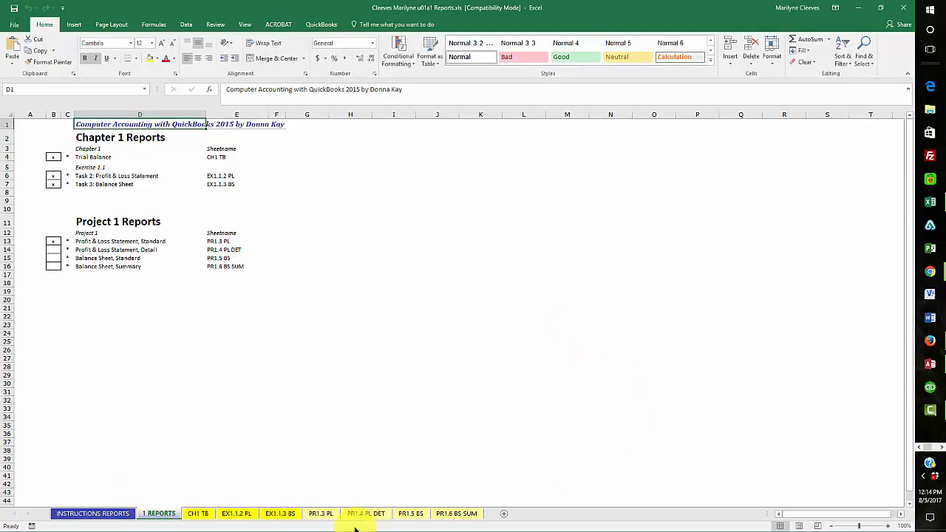
{"action": "left_click", "coordinate": [322, 515]}
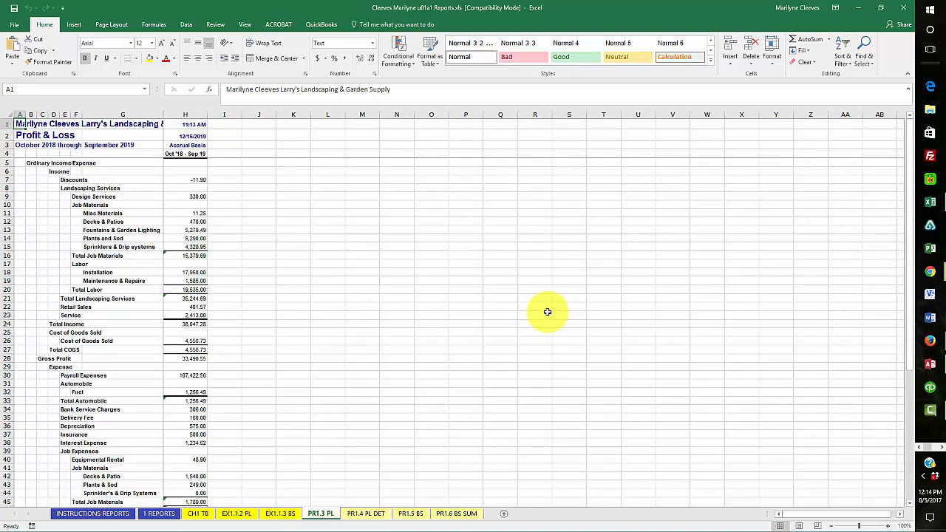
{"action": "left_click", "coordinate": [121, 231]}
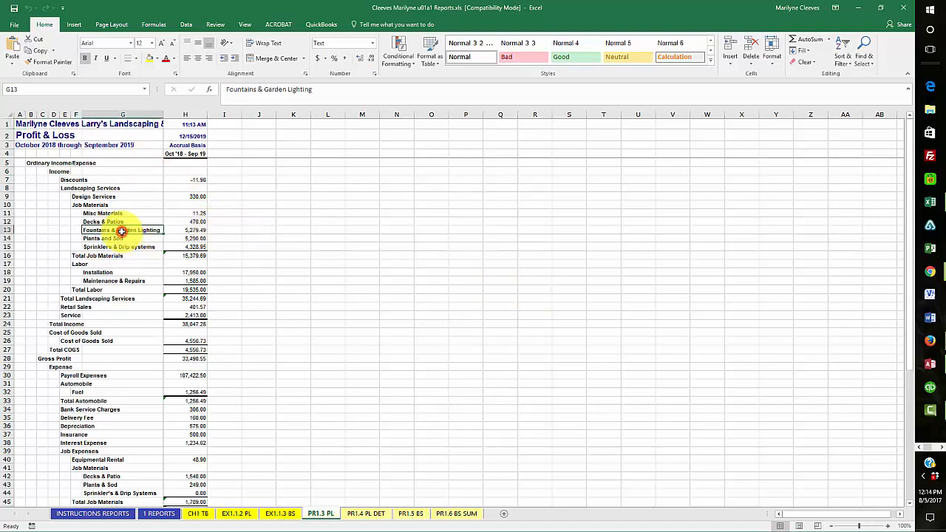
{"action": "left_click", "coordinate": [195, 232]}
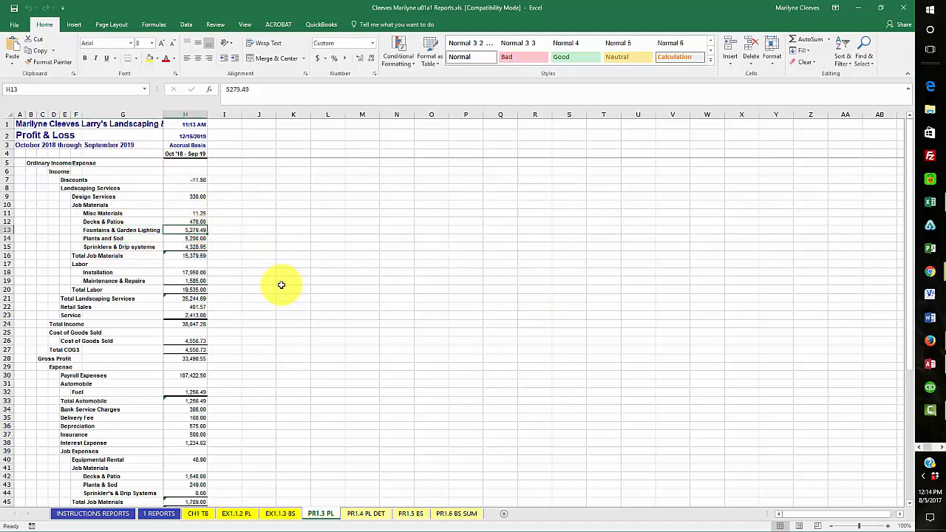
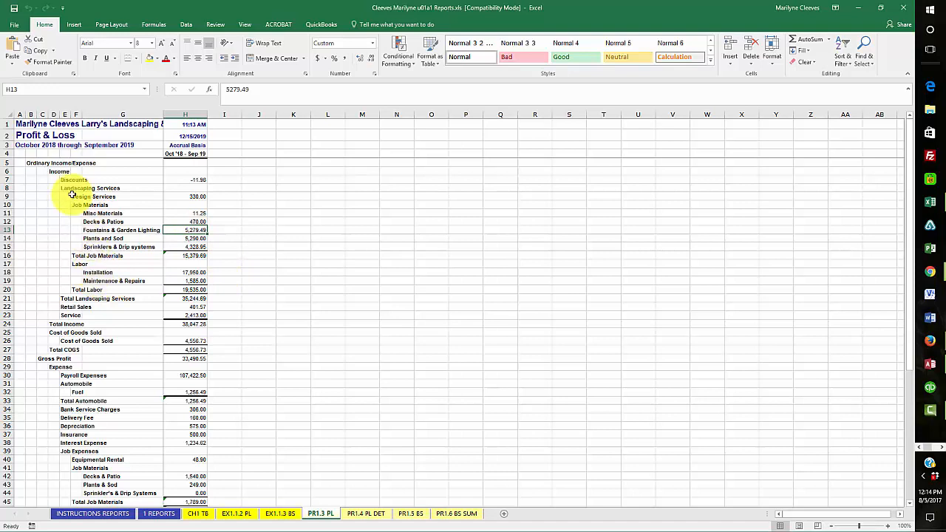
Try a yellow fill on the Installation amount in H18, then remove it
{"action": "left_click", "coordinate": [98, 272]}
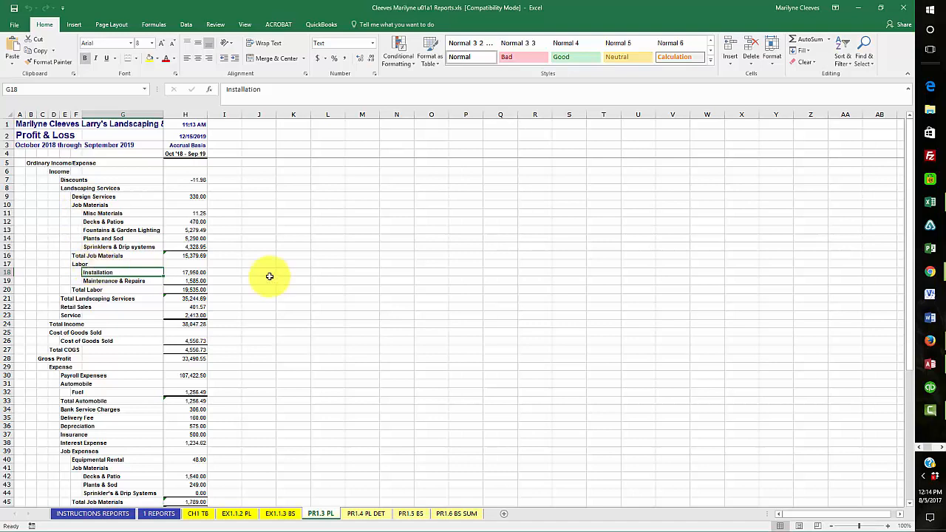
{"action": "left_click", "coordinate": [189, 272]}
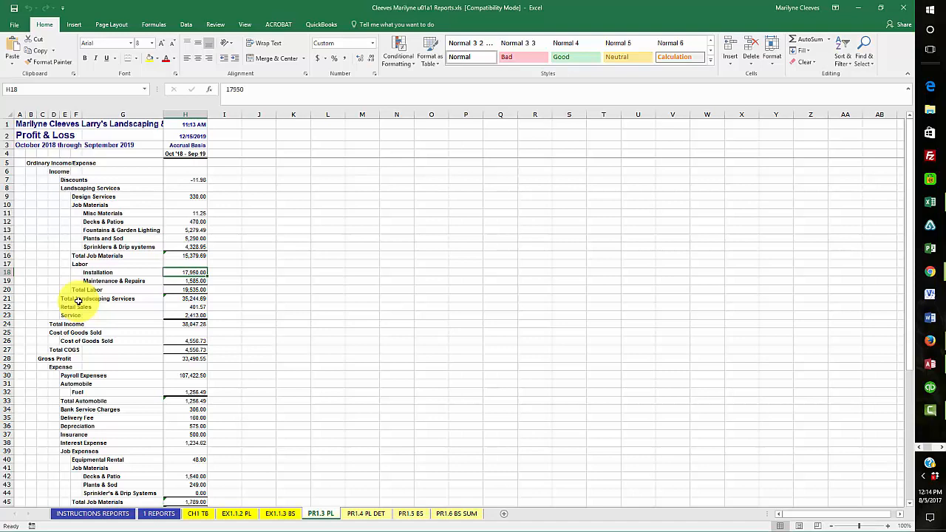
{"action": "left_click", "coordinate": [149, 58]}
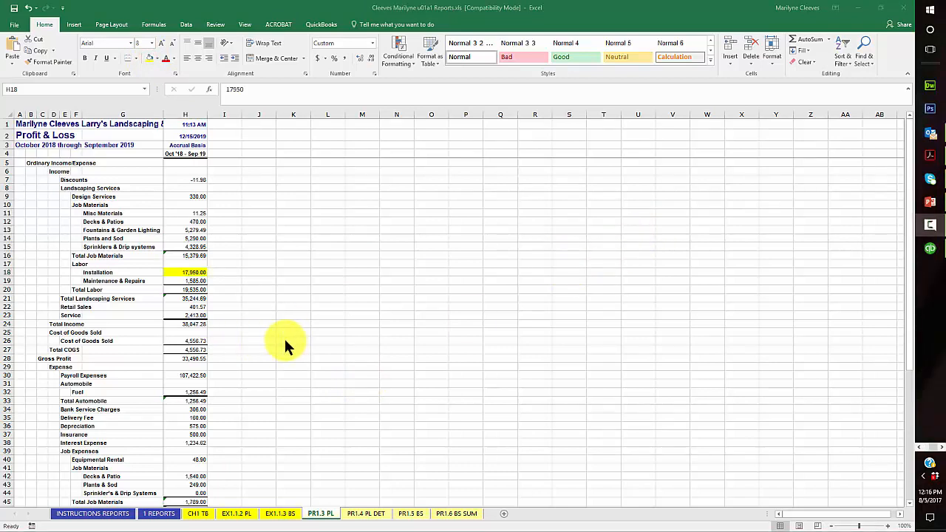
{"action": "left_click", "coordinate": [172, 271]}
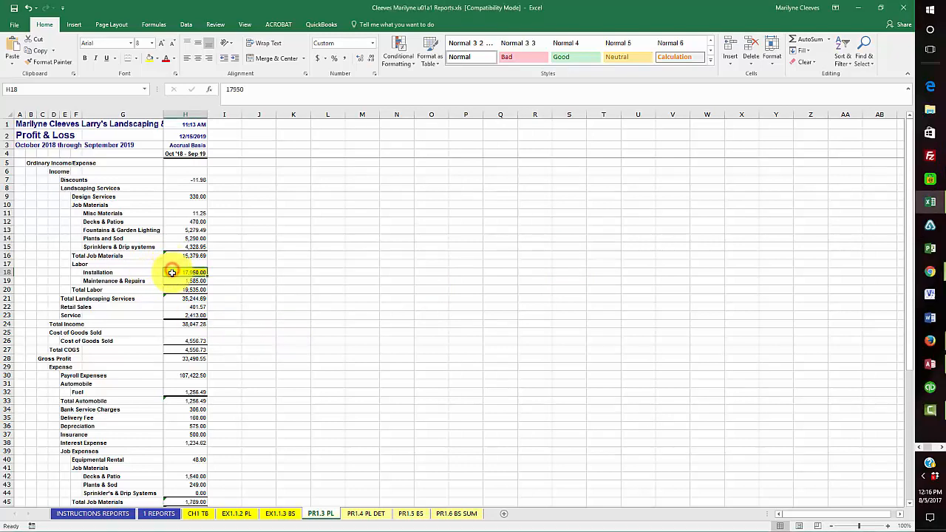
{"action": "left_click", "coordinate": [156, 59]}
{"action": "left_click", "coordinate": [168, 144]}
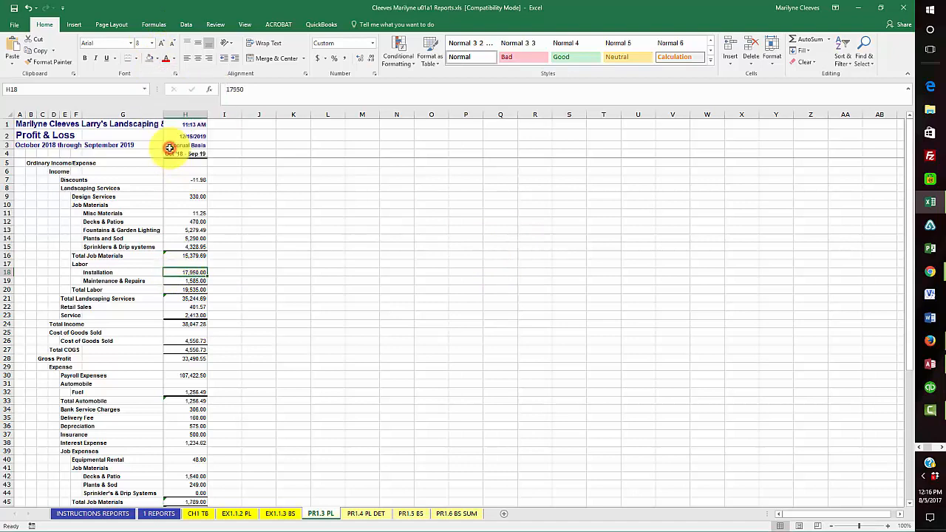
Check the Total Labor and Total Landscaping Services formulas, then fill H18 (17,950.00) yellow
{"action": "left_click", "coordinate": [73, 290]}
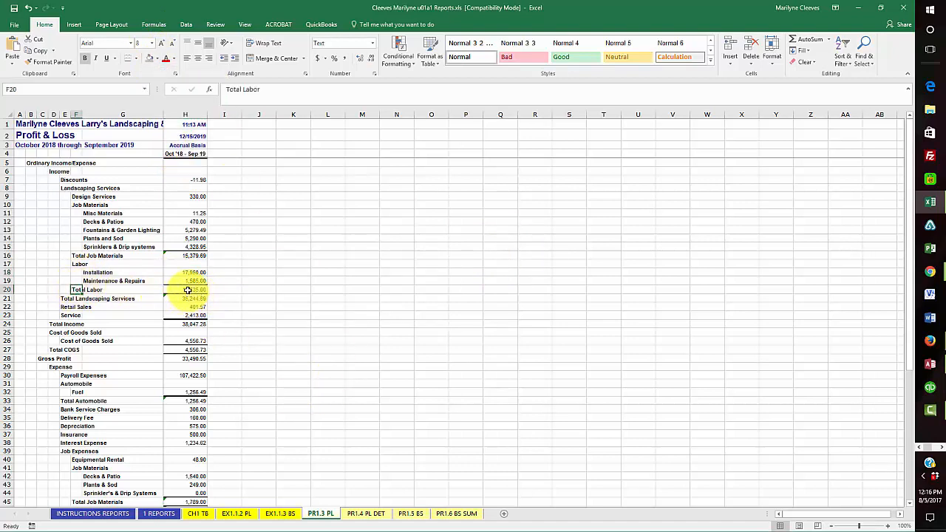
{"action": "left_click", "coordinate": [188, 290]}
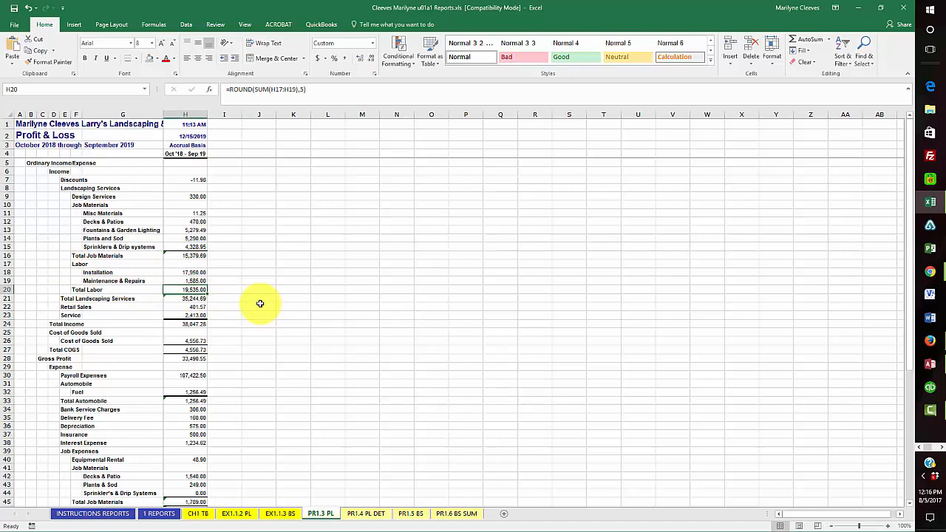
{"action": "left_click", "coordinate": [176, 299]}
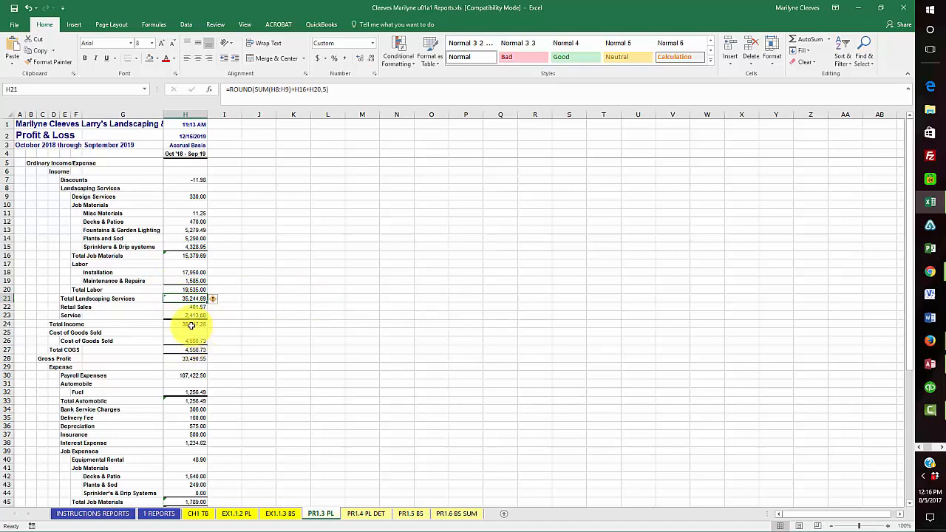
{"action": "left_click", "coordinate": [186, 290]}
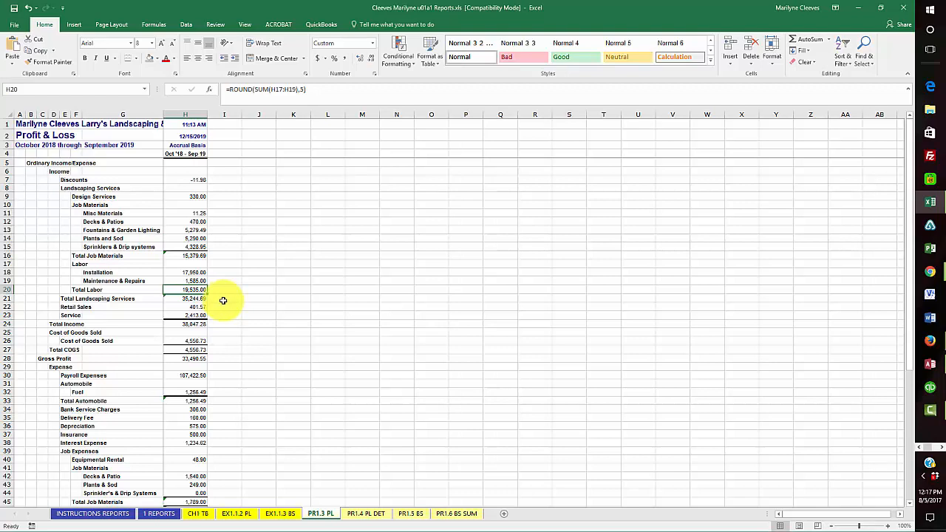
{"action": "left_click", "coordinate": [186, 272]}
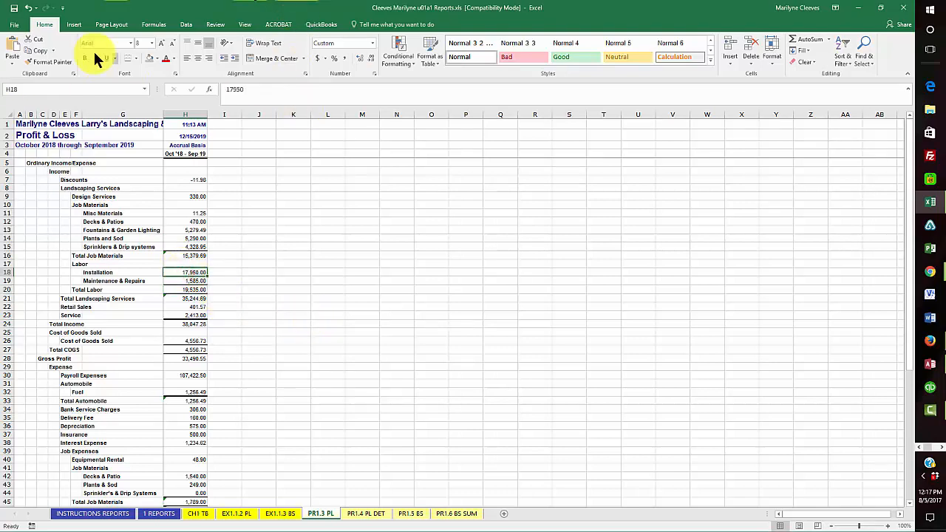
{"action": "left_click", "coordinate": [156, 59]}
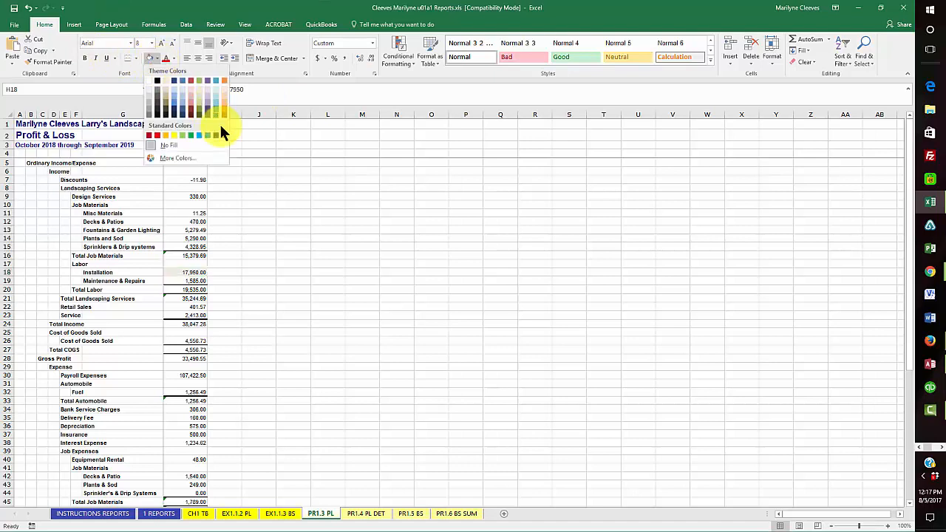
{"action": "left_click", "coordinate": [175, 135]}
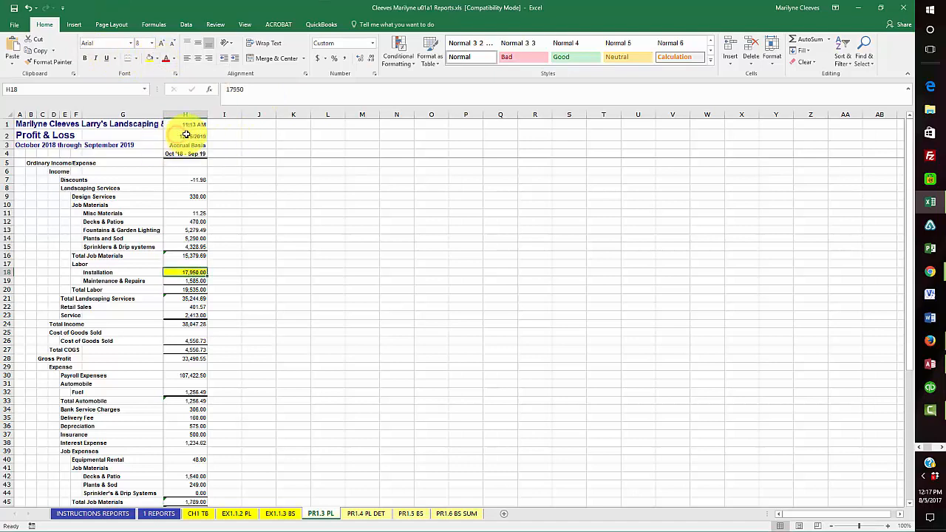
{"action": "left_click", "coordinate": [370, 348]}
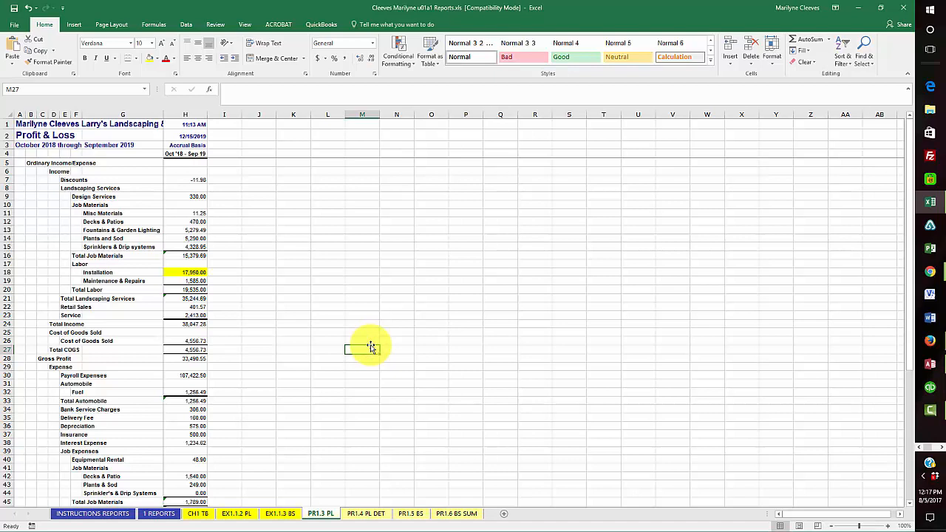
Save the workbook on its 1 REPORTS sheet and close Excel
{"action": "left_click", "coordinate": [14, 9]}
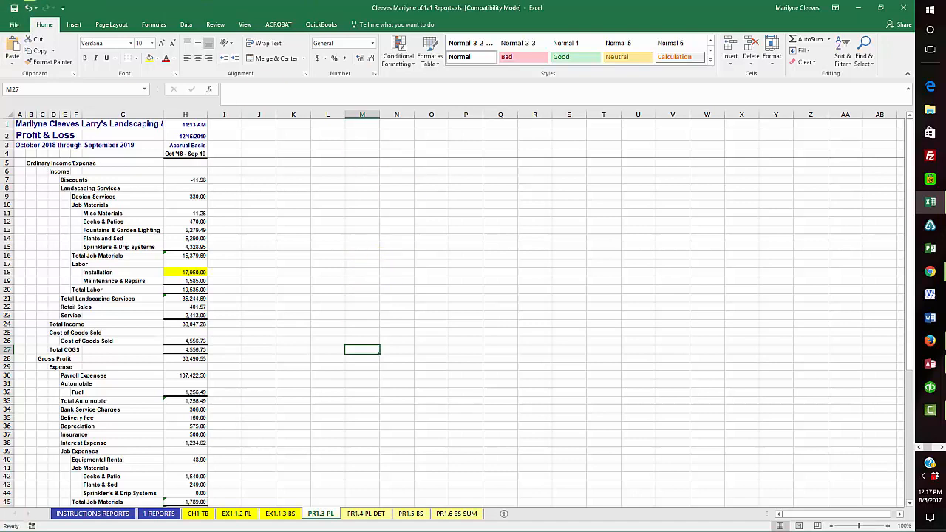
{"action": "key", "text": "F10"}
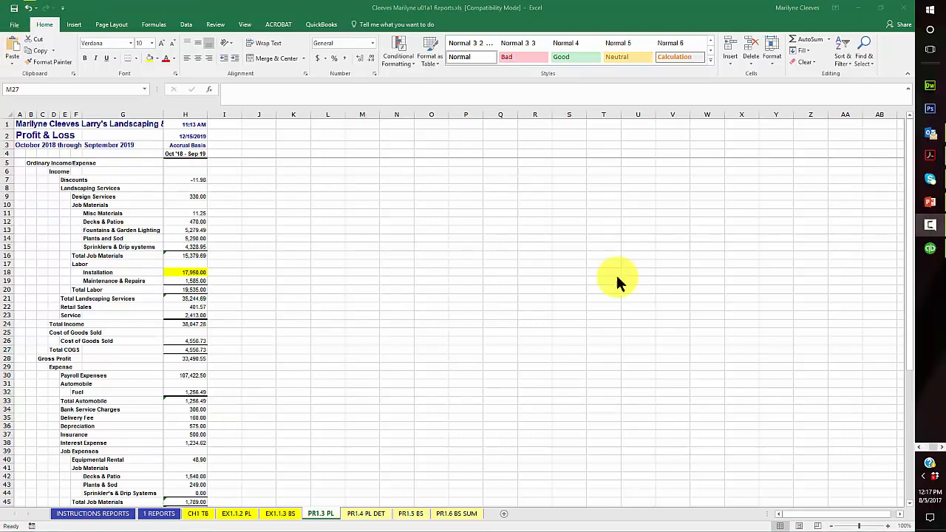
{"action": "left_click", "coordinate": [156, 515]}
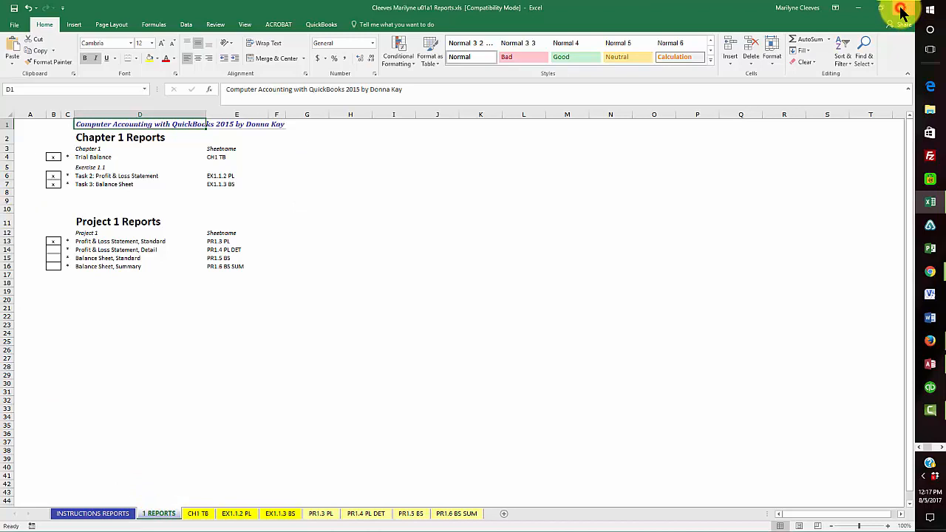
{"action": "left_click", "coordinate": [14, 8]}
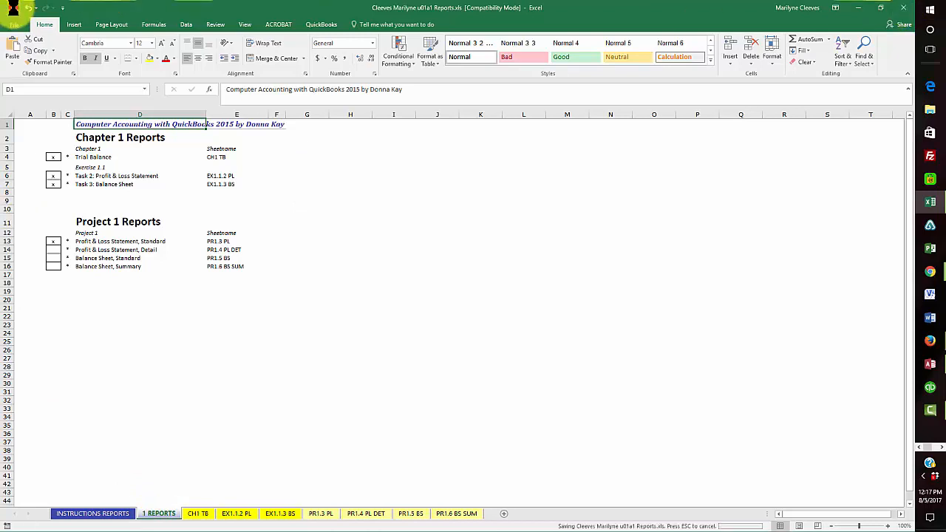
{"action": "left_click", "coordinate": [903, 8]}
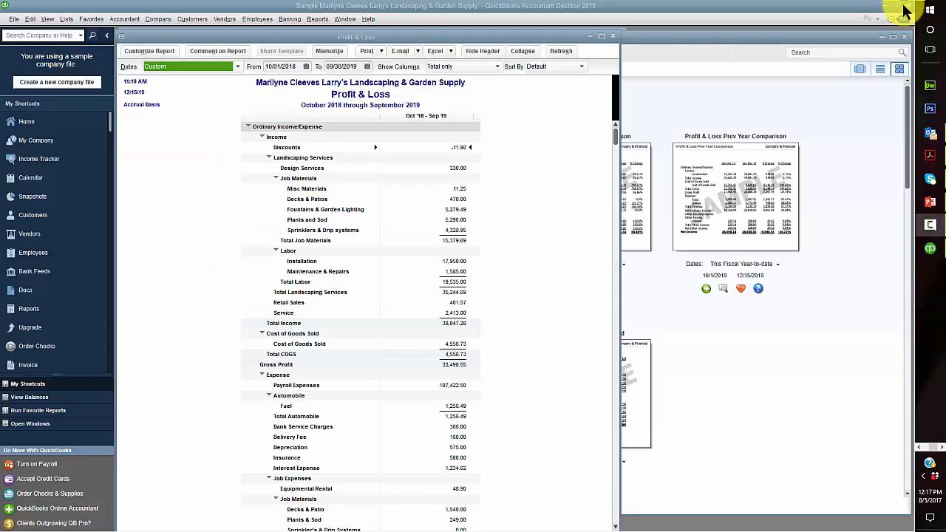
Close the Profit & Loss report and run Profit & Loss Detail for 10/1/2018 to 9/30/2019
{"action": "left_click", "coordinate": [613, 36]}
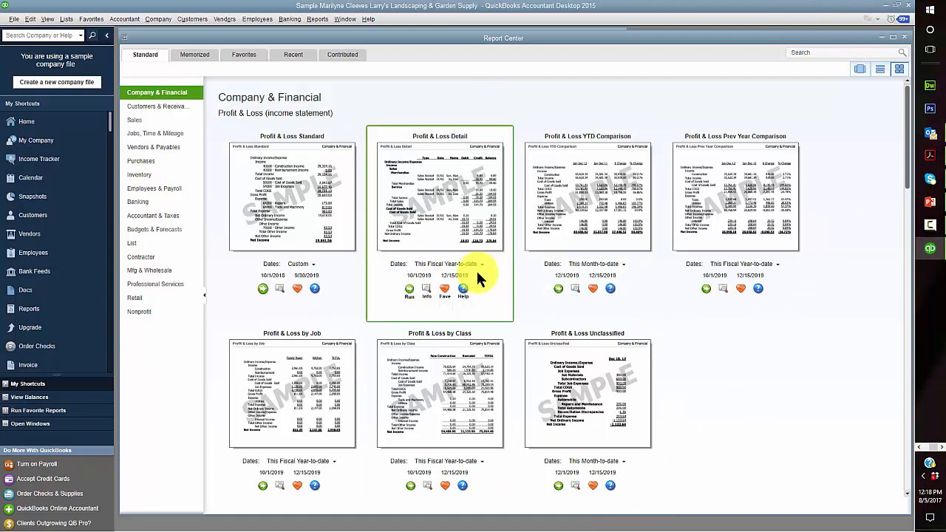
{"action": "left_click", "coordinate": [429, 277]}
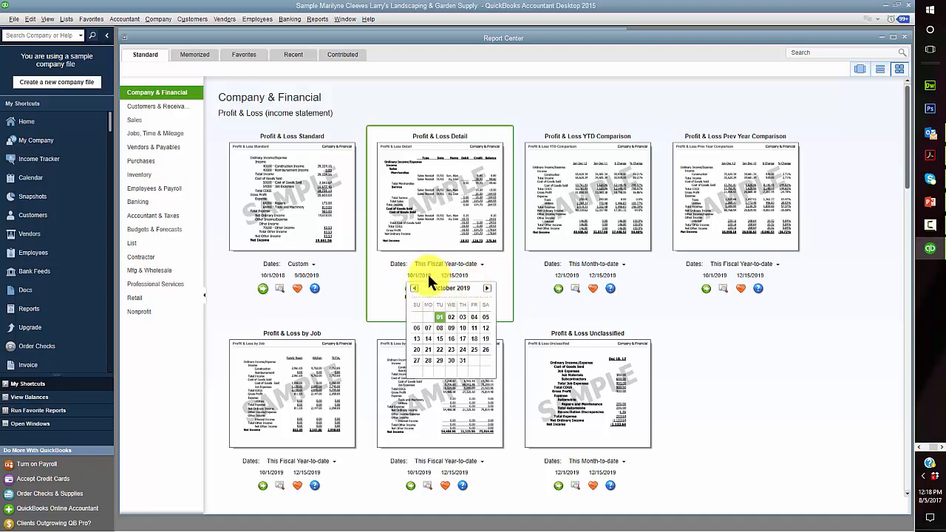
{"action": "left_click", "coordinate": [428, 278]}
{"action": "type", "text": "10"}
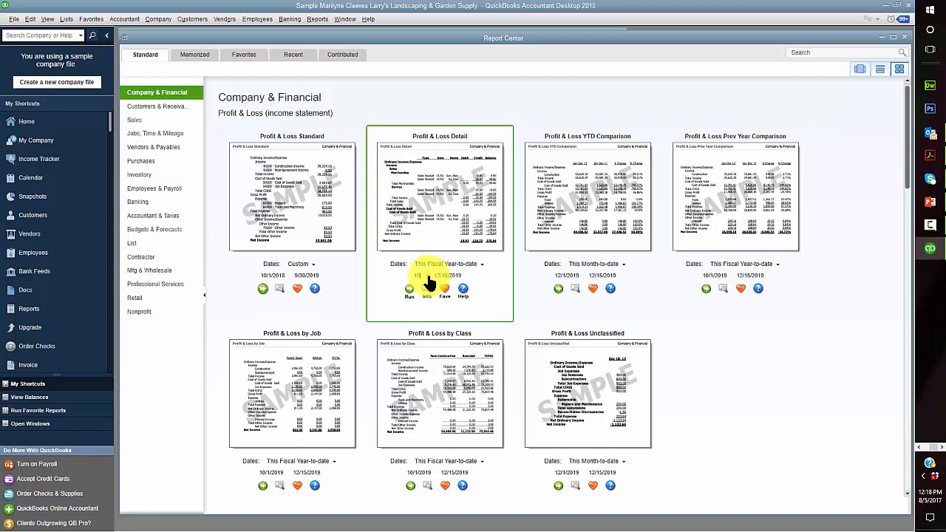
{"action": "type", "text": "/1/2018"}
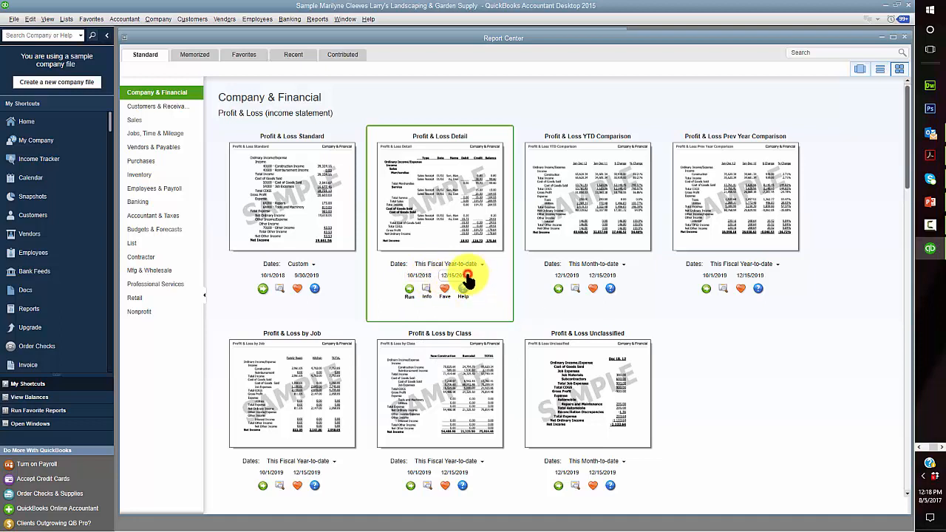
{"action": "left_click", "coordinate": [468, 278]}
{"action": "left_click", "coordinate": [448, 281]}
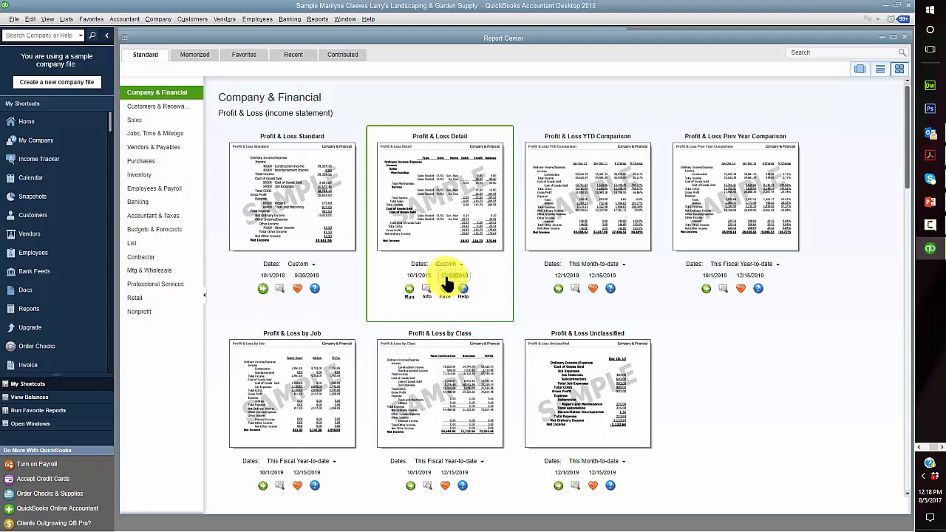
{"action": "type", "text": "9/30/2019"}
{"action": "left_click", "coordinate": [502, 255]}
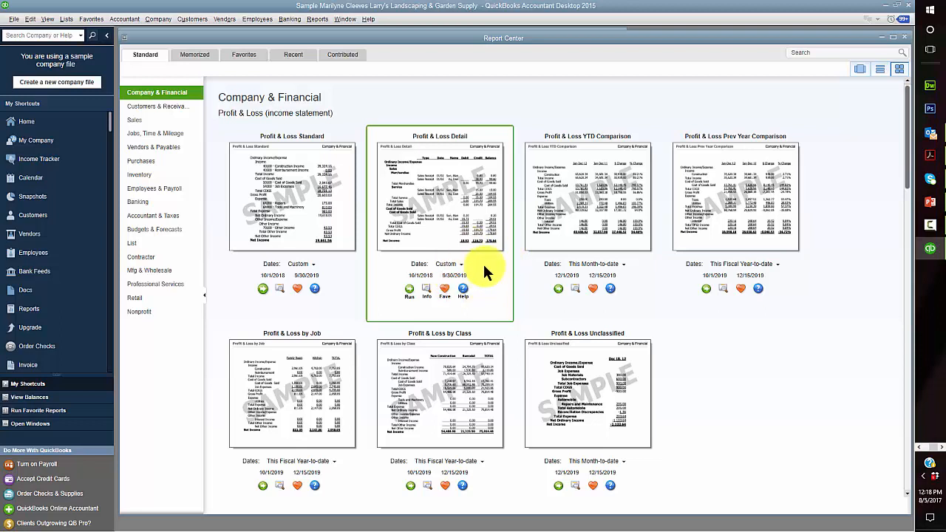
{"action": "left_click", "coordinate": [407, 291]}
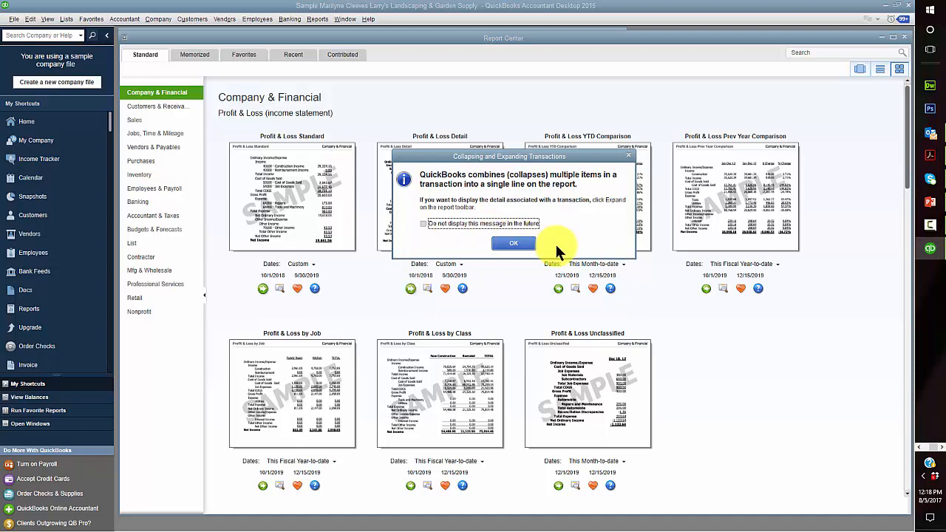
{"action": "left_click", "coordinate": [511, 244]}
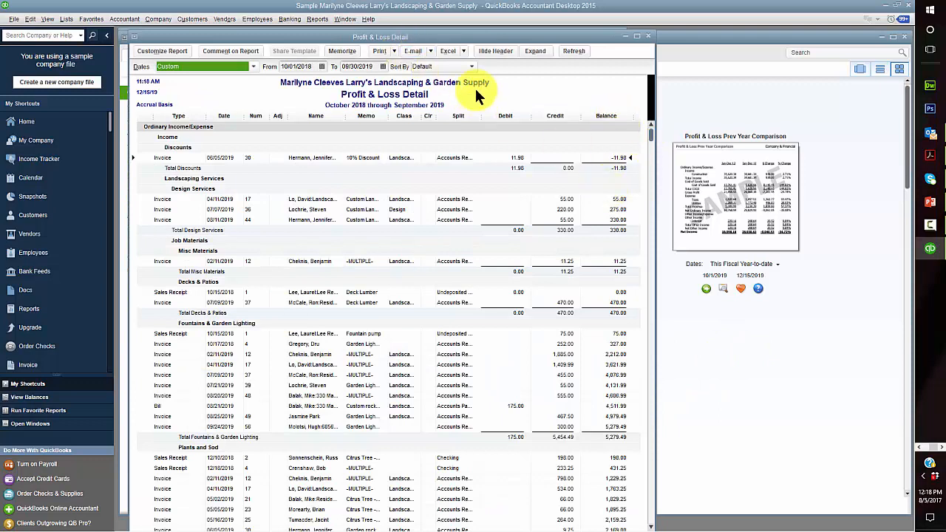
Export the Profit & Loss Detail report over the PR1.4 PL DET worksheet and bring up Excel
{"action": "left_click", "coordinate": [465, 47]}
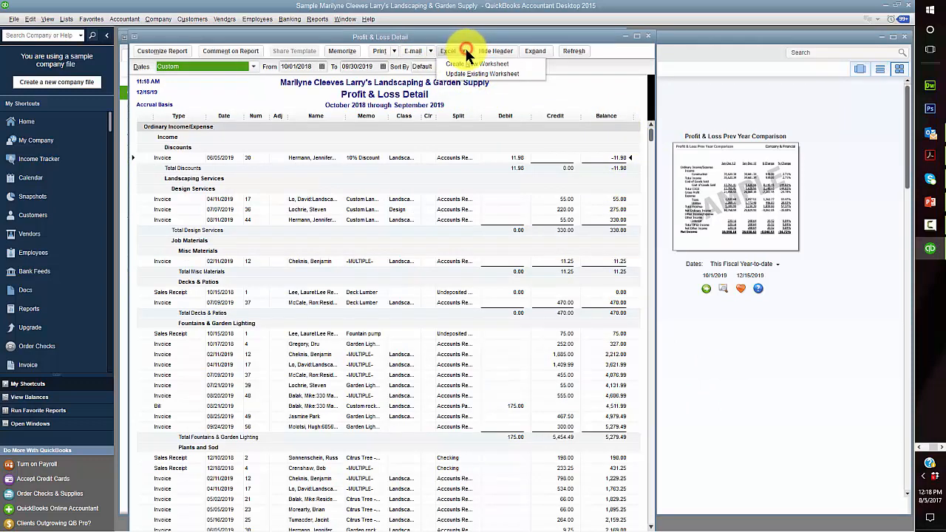
{"action": "left_click", "coordinate": [461, 62]}
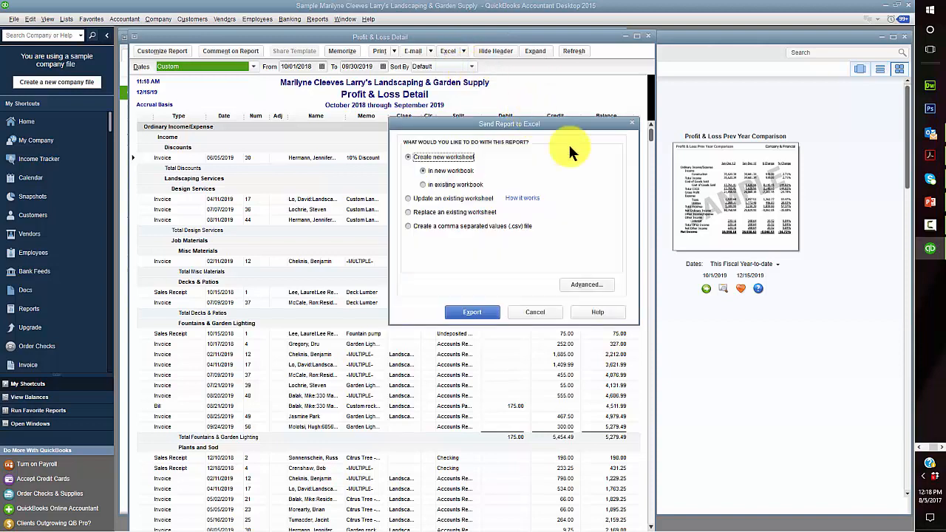
{"action": "left_click", "coordinate": [410, 212]}
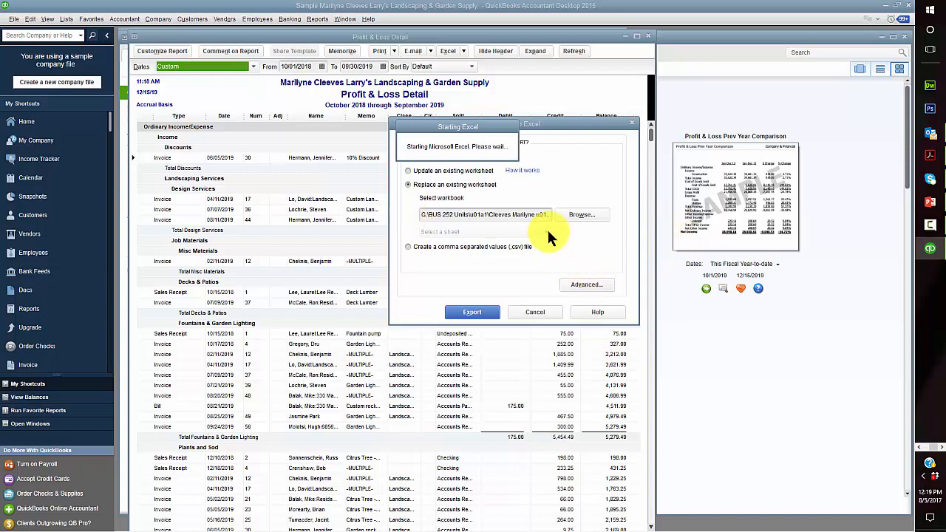
{"action": "left_click", "coordinate": [544, 233]}
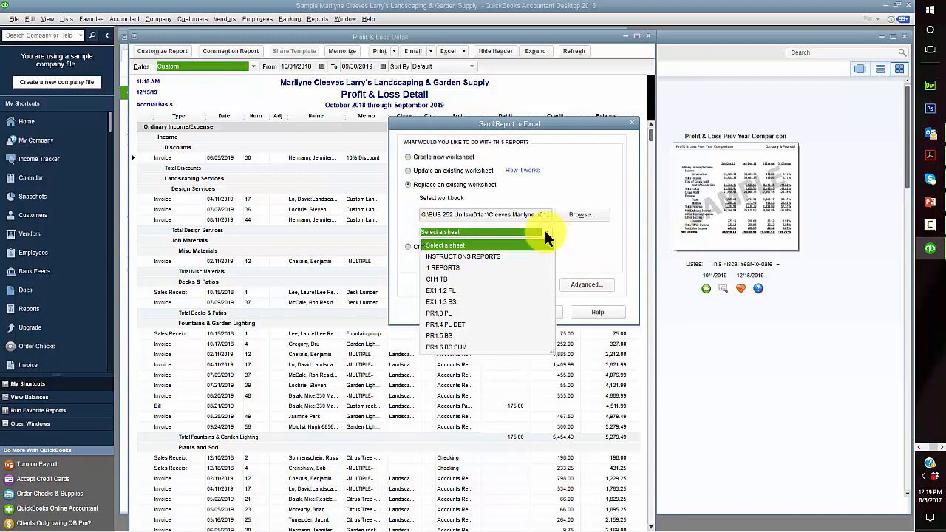
{"action": "left_click", "coordinate": [437, 324]}
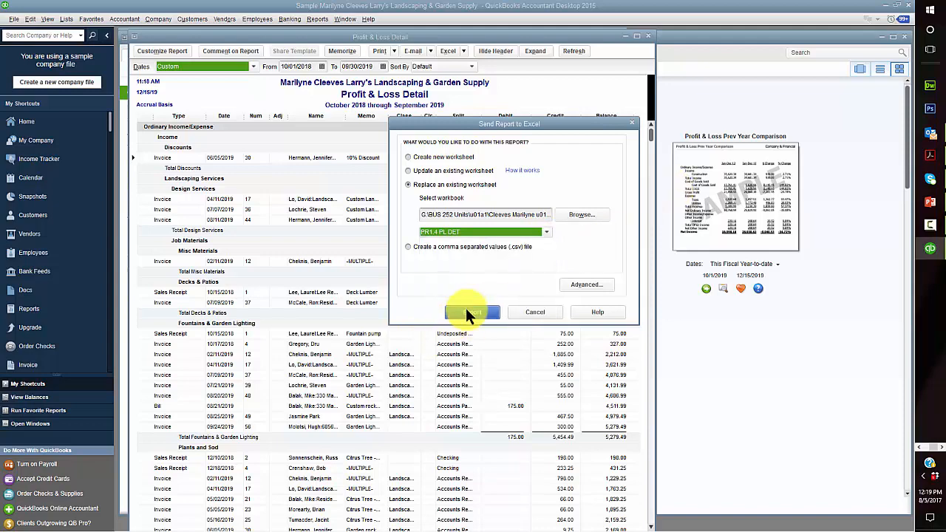
{"action": "left_click", "coordinate": [583, 283]}
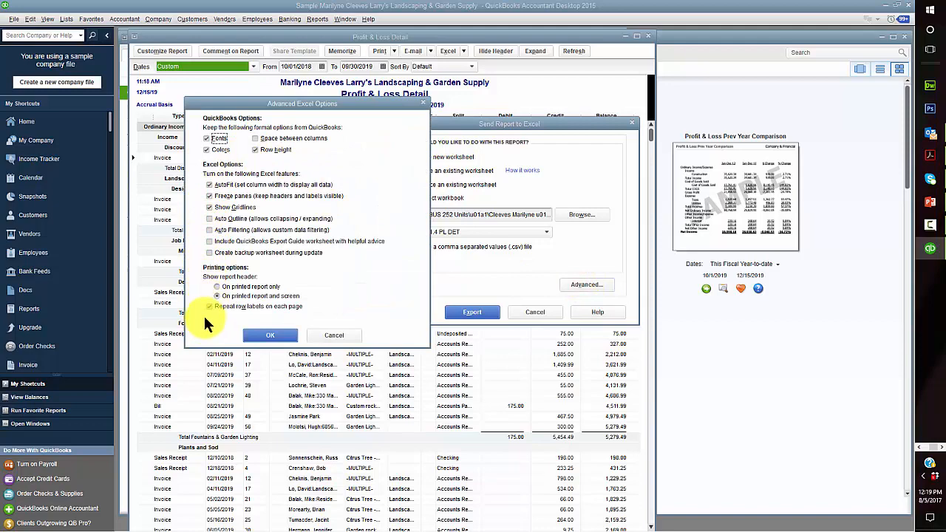
{"action": "left_click", "coordinate": [281, 331]}
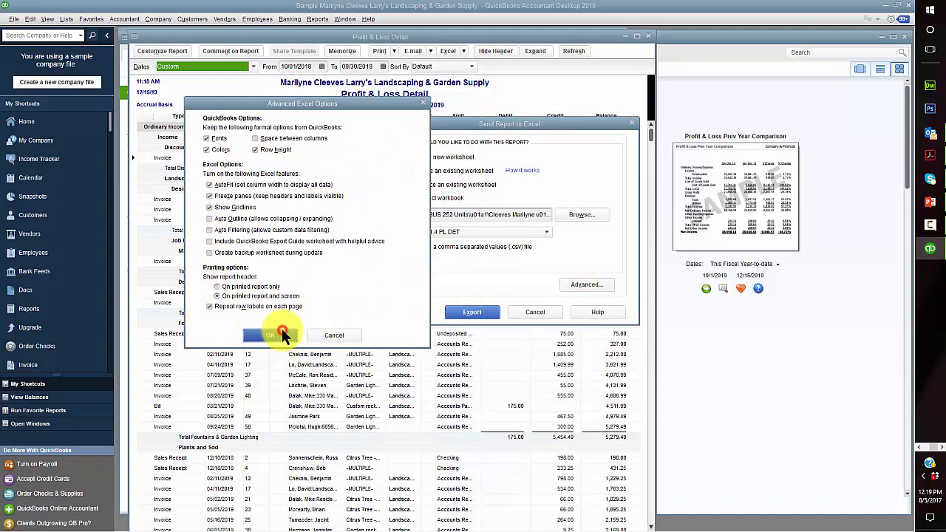
{"action": "left_click", "coordinate": [470, 312]}
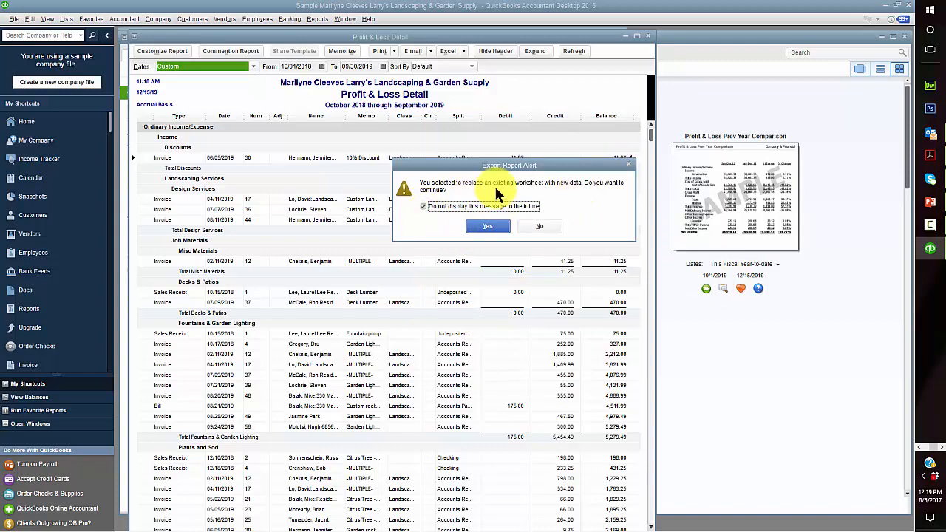
{"action": "left_click", "coordinate": [489, 225]}
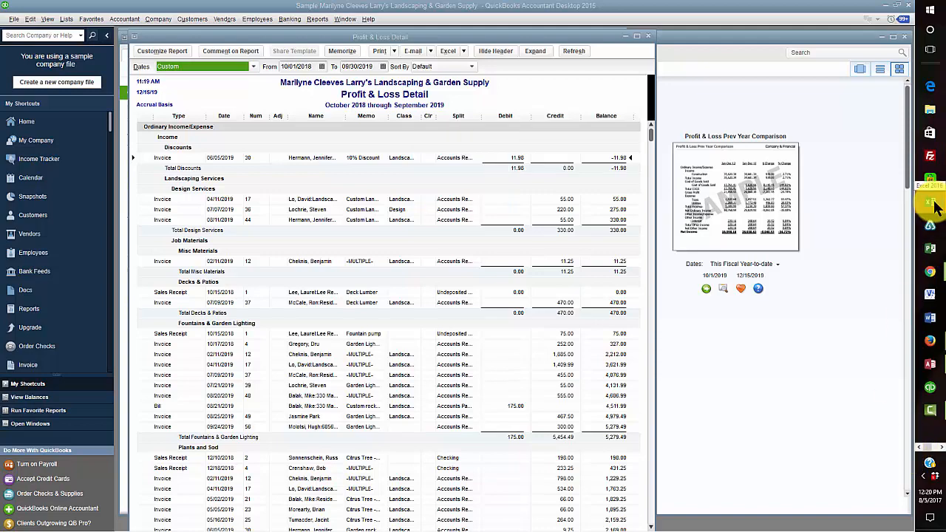
{"action": "left_click", "coordinate": [933, 204]}
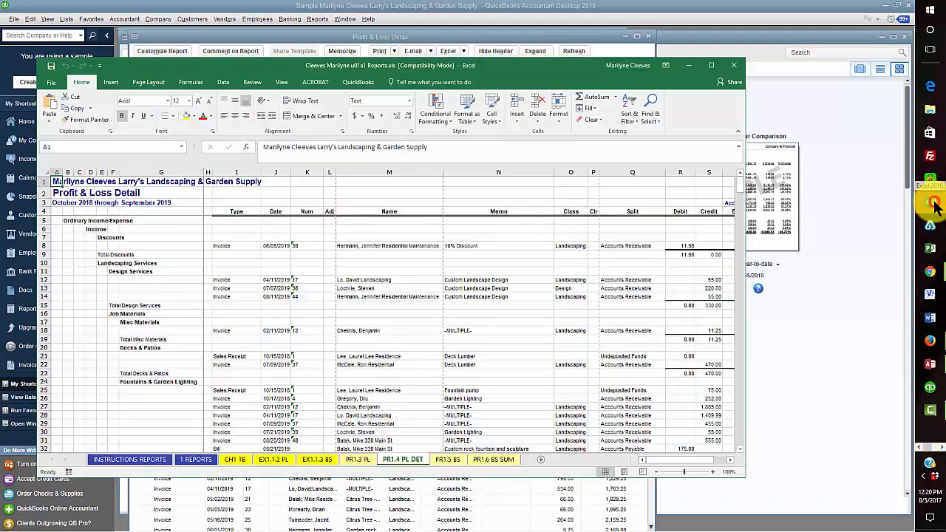
Maximize Excel and fill the Total Installation 17,950.00 credit and balance cells S119:T119 yellow
{"action": "left_click", "coordinate": [712, 66]}
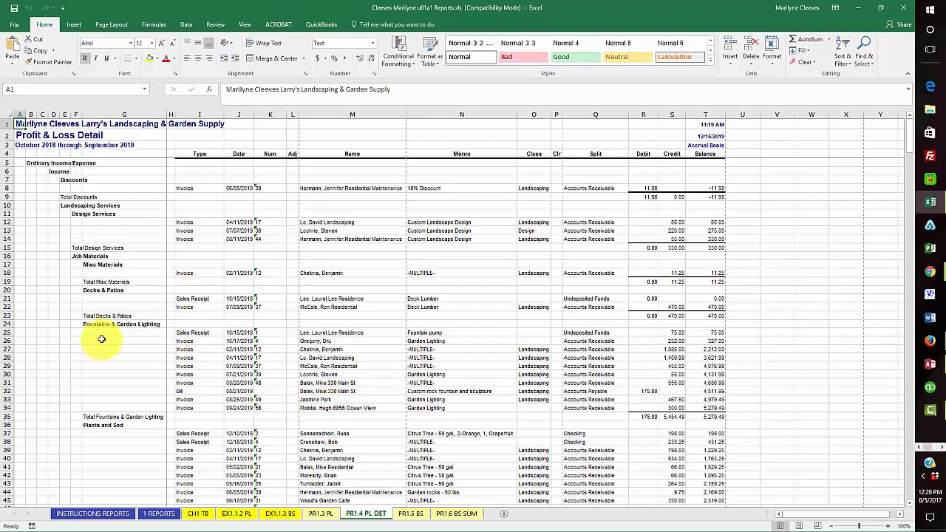
{"action": "scroll", "coordinate": [64, 304], "scroll_direction": "down", "scroll_amount": 4}
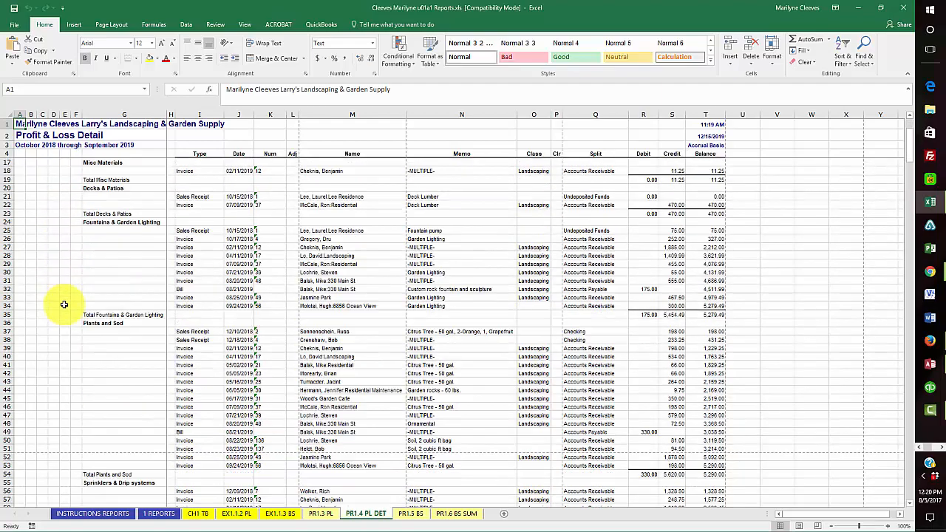
{"action": "scroll", "coordinate": [64, 305], "scroll_direction": "down", "scroll_amount": 3}
{"action": "scroll", "coordinate": [79, 290], "scroll_direction": "down", "scroll_amount": 5}
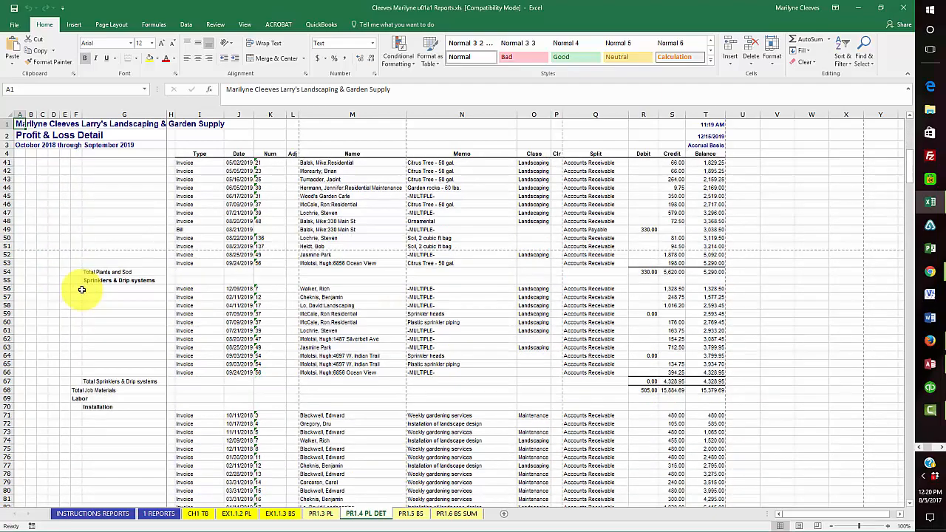
{"action": "scroll", "coordinate": [82, 290], "scroll_direction": "down", "scroll_amount": 8}
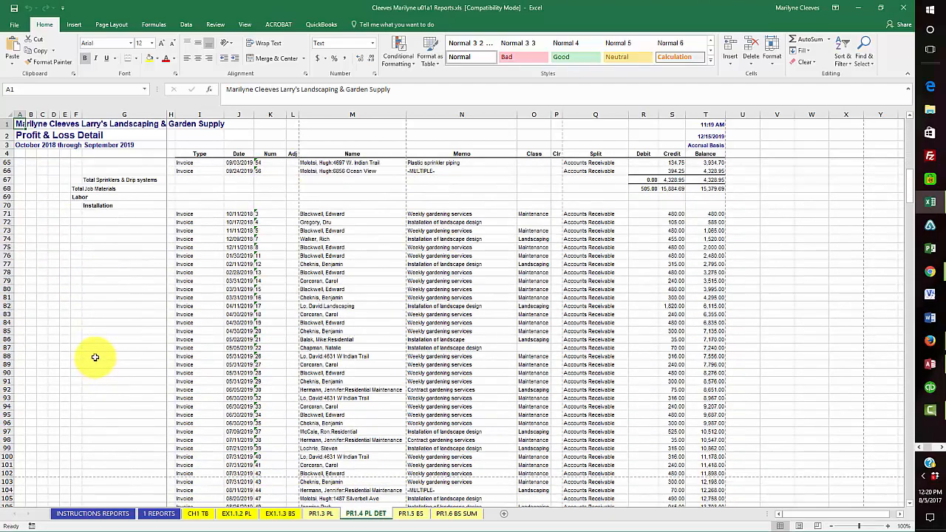
{"action": "scroll", "coordinate": [87, 247], "scroll_direction": "down", "scroll_amount": 7}
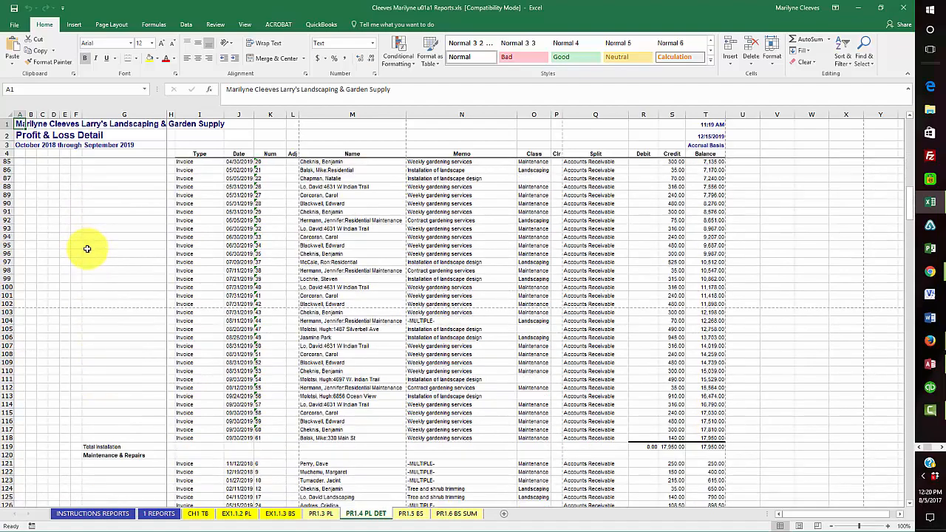
{"action": "scroll", "coordinate": [86, 248], "scroll_direction": "down", "scroll_amount": 2}
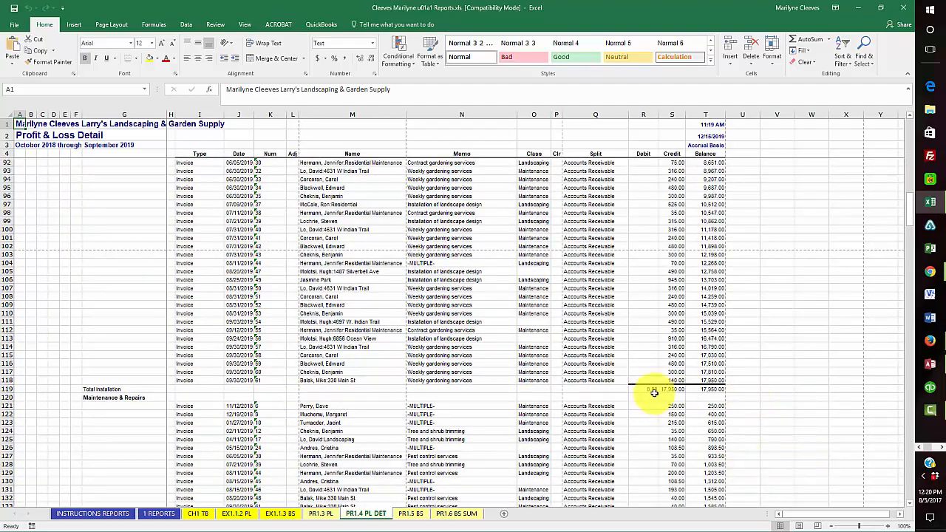
{"action": "scroll", "coordinate": [739, 384], "scroll_direction": "down", "scroll_amount": 3}
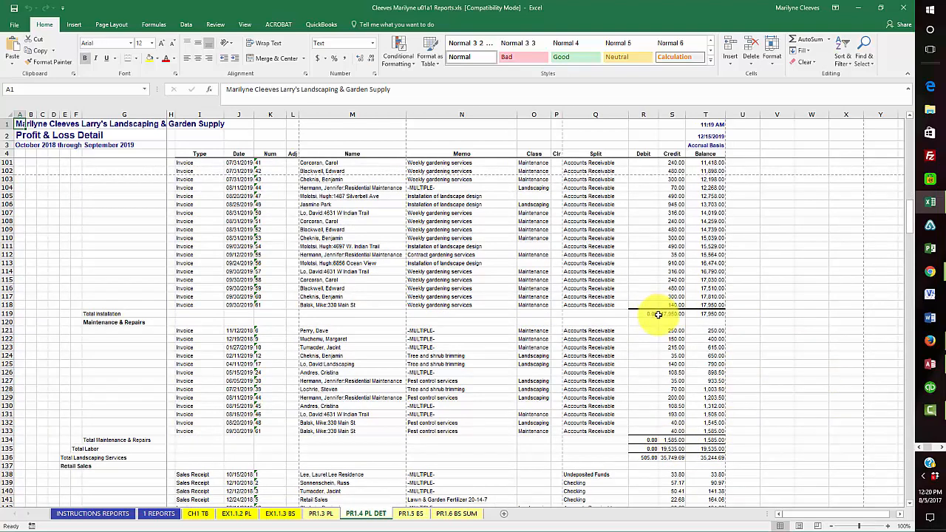
{"action": "left_click_drag", "start_coordinate": [665, 313], "coordinate": [714, 313]}
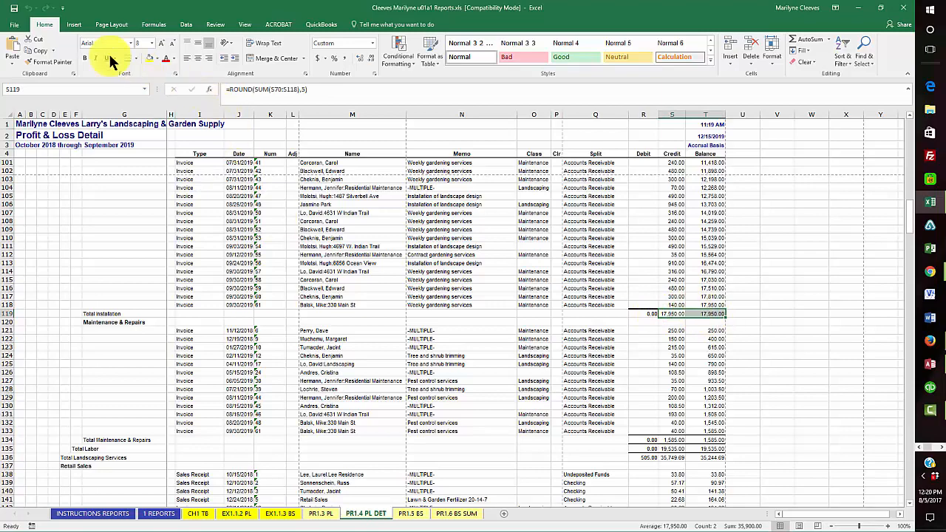
{"action": "left_click", "coordinate": [151, 59]}
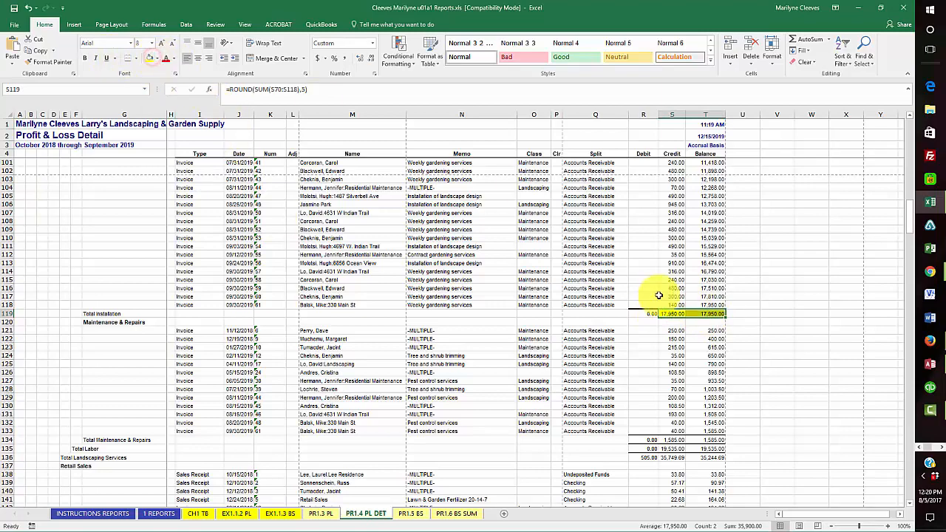
{"action": "scroll", "coordinate": [698, 335], "scroll_direction": "up", "scroll_amount": 5}
{"action": "scroll", "coordinate": [698, 334], "scroll_direction": "up", "scroll_amount": 13}
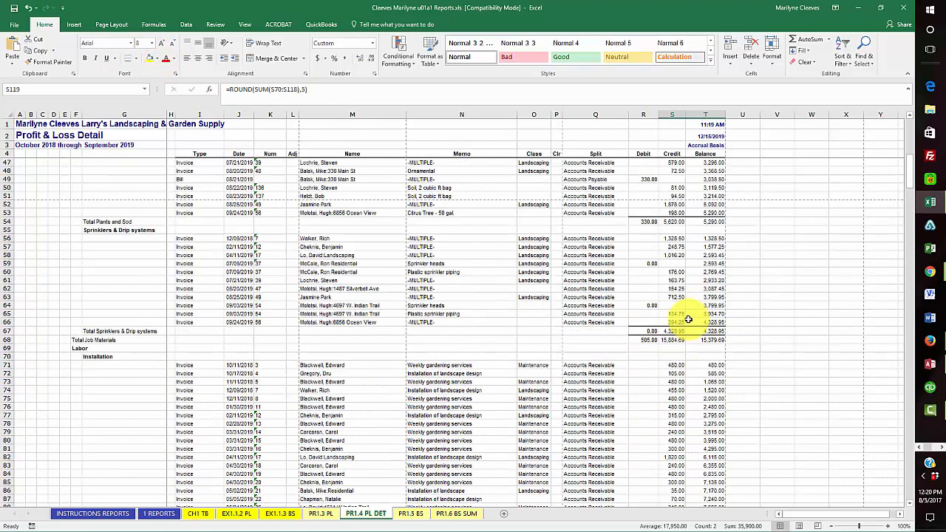
{"action": "left_click", "coordinate": [98, 353]}
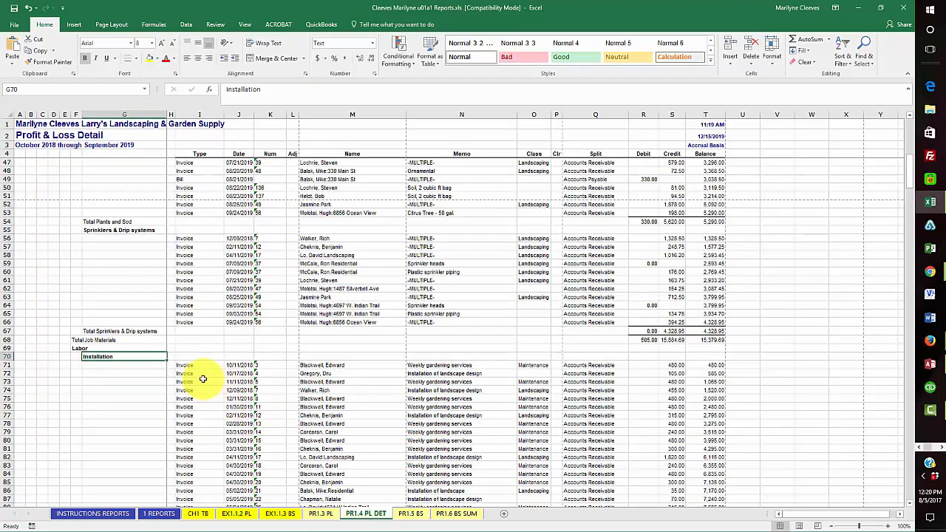
{"action": "scroll", "coordinate": [194, 379], "scroll_direction": "down", "scroll_amount": 13}
{"action": "scroll", "coordinate": [198, 378], "scroll_direction": "down", "scroll_amount": 1}
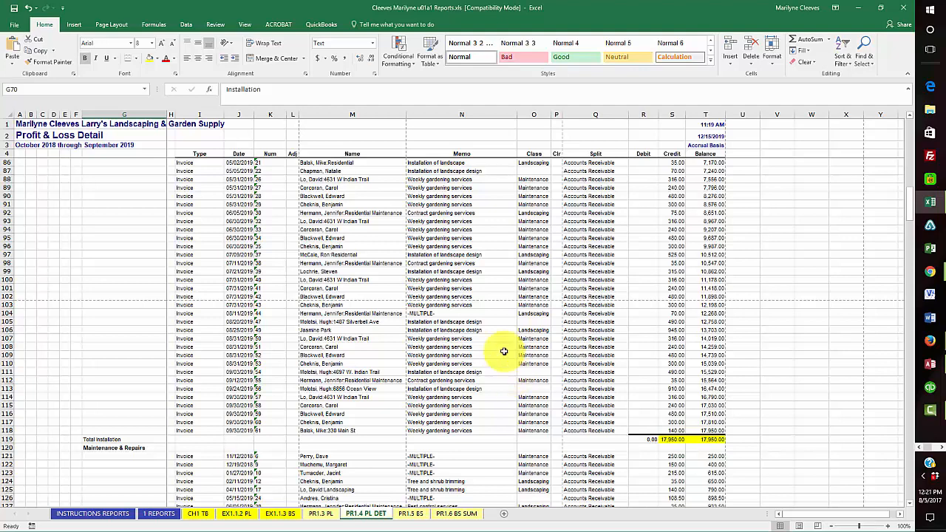
Put an x in B14 on 1 REPORTS for Profit & Loss Detail, then save and close Excel
{"action": "left_click", "coordinate": [162, 514]}
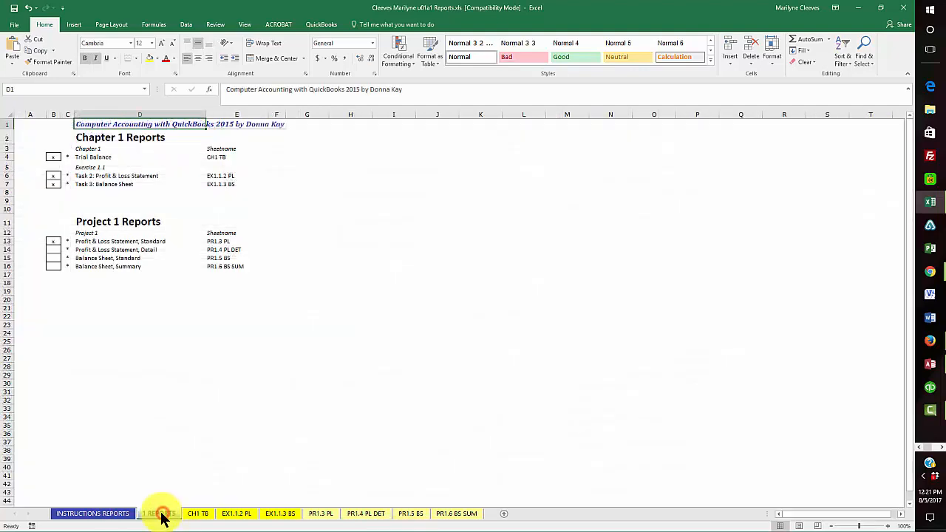
{"action": "left_click", "coordinate": [52, 249]}
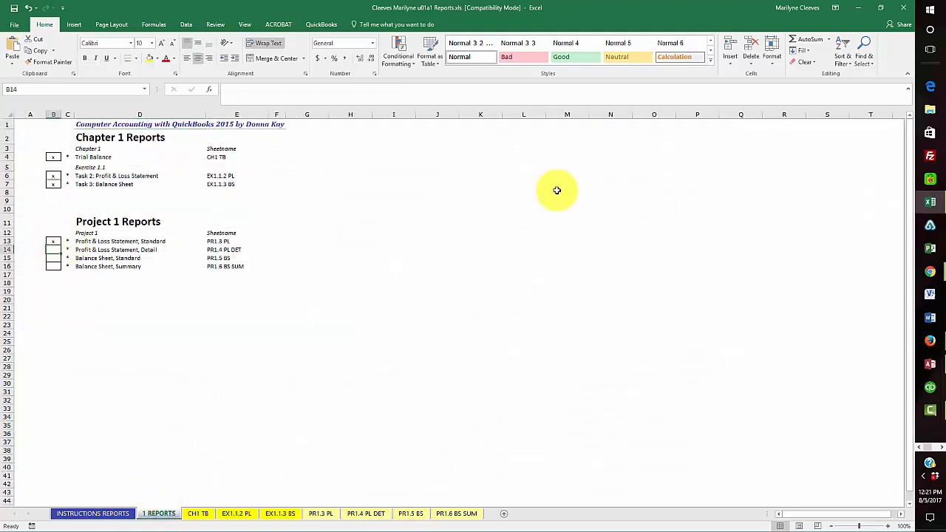
{"action": "type", "text": "x"}
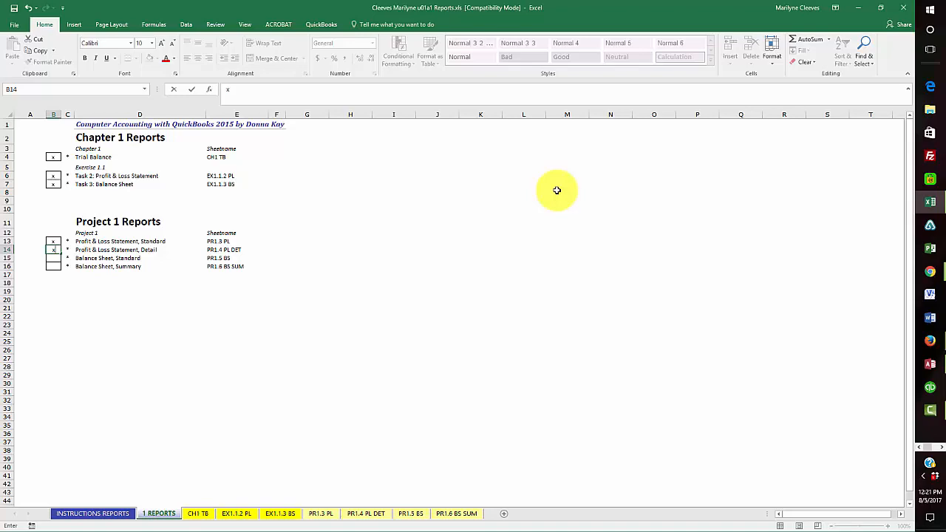
{"action": "left_click", "coordinate": [15, 8]}
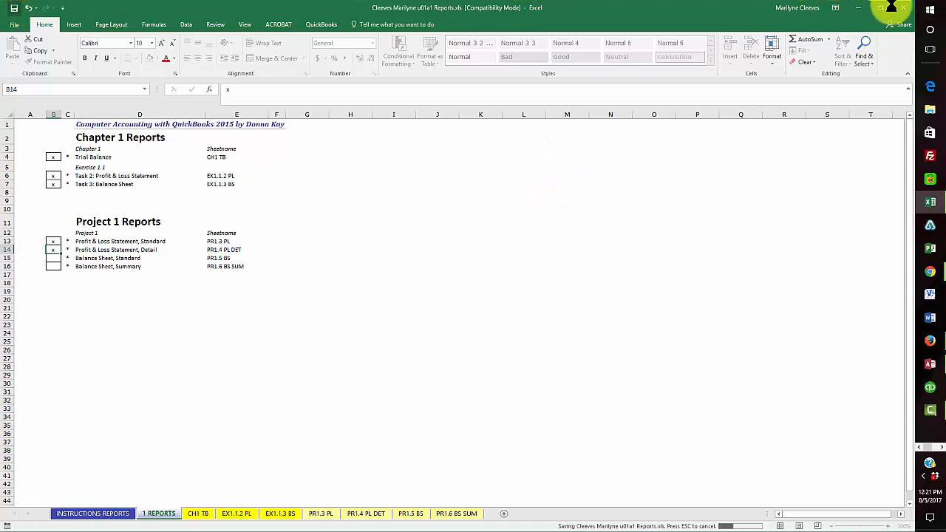
{"action": "left_click", "coordinate": [905, 9]}
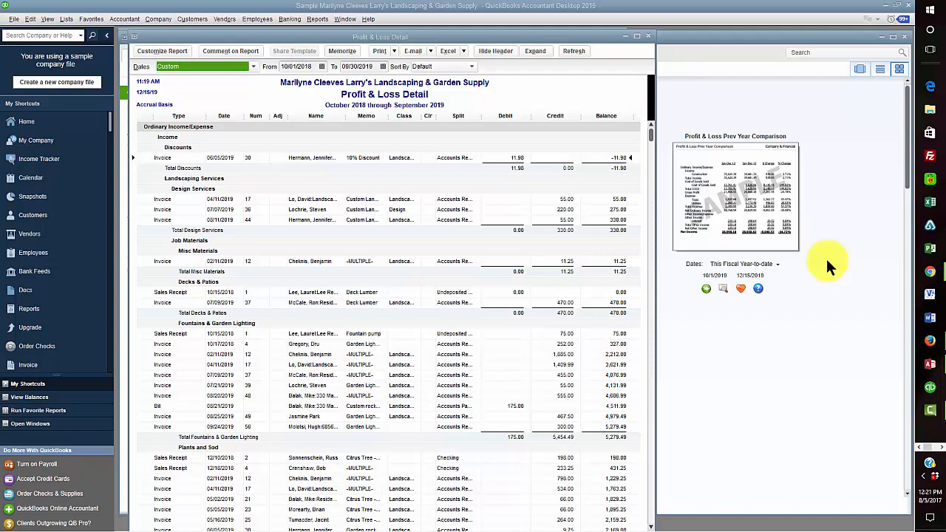
Close the detail report and run Balance Sheet Standard for Last Fiscal Year, as of 9/30/2019
{"action": "left_click", "coordinate": [646, 36]}
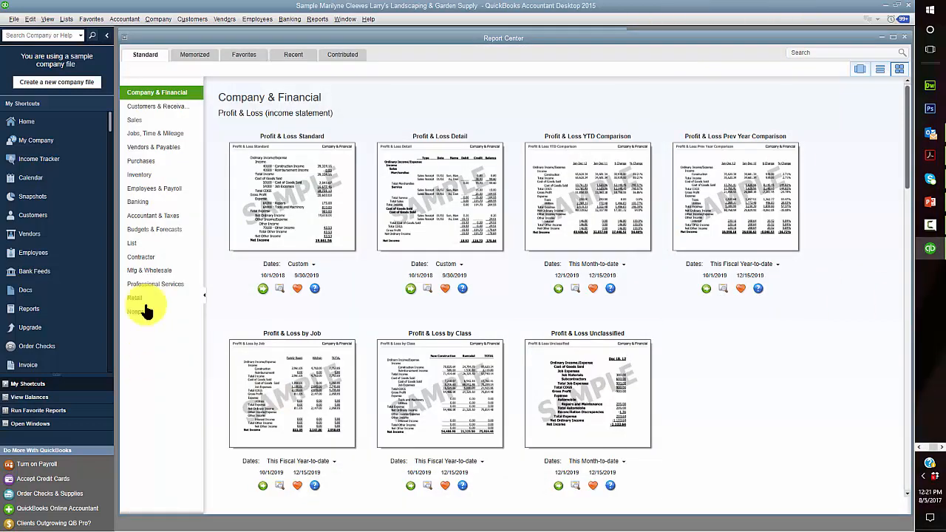
{"action": "left_click", "coordinate": [156, 216]}
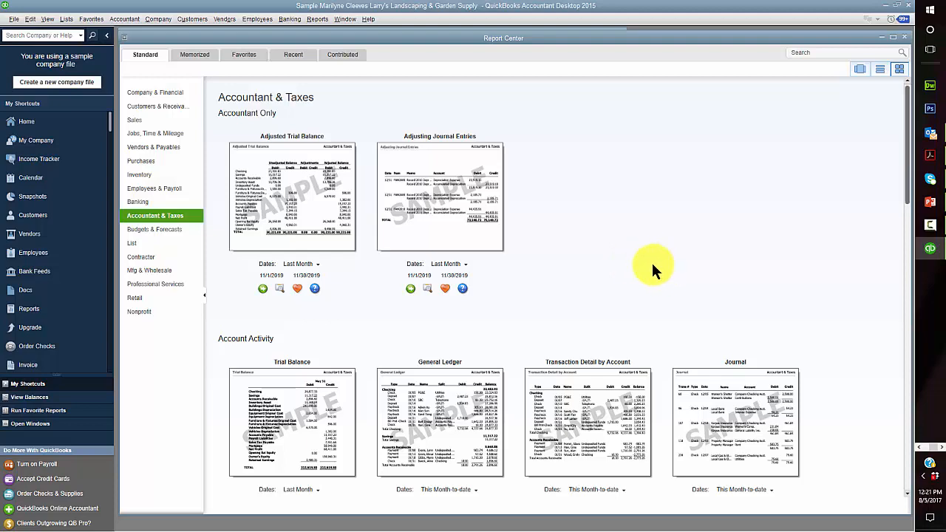
{"action": "scroll", "coordinate": [620, 250], "scroll_direction": "down", "scroll_amount": 5}
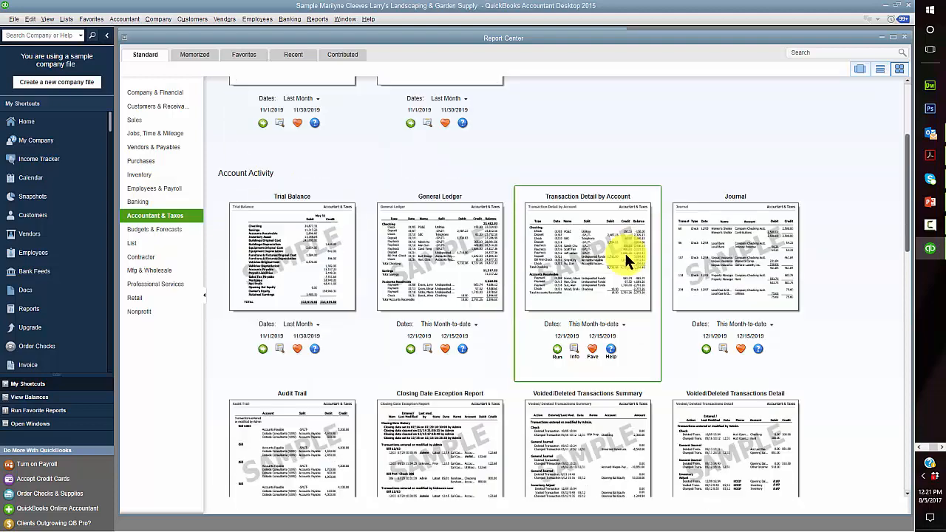
{"action": "scroll", "coordinate": [912, 274], "scroll_direction": "down", "scroll_amount": 2}
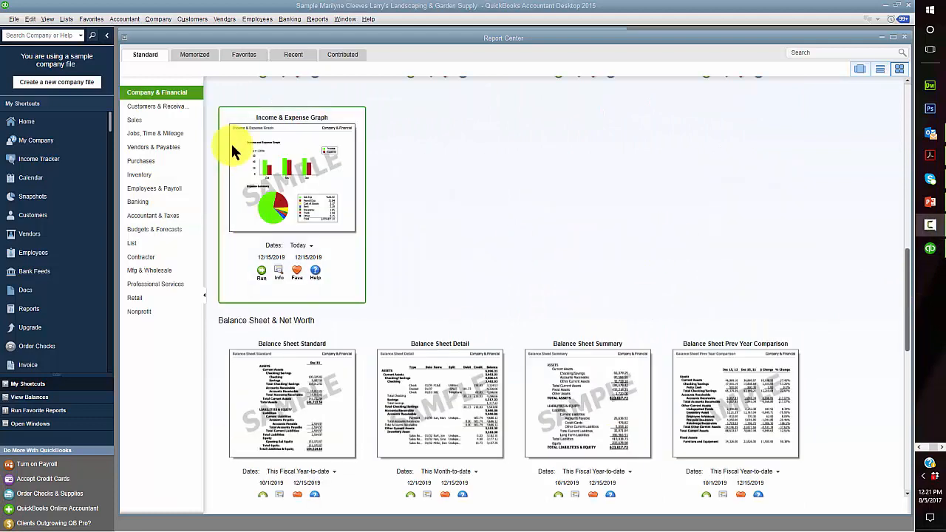
{"action": "scroll", "coordinate": [576, 235], "scroll_direction": "down", "scroll_amount": 1}
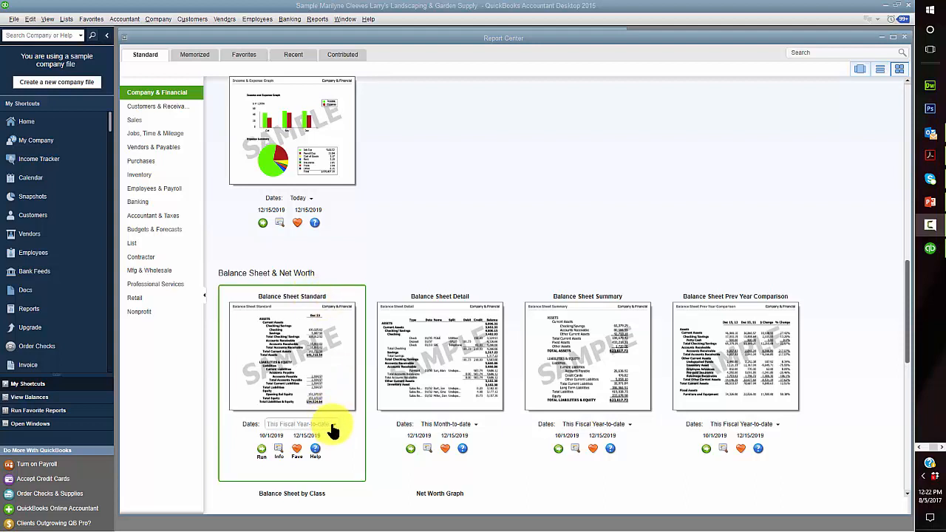
{"action": "left_click", "coordinate": [333, 426]}
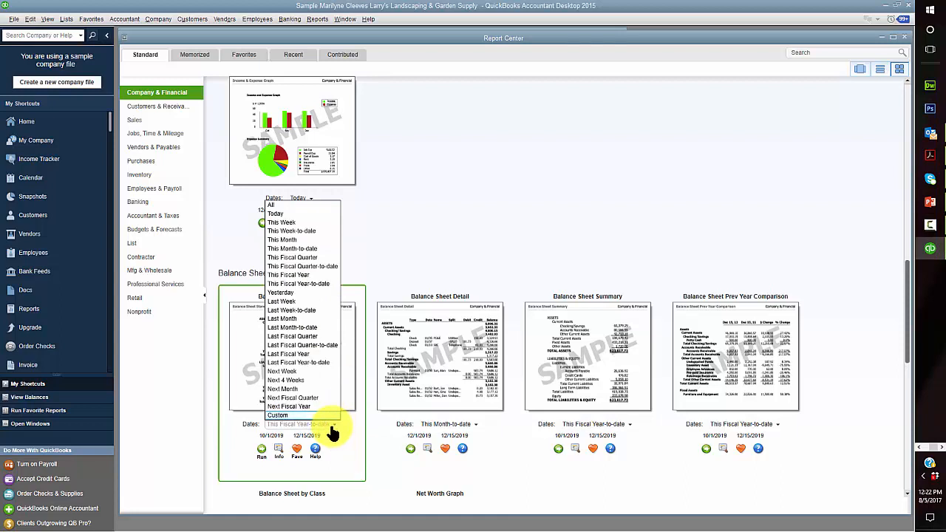
{"action": "left_click", "coordinate": [307, 352]}
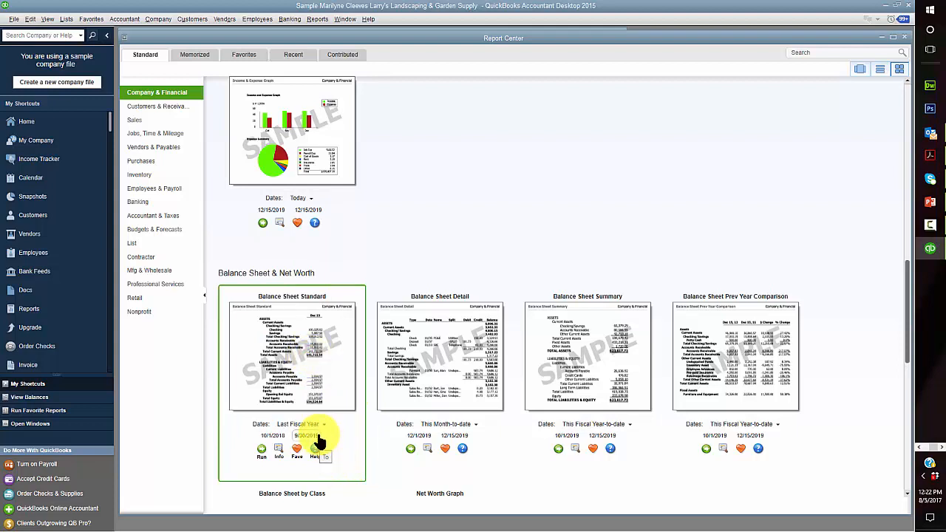
{"action": "left_click", "coordinate": [263, 449]}
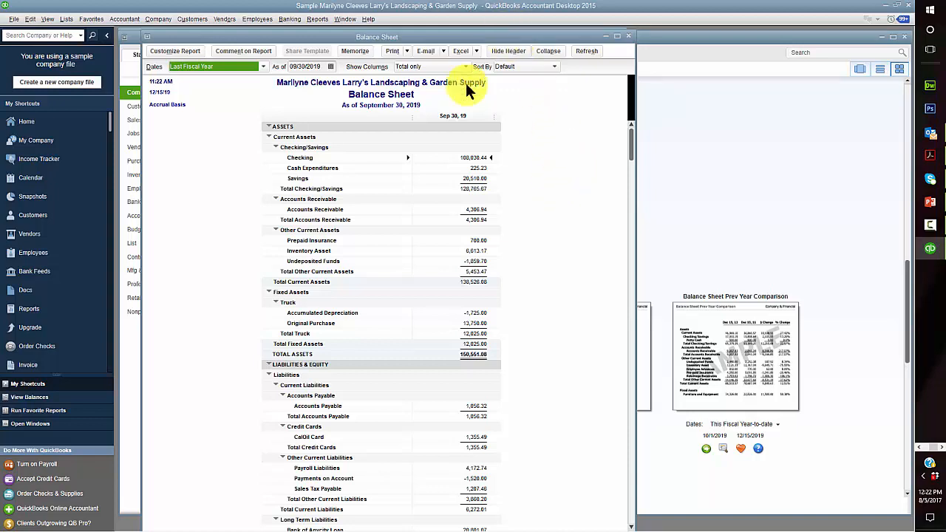
Export the Balance Sheet to Excel, replacing the PR1.5 BS worksheet, with advanced options accepted
{"action": "left_click", "coordinate": [475, 49]}
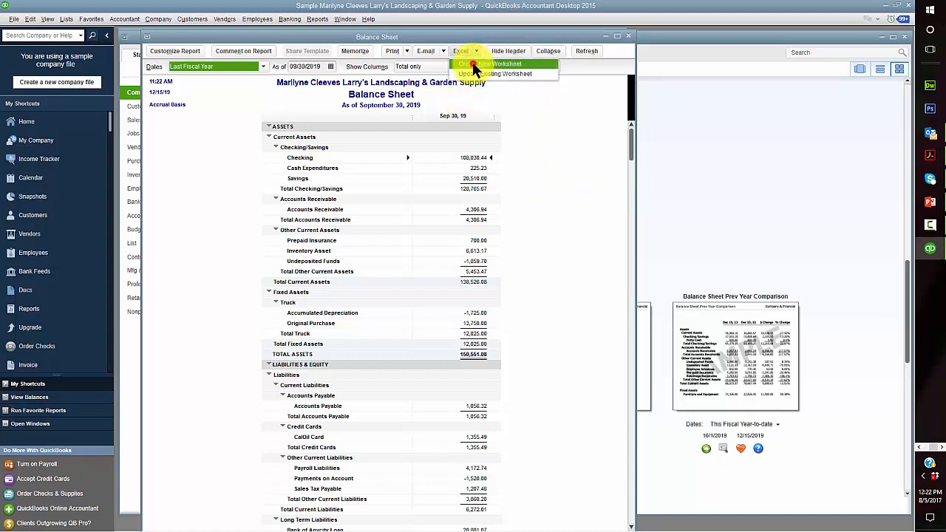
{"action": "left_click", "coordinate": [477, 65]}
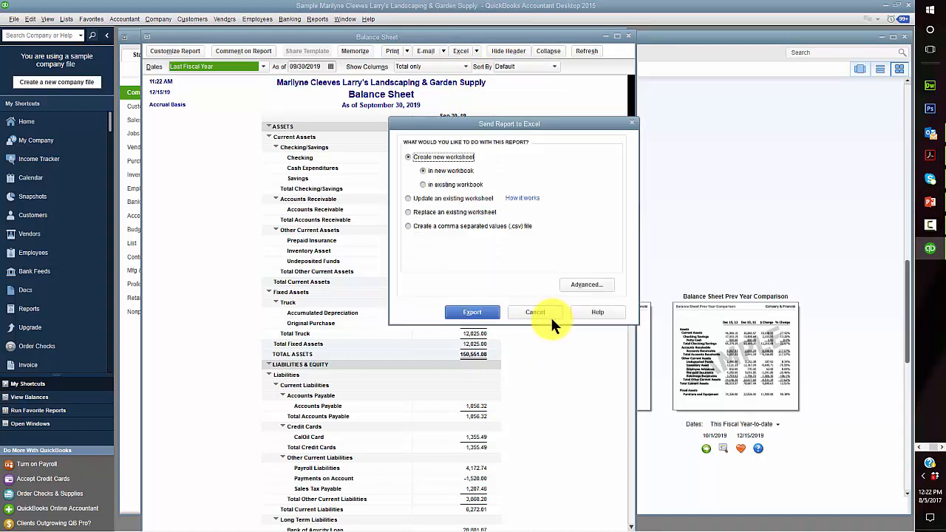
{"action": "left_click", "coordinate": [409, 212]}
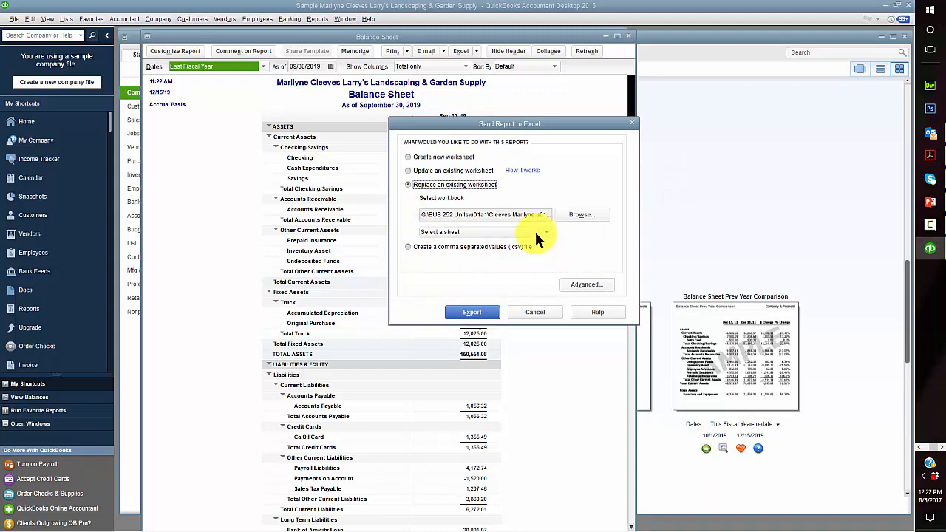
{"action": "left_click", "coordinate": [535, 231]}
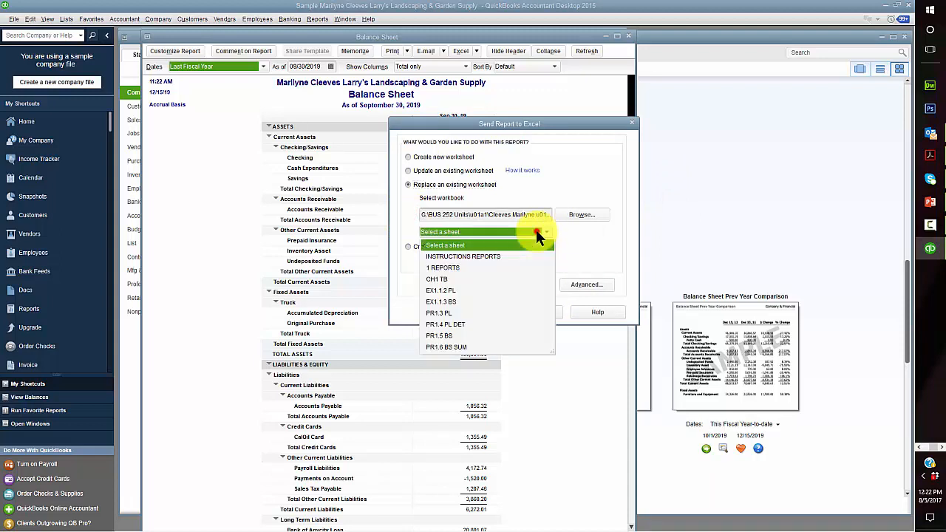
{"action": "left_click", "coordinate": [444, 336]}
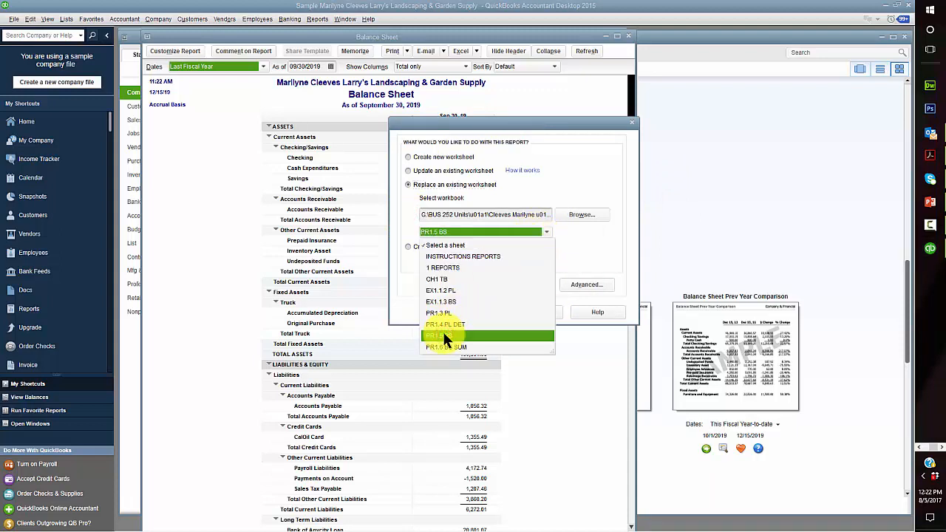
{"action": "left_click", "coordinate": [444, 334]}
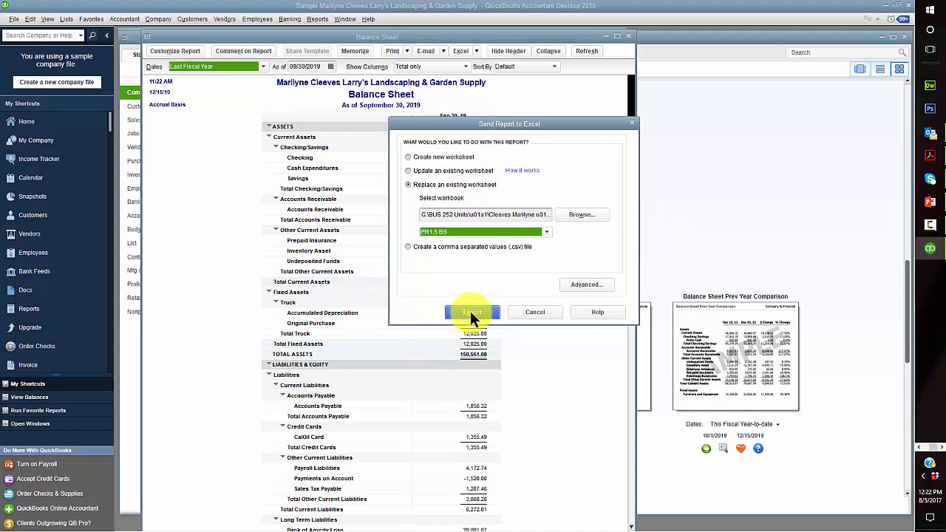
{"action": "left_click", "coordinate": [594, 284]}
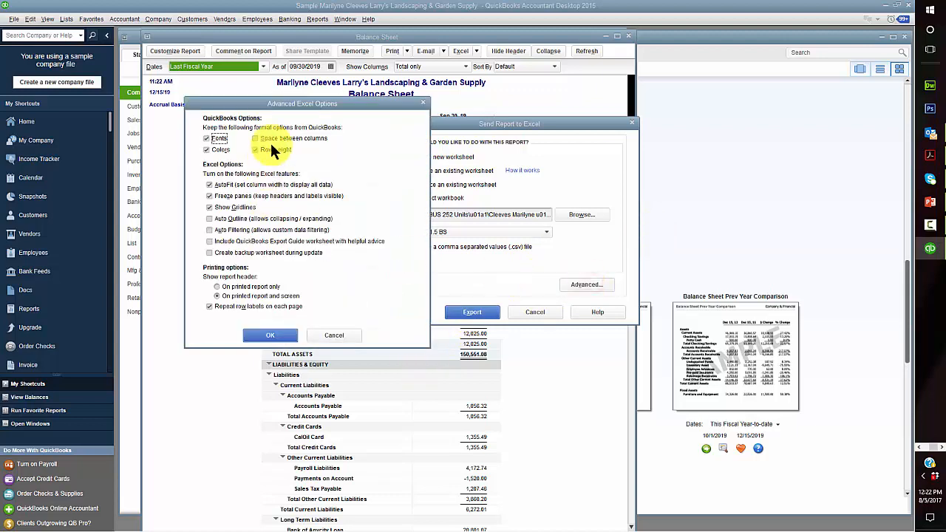
{"action": "left_click", "coordinate": [270, 335]}
{"action": "left_click", "coordinate": [470, 312]}
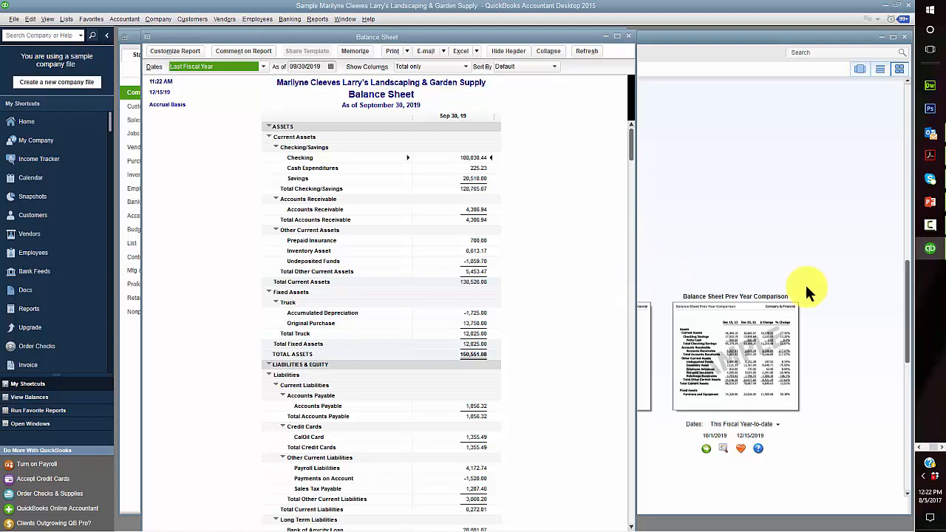
{"action": "left_click", "coordinate": [918, 447]}
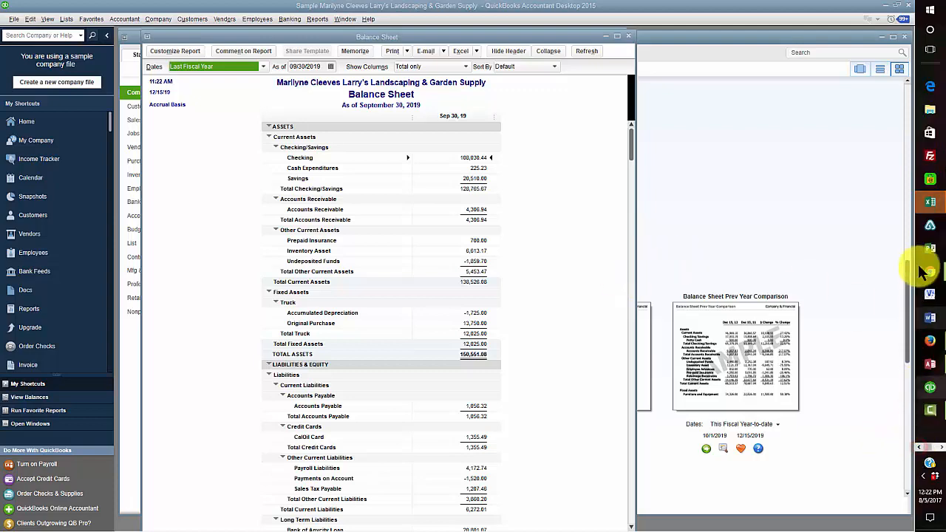
Review the liabilities on PR1.5 BS and fill the Bank of Anycity Loan 20,801.07 in F44 yellow
{"action": "left_click", "coordinate": [930, 202]}
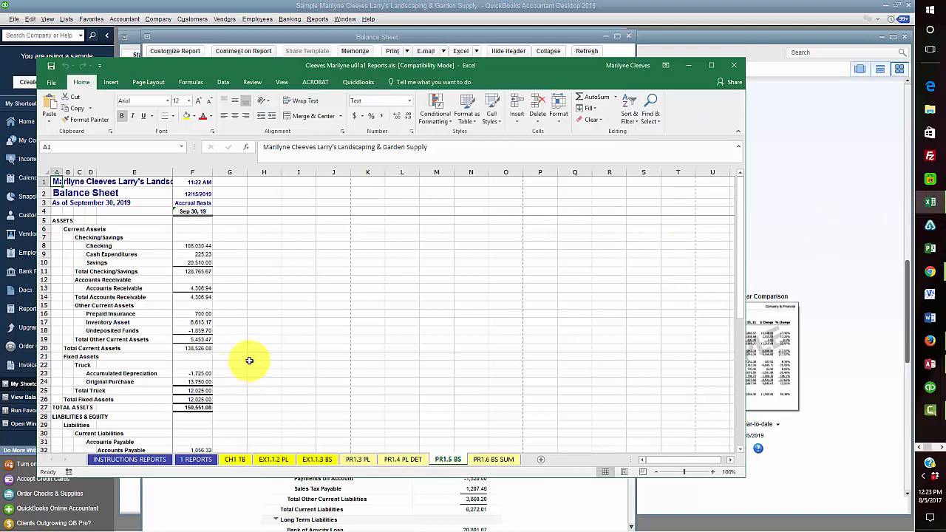
{"action": "scroll", "coordinate": [249, 360], "scroll_direction": "down", "scroll_amount": 8}
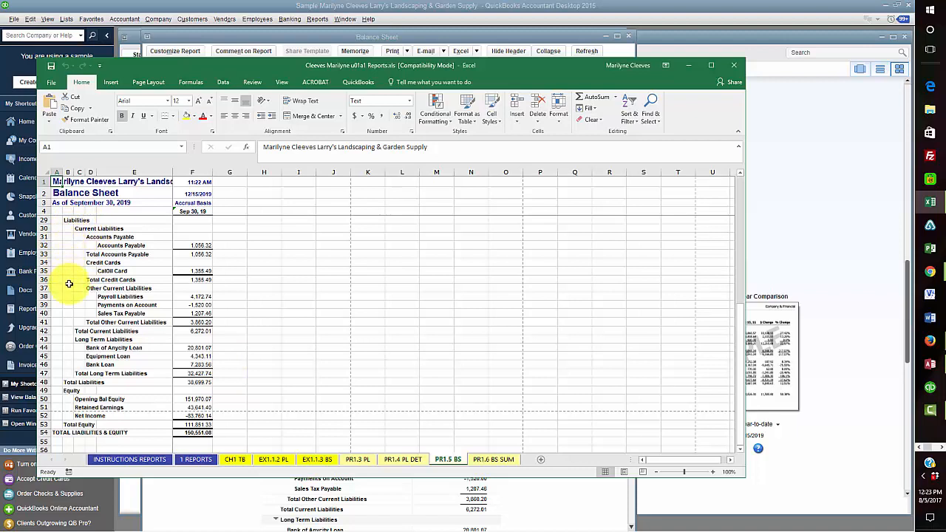
{"action": "left_click", "coordinate": [103, 348]}
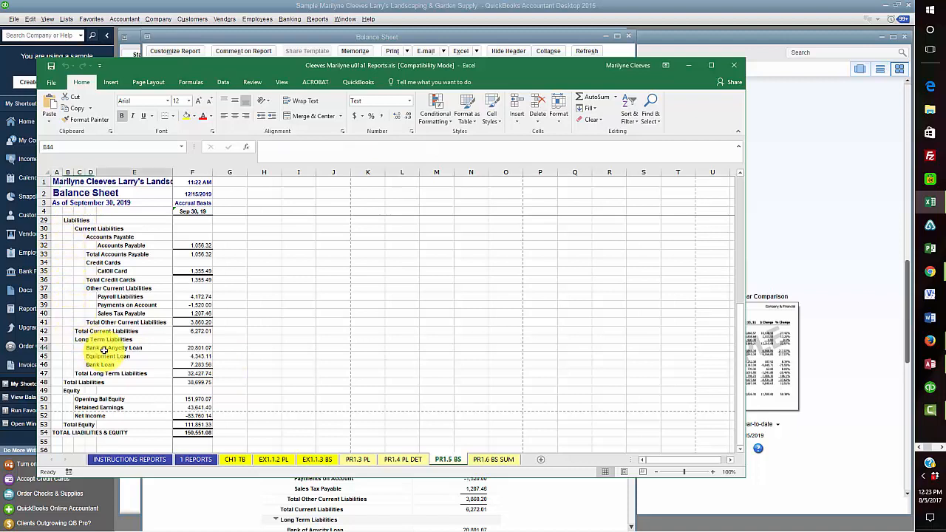
{"action": "left_click", "coordinate": [194, 347]}
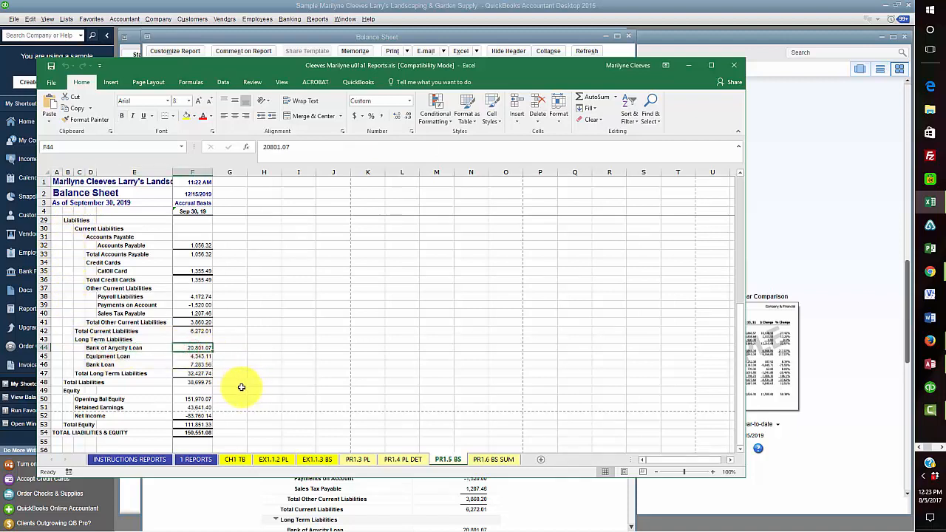
{"action": "left_click", "coordinate": [201, 399]}
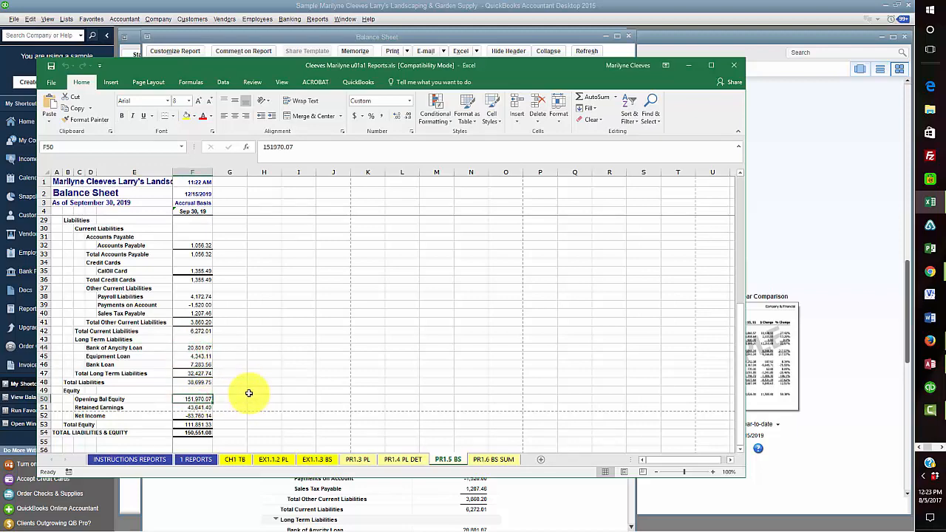
{"action": "scroll", "coordinate": [249, 393], "scroll_direction": "up", "scroll_amount": 1}
{"action": "left_click", "coordinate": [197, 374]}
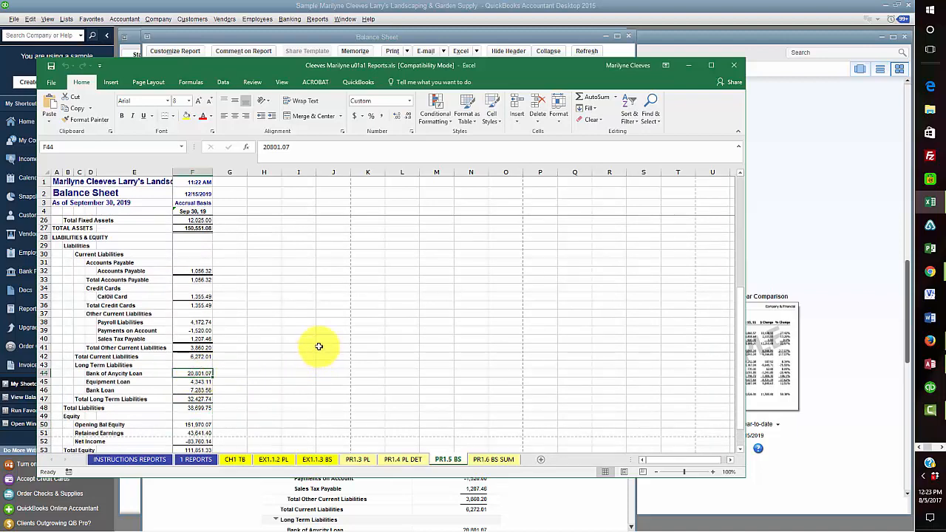
{"action": "left_click", "coordinate": [187, 116]}
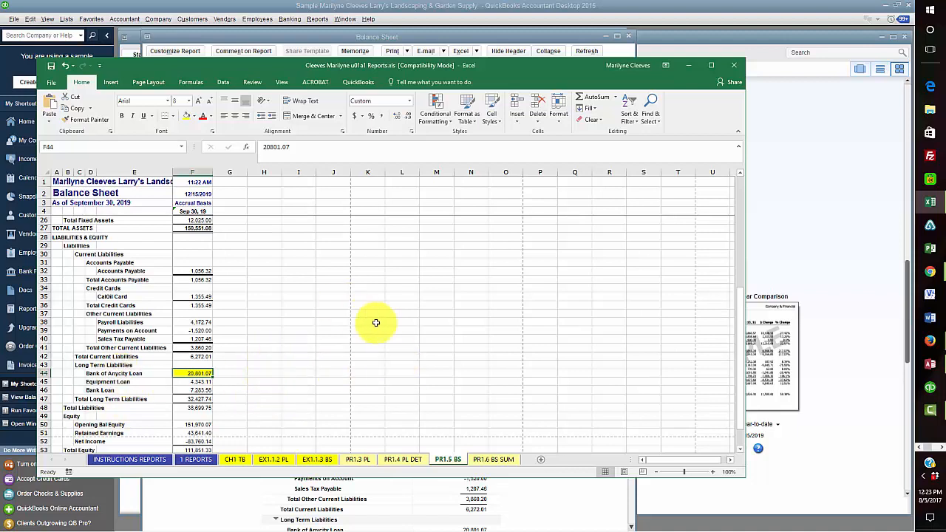
Mark Balance Sheet, Standard done with an x in B15 on 1 REPORTS
{"action": "left_click", "coordinate": [198, 459]}
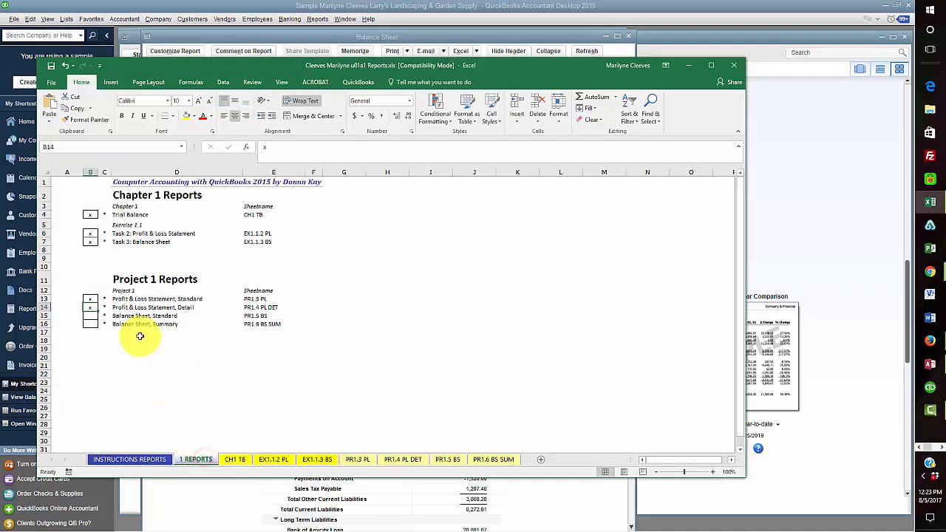
{"action": "left_click", "coordinate": [89, 316]}
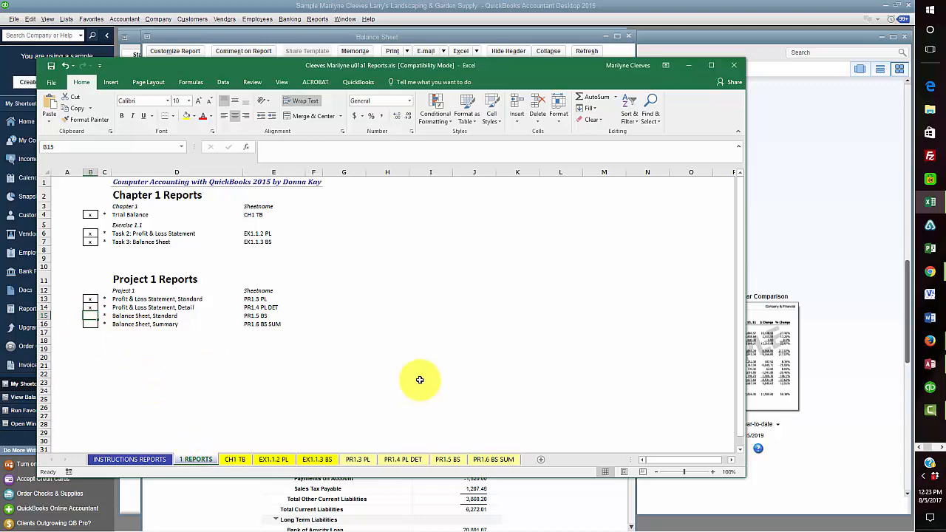
{"action": "type", "text": "x"}
{"action": "left_click", "coordinate": [374, 383]}
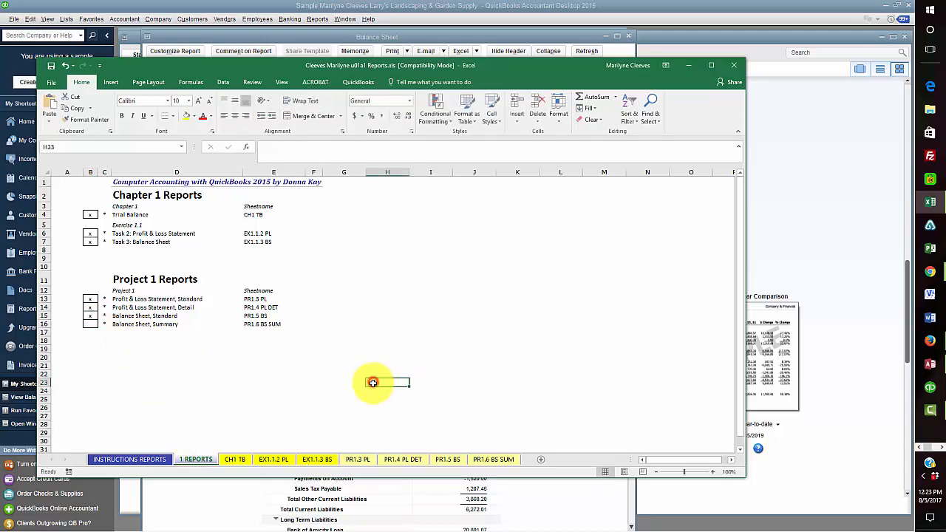
Return to the PR1.5 BS sheet, then close Excel, saving the workbook changes
{"action": "left_click", "coordinate": [448, 459]}
{"action": "scroll", "coordinate": [439, 338], "scroll_direction": "up", "scroll_amount": 7}
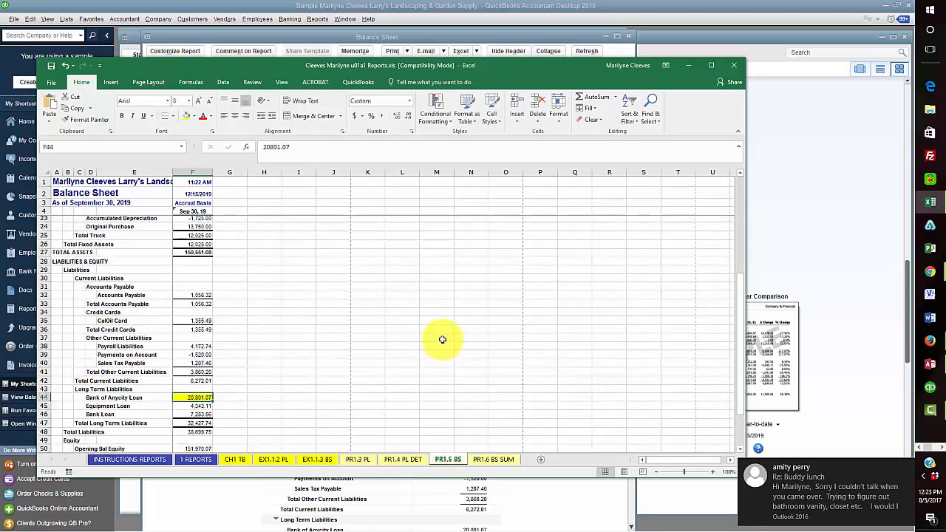
{"action": "left_click_drag", "start_coordinate": [345, 66], "coordinate": [433, 138]}
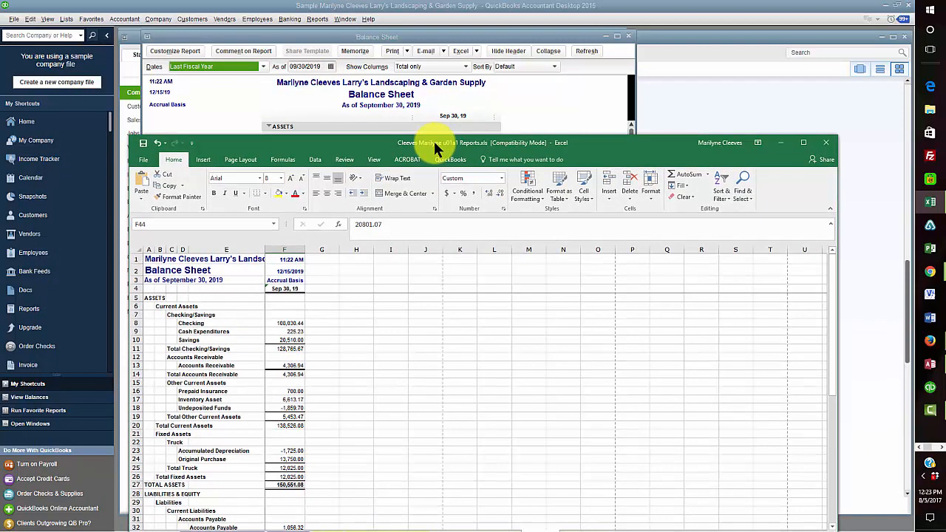
{"action": "left_click_drag", "start_coordinate": [416, 139], "coordinate": [399, 76]}
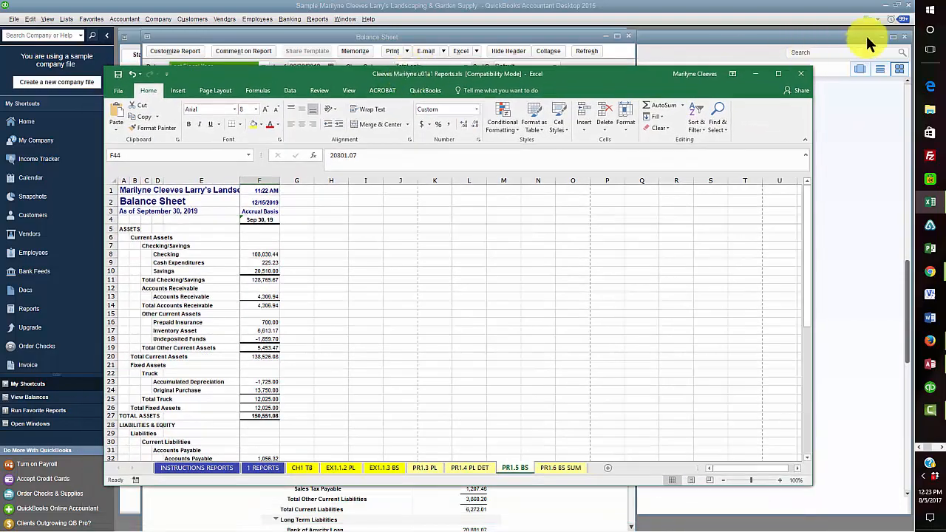
{"action": "left_click", "coordinate": [802, 74]}
{"action": "left_click", "coordinate": [420, 279]}
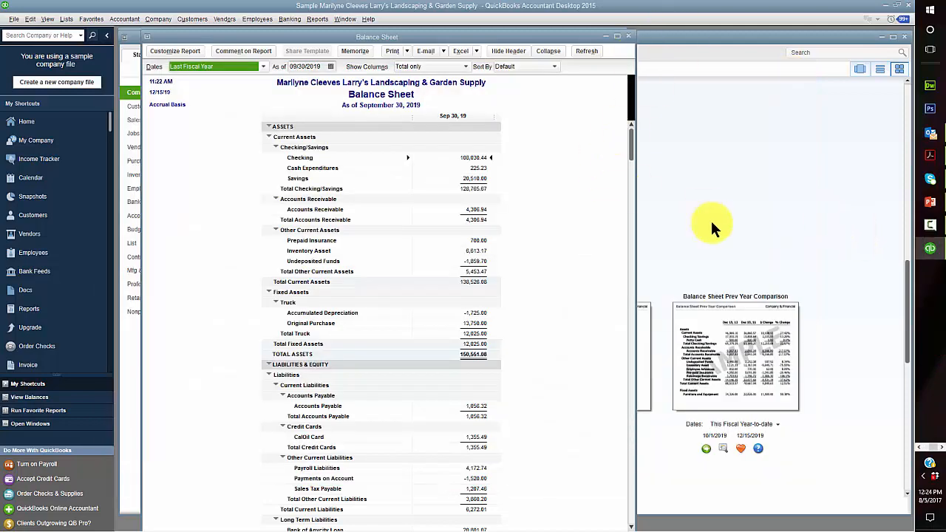
In Report Center, run the Balance Sheet Summary for Last Fiscal Year, 10/1/2018 to 9/30/2019
{"action": "left_click", "coordinate": [714, 199]}
{"action": "mouse_move", "coordinate": [292, 325]}
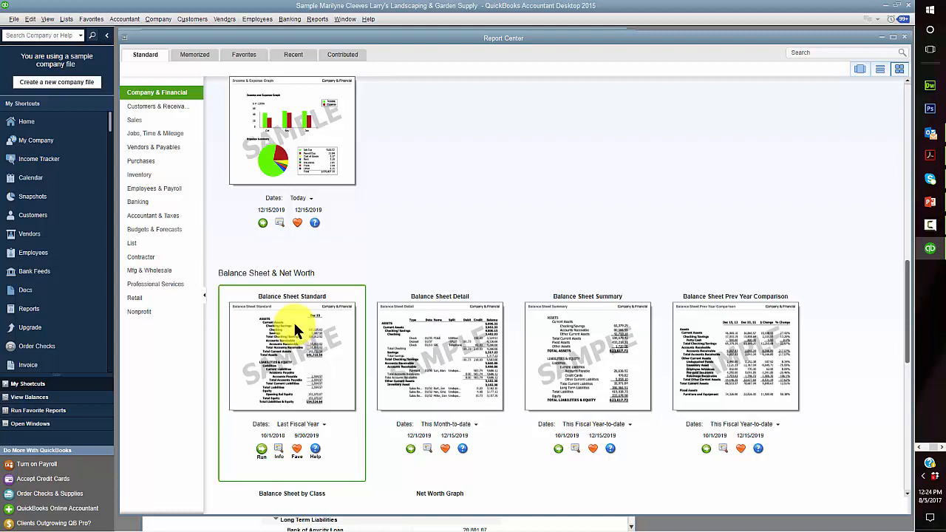
{"action": "mouse_move", "coordinate": [553, 342]}
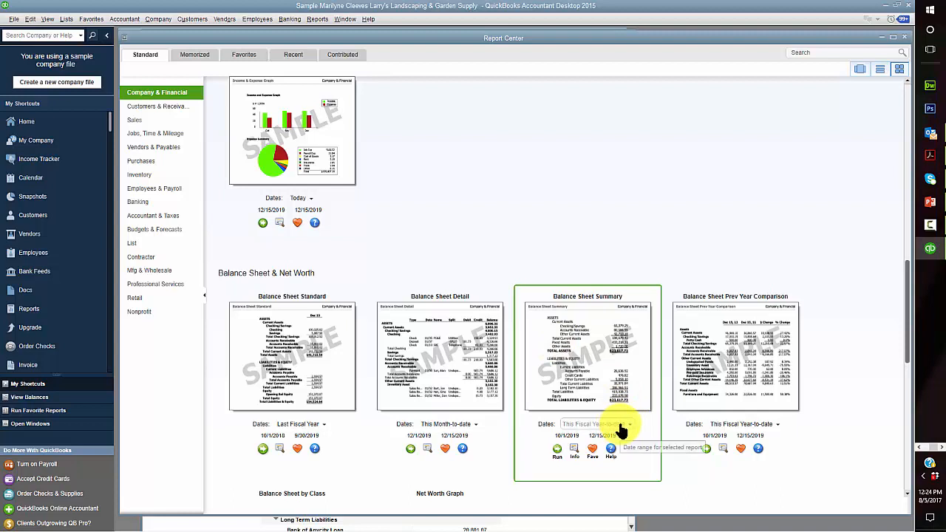
{"action": "left_click", "coordinate": [622, 428]}
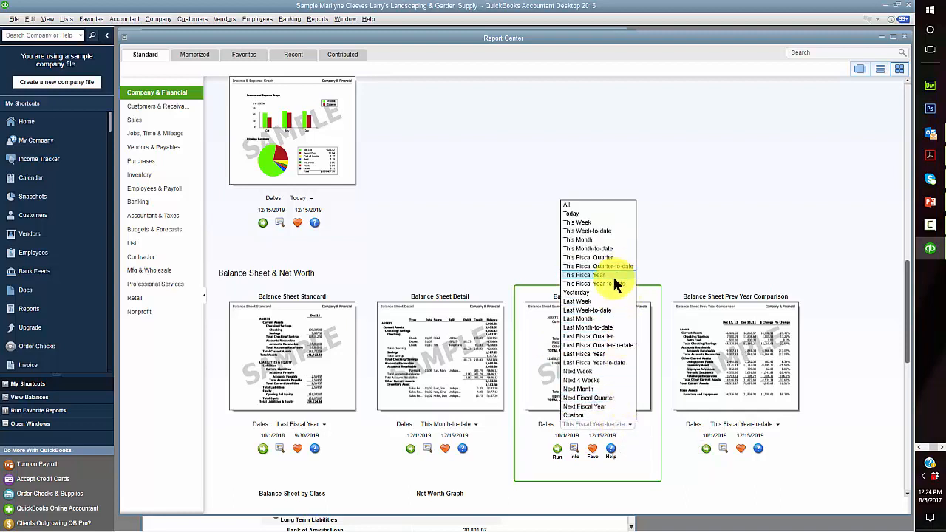
{"action": "left_click", "coordinate": [608, 353]}
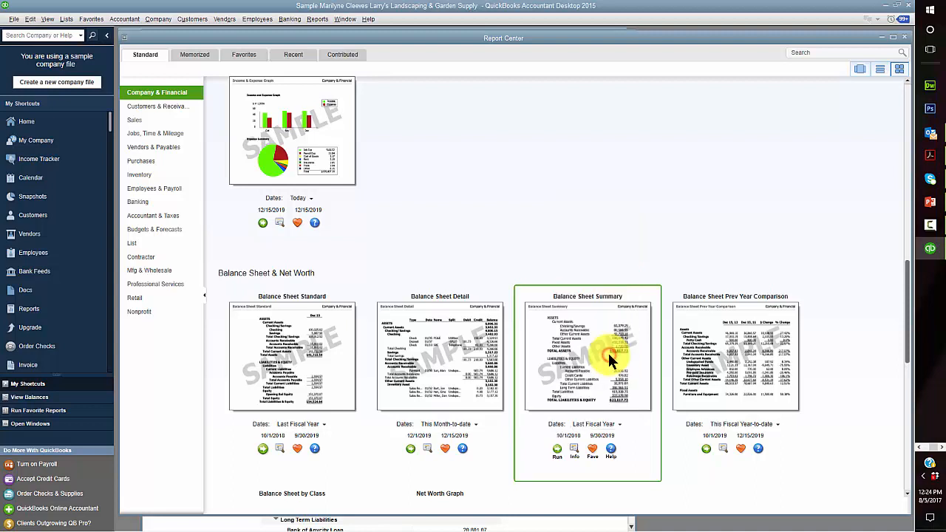
{"action": "left_click", "coordinate": [558, 448]}
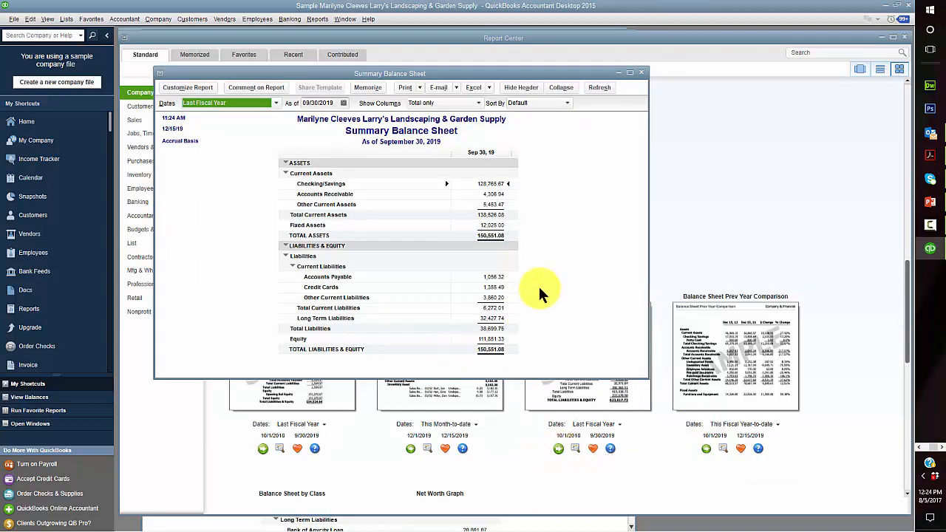
Send the Summary Balance Sheet to Excel over sheet PR1.6 BS SUM, then switch to that workbook
{"action": "left_click", "coordinate": [487, 87]}
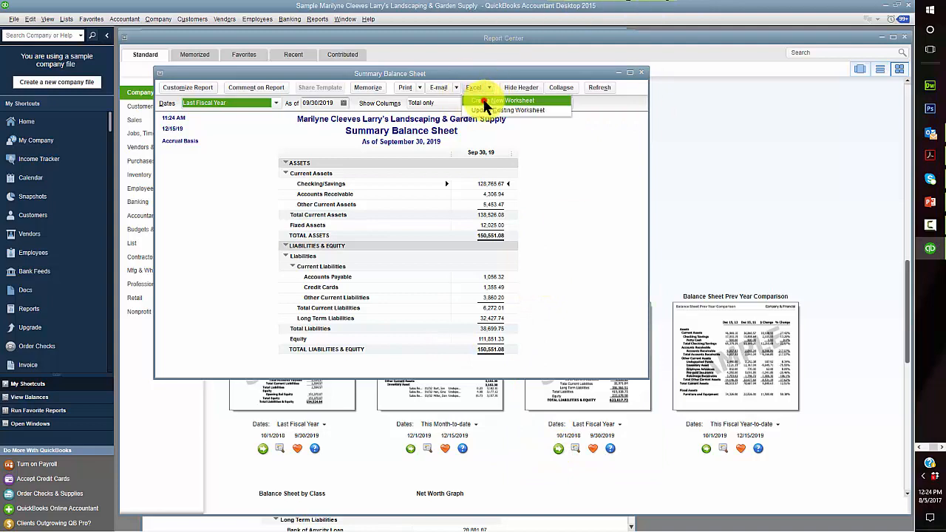
{"action": "left_click", "coordinate": [485, 101]}
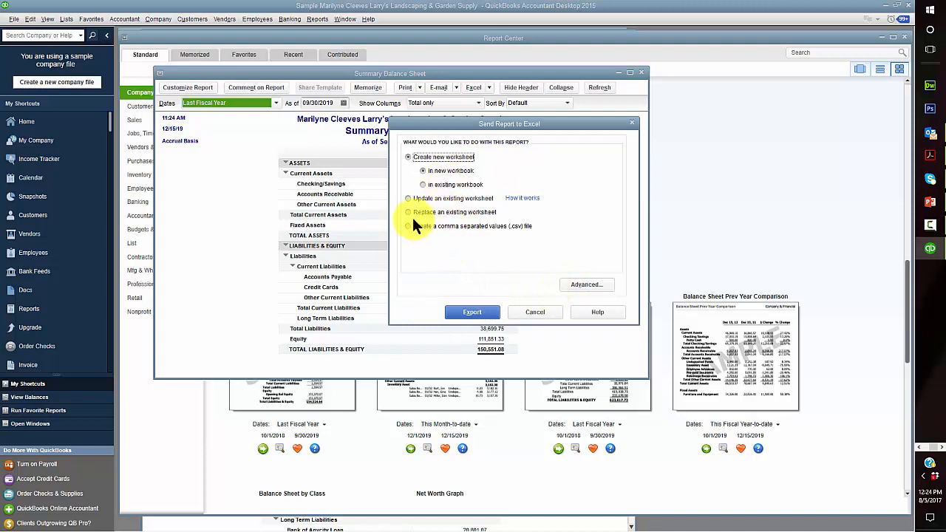
{"action": "left_click", "coordinate": [411, 213]}
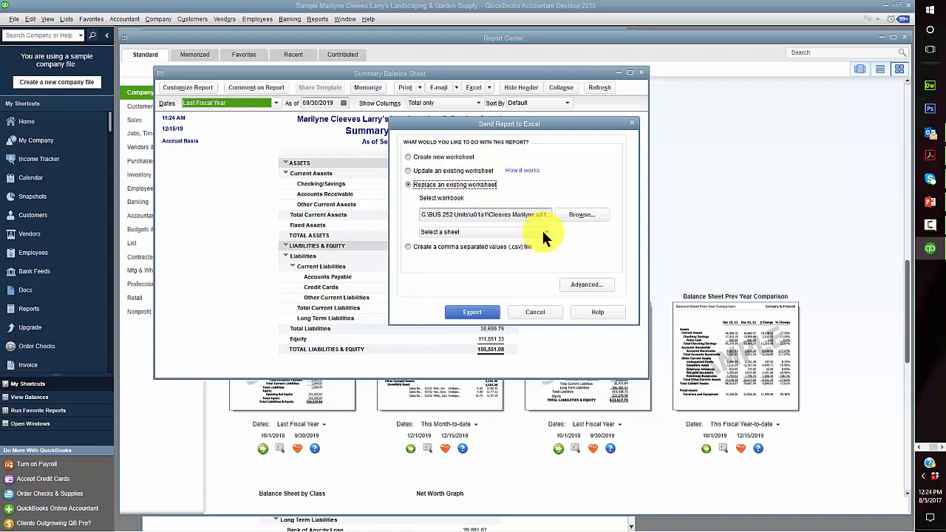
{"action": "left_click", "coordinate": [544, 232]}
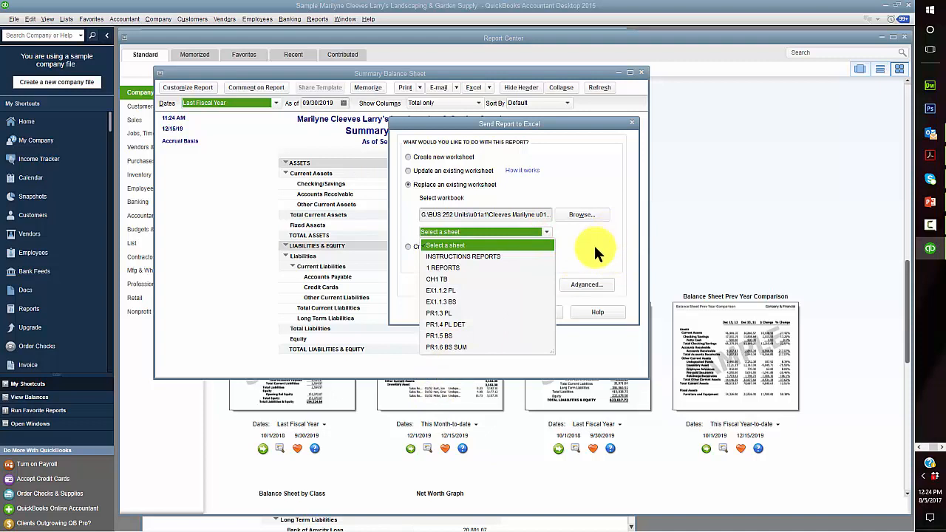
{"action": "left_click", "coordinate": [449, 345]}
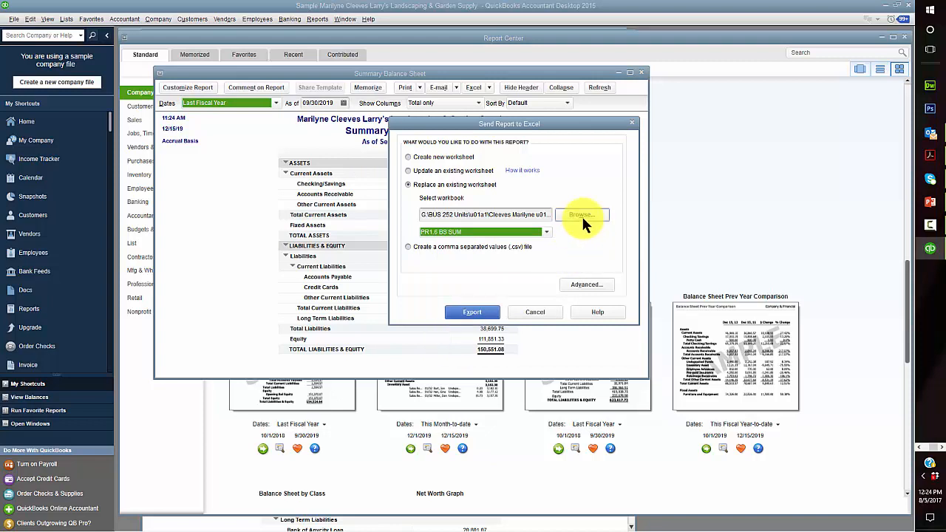
{"action": "left_click", "coordinate": [592, 280]}
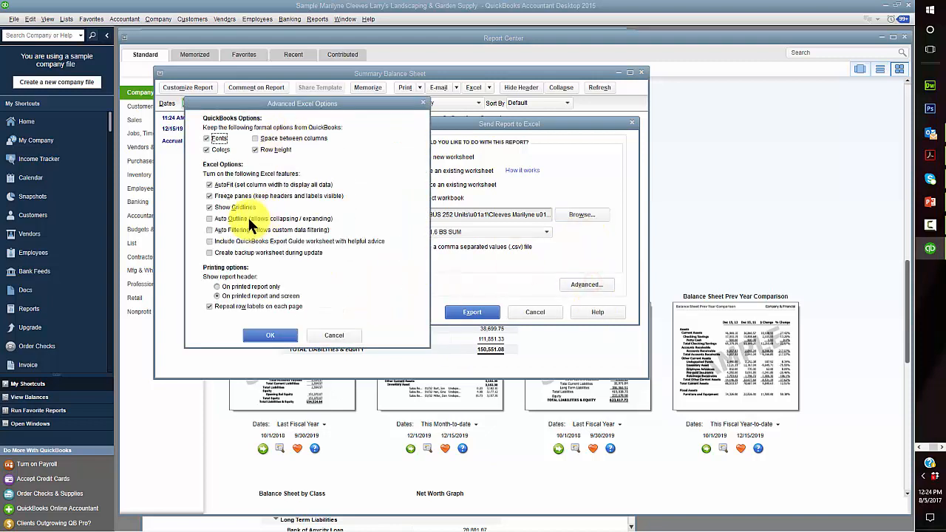
{"action": "left_click", "coordinate": [271, 336]}
{"action": "left_click", "coordinate": [470, 311]}
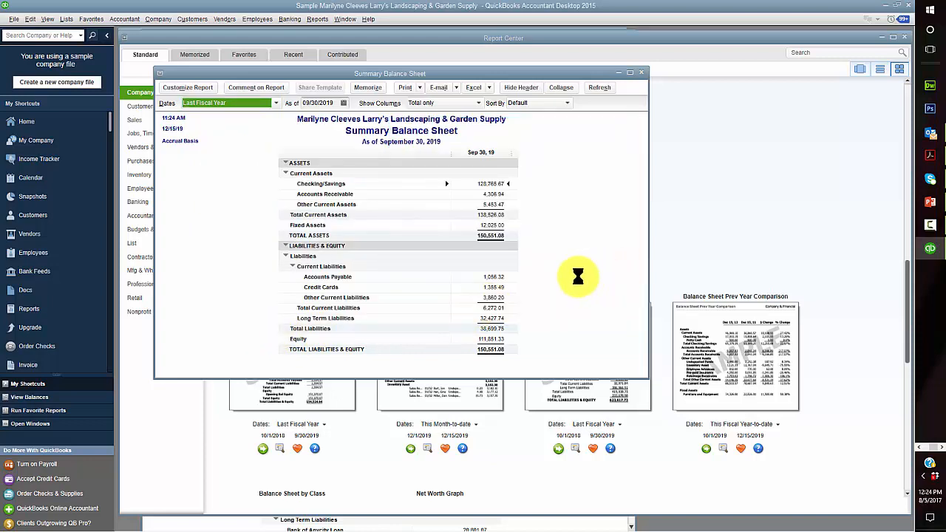
{"action": "left_click", "coordinate": [921, 449]}
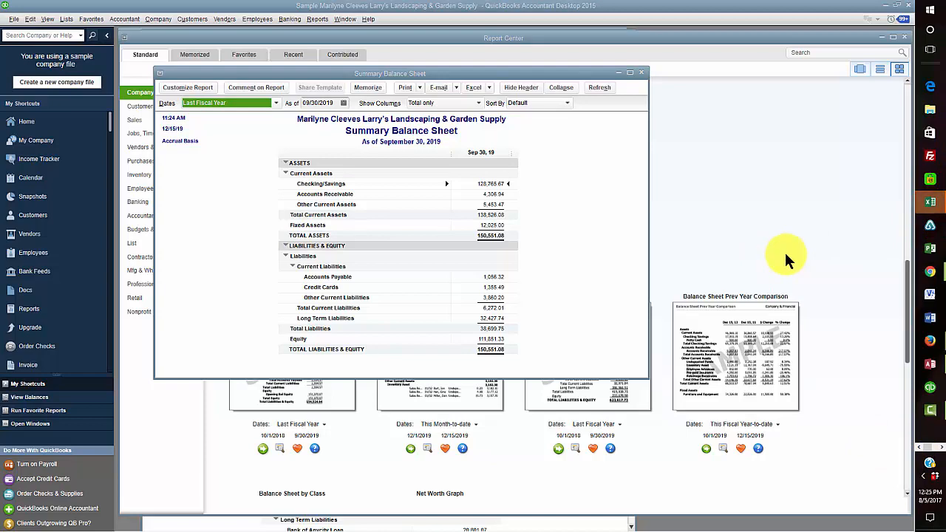
{"action": "left_click", "coordinate": [925, 206]}
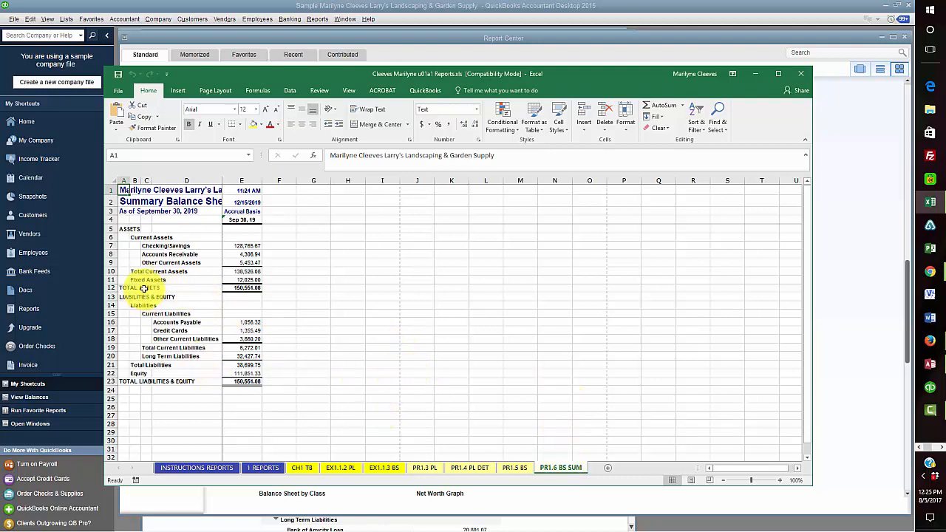
Fill the Checking/Savings amount in cell E7 yellow
{"action": "left_click", "coordinate": [235, 288]}
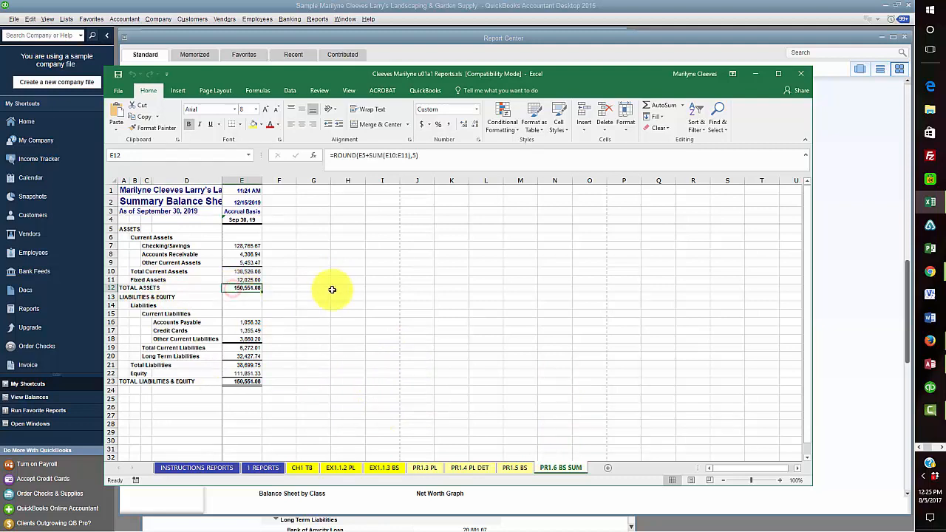
{"action": "left_click", "coordinate": [241, 246]}
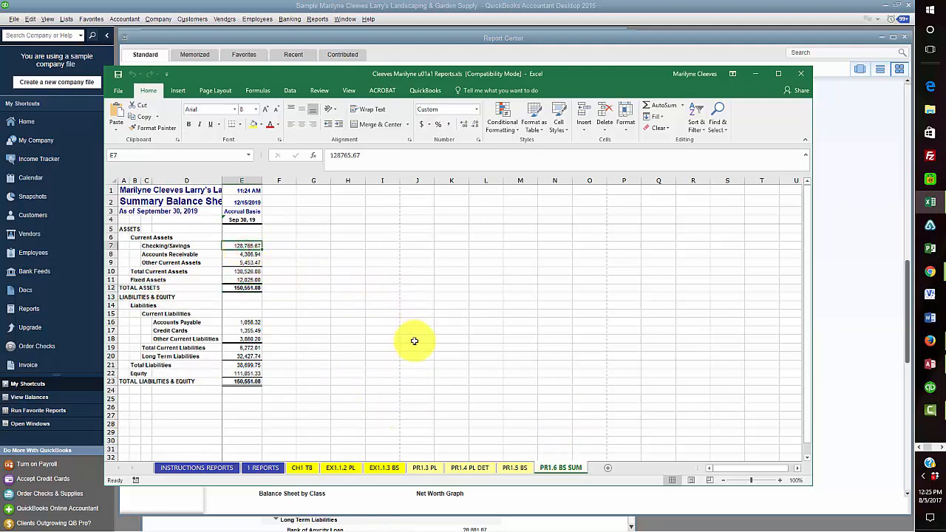
{"action": "left_click", "coordinate": [253, 124]}
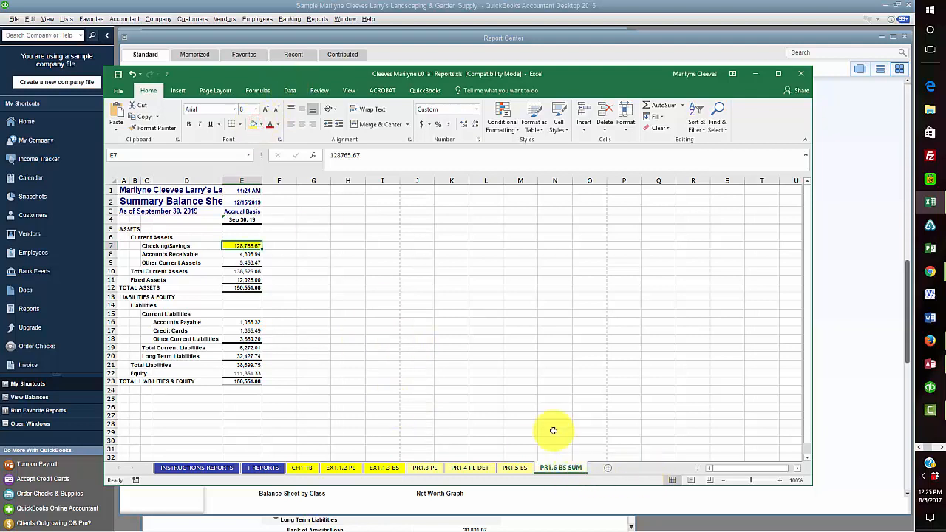
Put an x in B16 beside Balance Sheet, Summary on 1 REPORTS, then save and close the workbook
{"action": "left_click", "coordinate": [261, 465]}
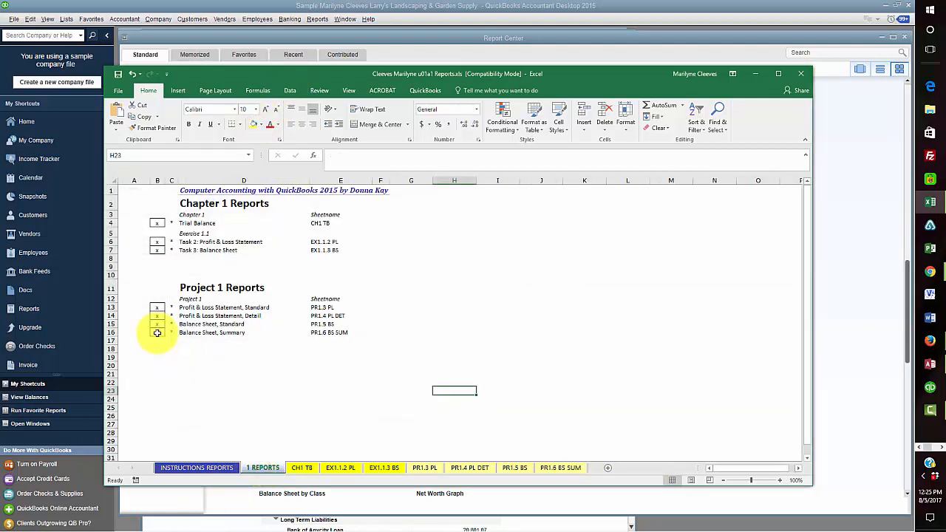
{"action": "left_click", "coordinate": [156, 332]}
{"action": "type", "text": "x"}
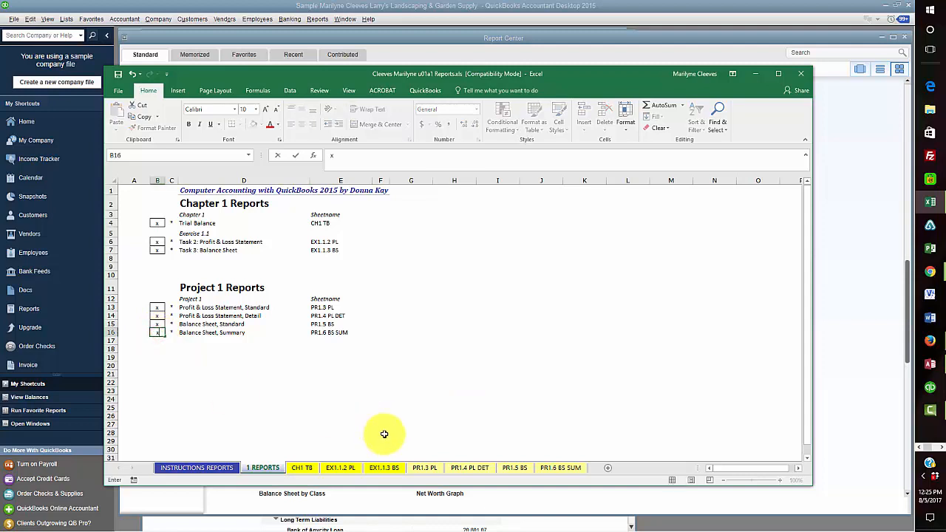
{"action": "left_click", "coordinate": [380, 429]}
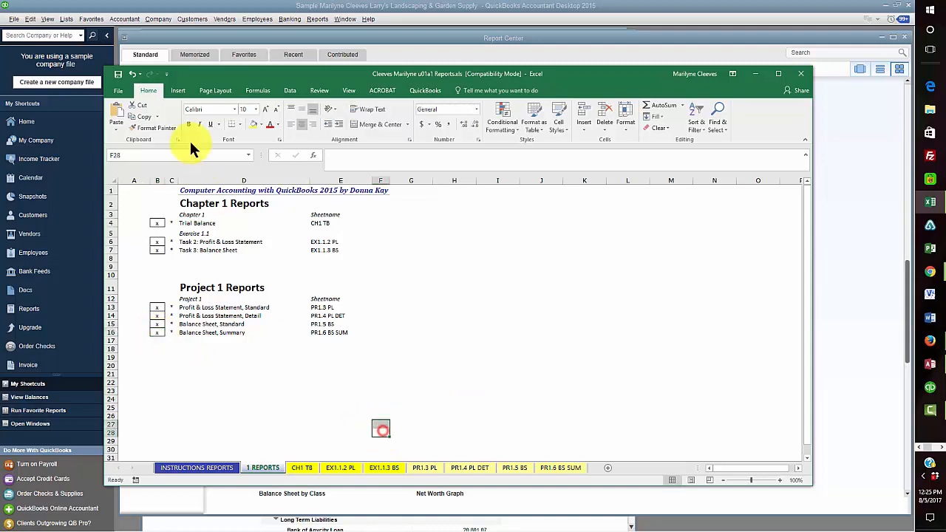
{"action": "left_click", "coordinate": [119, 74]}
{"action": "left_click", "coordinate": [802, 74]}
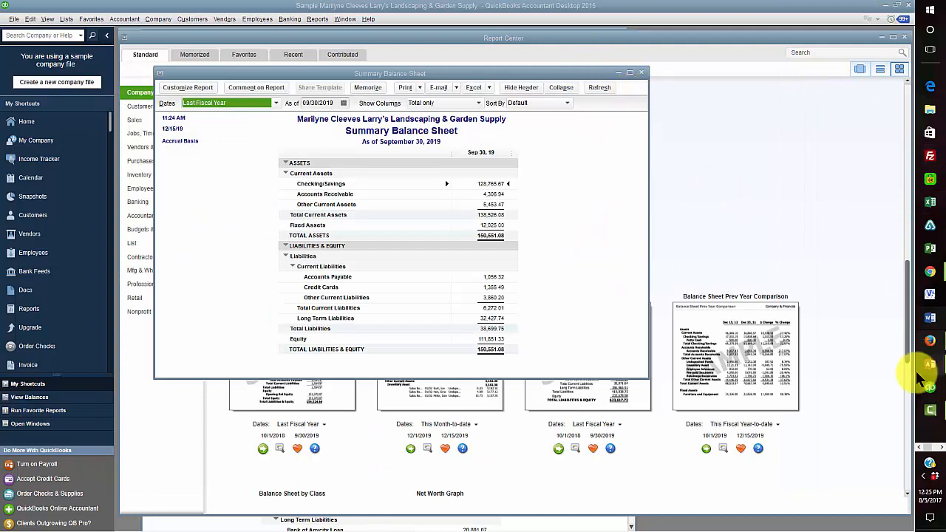
Launch Excel and open CH1-REPORTS-SOLUTION-QUICKGRADER-2015-bxjm.xlsm from the recent workbooks
{"action": "left_click", "coordinate": [929, 202]}
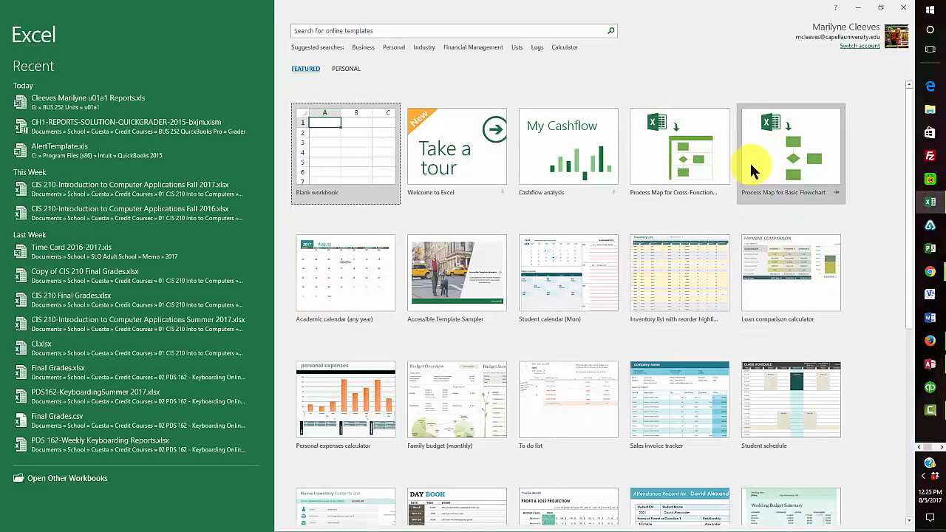
{"action": "left_click", "coordinate": [70, 473]}
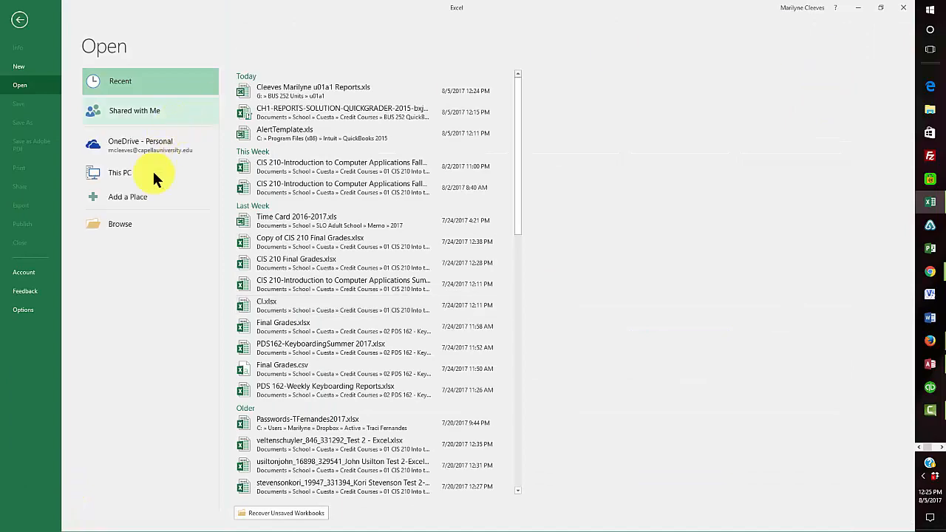
{"action": "left_click", "coordinate": [329, 111]}
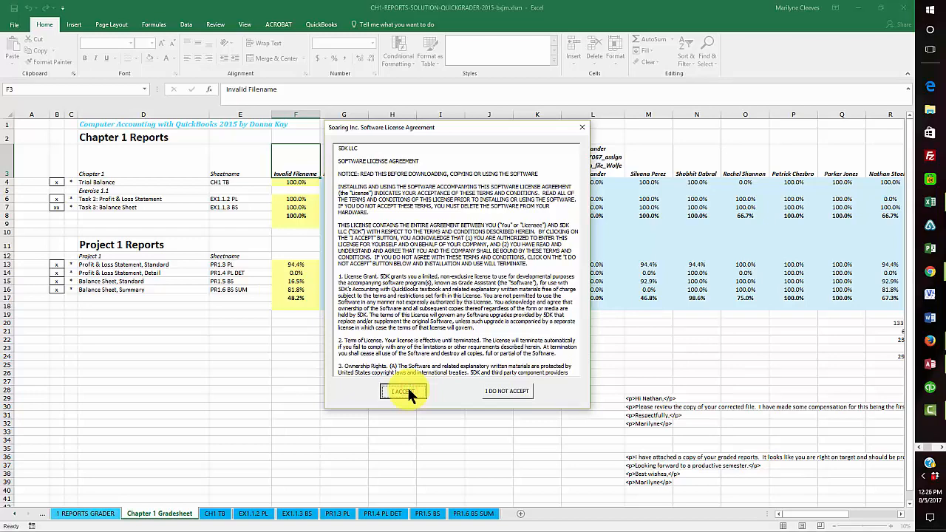
Accept the licence agreement and start Run Grader on the 1 REPORTS GRADER sheet
{"action": "left_click", "coordinate": [406, 390]}
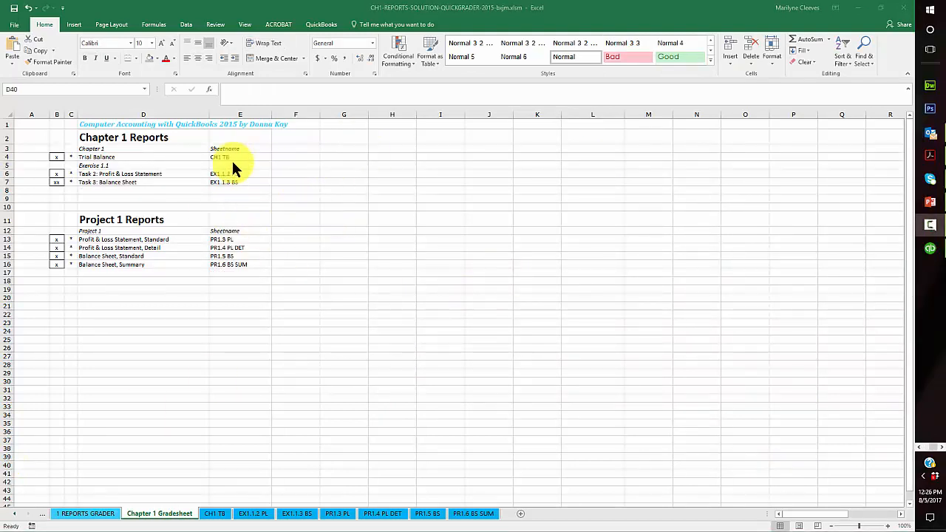
{"action": "left_click", "coordinate": [86, 517]}
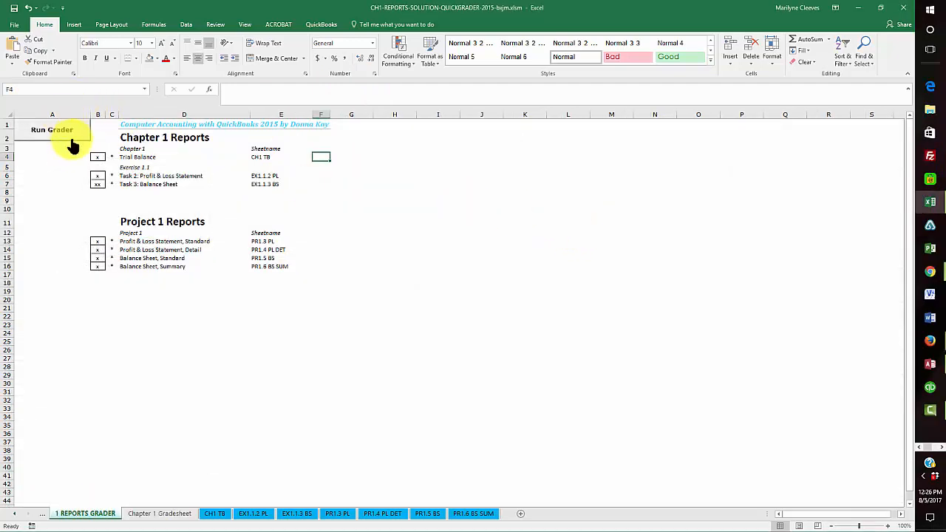
{"action": "left_click", "coordinate": [74, 133]}
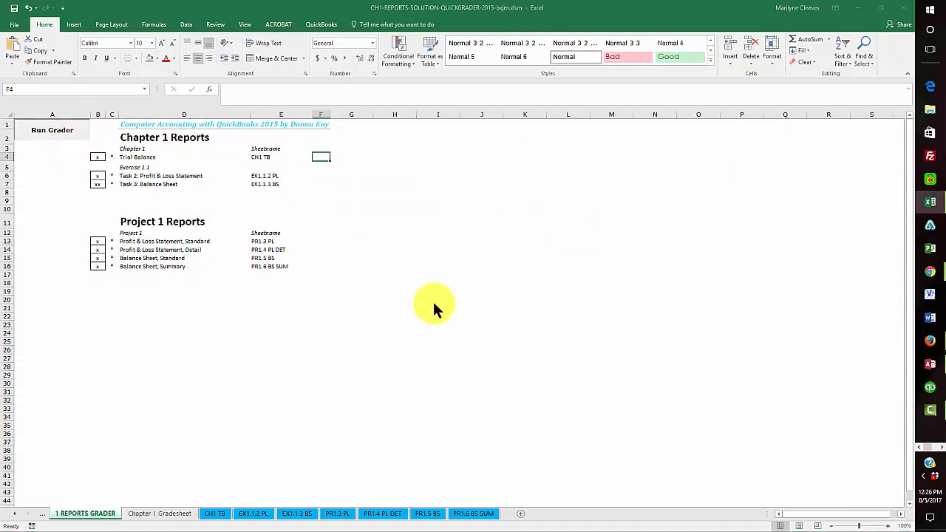
Grade the Reports file in BUS 252 Units > u01a1, scoring 100.0% on every report
{"action": "left_click_drag", "start_coordinate": [76, 135], "coordinate": [76, 200]}
{"action": "left_click", "coordinate": [53, 192]}
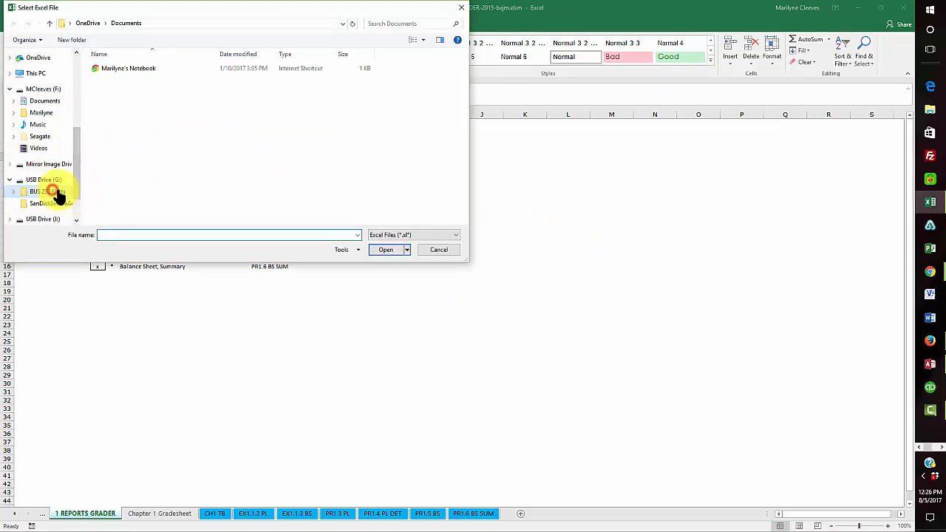
{"action": "left_click", "coordinate": [133, 70]}
{"action": "double_click", "coordinate": [133, 70]}
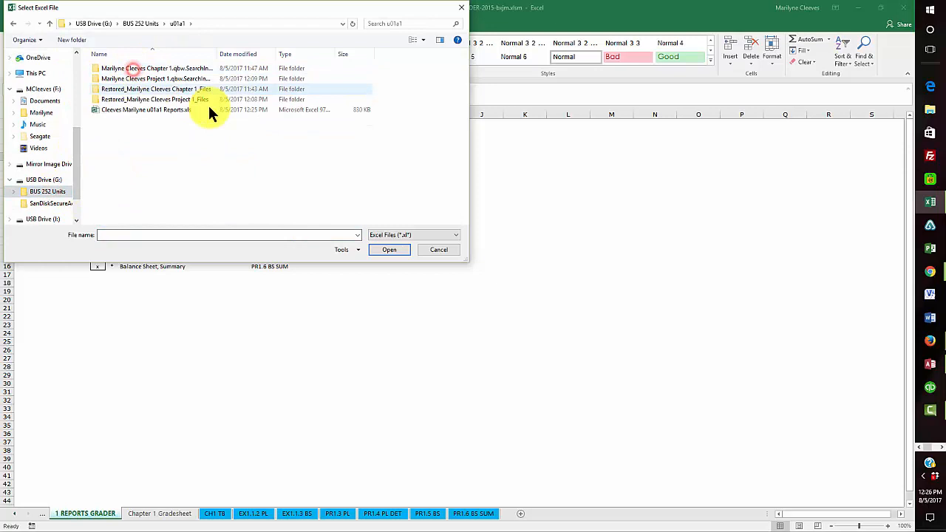
{"action": "left_click", "coordinate": [137, 109]}
{"action": "left_click", "coordinate": [390, 249]}
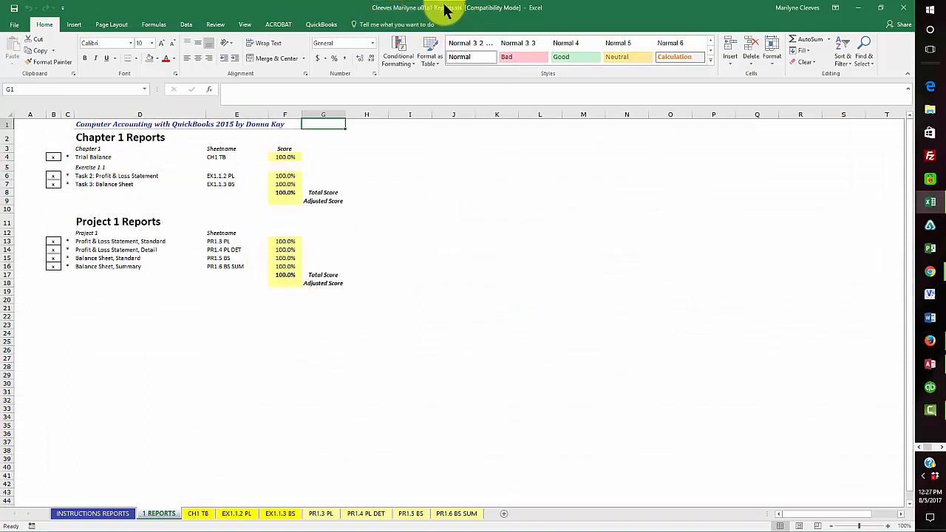
Save and close the graded workbook, enter the student's name in F3, and cancel closing the grader
{"action": "left_click", "coordinate": [14, 7]}
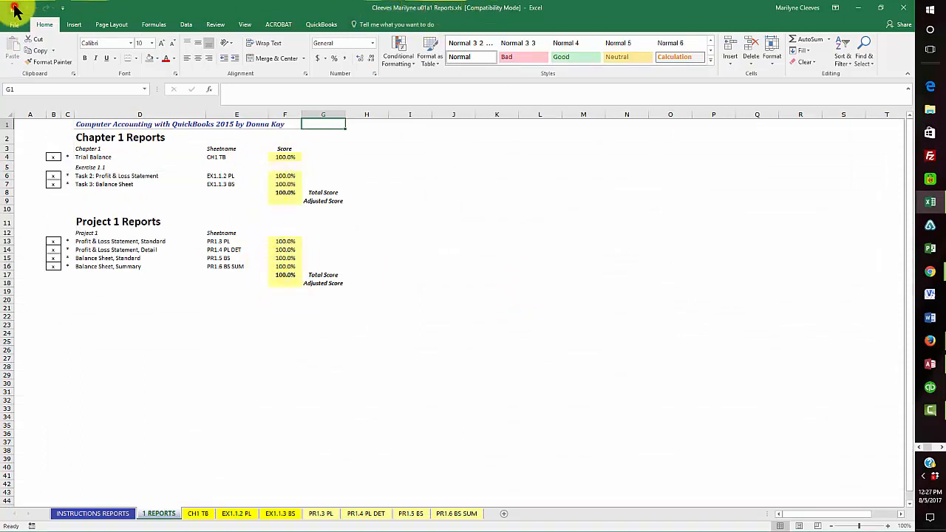
{"action": "left_click", "coordinate": [904, 8]}
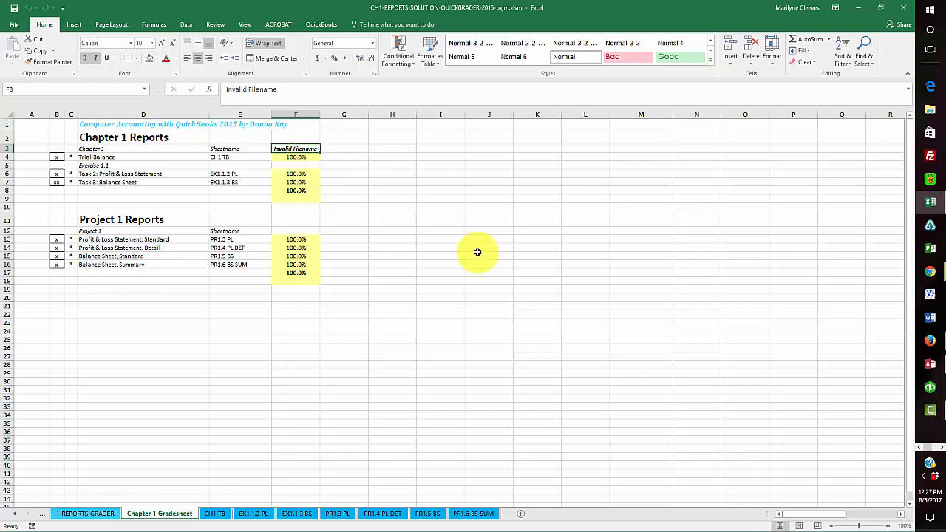
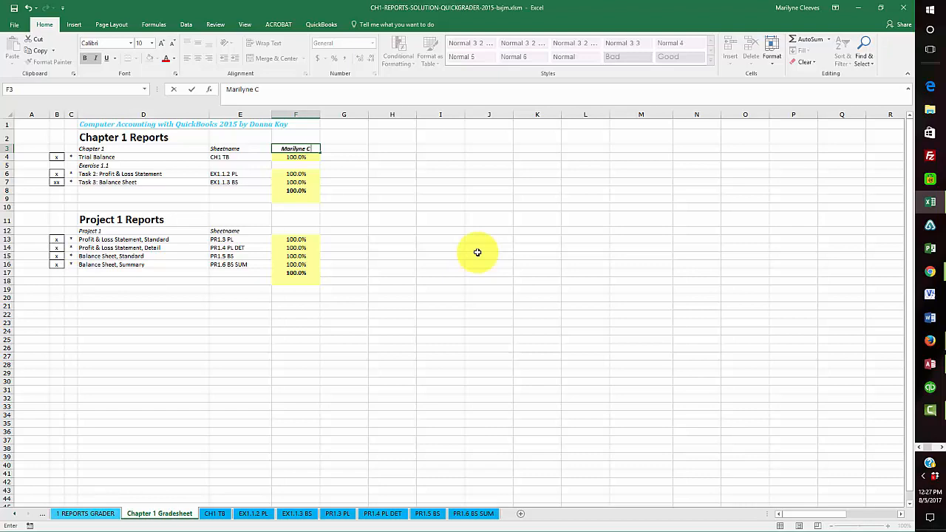
{"action": "key", "text": "Return"}
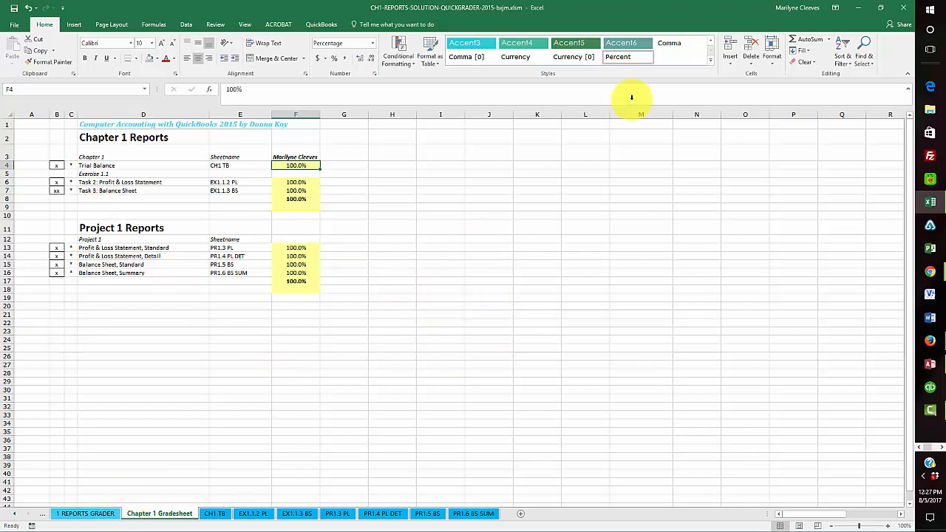
{"action": "left_click", "coordinate": [901, 6]}
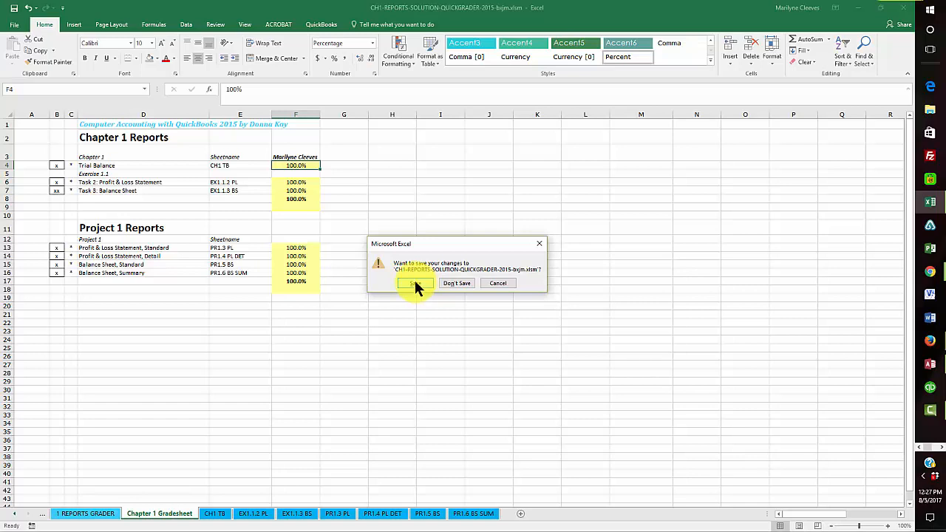
{"action": "left_click", "coordinate": [501, 285]}
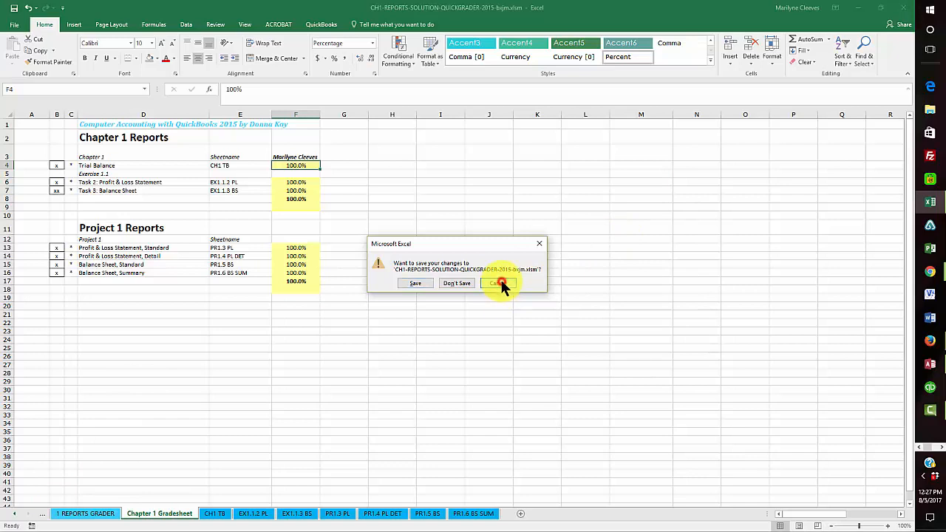